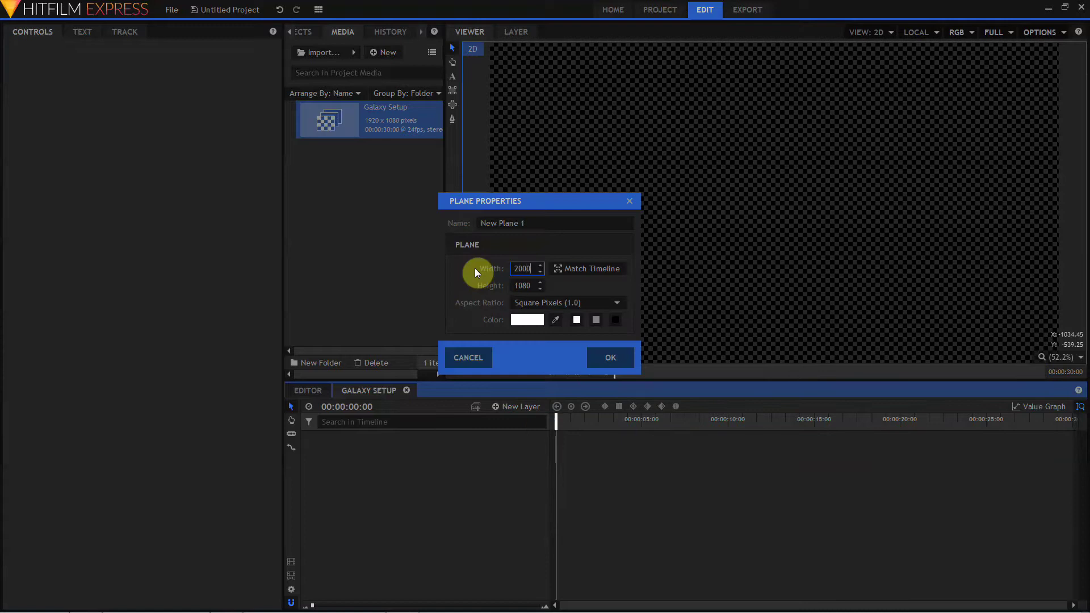
# Set the new plane's size to 2000 by 2000 pixels and create it.
pyautogui.press('Tab')
pyautogui.write('2000')
pyautogui.press('Return')
# Scale the plane down uniformly to 35% so it fits within the frame.
pyautogui.click(316, 477)
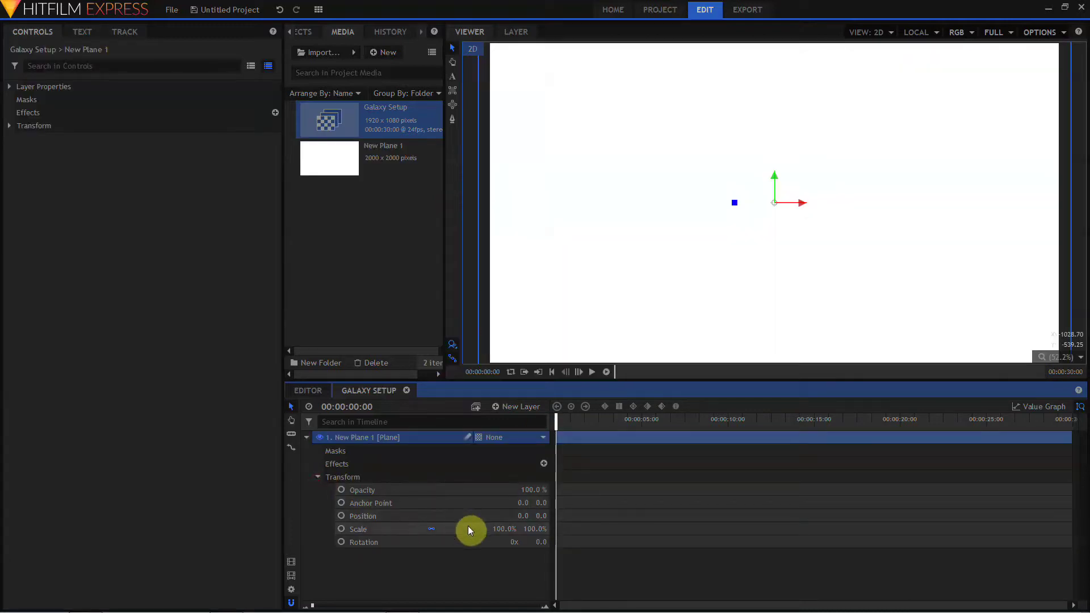
pyautogui.moveTo(503, 528); pyautogui.dragTo(471, 529)
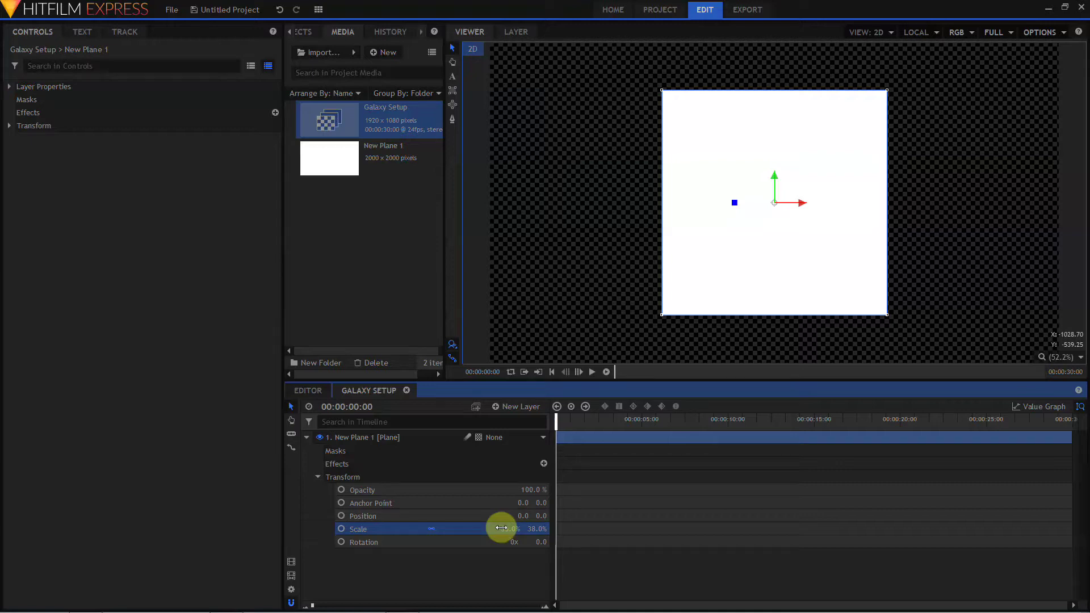
pyautogui.moveTo(501, 528); pyautogui.dragTo(501, 527)
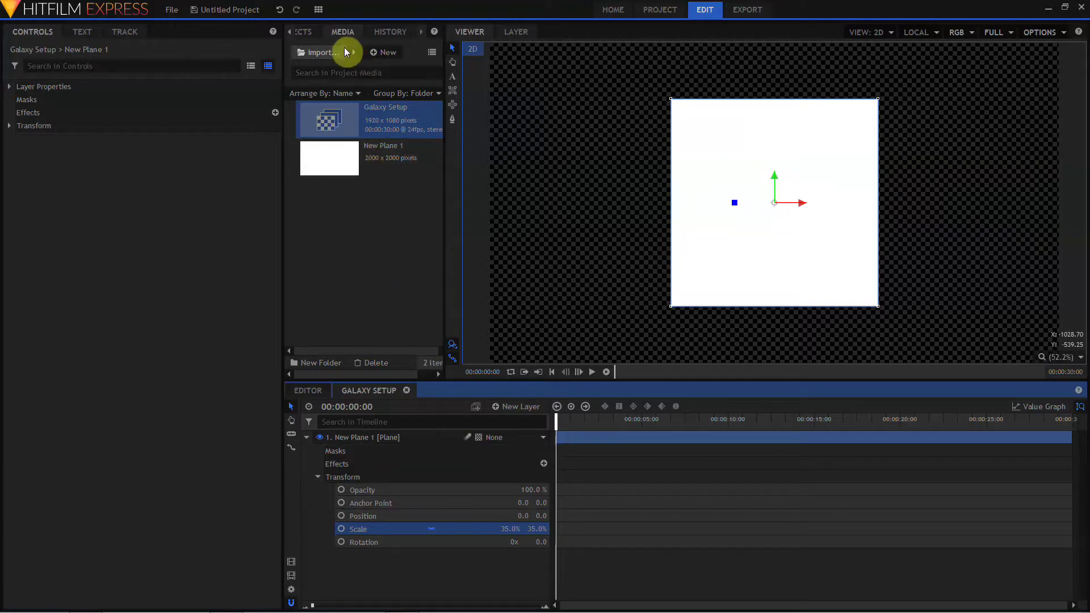
# Find the Fractal Noise effect and apply it to the New Plane 1 layer.
pyautogui.click(304, 32)
pyautogui.write('fr')
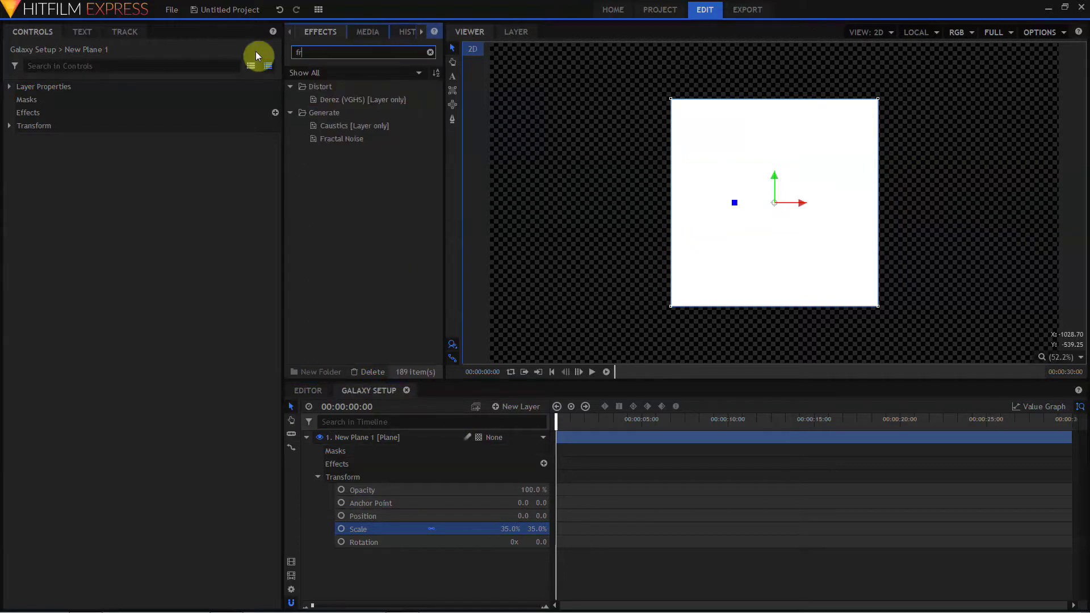
pyautogui.write('actal ')
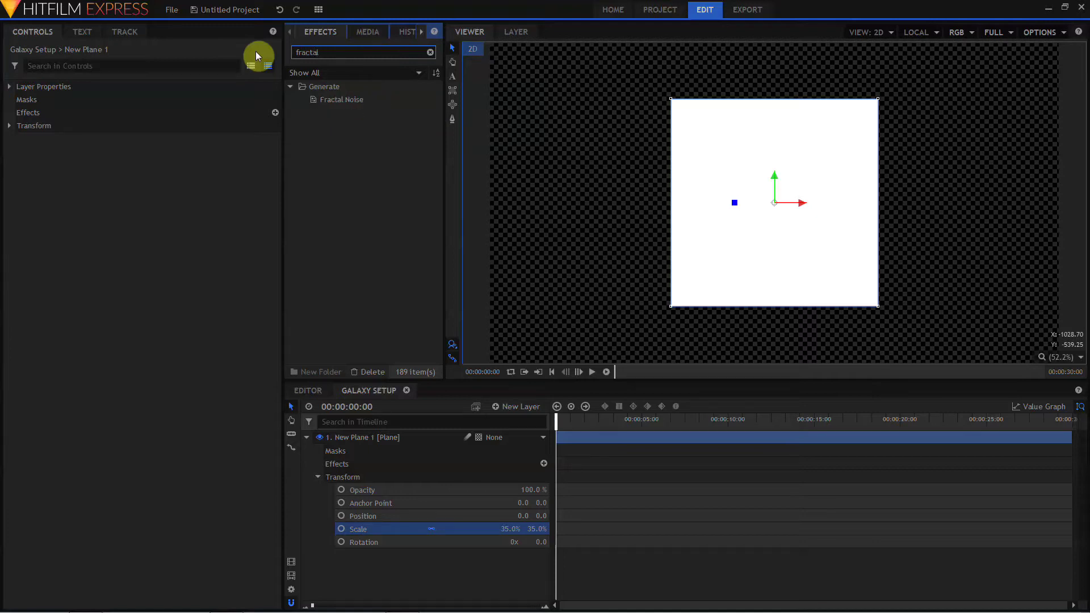
pyautogui.write('noise')
pyautogui.click(337, 100)
pyautogui.moveTo(337, 99); pyautogui.dragTo(359, 442)
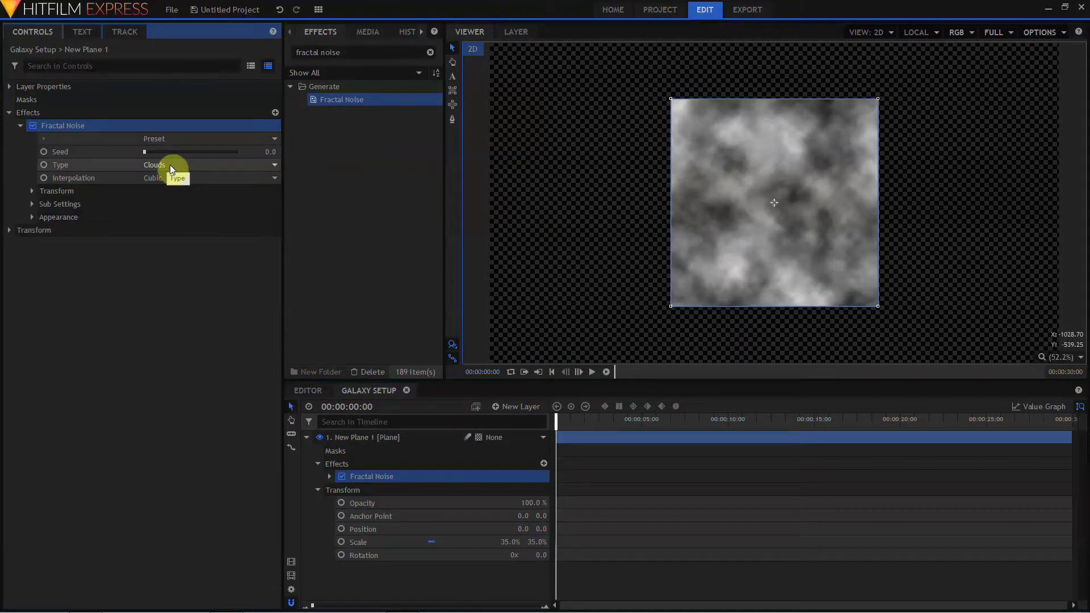
# Set the Fractal Noise type to Smoke and its seed to 700.
pyautogui.click(169, 164)
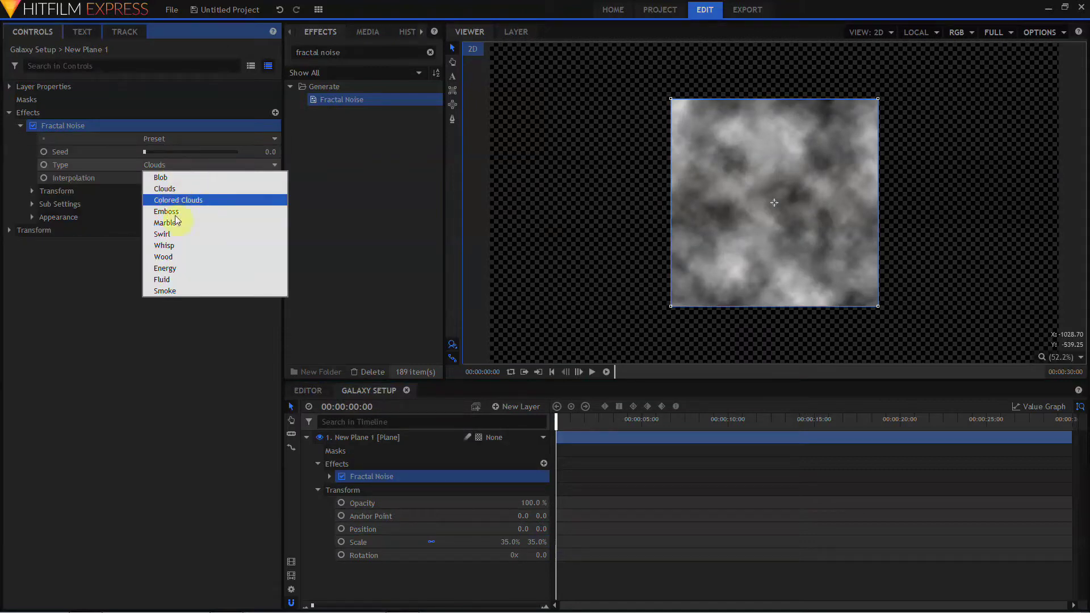
pyautogui.click(169, 292)
pyautogui.click(151, 152)
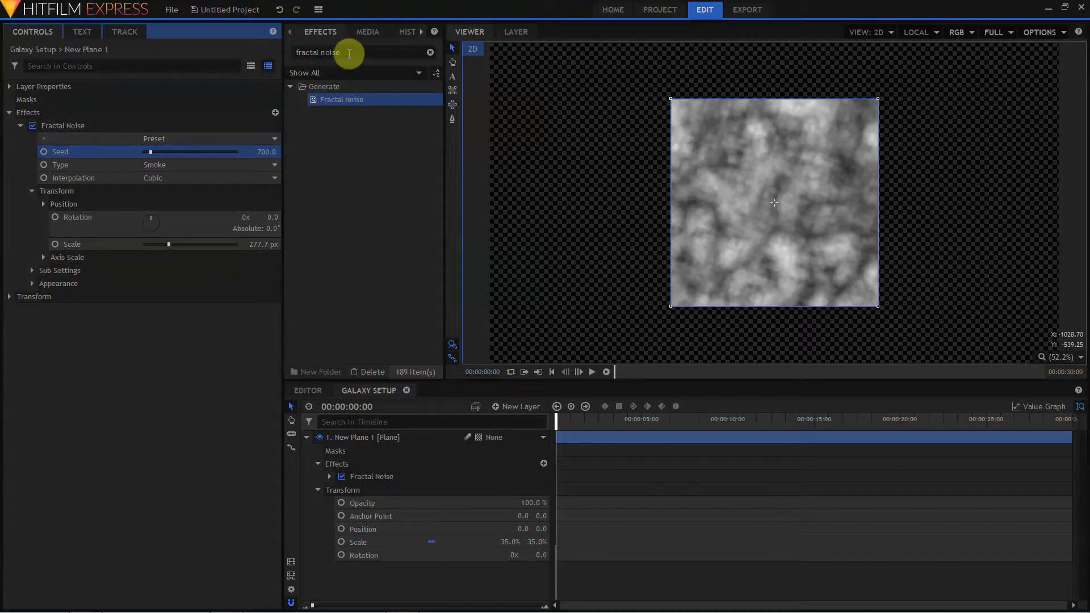
# Find the Twirl effect and add it to the plane below Fractal Noise.
pyautogui.click(348, 52)
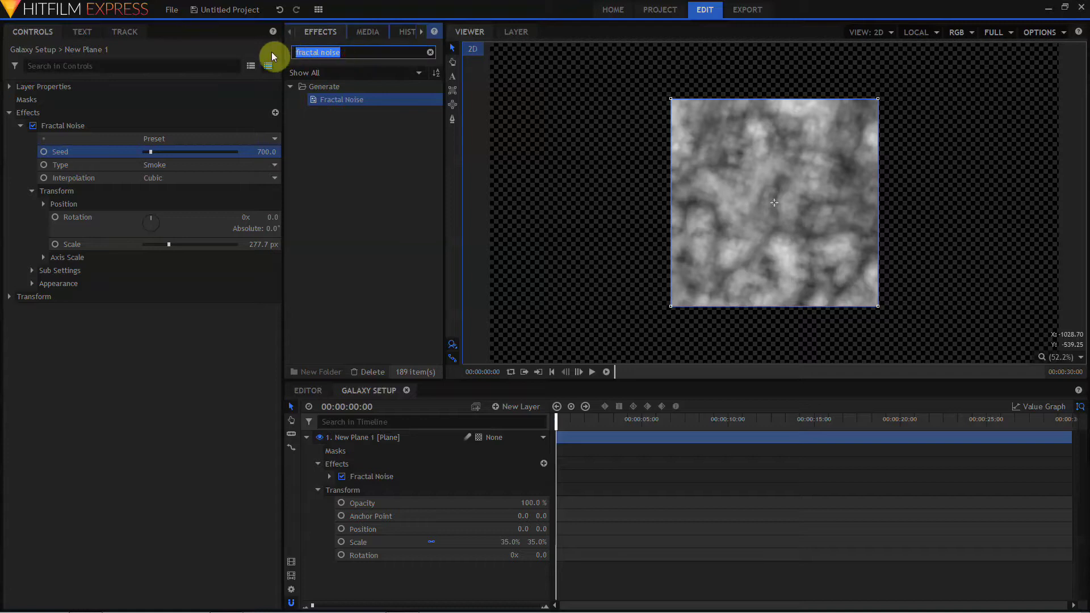
pyautogui.write('twirl')
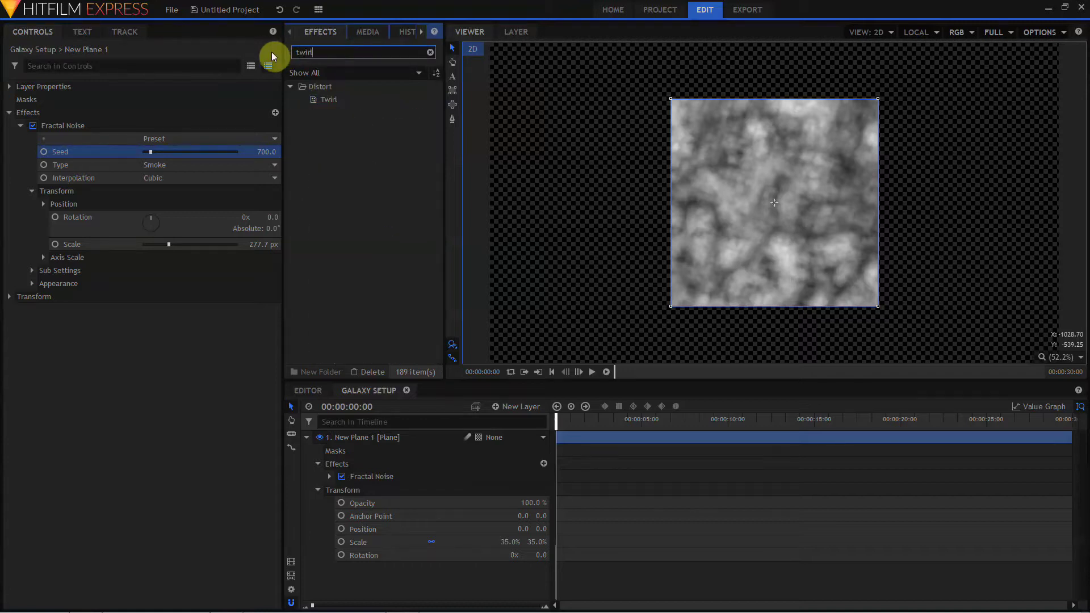
pyautogui.moveTo(328, 98); pyautogui.dragTo(39, 275)
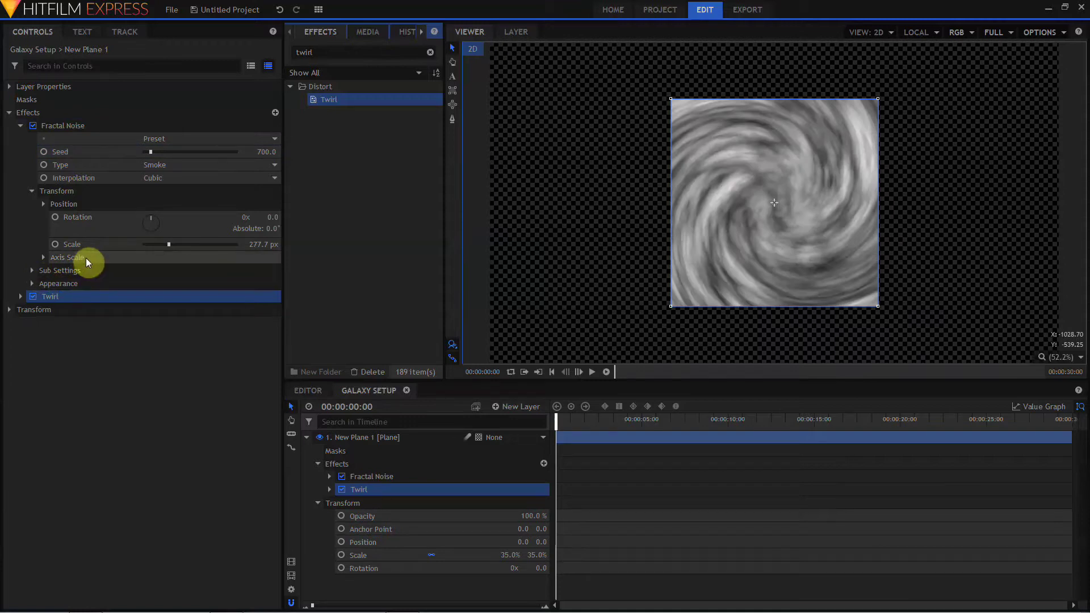
# Reduce the twirl radius to about 868 px and draw a circular mask around the swirl, nearly as wide as the plane.
pyautogui.moveTo(260, 351); pyautogui.dragTo(229, 351)
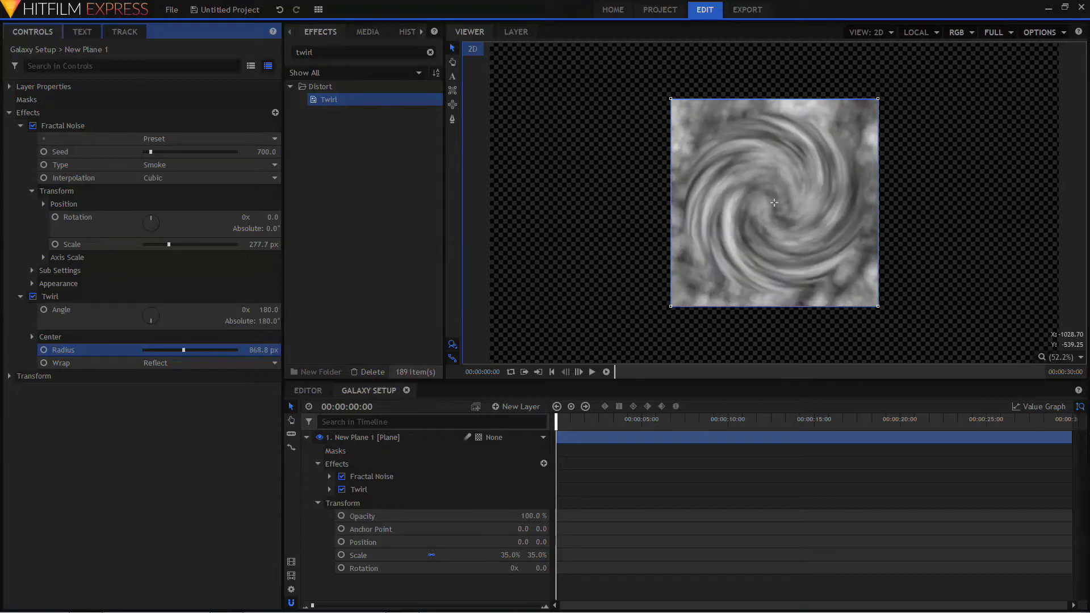
pyautogui.click(452, 107)
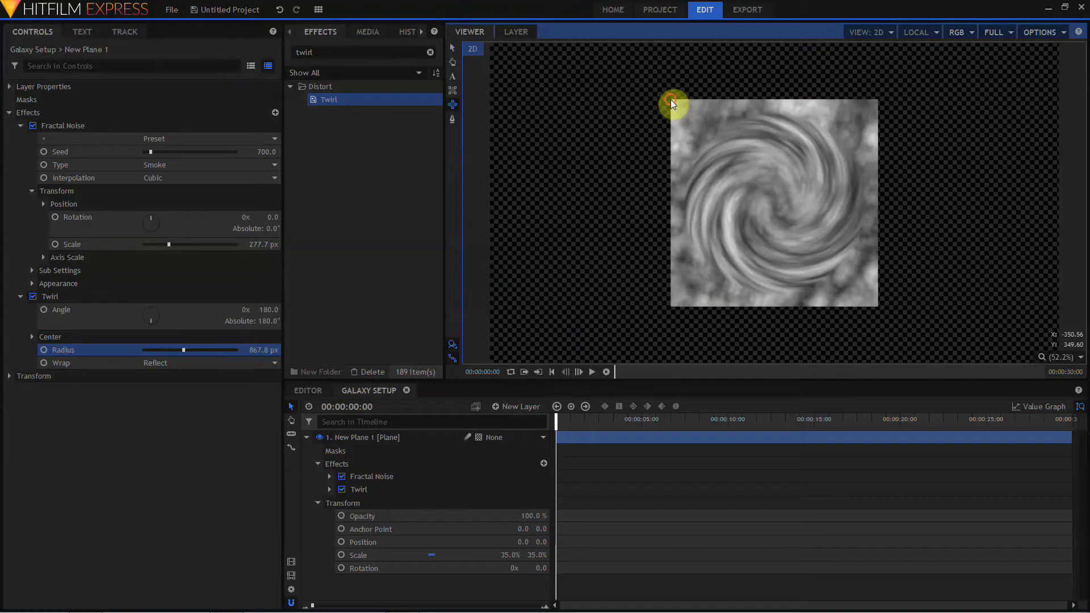
pyautogui.moveTo(673, 103); pyautogui.dragTo(873, 304)
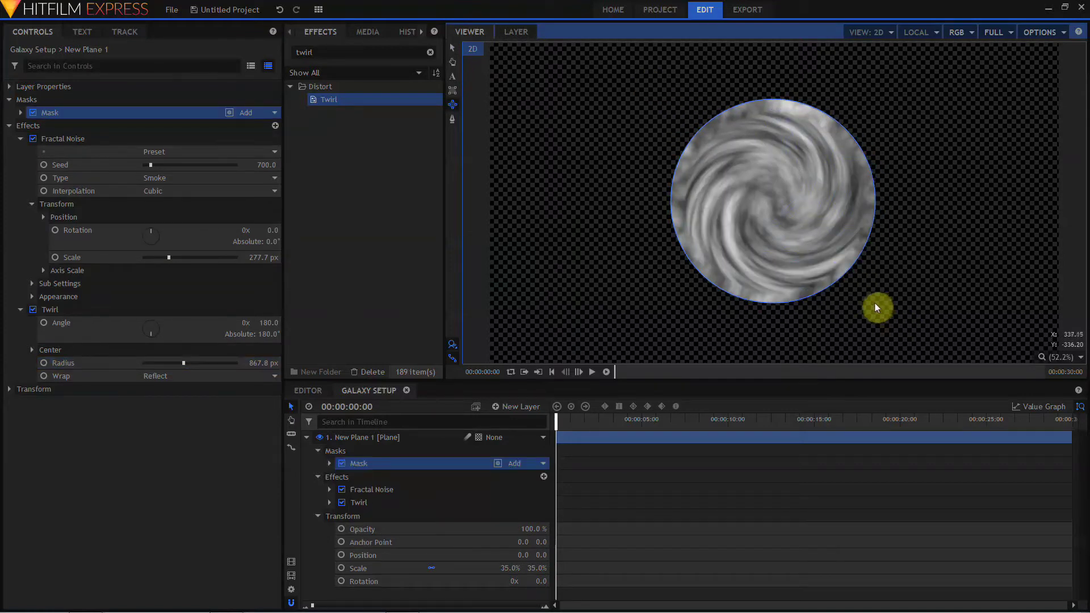
# Set the twirl radius to 1013.8 px and the twirl angle to 292°.
pyautogui.click(262, 362)
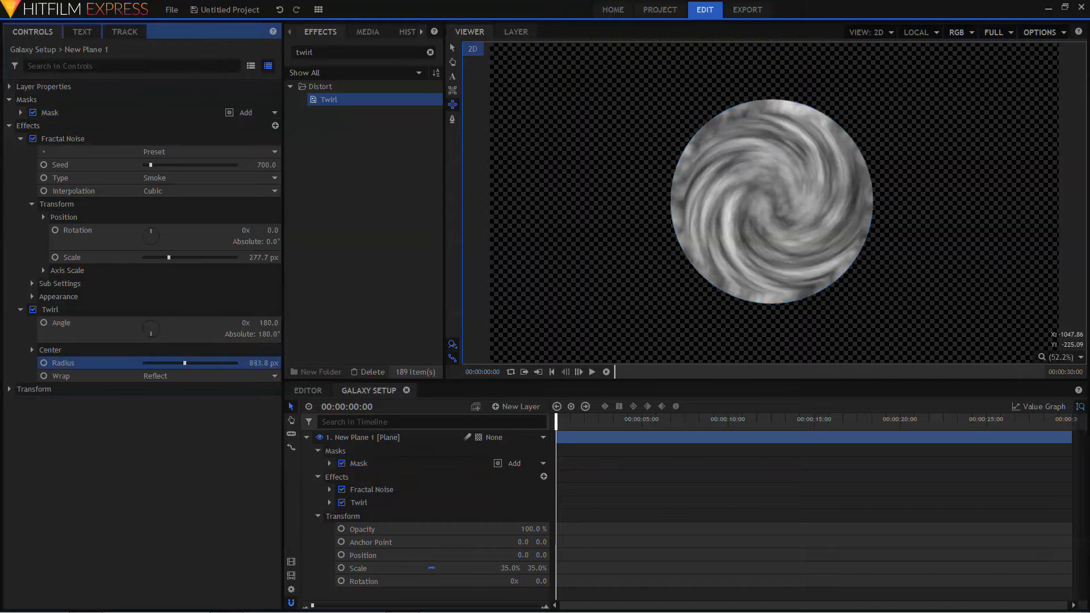
pyautogui.moveTo(261, 363)
pyautogui.mouseDown()
pyautogui.moveTo(279, 363)
pyautogui.moveTo(262, 363)
pyautogui.mouseUp()
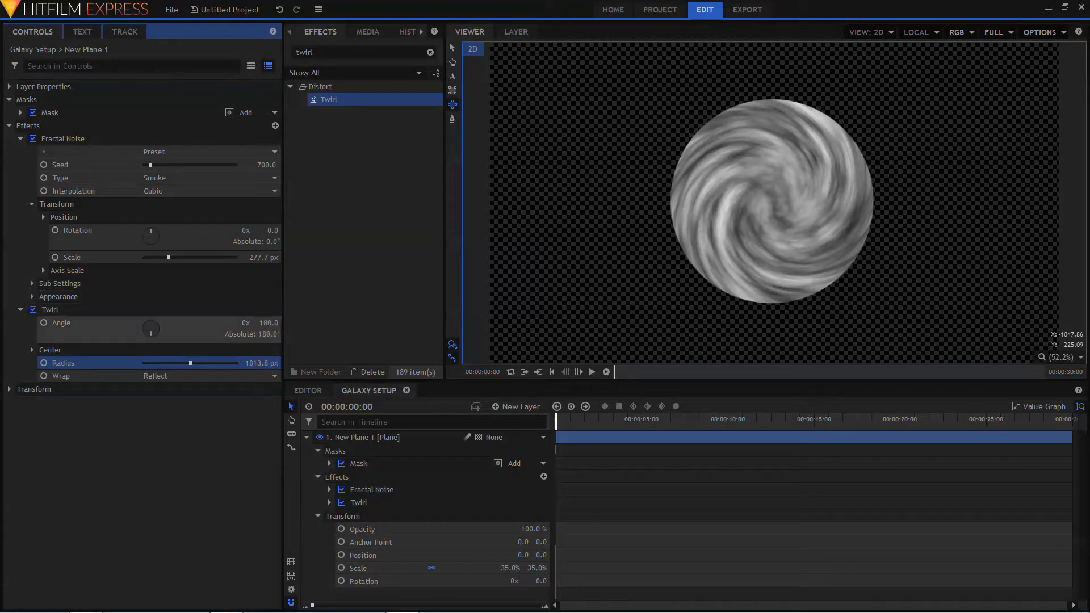
pyautogui.moveTo(269, 323); pyautogui.dragTo(332, 322)
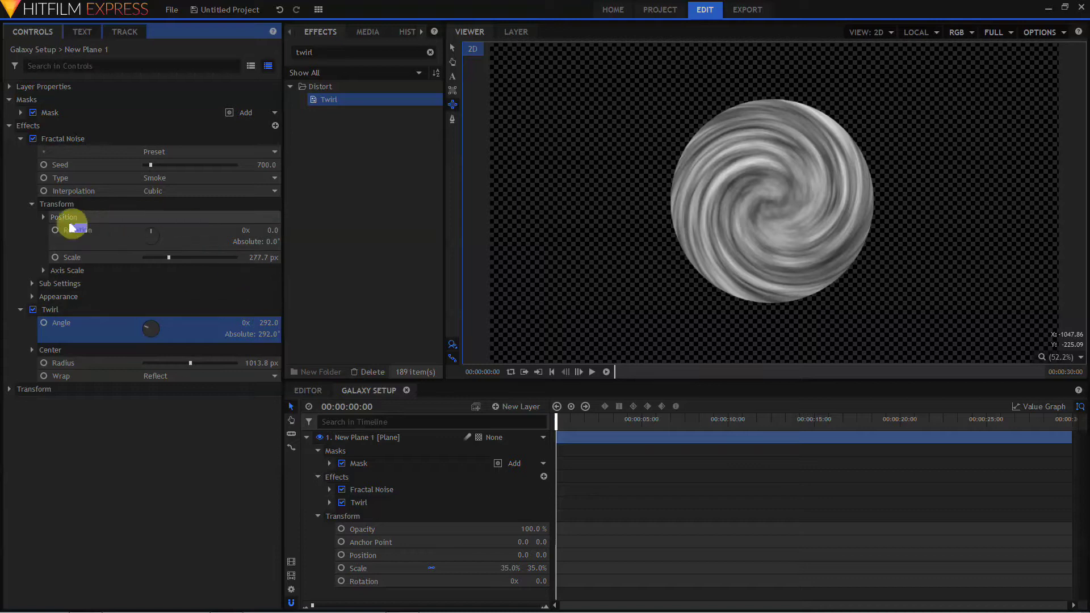
# Darken the fractal noise by setting its exposure to -0.2 and its offset to -0.34.
pyautogui.click(33, 297)
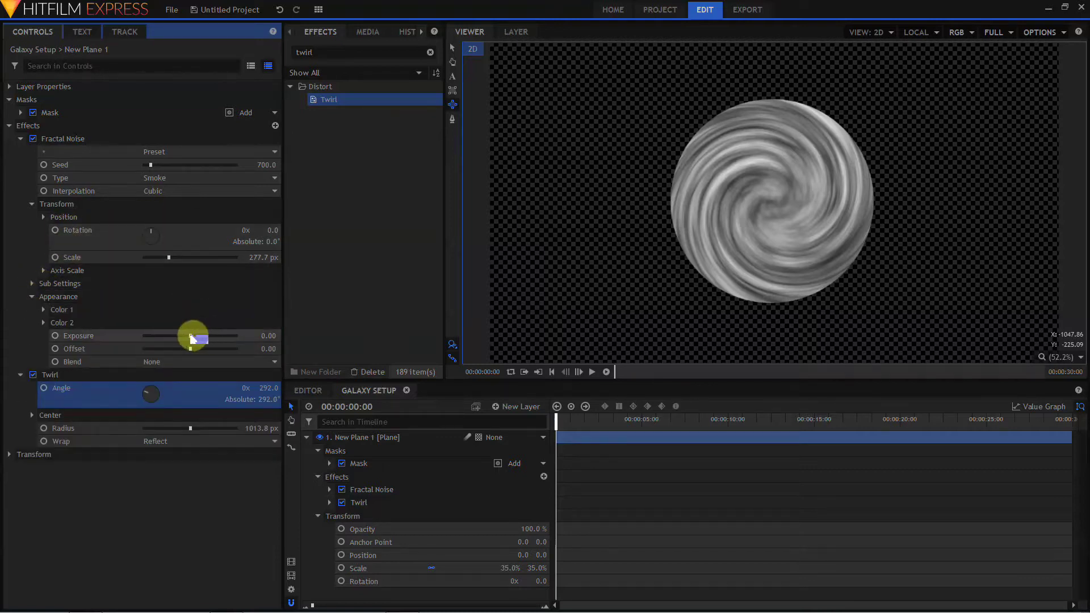
pyautogui.moveTo(192, 338)
pyautogui.mouseDown()
pyautogui.moveTo(155, 337)
pyautogui.moveTo(206, 348)
pyautogui.moveTo(157, 337)
pyautogui.moveTo(175, 348)
pyautogui.moveTo(195, 335)
pyautogui.moveTo(174, 348)
pyautogui.mouseUp()
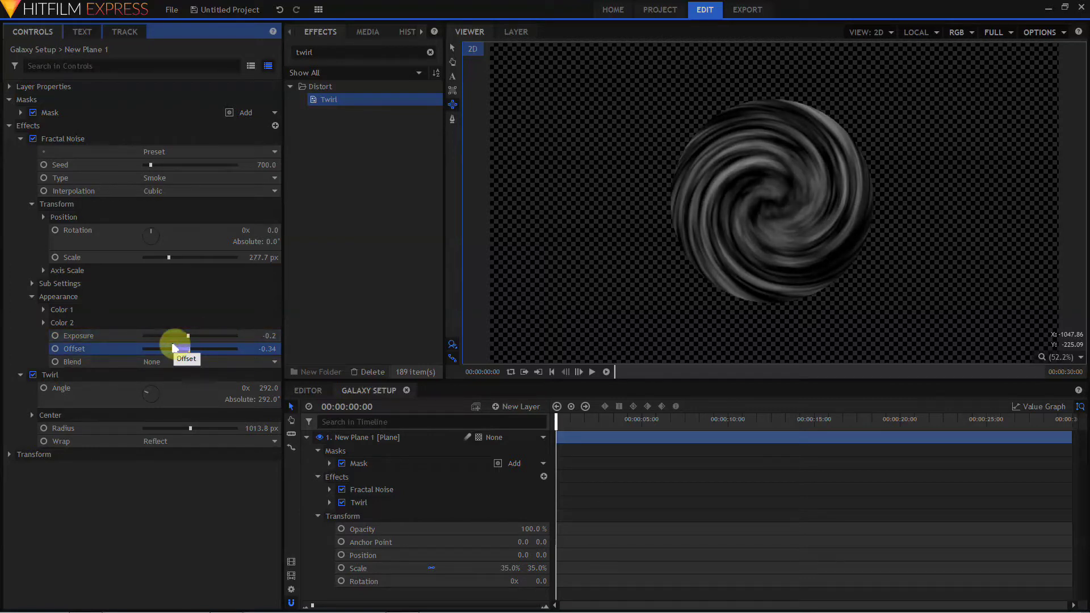
# Set the plane layer's blend mode to Screen.
pyautogui.click(9, 87)
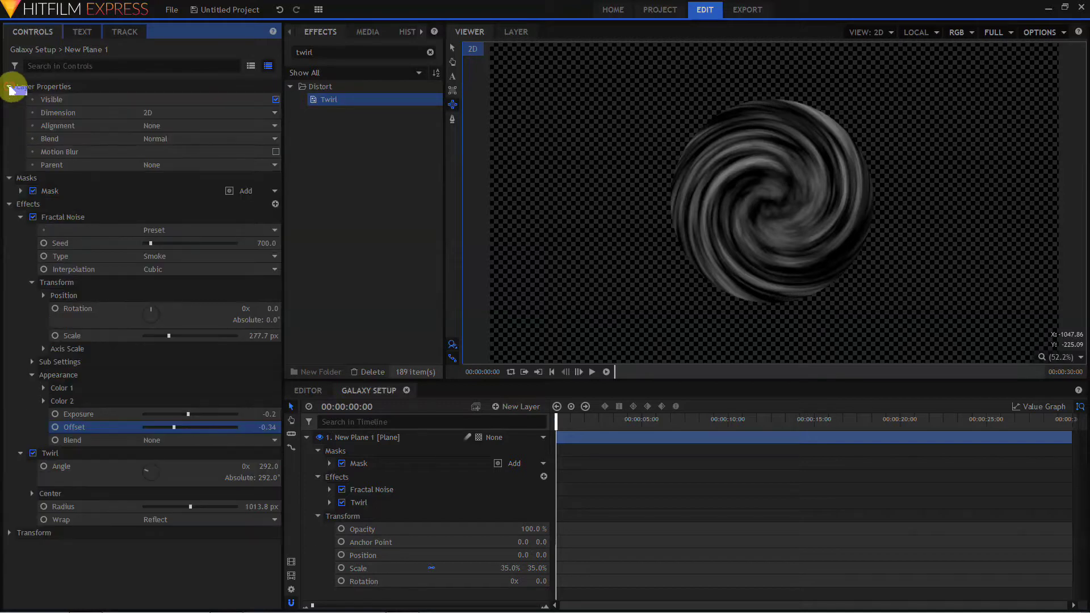
pyautogui.click(168, 141)
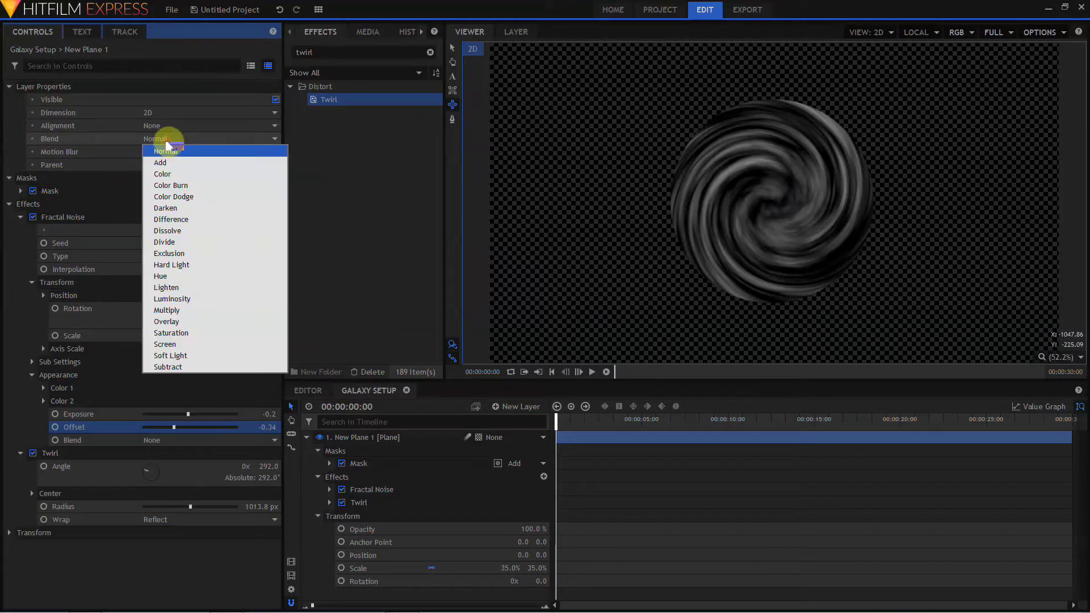
pyautogui.click(189, 344)
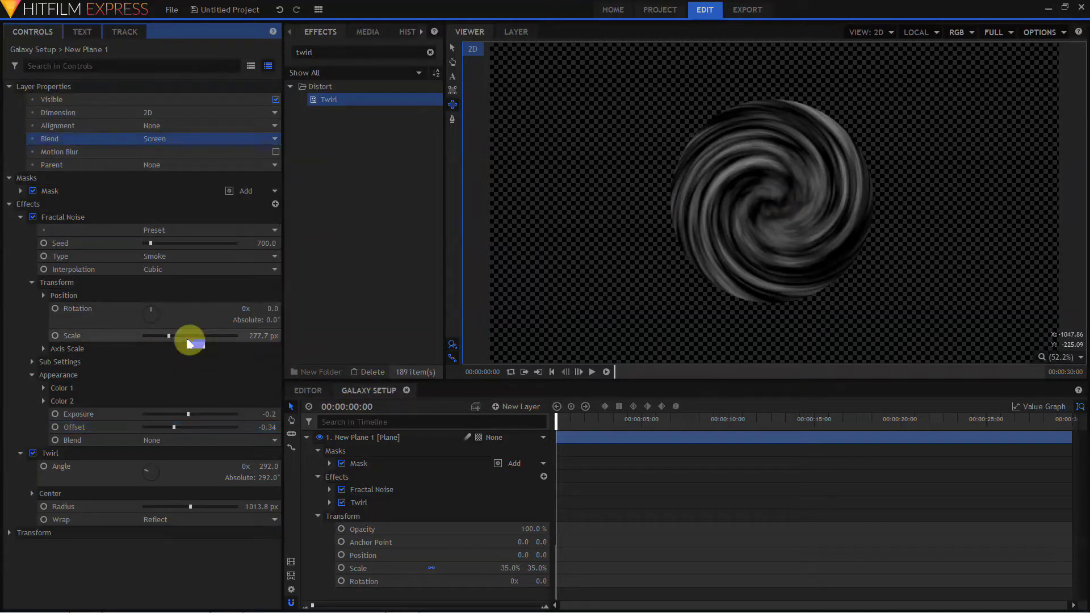
# Rename the New Plane 1 layer as Clouds 01.
pyautogui.doubleClick(347, 440)
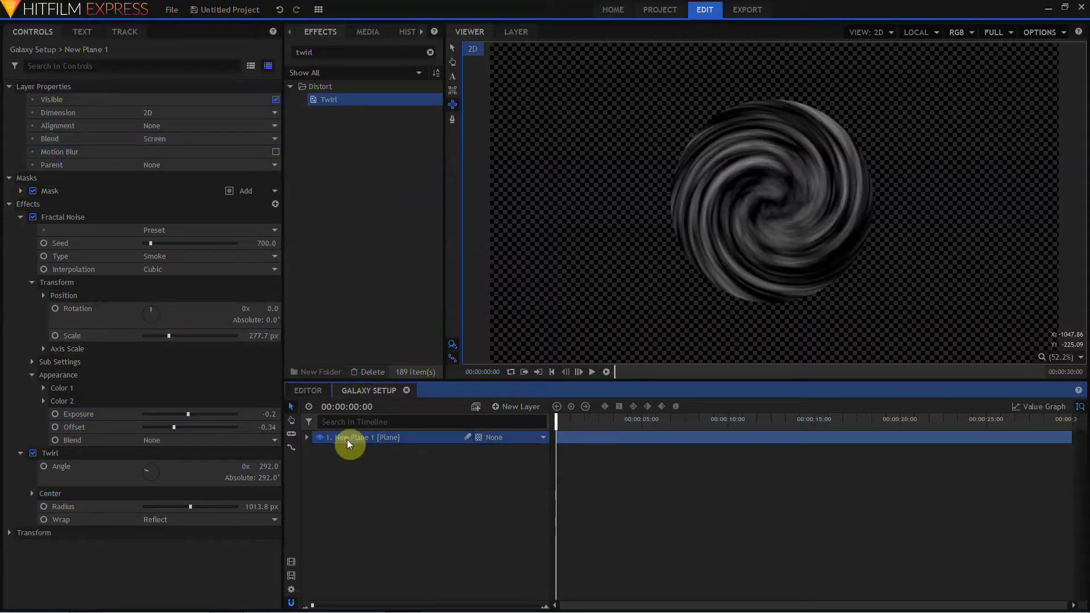
pyautogui.write('Clouds 01')
pyautogui.press('Return')
# Duplicate the Clouds 01 layer, hide the upper copy and rename the lower one Clouds 02.
pyautogui.hotkey('ctrl', 'd')
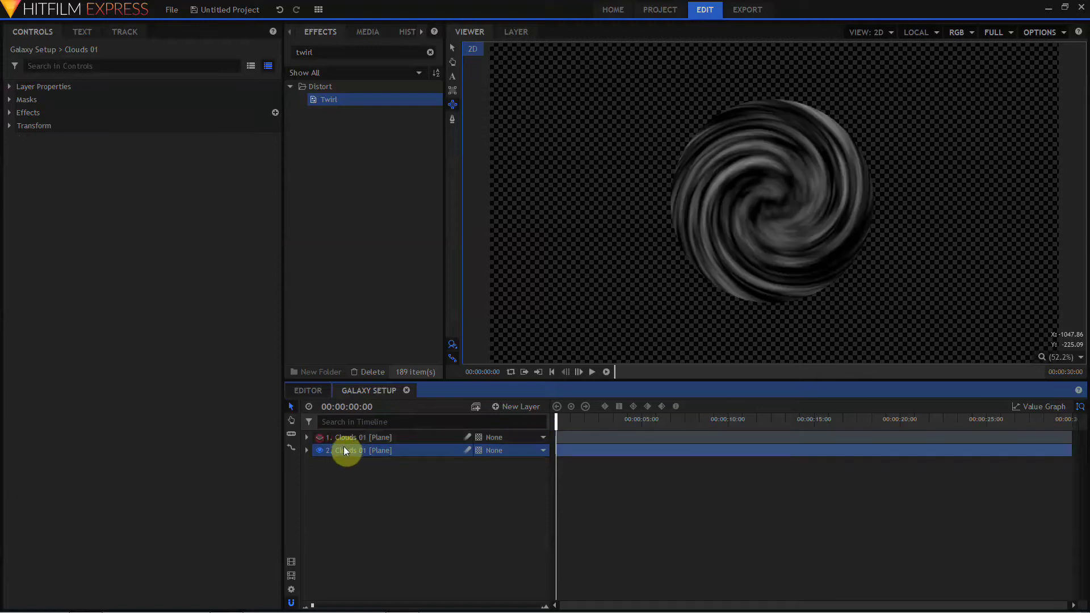
pyautogui.doubleClick(352, 450)
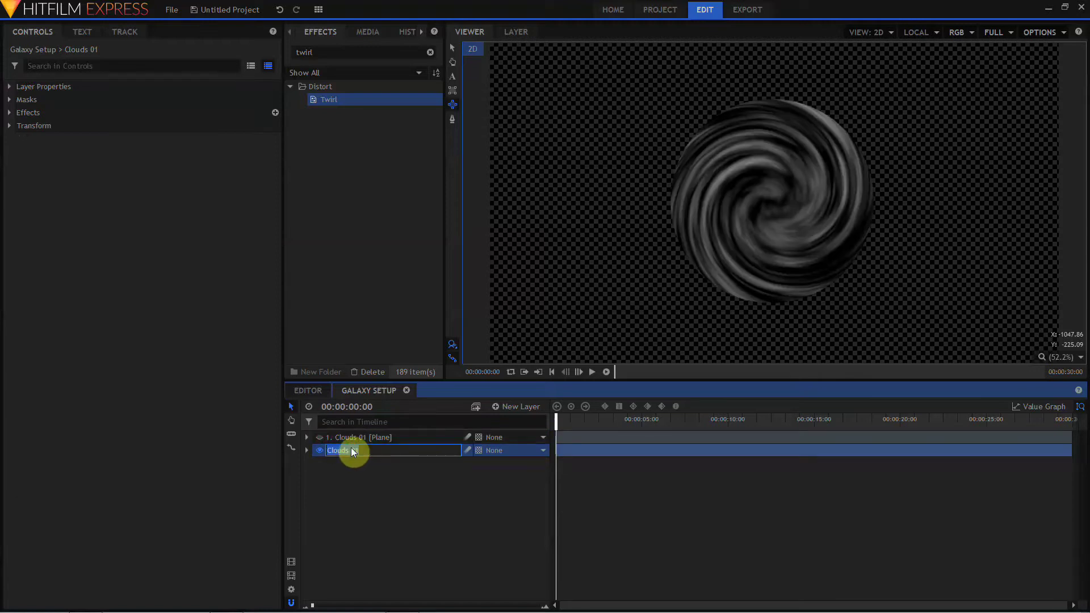
pyautogui.write('Clouds 02')
pyautogui.press('Return')
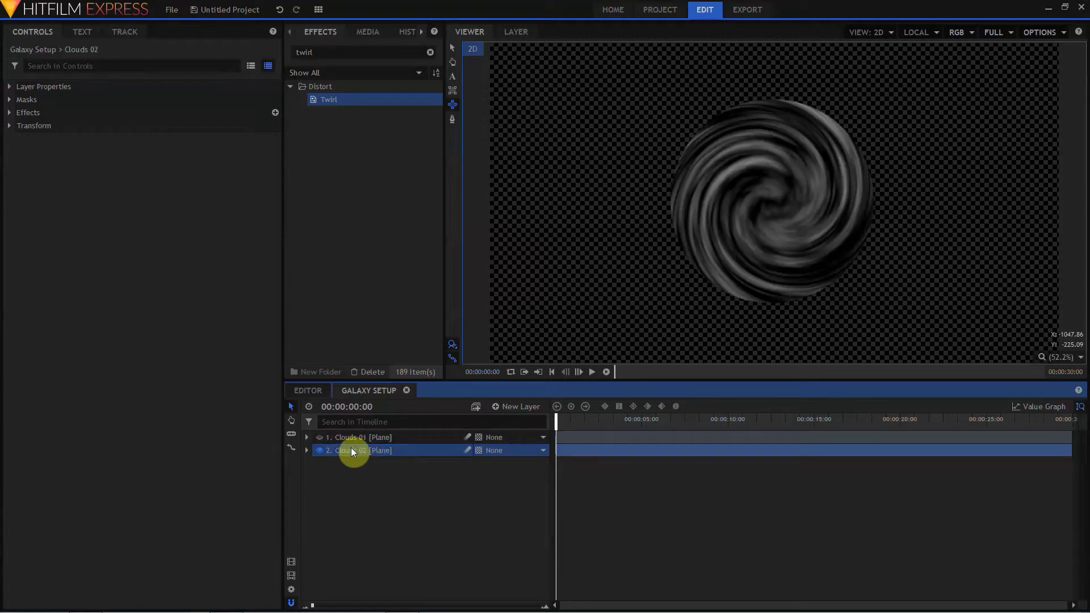
# Prepare Clouds 02 for the Freehand Mask tool by disabling its Twirl effect and deleting its circular mask.
pyautogui.click(9, 112)
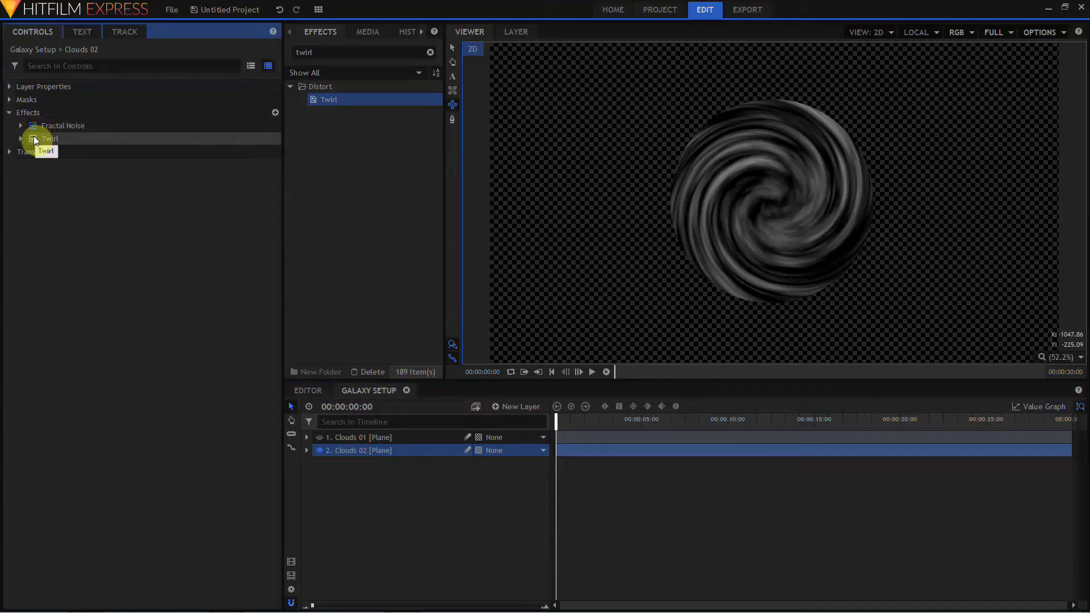
pyautogui.click(33, 138)
pyautogui.click(11, 100)
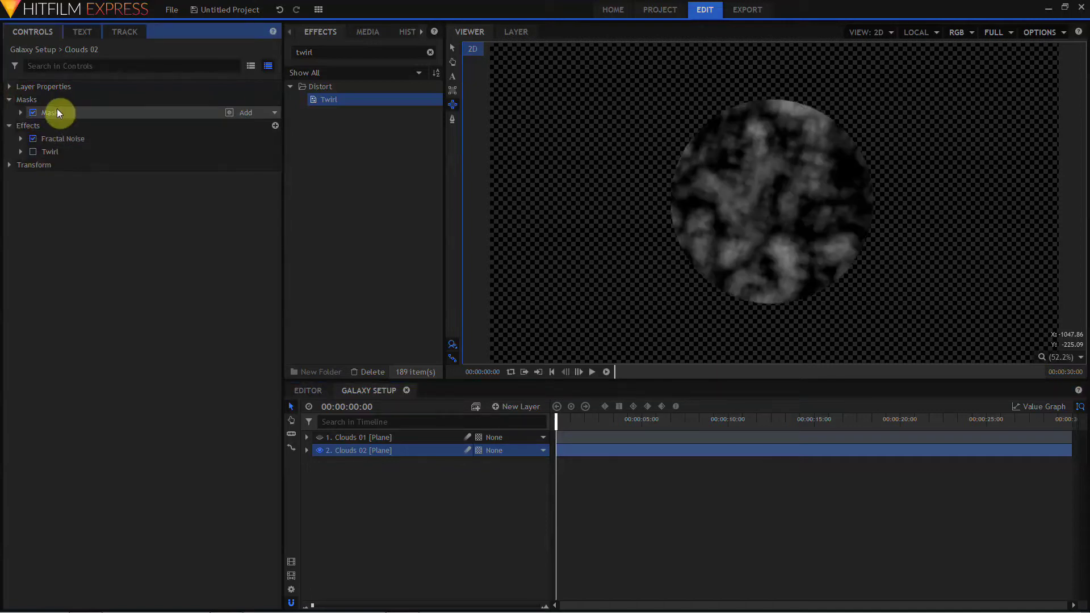
pyautogui.click(56, 112)
pyautogui.press('Delete')
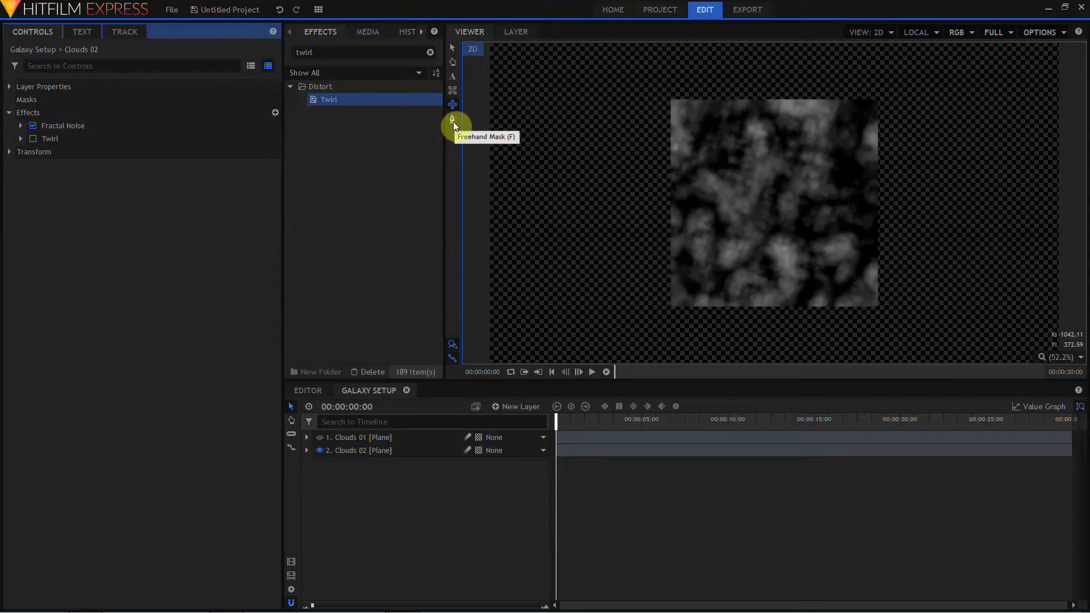
pyautogui.click(453, 122)
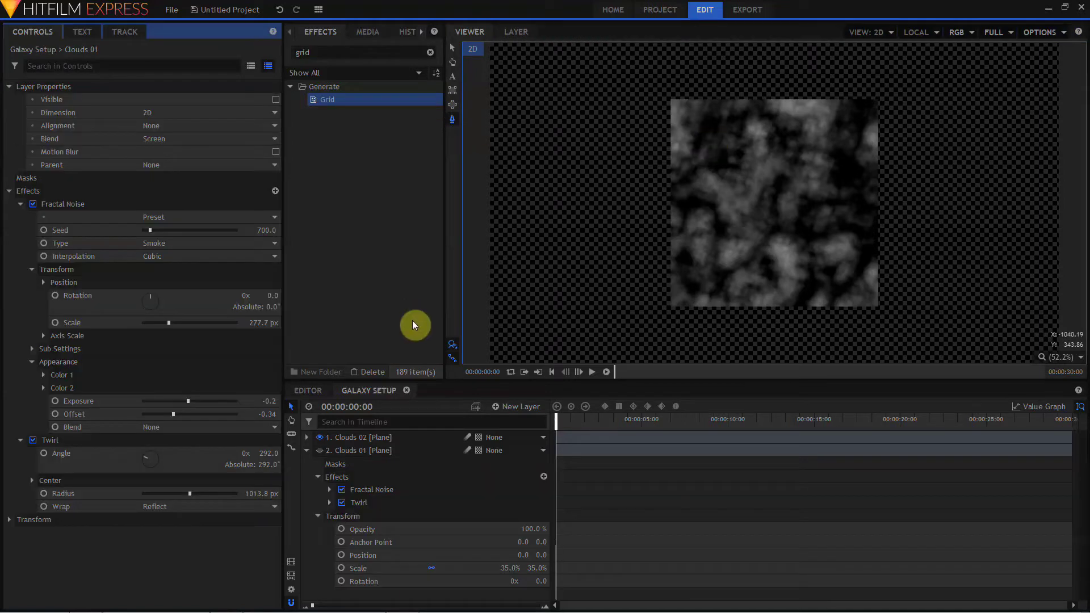
# Add a grade layer above the cloud layers and name it Grid Overlay.
pyautogui.click(495, 408)
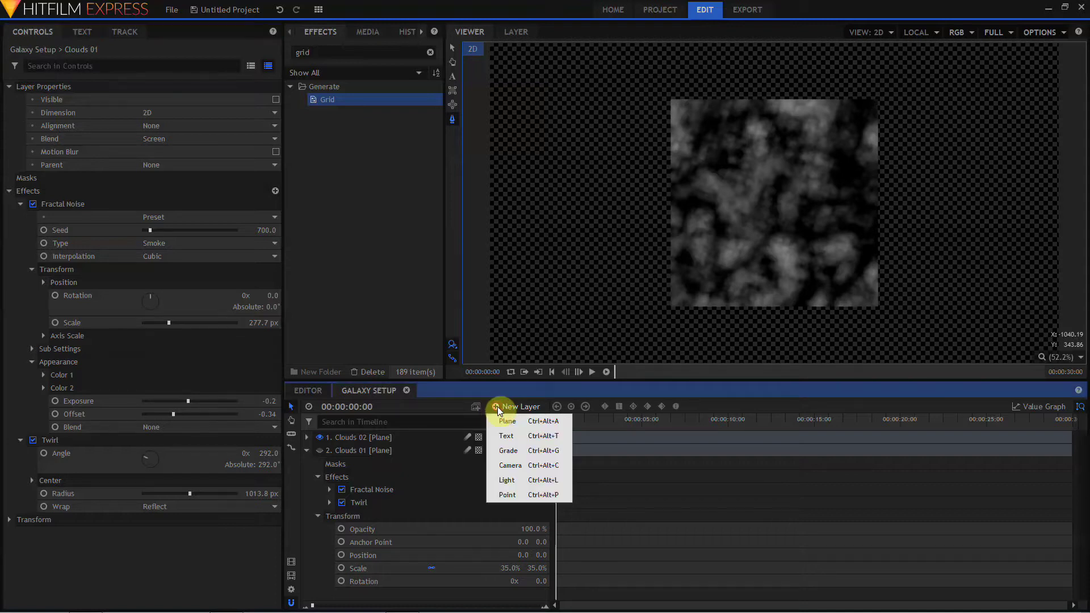
pyautogui.click(503, 450)
pyautogui.doubleClick(373, 437)
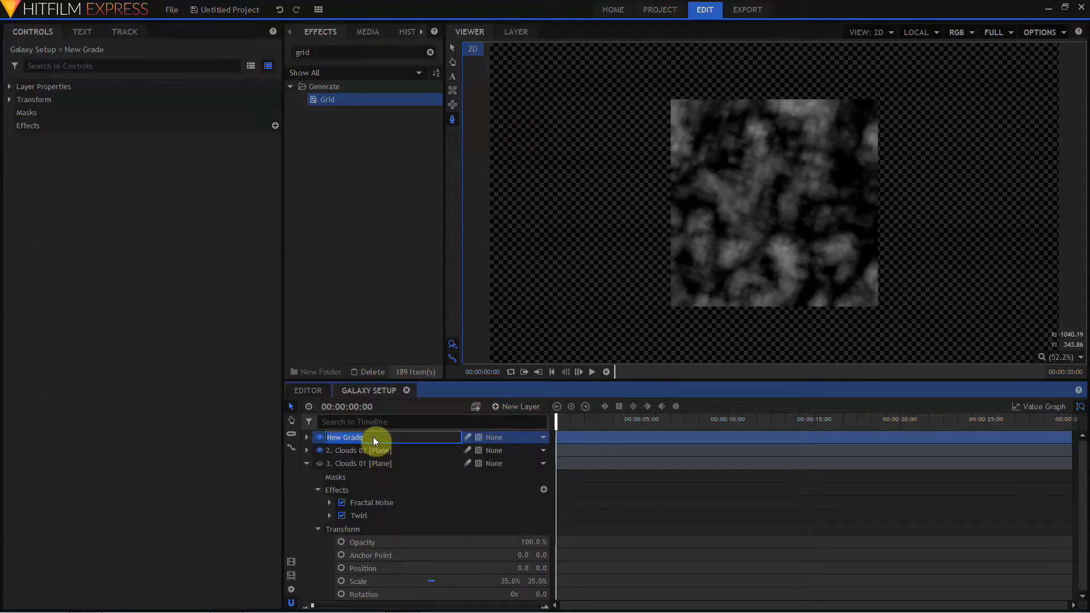
pyautogui.write('Grid Overlay')
pyautogui.press('Return')
# Apply the Grid effect to the Grid Overlay layer and set the effect's blend to Add.
pyautogui.moveTo(345, 100); pyautogui.dragTo(380, 438)
pyautogui.click(19, 138)
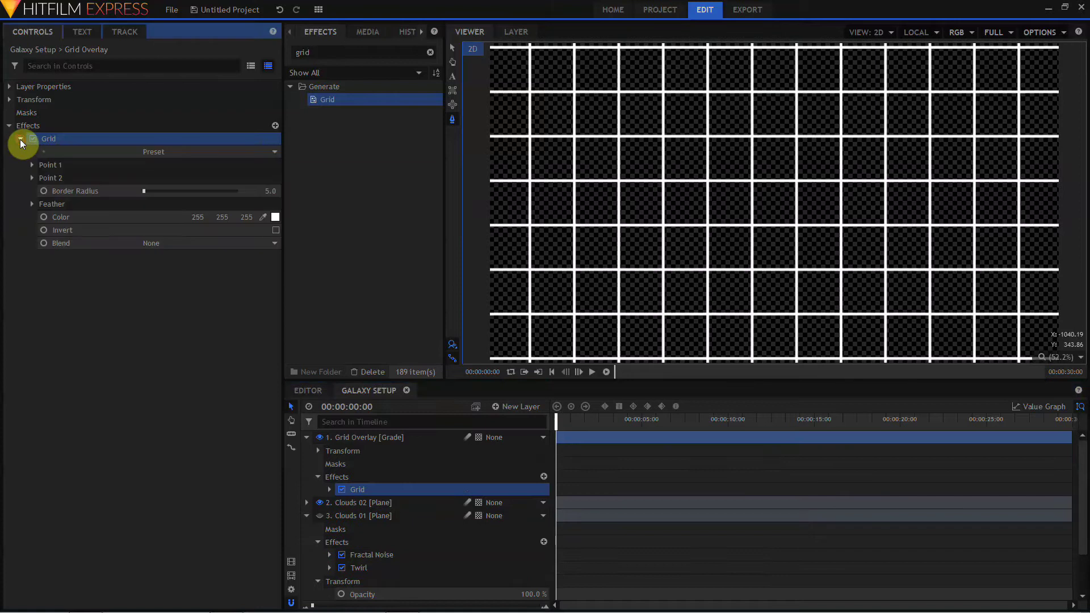
pyautogui.click(174, 244)
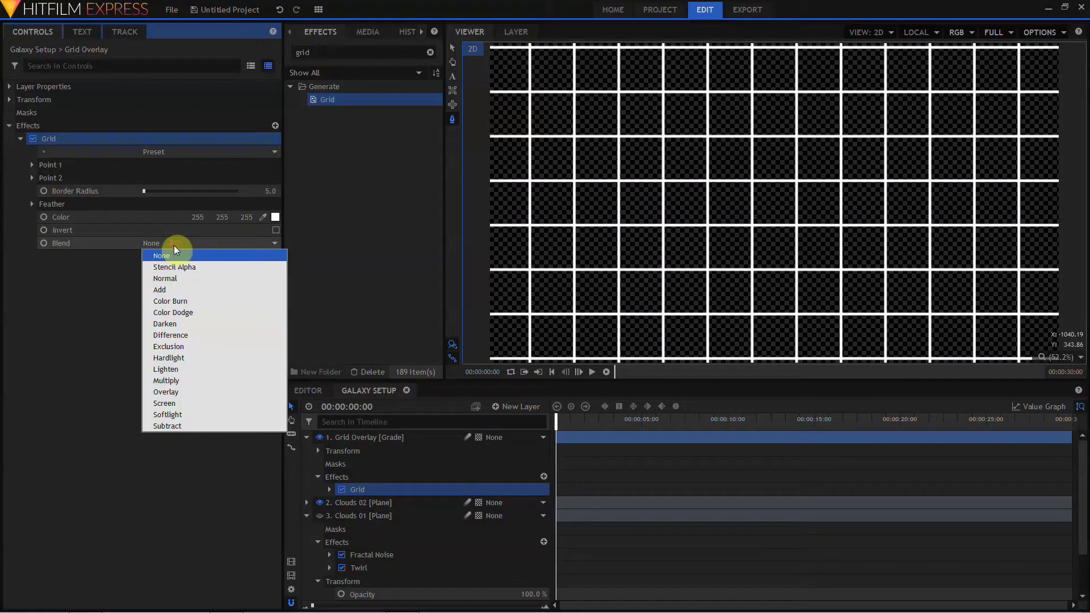
pyautogui.click(161, 290)
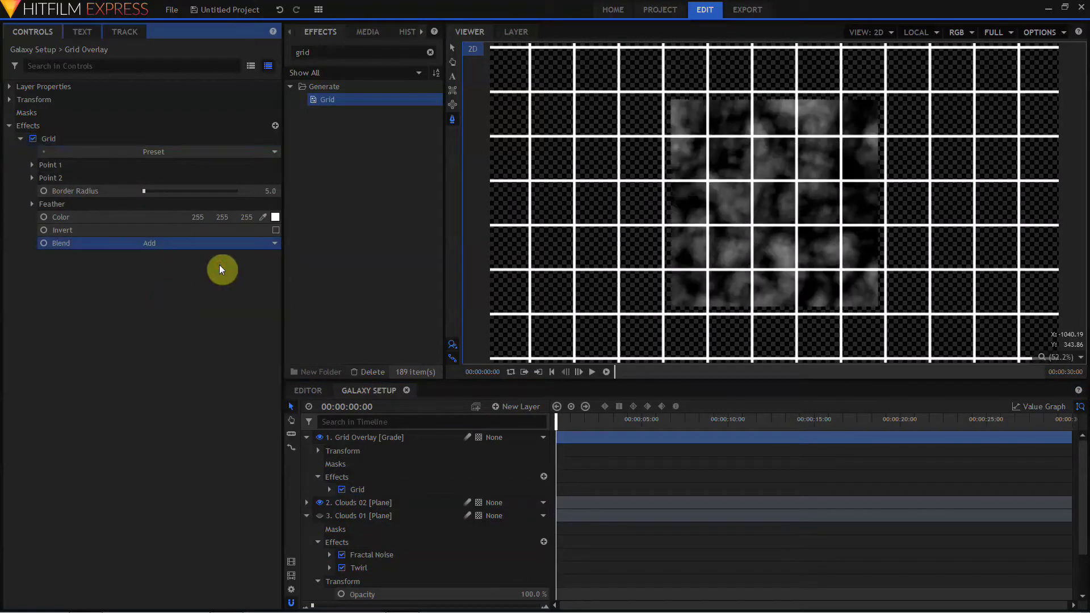
# Set the Grid effect's line color on the Grid Overlay layer to pure red (#ff0000).
pyautogui.click(276, 217)
pyautogui.click(427, 258)
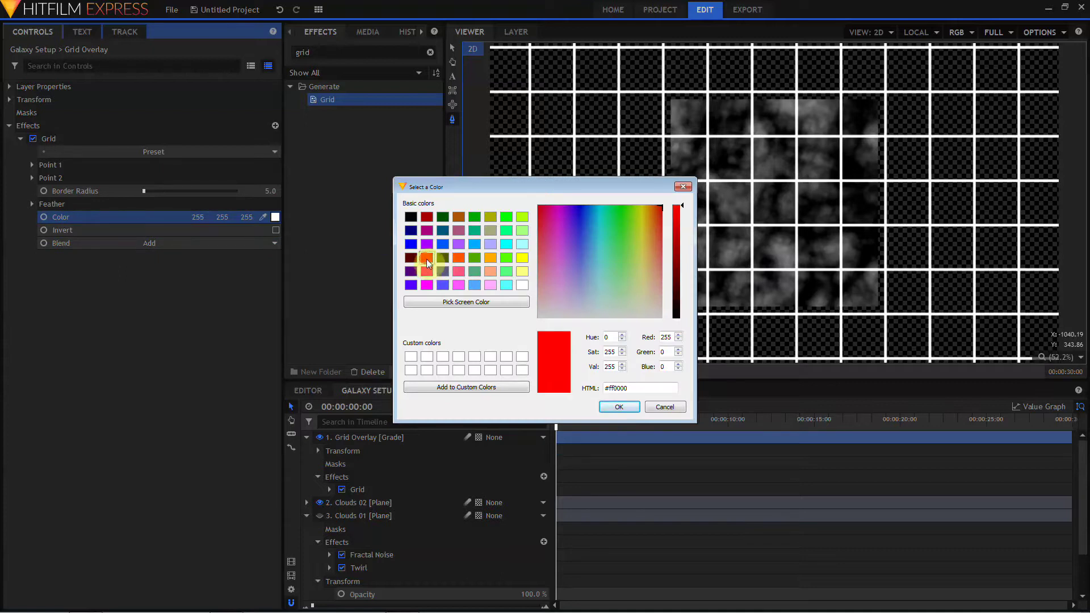
pyautogui.click(619, 407)
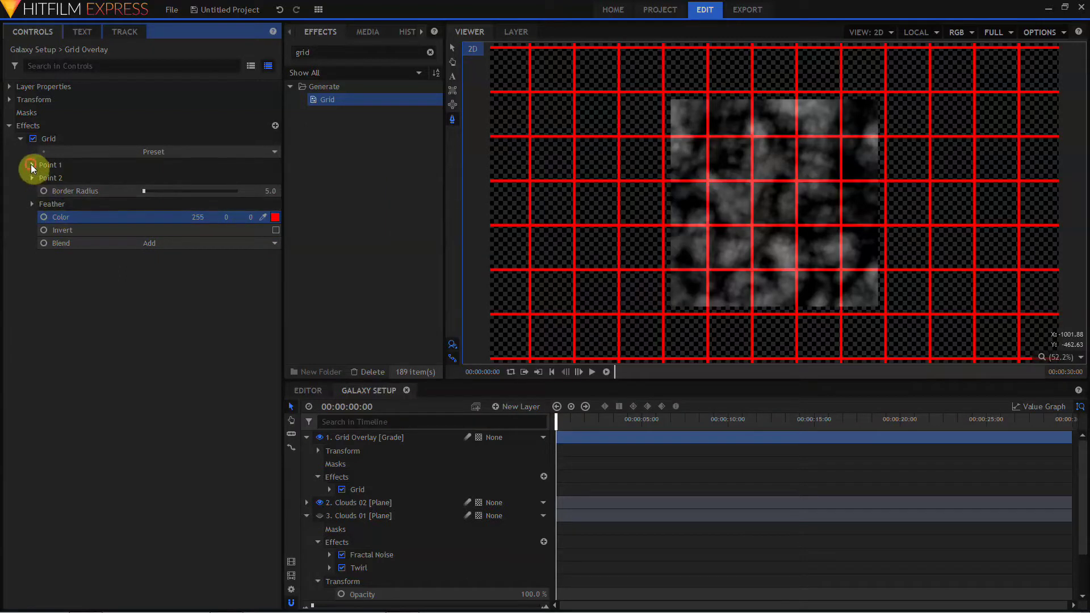
# Position the red grid's Point 1 at 0, 0 so the grid is anchored at the center.
pyautogui.click(32, 164)
pyautogui.click(244, 178)
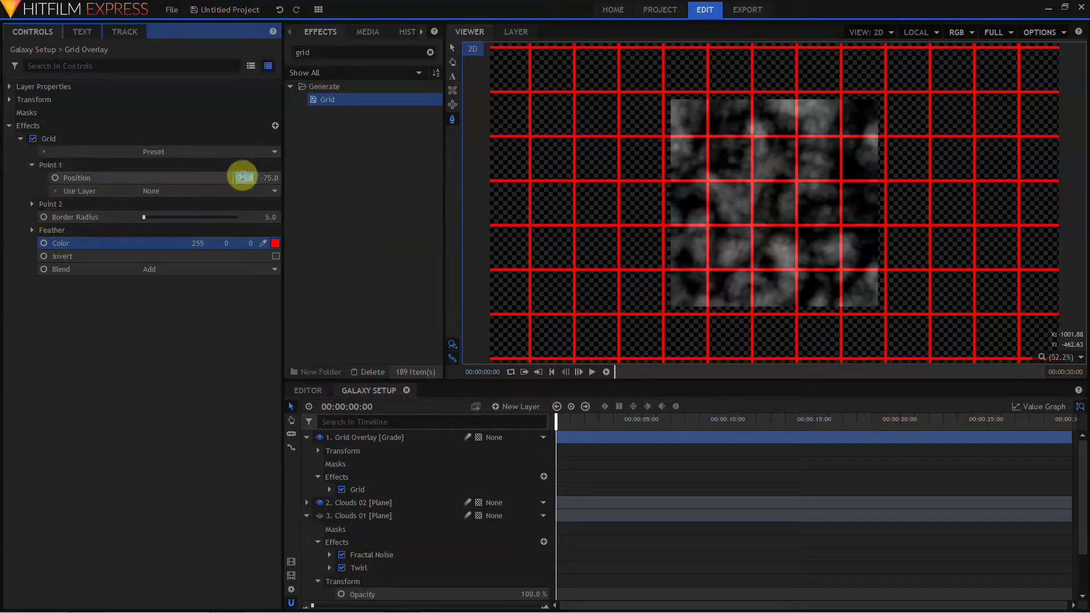
pyautogui.write('0')
pyautogui.press('Tab')
pyautogui.write('0')
pyautogui.press('Tab')
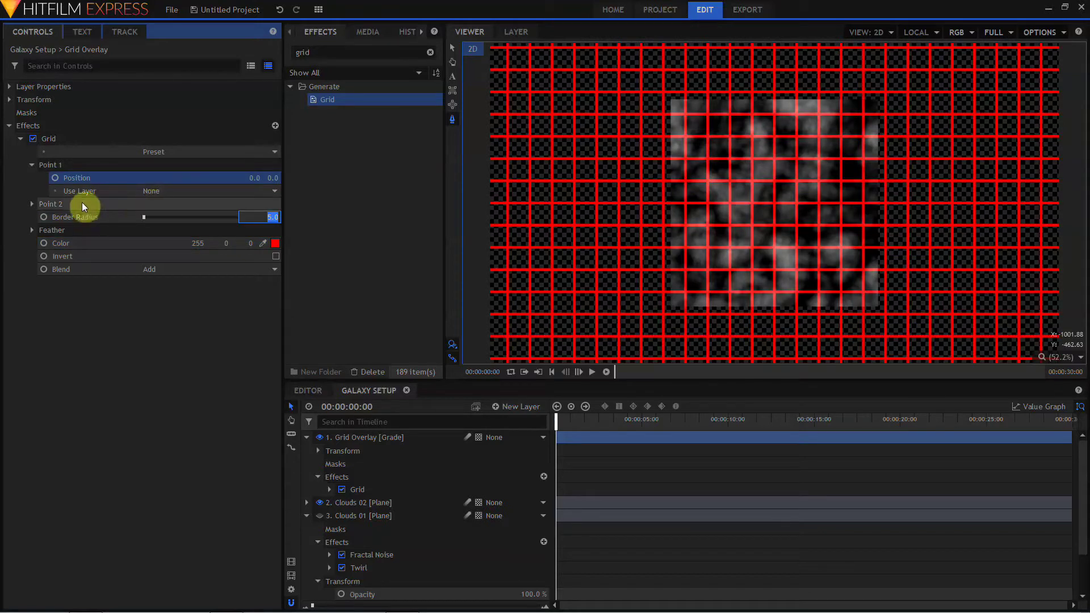
# Position the red grid's Point 2 at 150, 150 and set its border radius to 2.
pyautogui.click(32, 203)
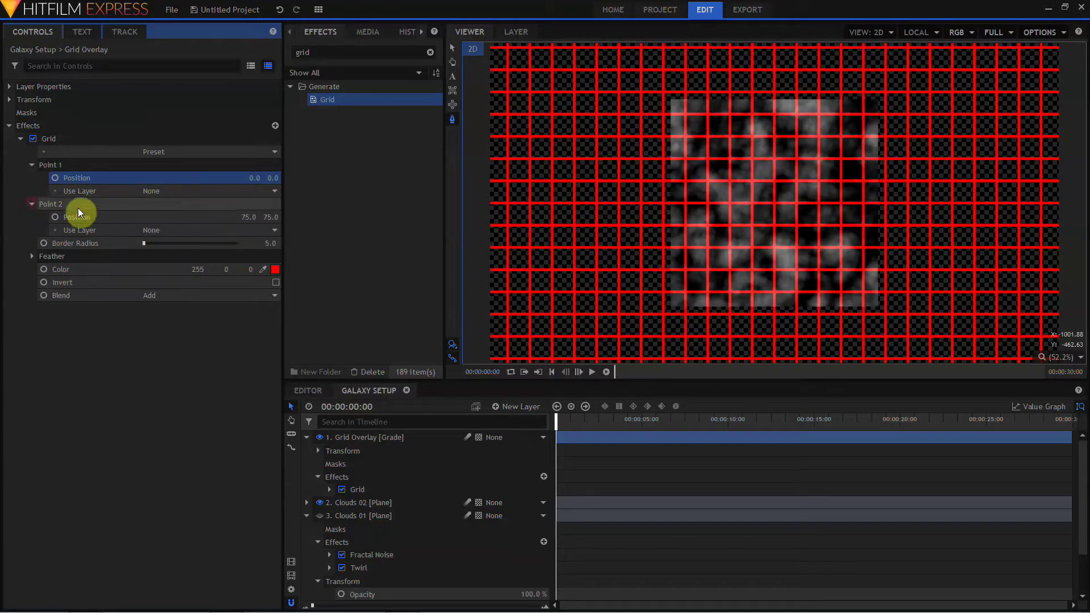
pyautogui.click(246, 216)
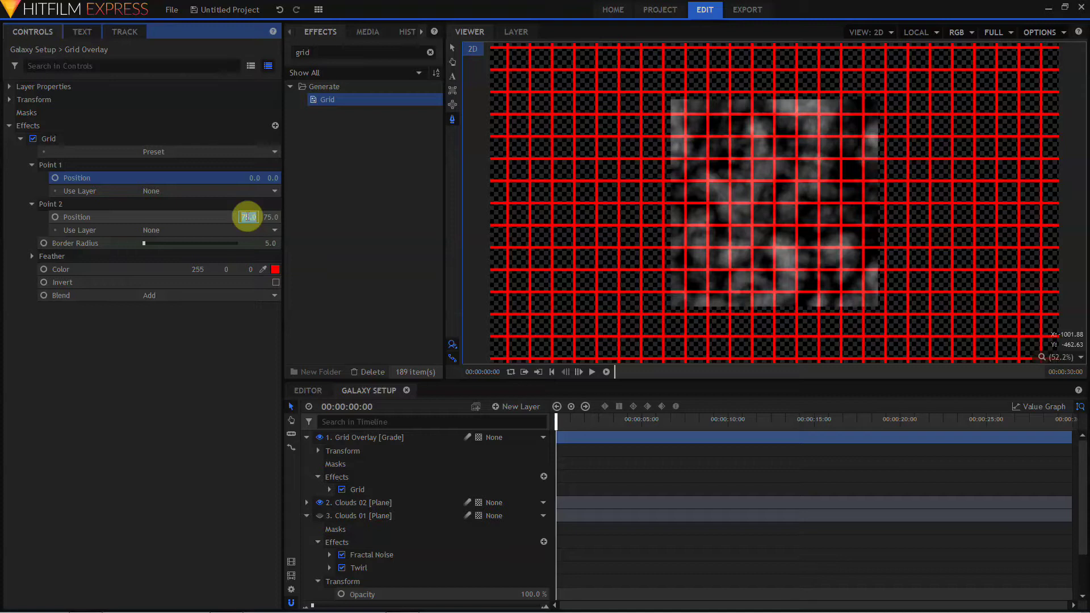
pyautogui.write('150')
pyautogui.press('Tab')
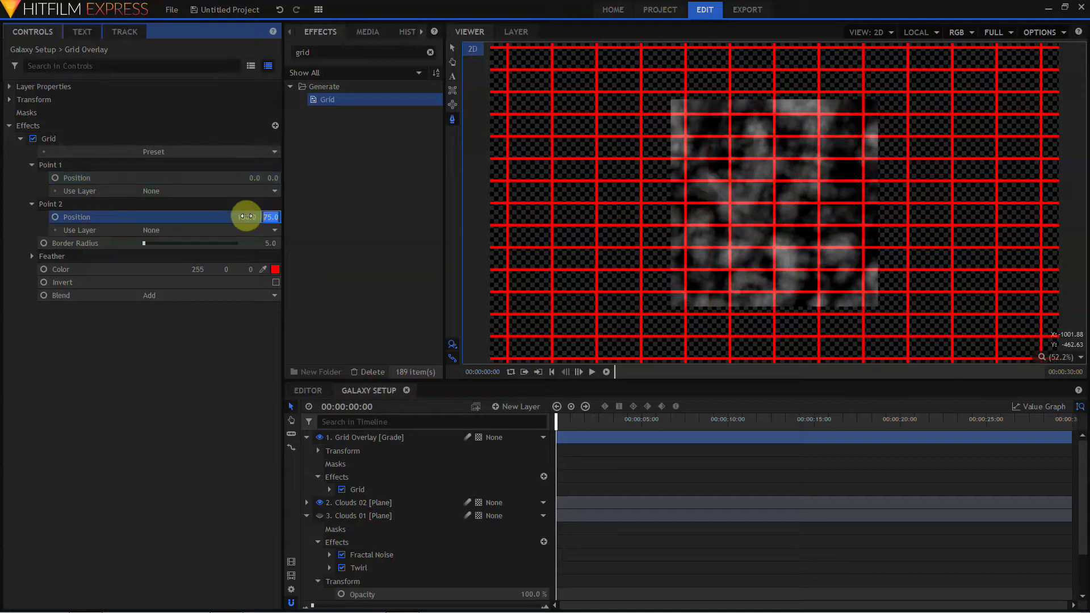
pyautogui.write('150')
pyautogui.press('Return')
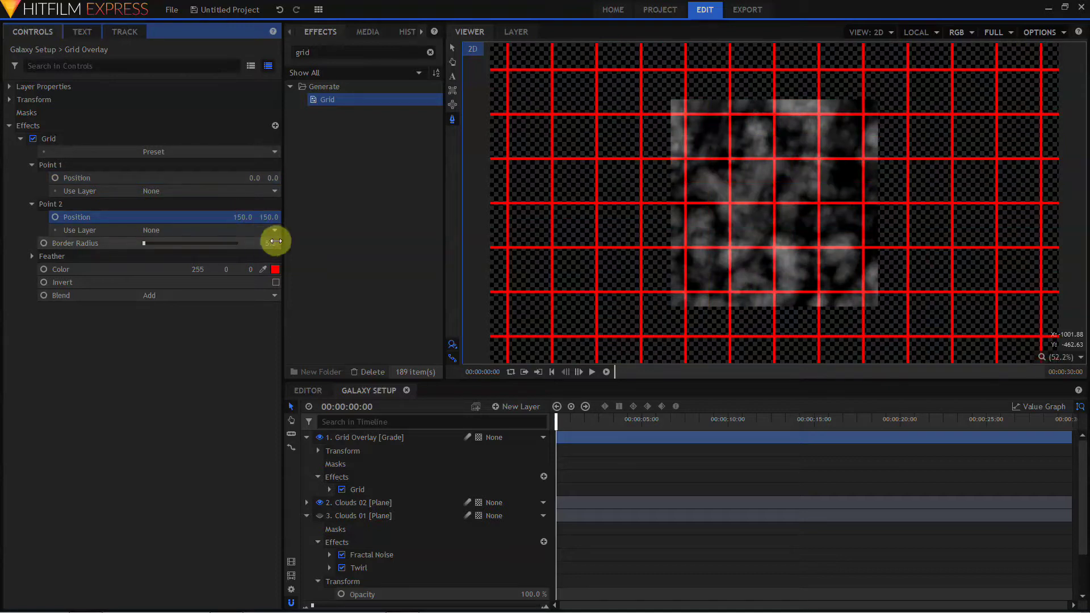
pyautogui.click(271, 243)
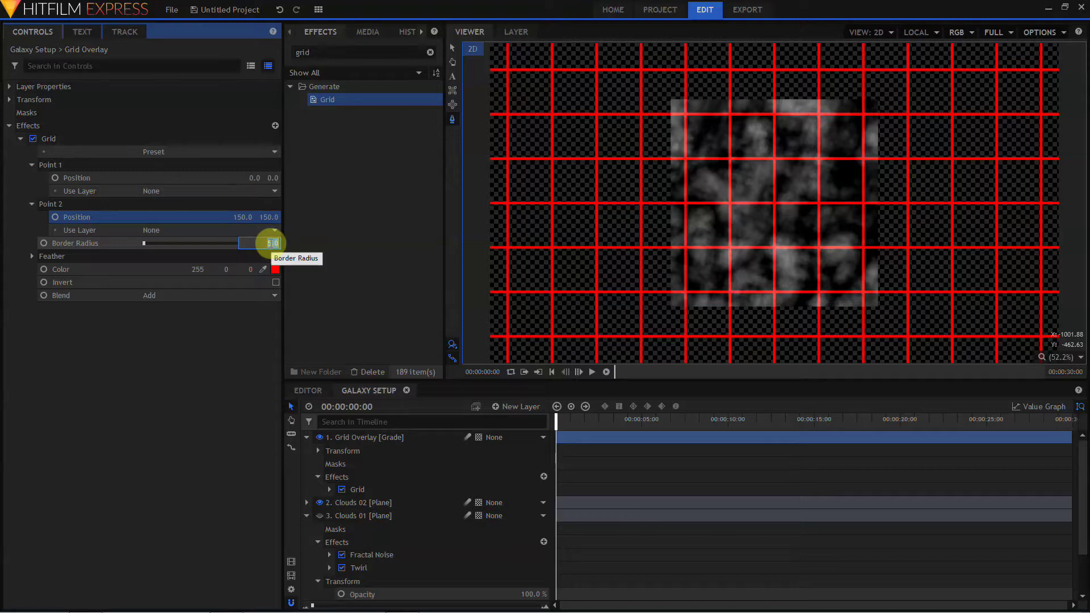
pyautogui.write('2')
pyautogui.press('Tab')
# Duplicate the Grid effect and set the copy's color to green (#55ff00).
pyautogui.click(66, 142)
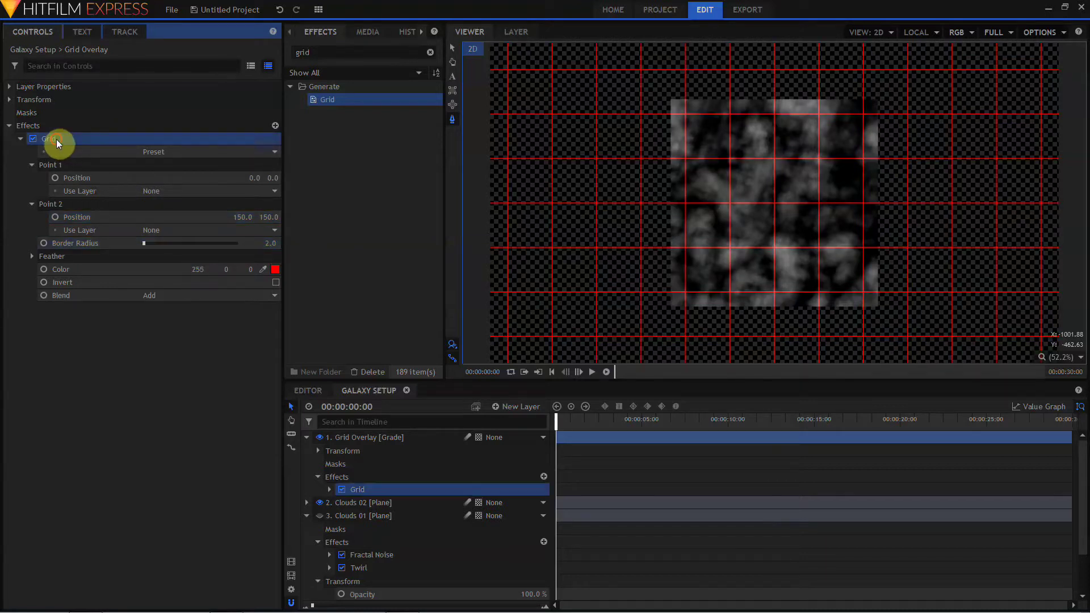
pyautogui.hotkey('ctrl', 'd')
pyautogui.click(20, 308)
pyautogui.click(276, 387)
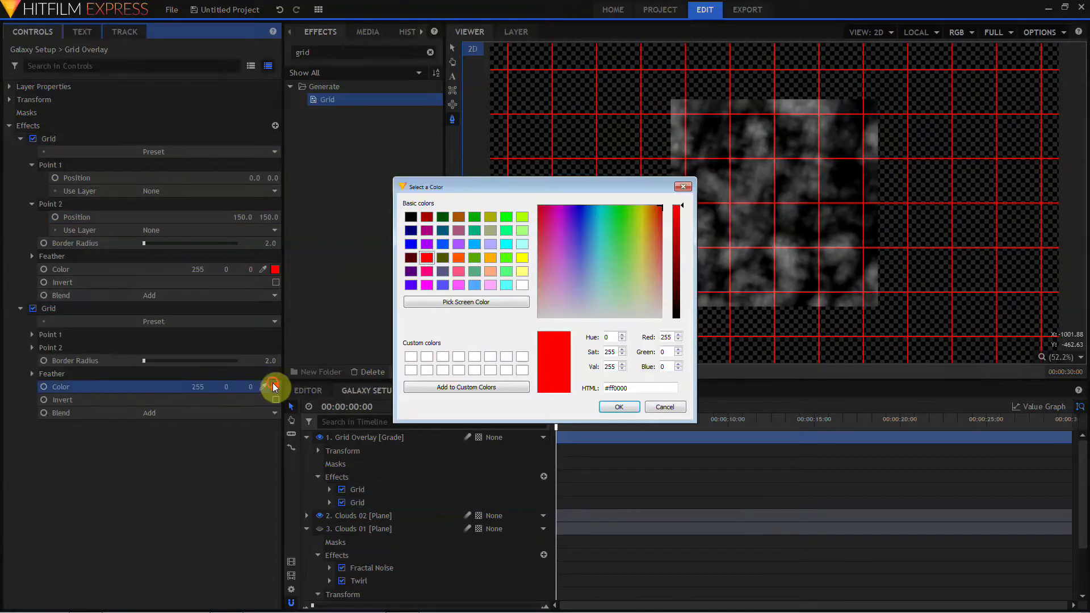
pyautogui.click(506, 257)
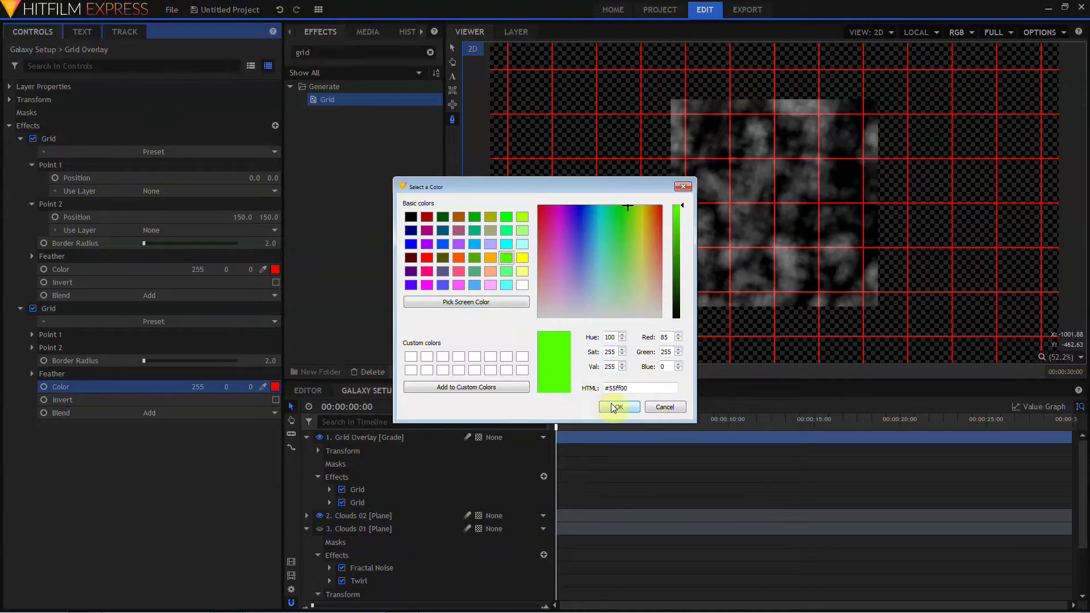
pyautogui.click(619, 407)
# Position the green grid's Point 2 at 75, 75 for a finer subdivision.
pyautogui.click(31, 347)
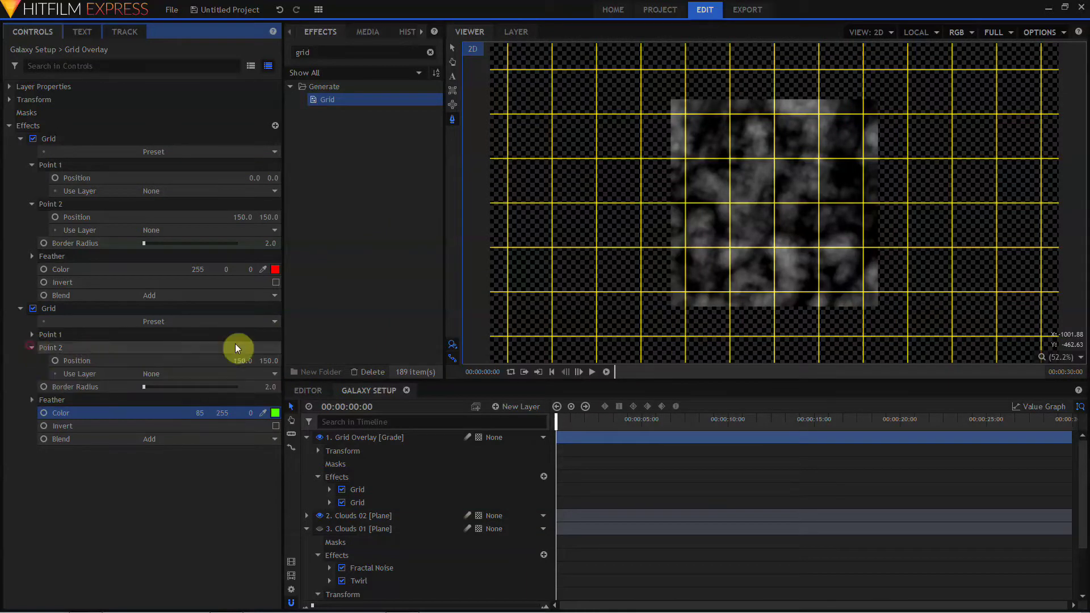
pyautogui.click(243, 360)
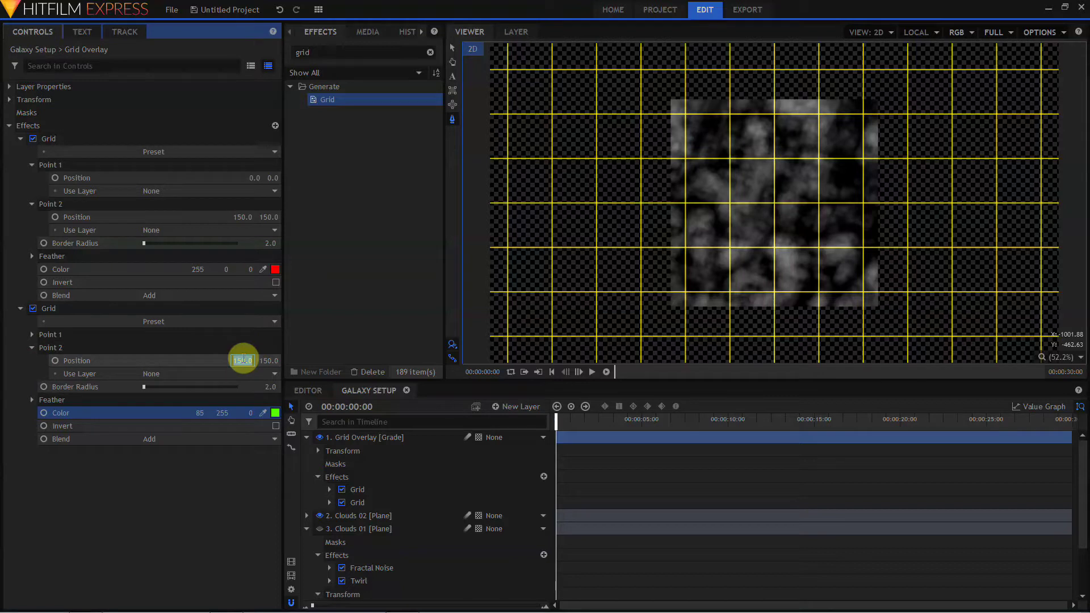
pyautogui.write('75')
pyautogui.press('Tab')
pyautogui.write('75')
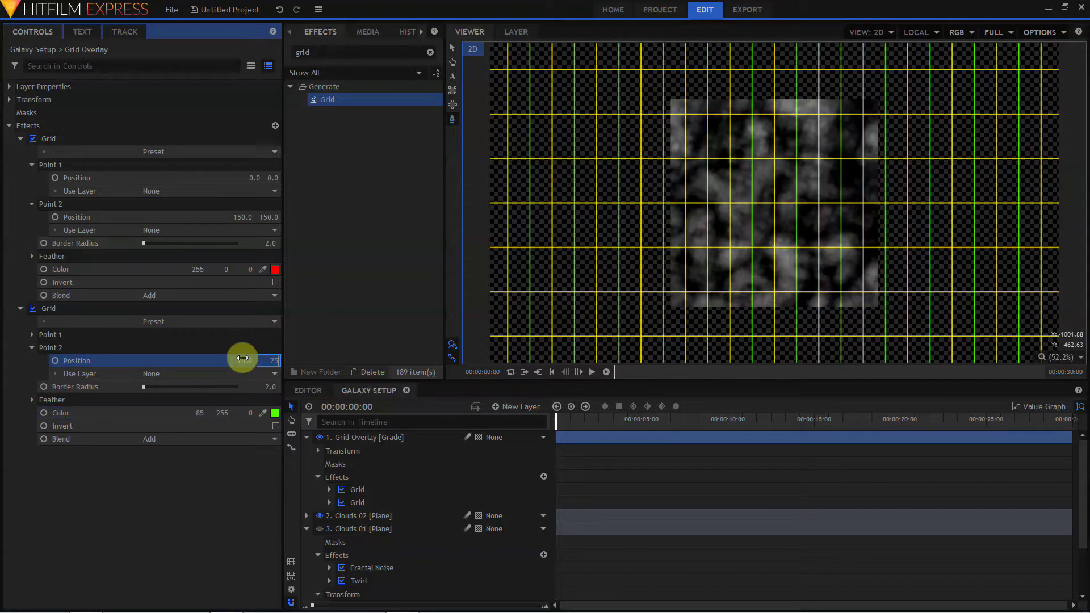
pyautogui.press('Return')
# Duplicate the green Grid effect and set the new copy's color to blue (0, 0, 255).
pyautogui.click(53, 311)
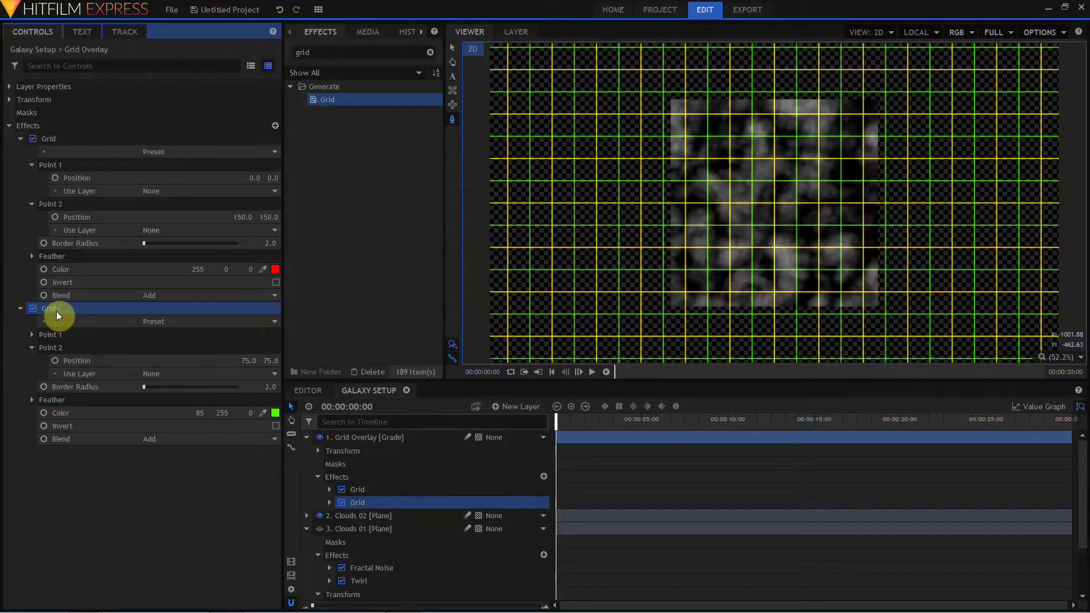
pyautogui.hotkey('ctrl', 'd')
pyautogui.click(21, 452)
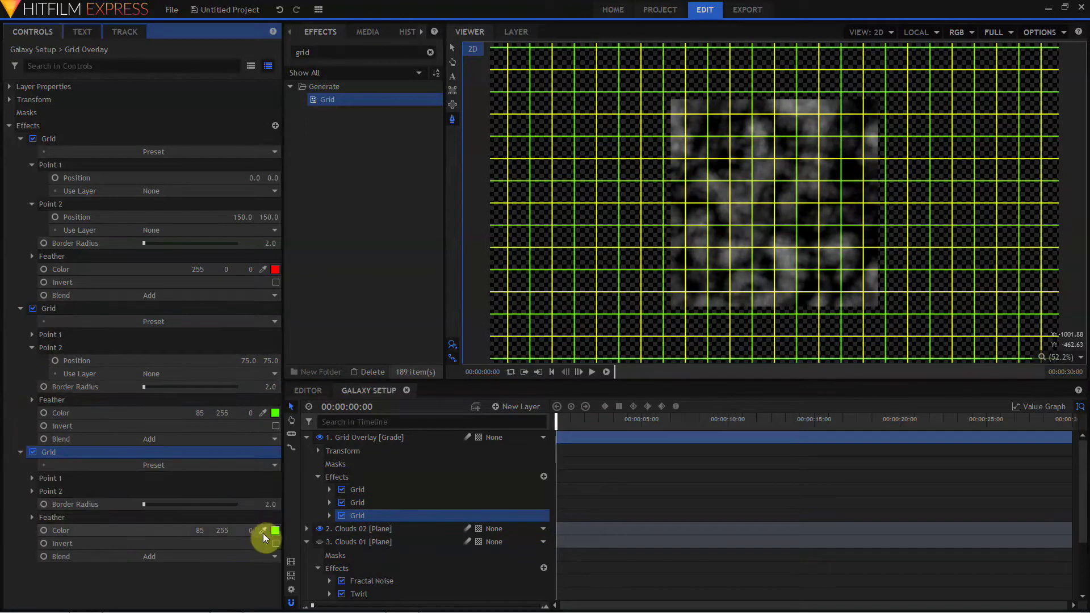
pyautogui.click(276, 530)
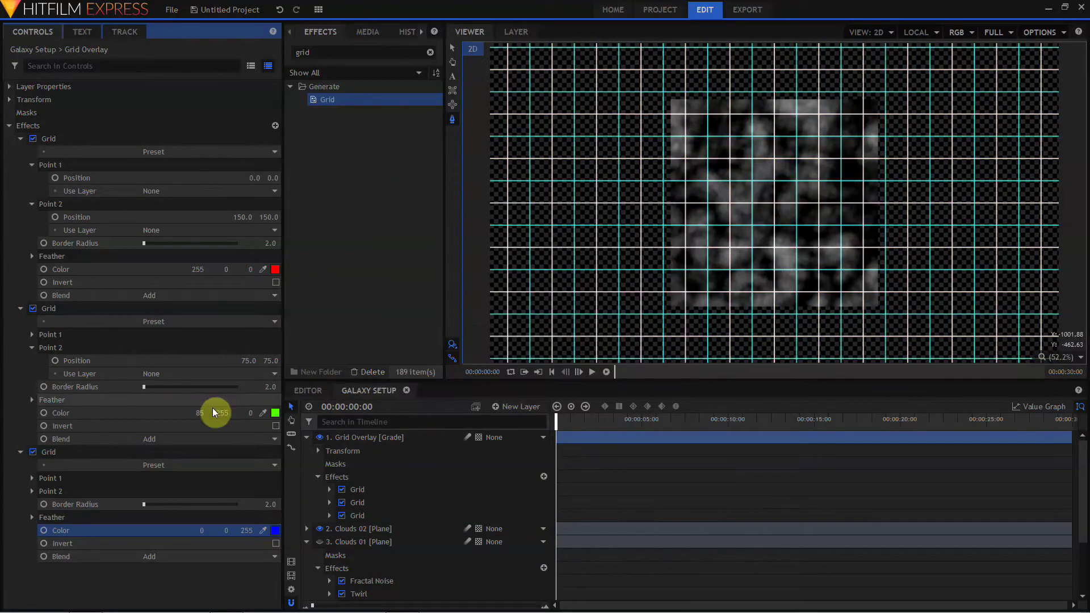
# Position the blue grid's Point 2 at 2000, 2000 so it marks only the central axes.
pyautogui.click(33, 492)
pyautogui.click(248, 504)
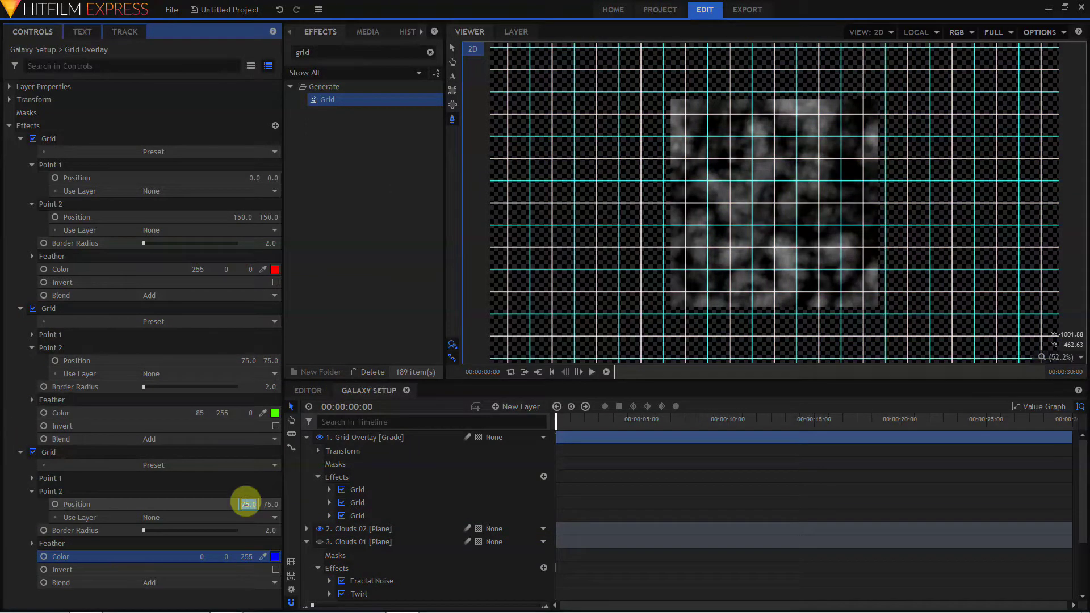
pyautogui.write('2000')
pyautogui.press('Tab')
pyautogui.write('200')
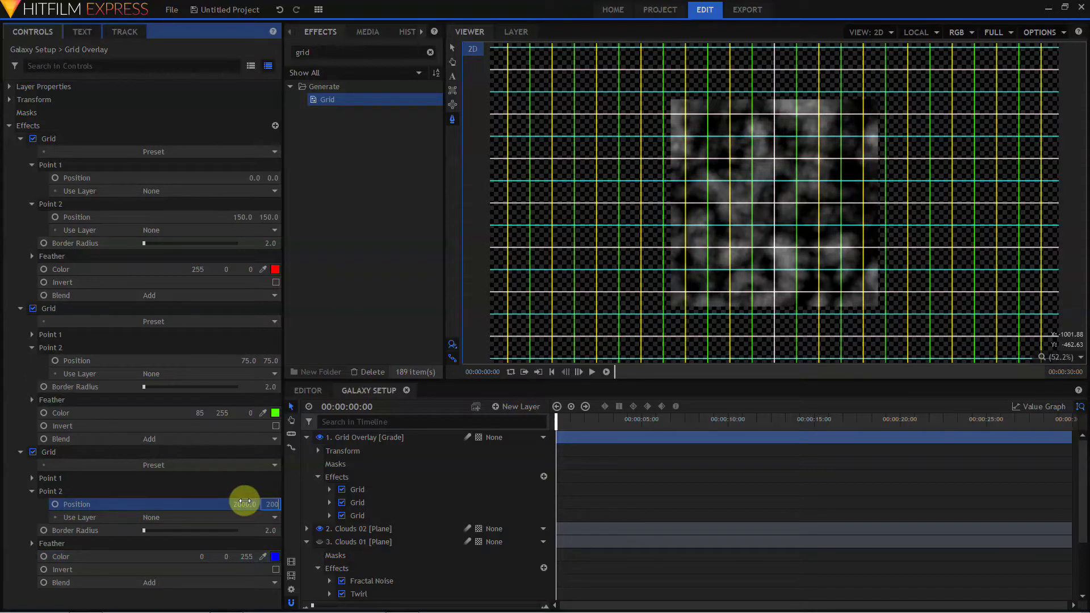
pyautogui.write('0')
pyautogui.press('Return')
# Lower the Grid Overlay layer's opacity to 66%.
pyautogui.click(9, 87)
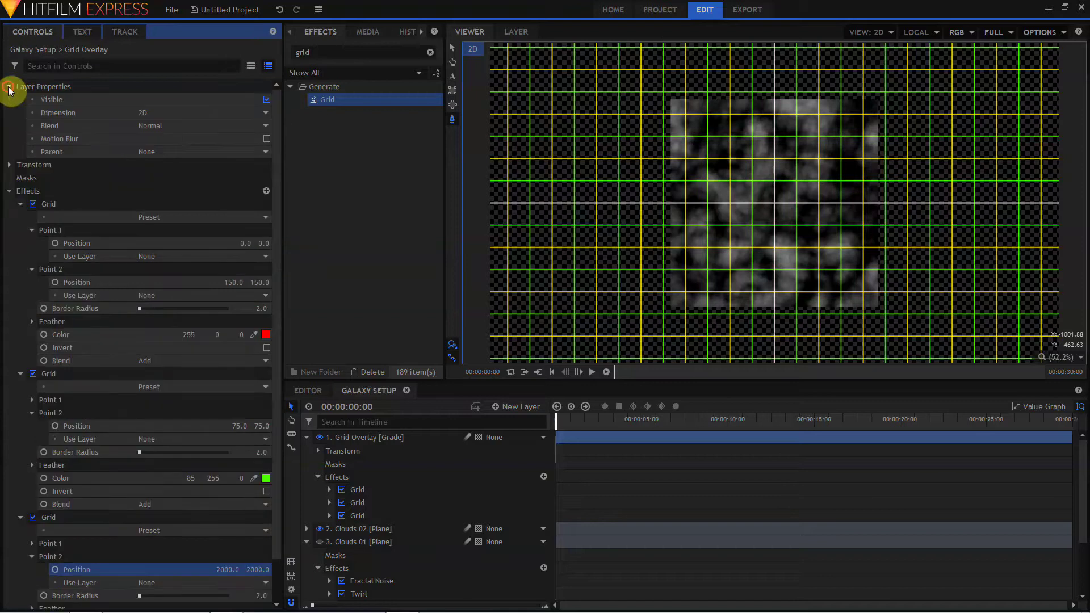
pyautogui.click(10, 87)
pyautogui.click(10, 126)
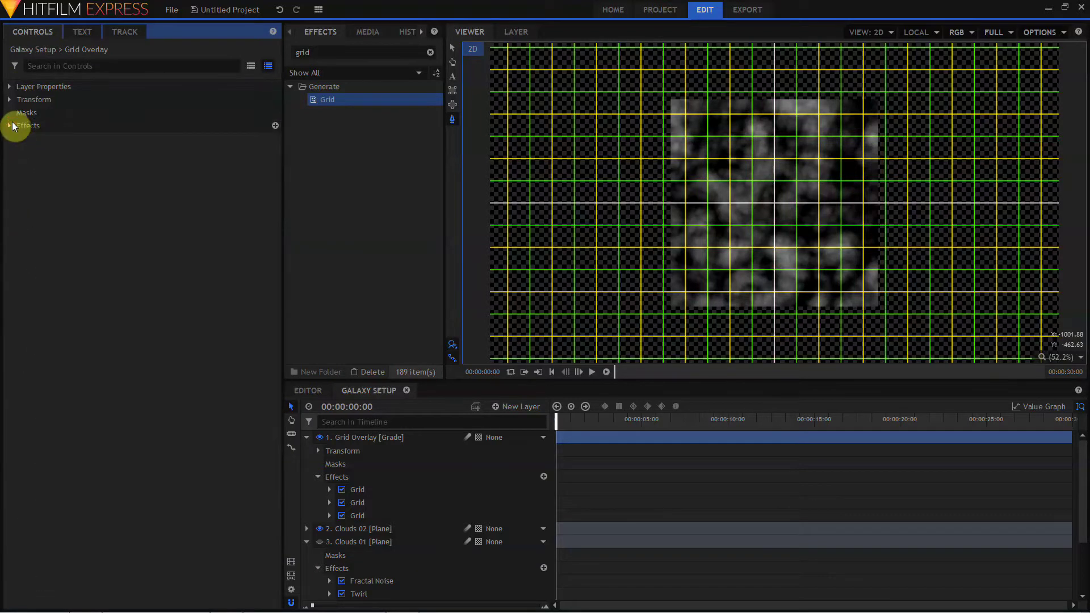
pyautogui.click(9, 100)
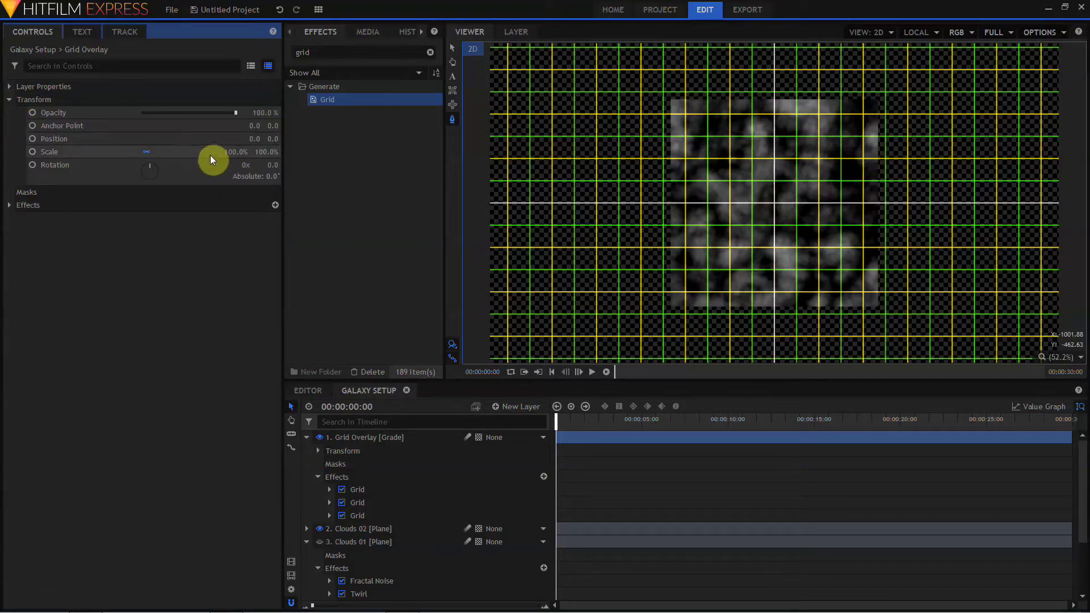
pyautogui.click(261, 113)
pyautogui.write('65')
pyautogui.press('Return')
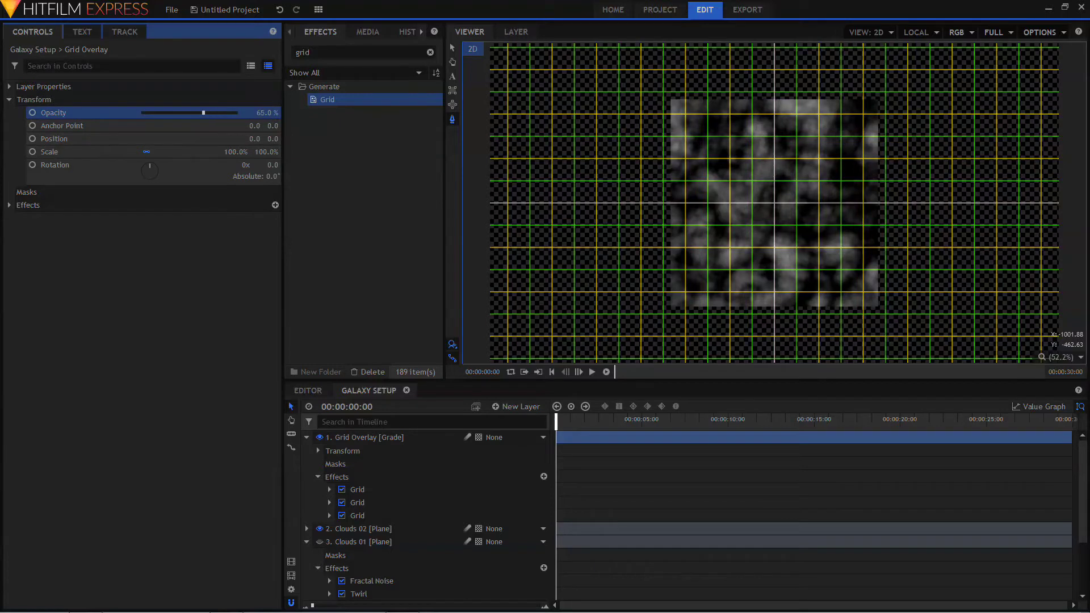
pyautogui.click(264, 111)
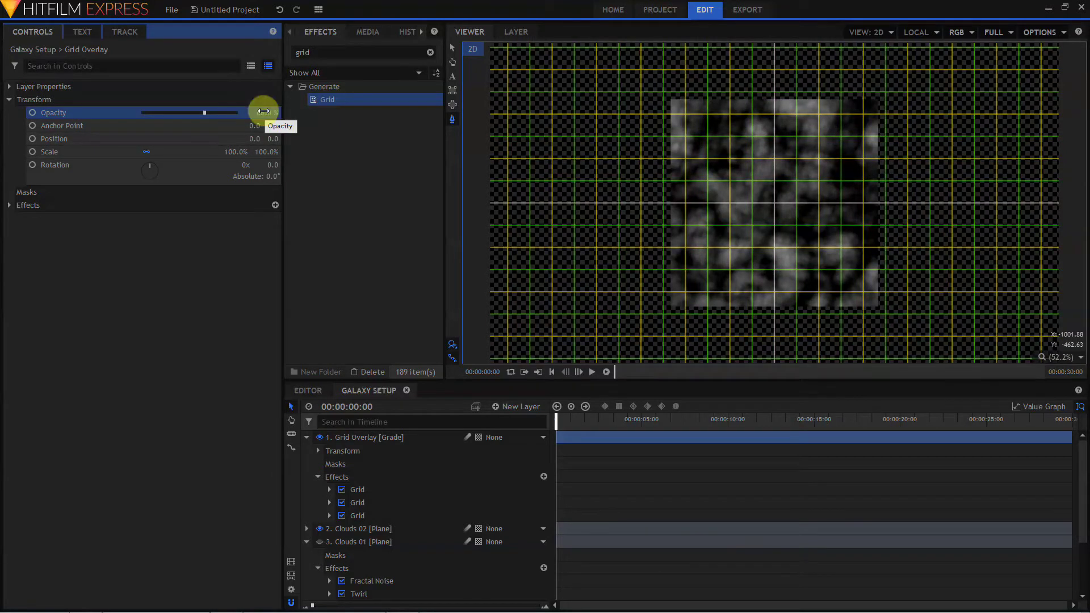
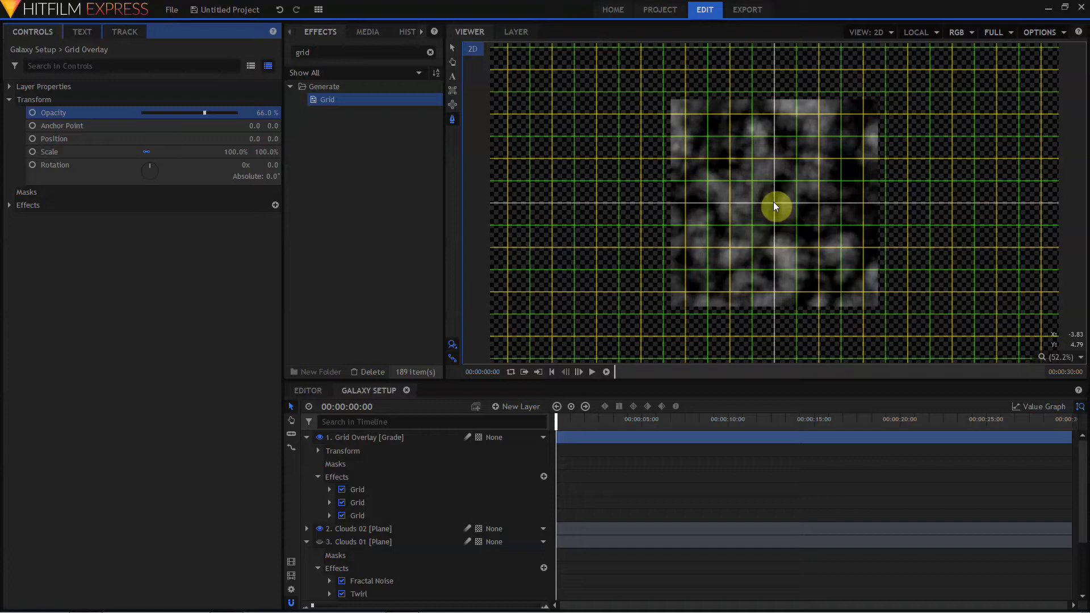
# Draw a closed freehand mask on Clouds 02 shaped like a four-armed cross, each arm reaching about 300 px from the center.
pyautogui.click(370, 528)
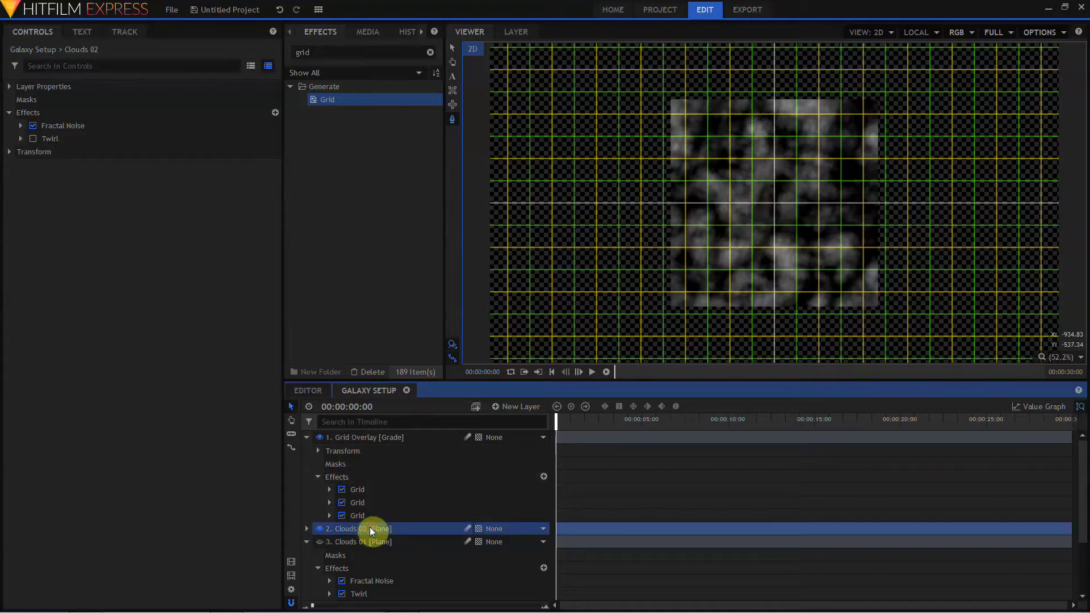
pyautogui.click(765, 195)
pyautogui.click(753, 135)
pyautogui.click(770, 109)
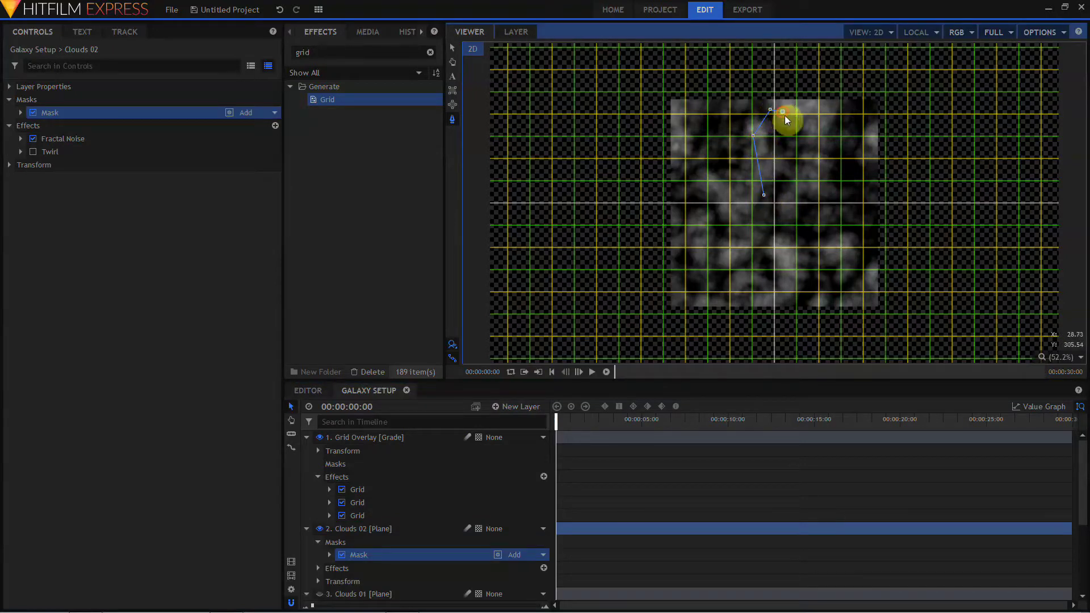
pyautogui.click(792, 128)
pyautogui.click(781, 194)
pyautogui.click(819, 181)
pyautogui.click(861, 187)
pyautogui.click(864, 210)
pyautogui.click(825, 223)
pyautogui.click(784, 207)
pyautogui.click(795, 239)
pyautogui.click(798, 265)
pyautogui.click(784, 286)
pyautogui.click(765, 287)
pyautogui.click(753, 267)
pyautogui.click(750, 234)
pyautogui.click(767, 207)
pyautogui.click(736, 218)
pyautogui.click(688, 182)
pyautogui.click(722, 164)
pyautogui.click(764, 194)
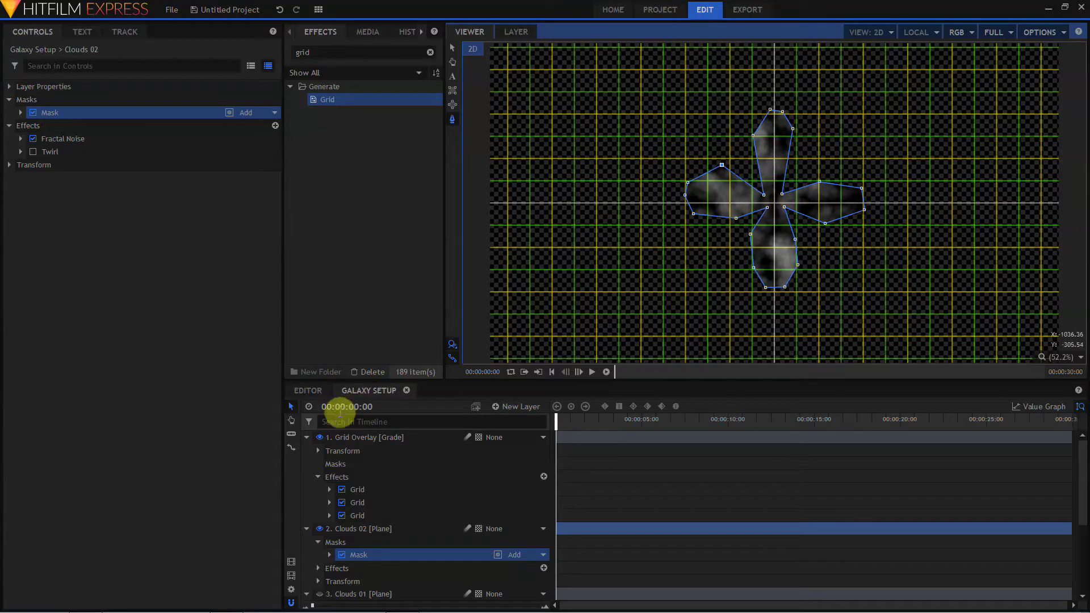
# Hide the Grid Overlay layer and re-enable the Twirl effect on Clouds 02.
pyautogui.click(320, 437)
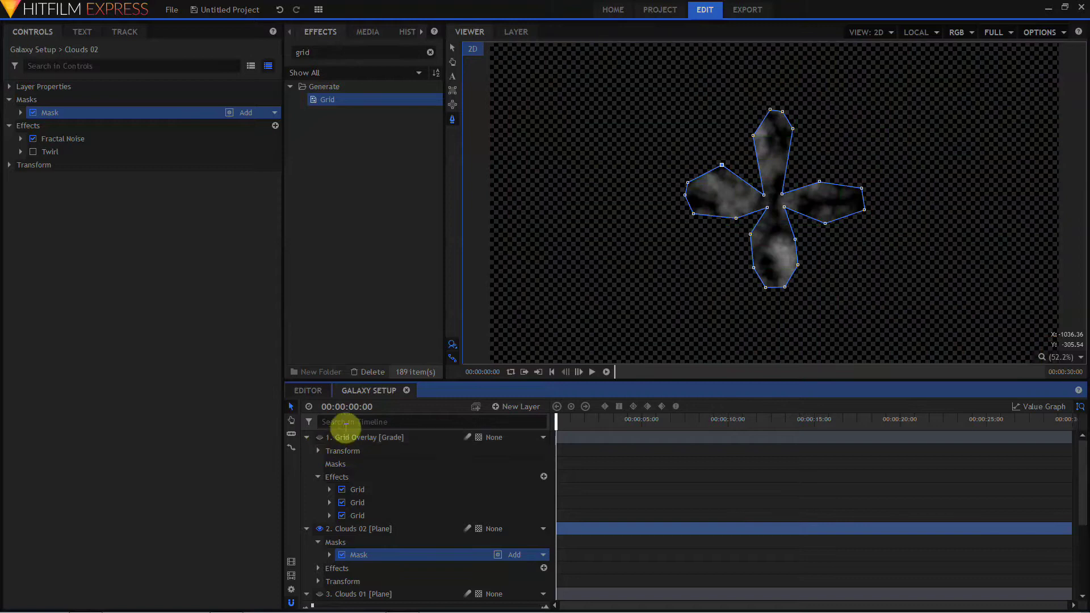
pyautogui.click(32, 152)
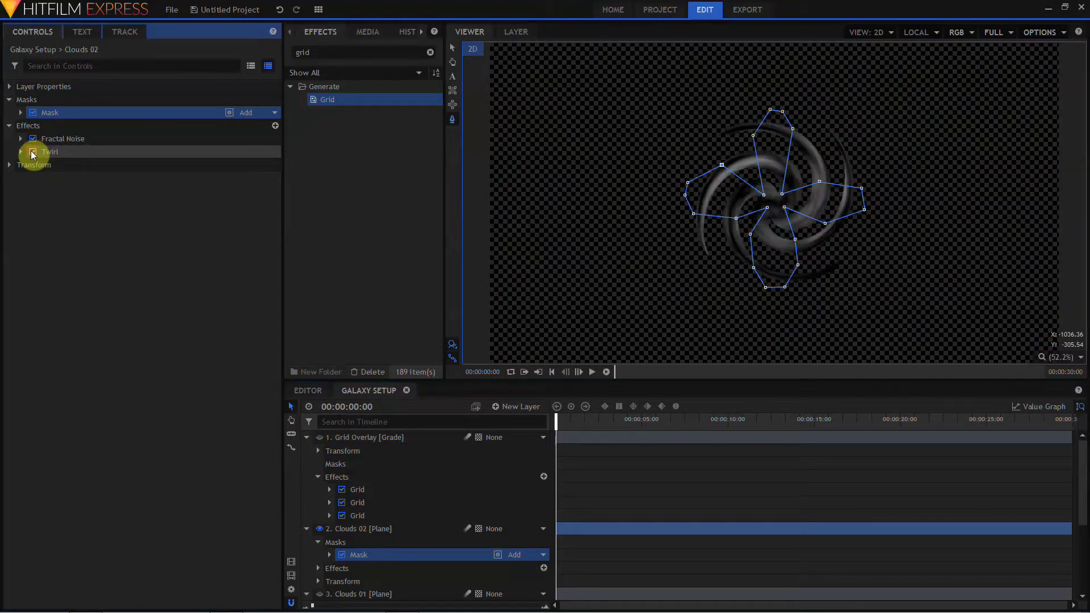
pyautogui.click(307, 529)
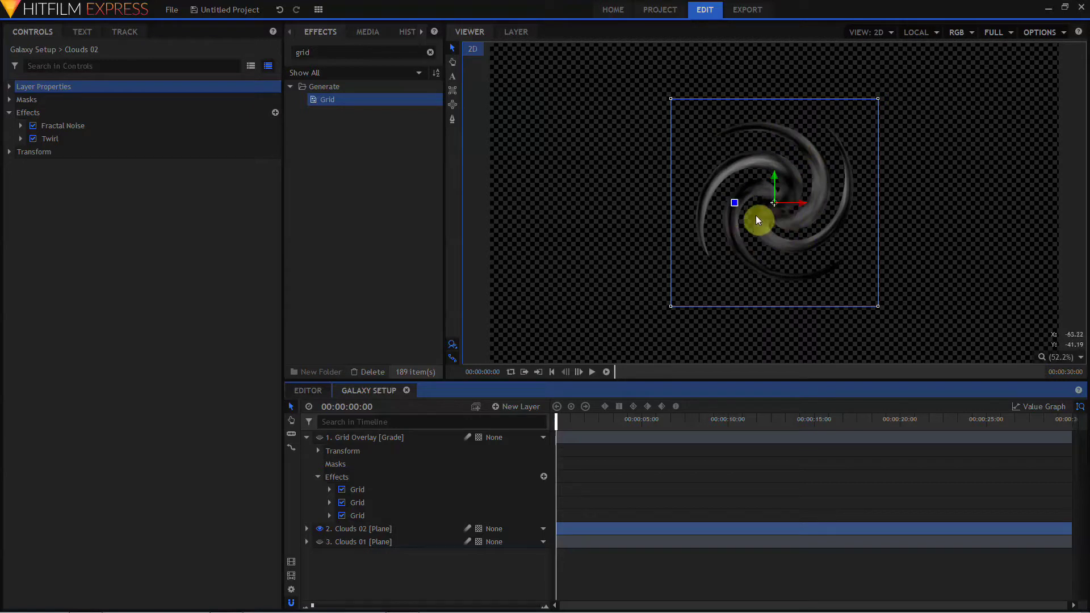
# Show Clouds 02 together with Clouds 01 to compare them, and hide Clouds 01 to view Clouds 02 alone.
pyautogui.click(306, 542)
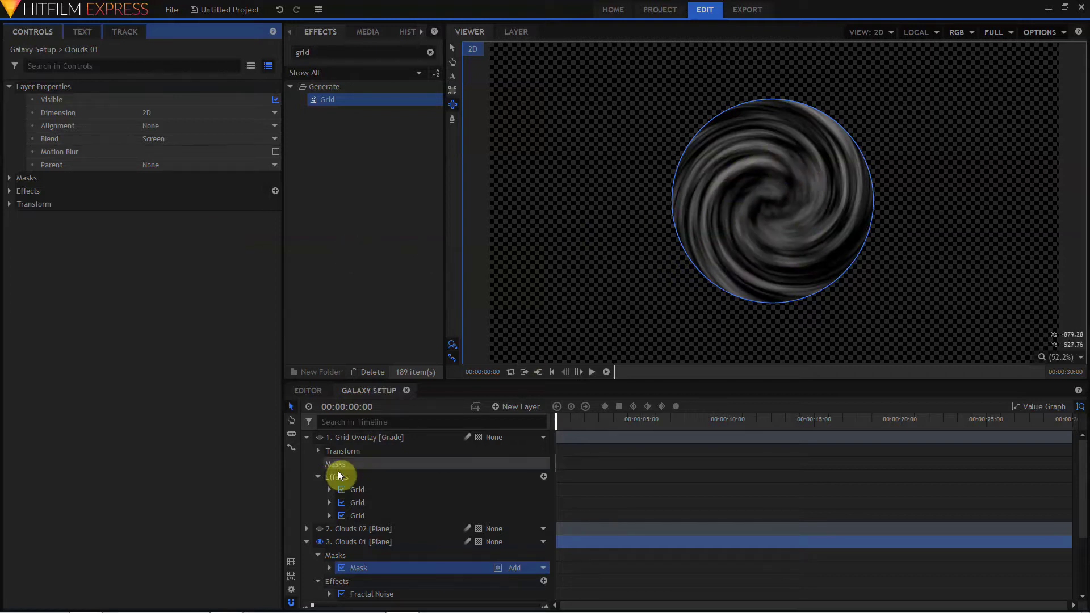
pyautogui.click(320, 529)
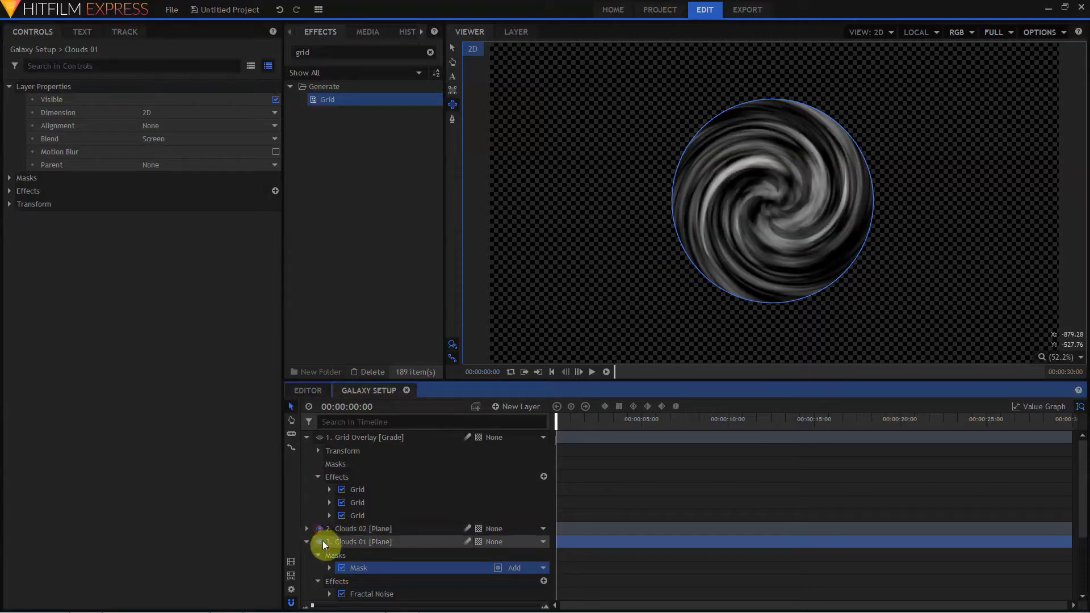
pyautogui.click(319, 543)
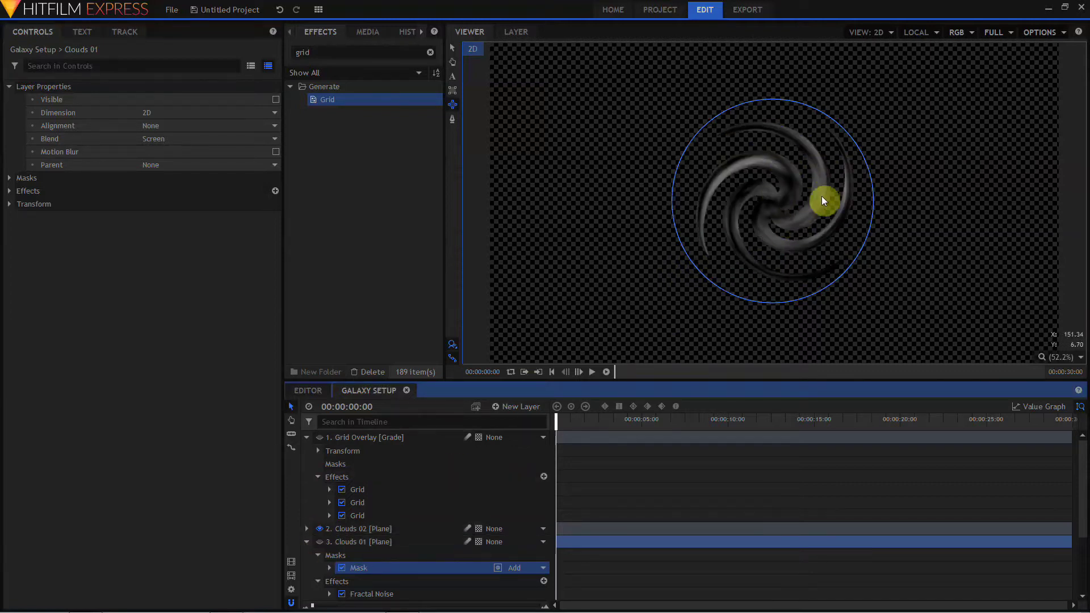
# Toggle the visibility of Clouds 01 repeatedly to compare the combined clouds with Clouds 02 alone, ending with Clouds 01 hidden.
pyautogui.click(308, 541)
pyautogui.click(318, 542)
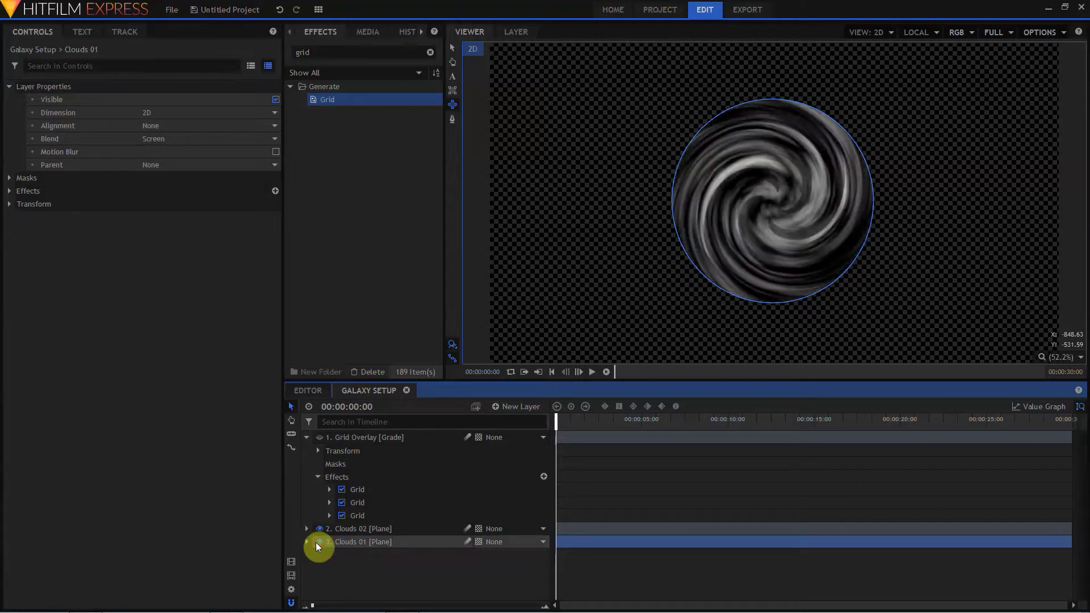
pyautogui.click(318, 542)
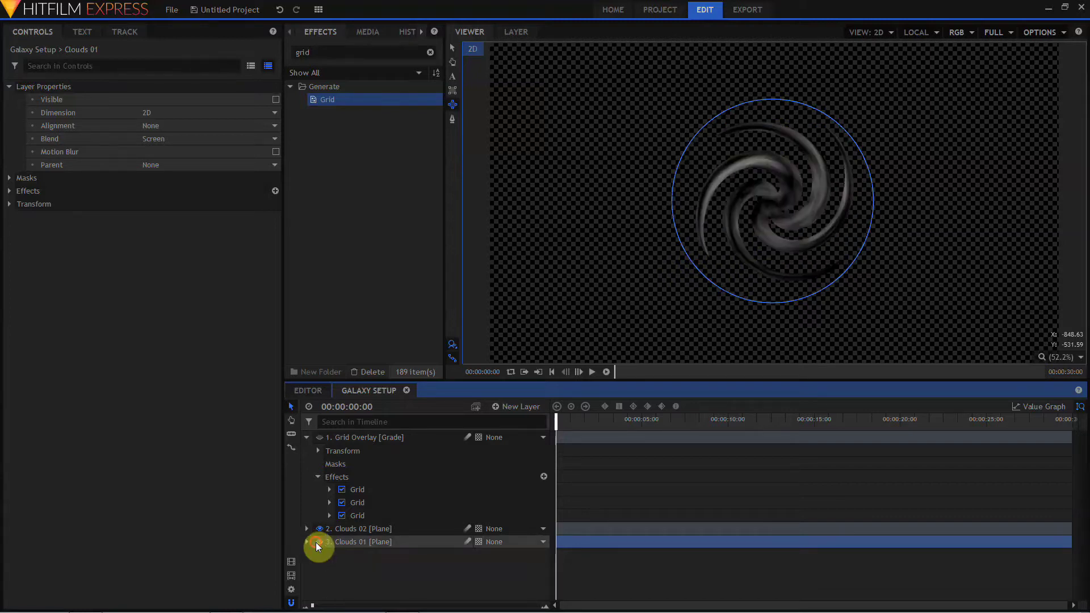
pyautogui.click(318, 542)
pyautogui.click(317, 542)
pyautogui.click(318, 543)
pyautogui.click(318, 542)
pyautogui.click(318, 542)
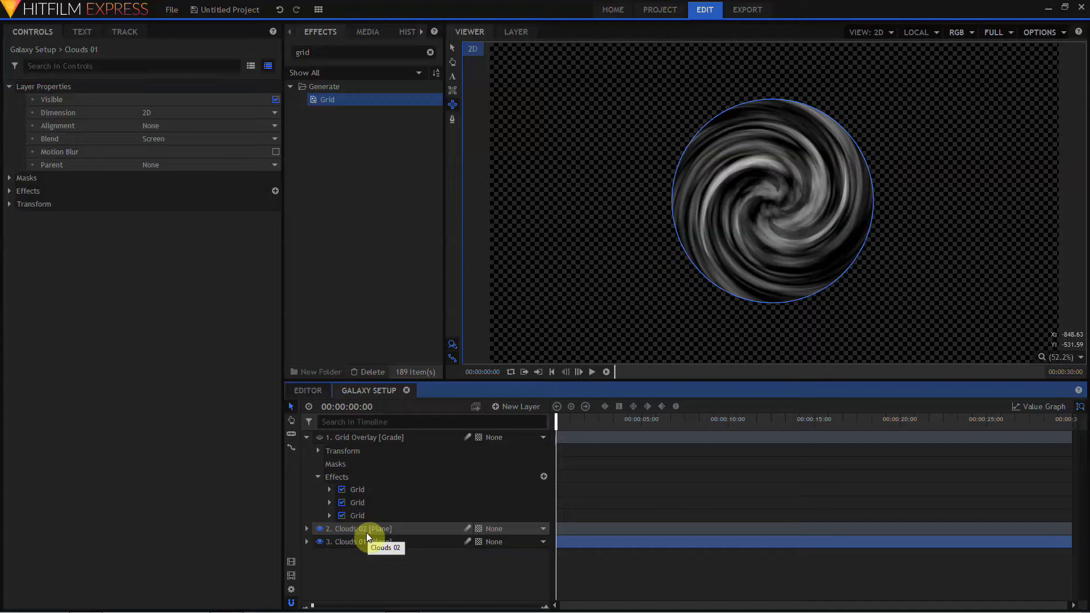
pyautogui.click(319, 542)
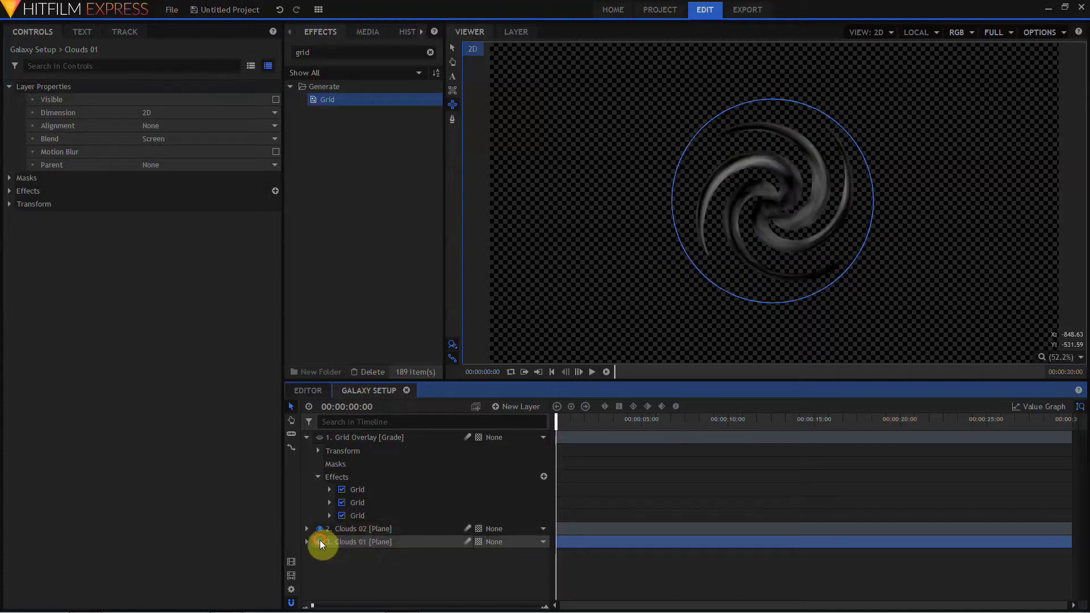
# Adjust the Fractal Noise on Clouds 02: seed 1600, rotation 31°, scale 69.7 px and exposure 0.6.
pyautogui.click(349, 530)
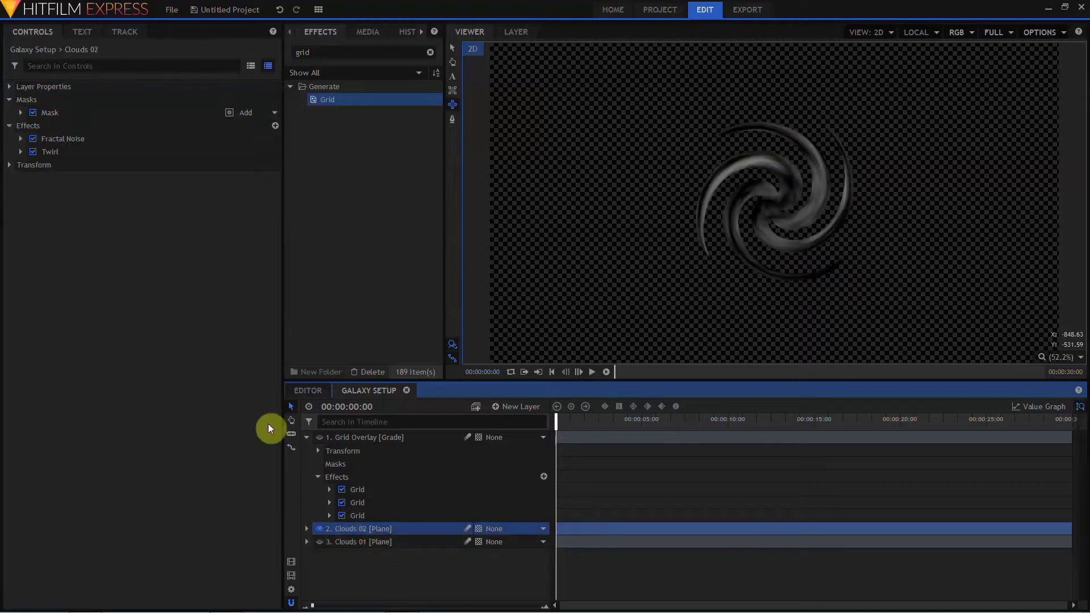
pyautogui.click(21, 139)
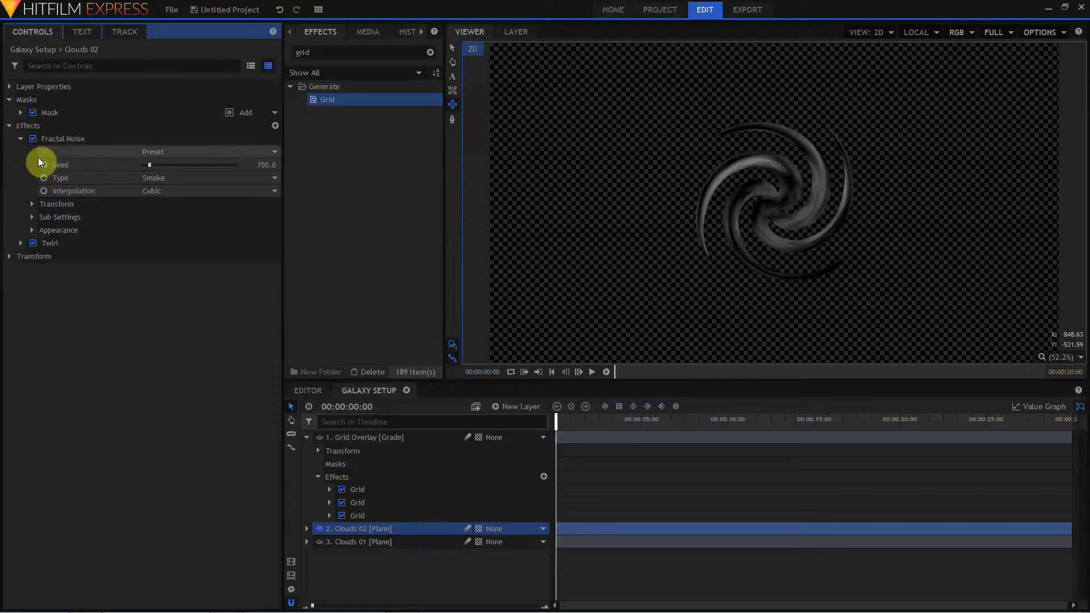
pyautogui.click(32, 204)
pyautogui.moveTo(165, 257); pyautogui.dragTo(149, 257)
pyautogui.moveTo(150, 165); pyautogui.dragTo(158, 164)
pyautogui.moveTo(268, 230); pyautogui.dragTo(283, 230)
pyautogui.click(126, 391)
pyautogui.moveTo(266, 429)
pyautogui.mouseDown()
pyautogui.moveTo(260, 440)
pyautogui.moveTo(268, 429)
pyautogui.mouseUp()
# Set the transform scale of the Clouds 02 layer to 60%.
pyautogui.click(307, 529)
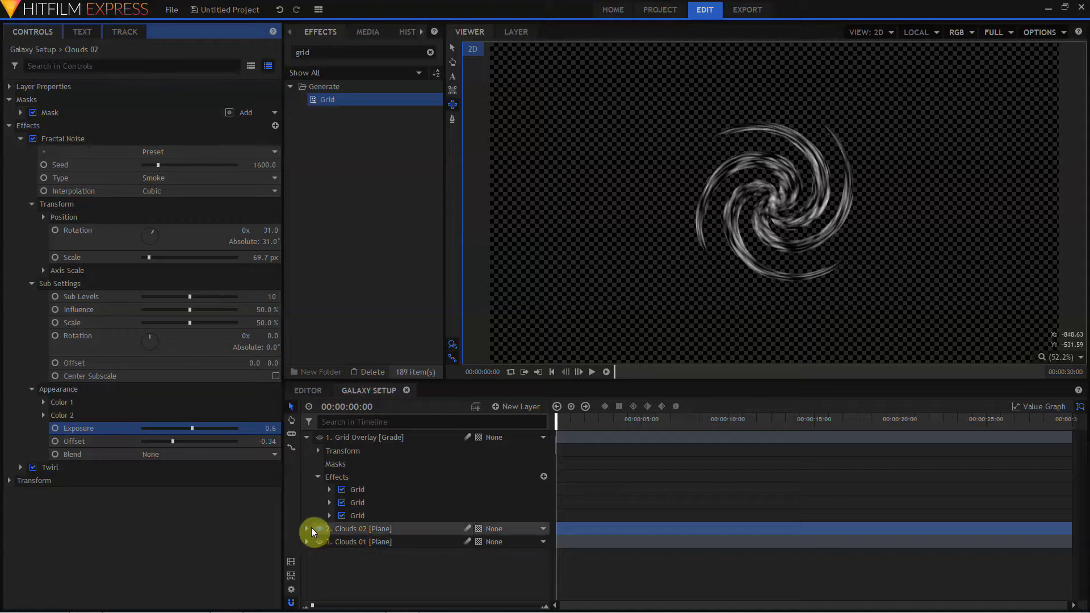
pyautogui.click(307, 529)
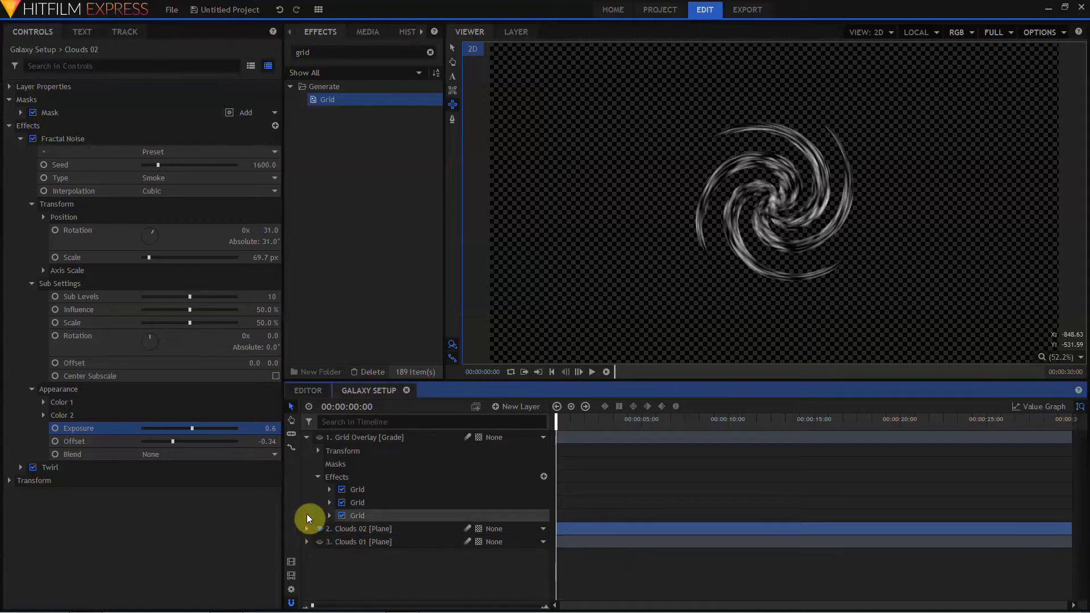
pyautogui.click(9, 480)
pyautogui.moveTo(151, 535); pyautogui.dragTo(241, 532)
pyautogui.write('60')
pyautogui.press('Return')
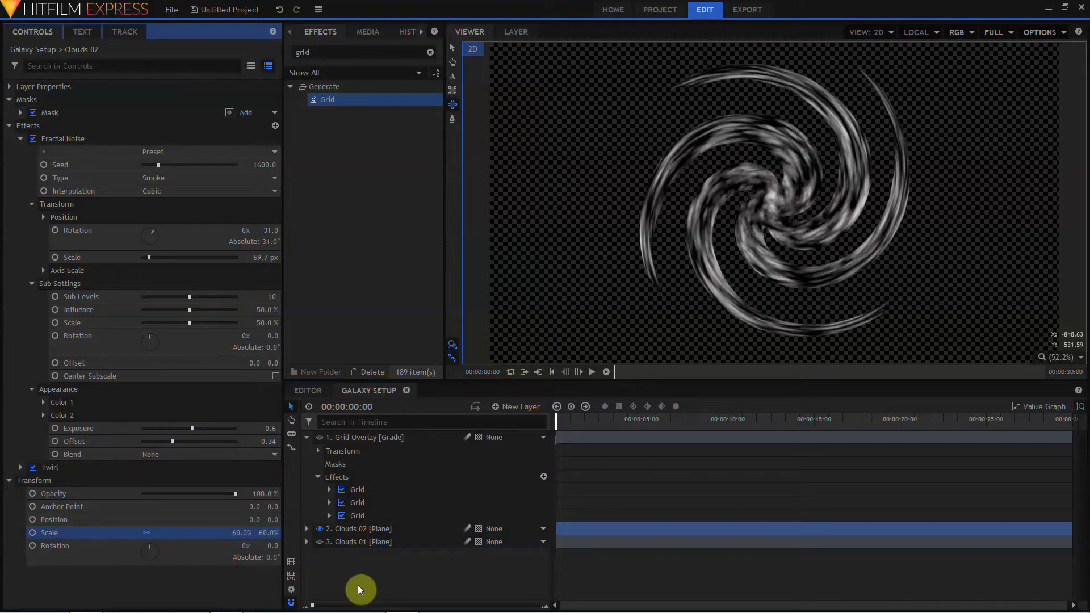
# Enlarge the hidden Clouds 01 layer by raising its transform scale to match Clouds 02.
pyautogui.click(355, 542)
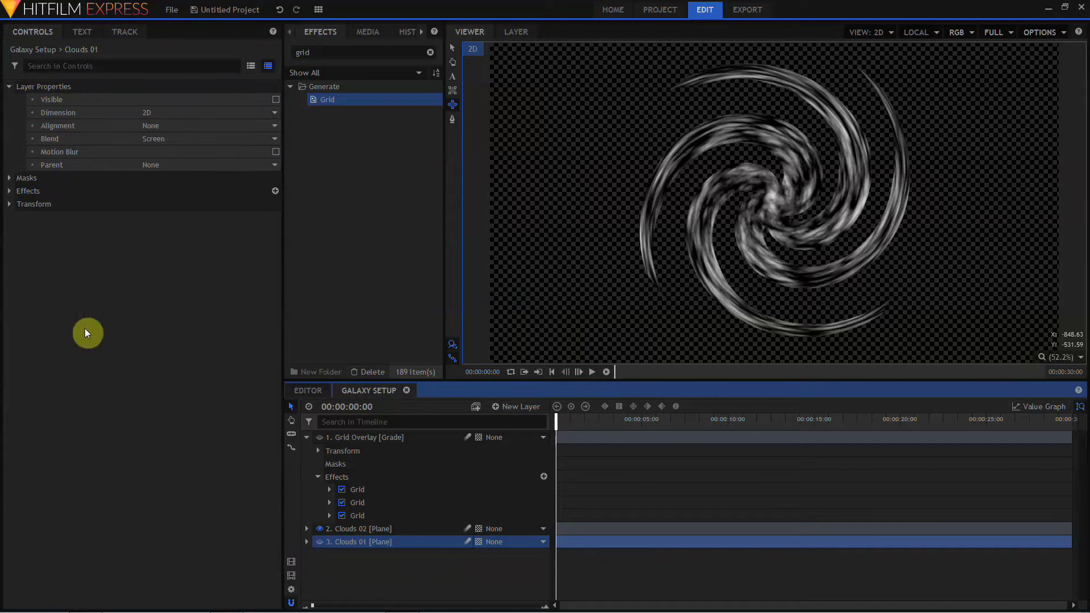
pyautogui.click(10, 204)
pyautogui.doubleClick(242, 257)
# Soften the Clouds 02 mask with a feather strength of 136 px and a roundness of 38 px.
pyautogui.click(360, 528)
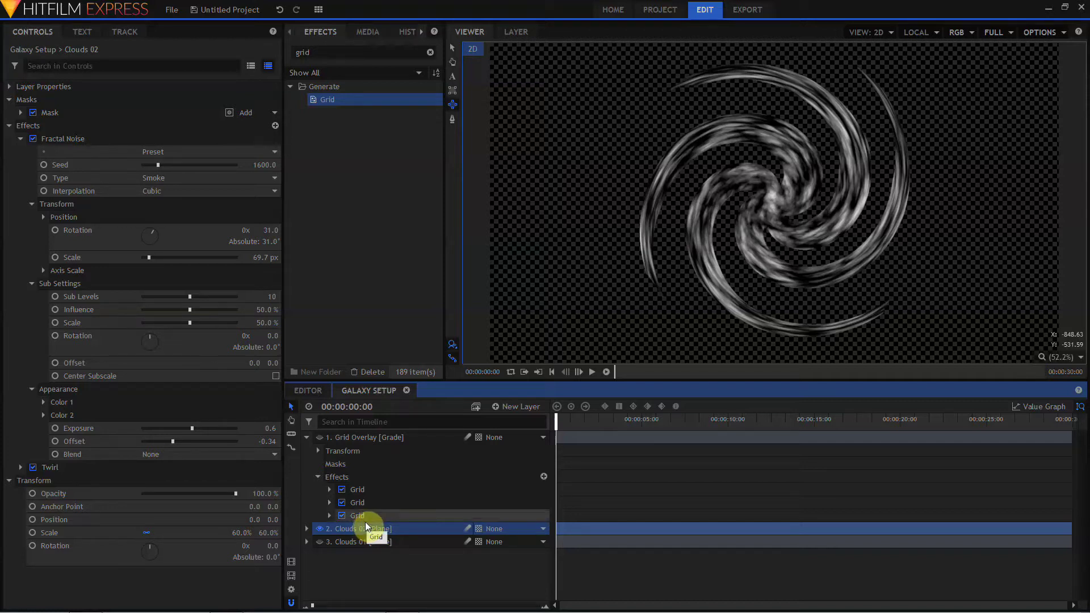
pyautogui.click(22, 113)
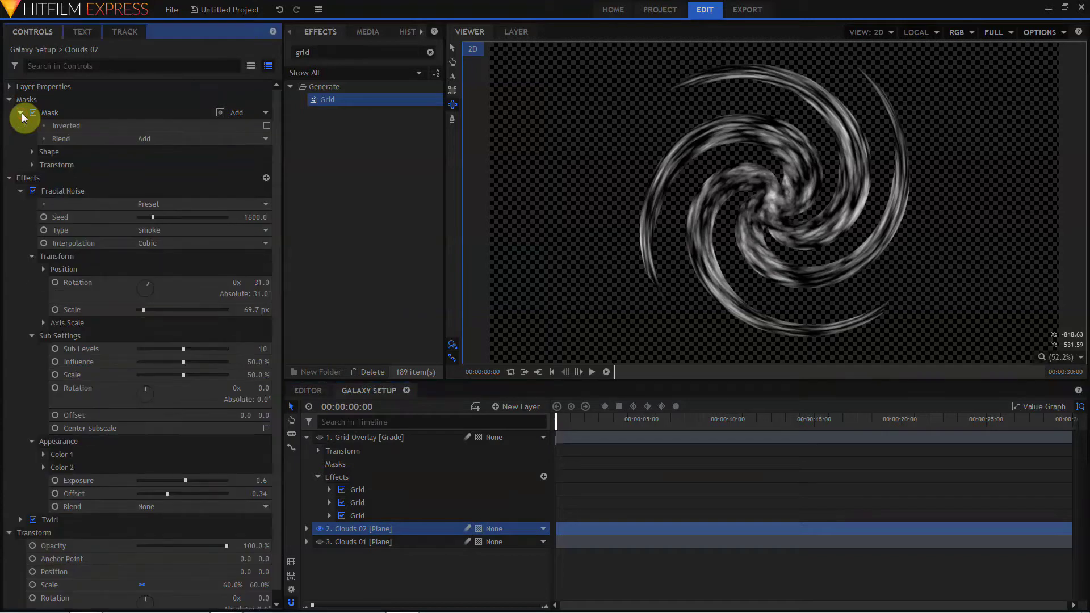
pyautogui.click(32, 152)
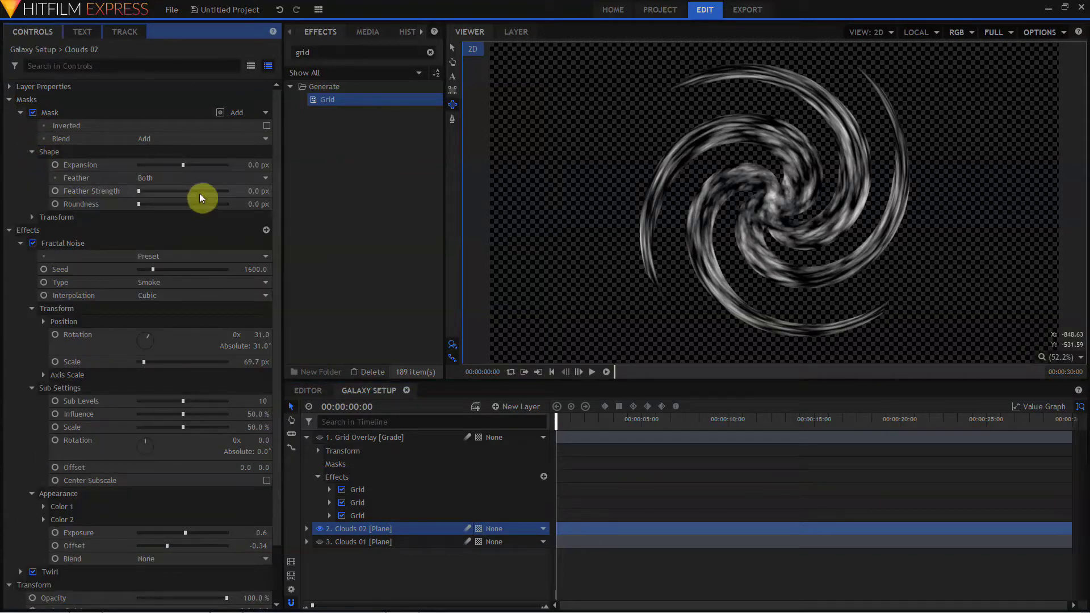
pyautogui.moveTo(256, 190)
pyautogui.mouseDown()
pyautogui.moveTo(244, 190)
pyautogui.moveTo(257, 204)
pyautogui.mouseUp()
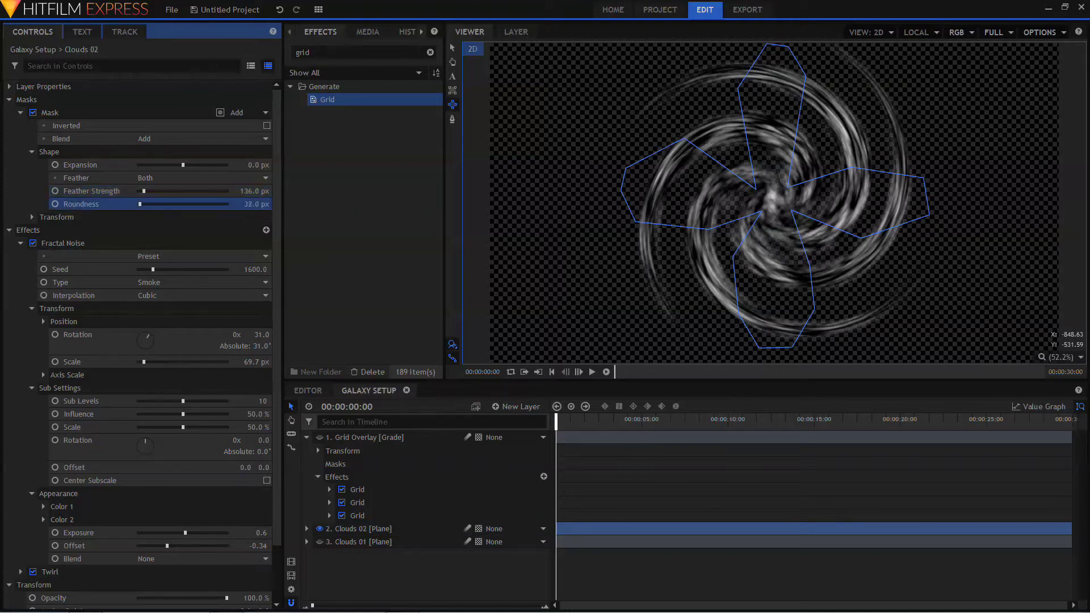
pyautogui.click(28, 109)
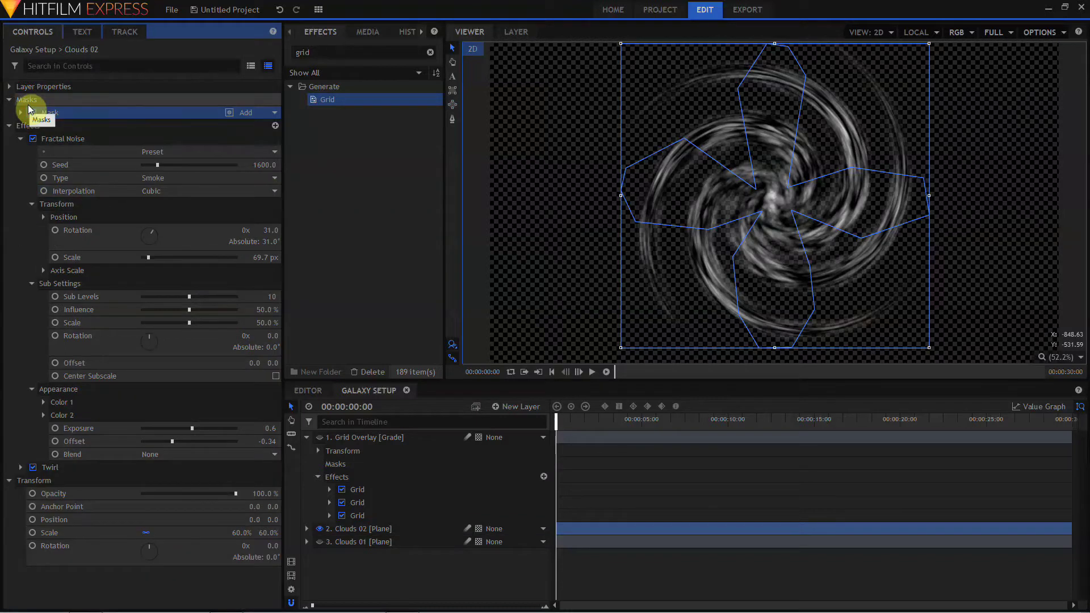
# Search the effects for "heat" and add Heat Distortion to Clouds 02 below its Twirl effect.
pyautogui.click(319, 52)
pyautogui.click(247, 55)
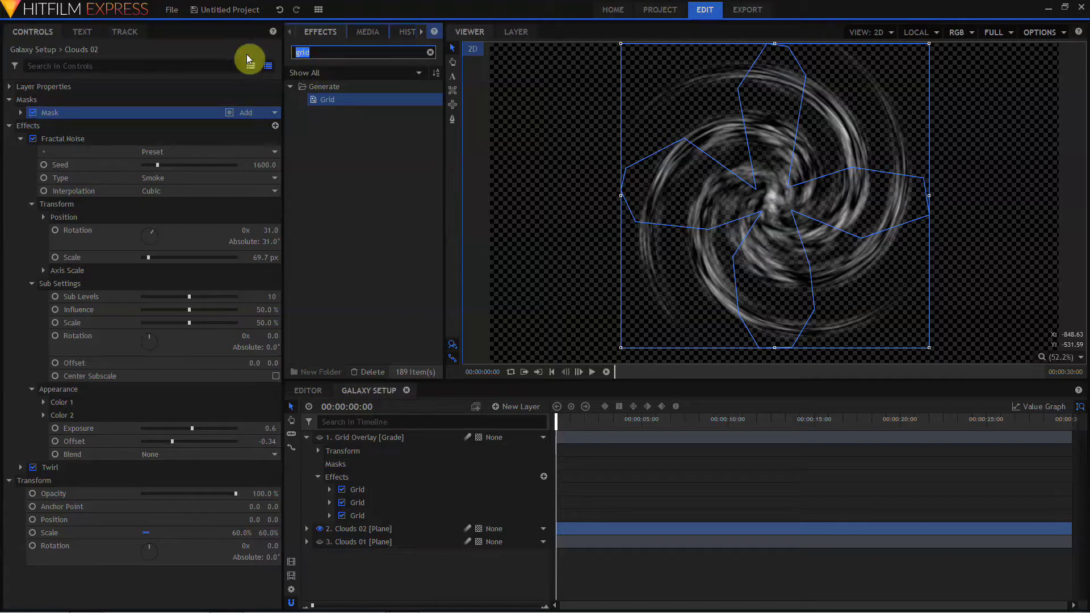
pyautogui.write('heat')
pyautogui.click(248, 57)
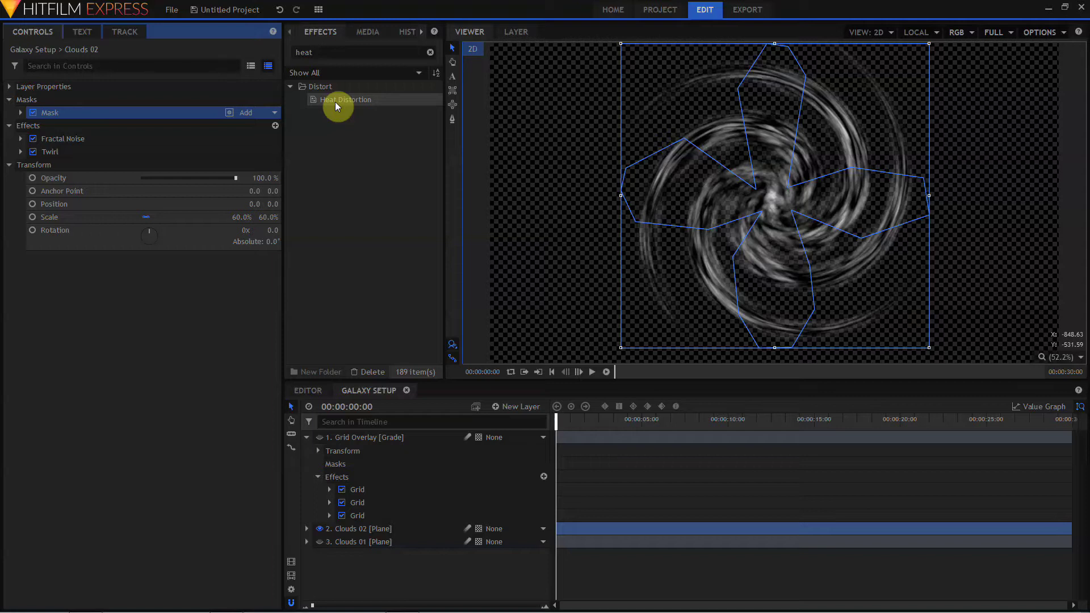
pyautogui.moveTo(335, 101); pyautogui.dragTo(54, 154)
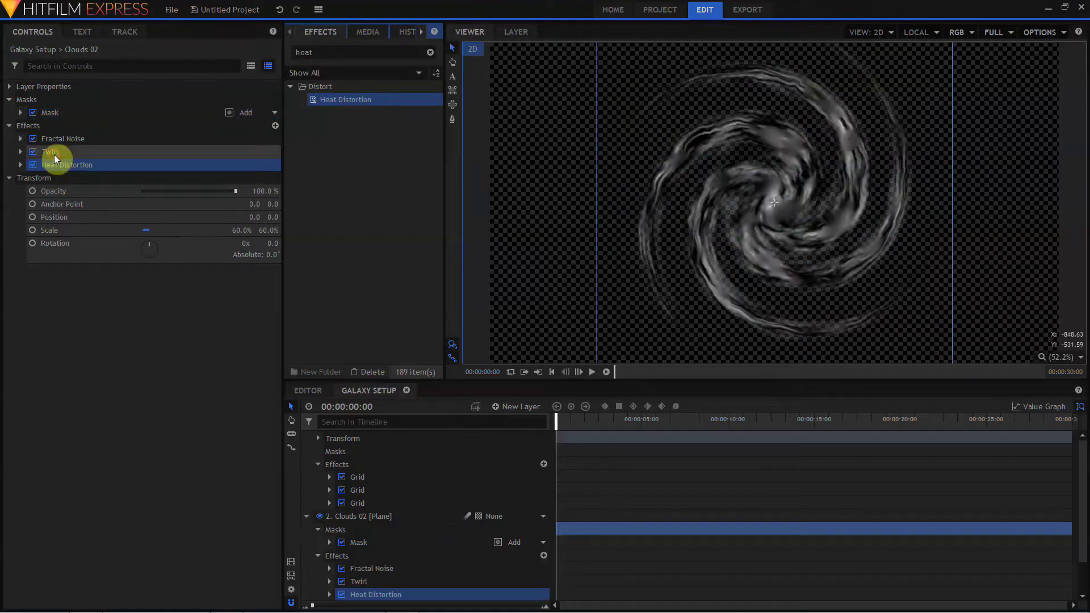
# Set the Heat Distortion scale on Clouds 02 to 84.8 px and its diffusion strength to 0.
pyautogui.click(21, 164)
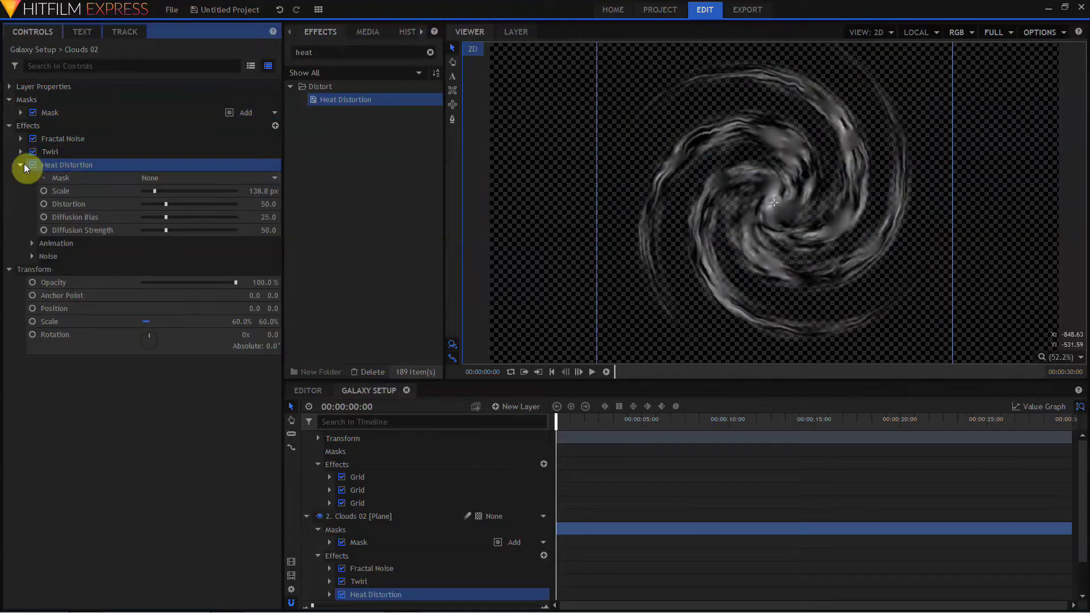
pyautogui.moveTo(264, 191); pyautogui.dragTo(254, 193)
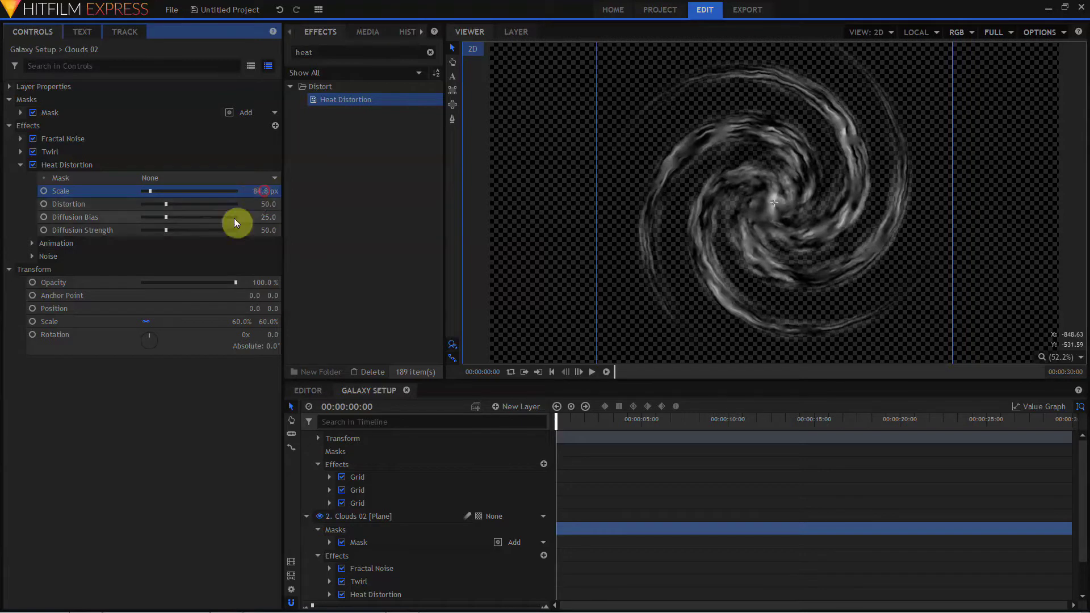
pyautogui.moveTo(258, 232)
pyautogui.mouseDown()
pyautogui.moveTo(244, 231)
pyautogui.moveTo(265, 231)
pyautogui.mouseUp()
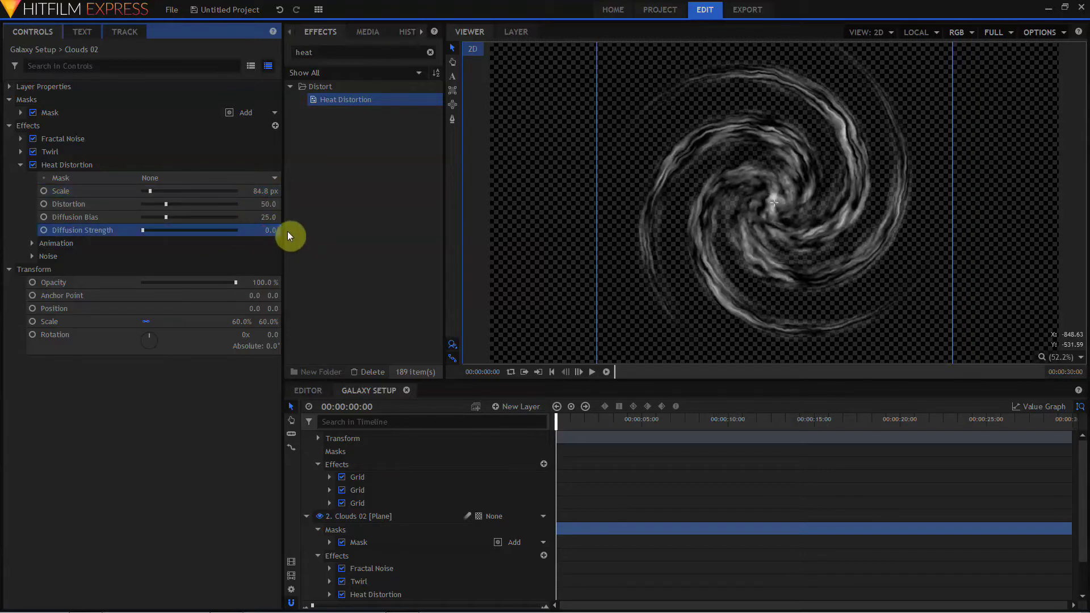
# Reduce the Heat Distortion wind speed on Clouds 02 to zero and set its noise seed to 450.
pyautogui.click(32, 243)
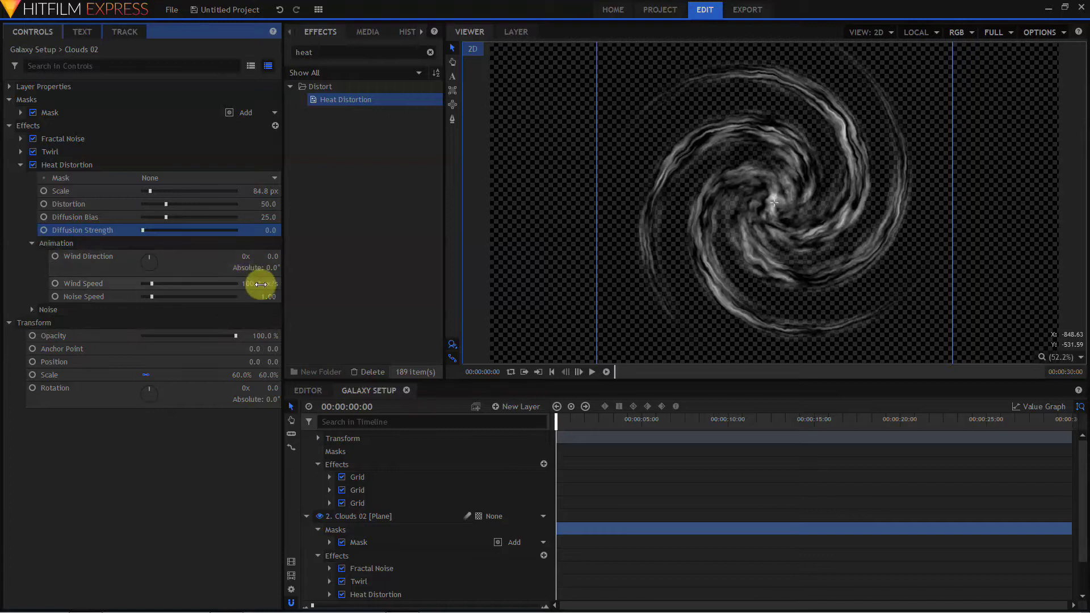
pyautogui.moveTo(260, 284); pyautogui.dragTo(222, 284)
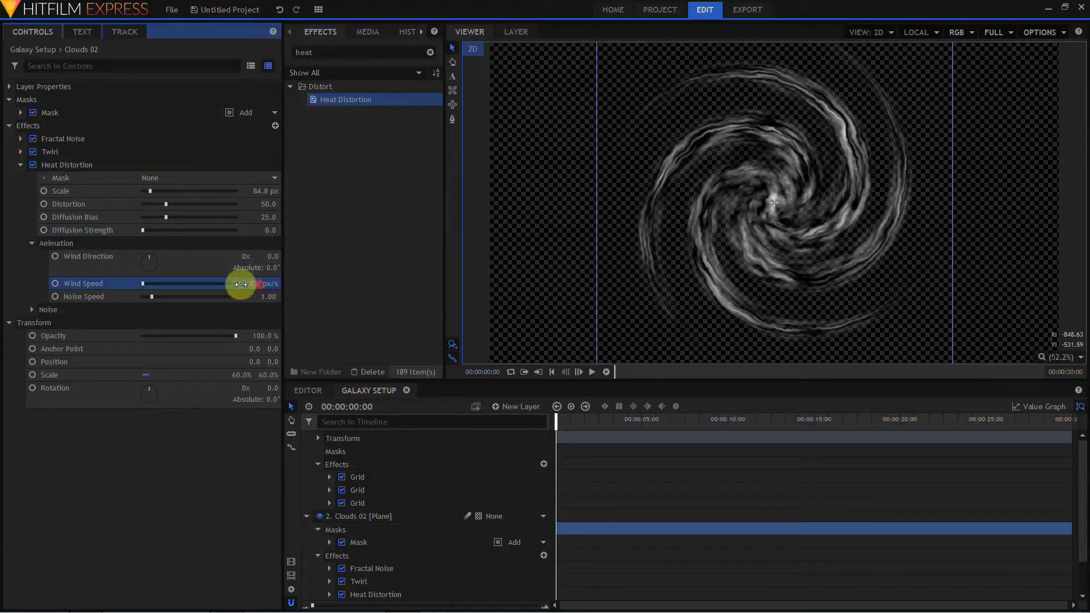
pyautogui.click(31, 243)
pyautogui.click(31, 256)
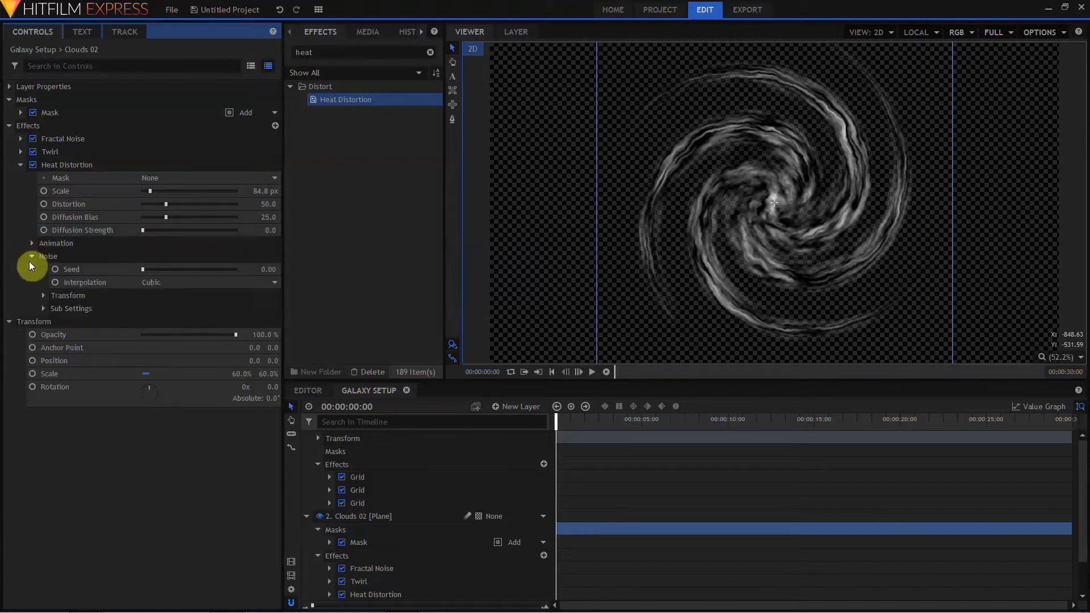
pyautogui.moveTo(143, 268); pyautogui.dragTo(150, 268)
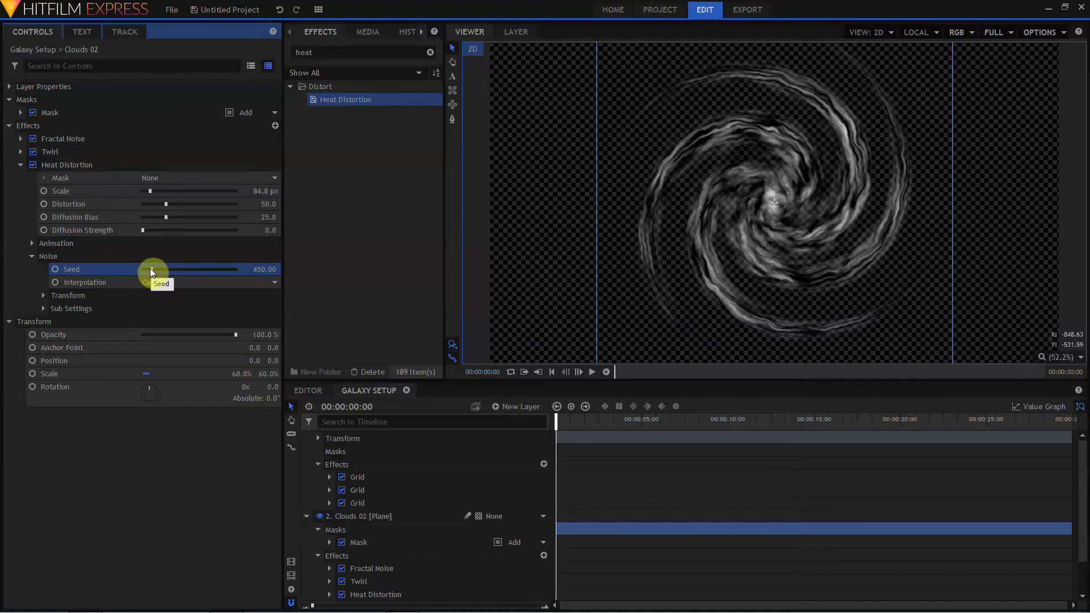
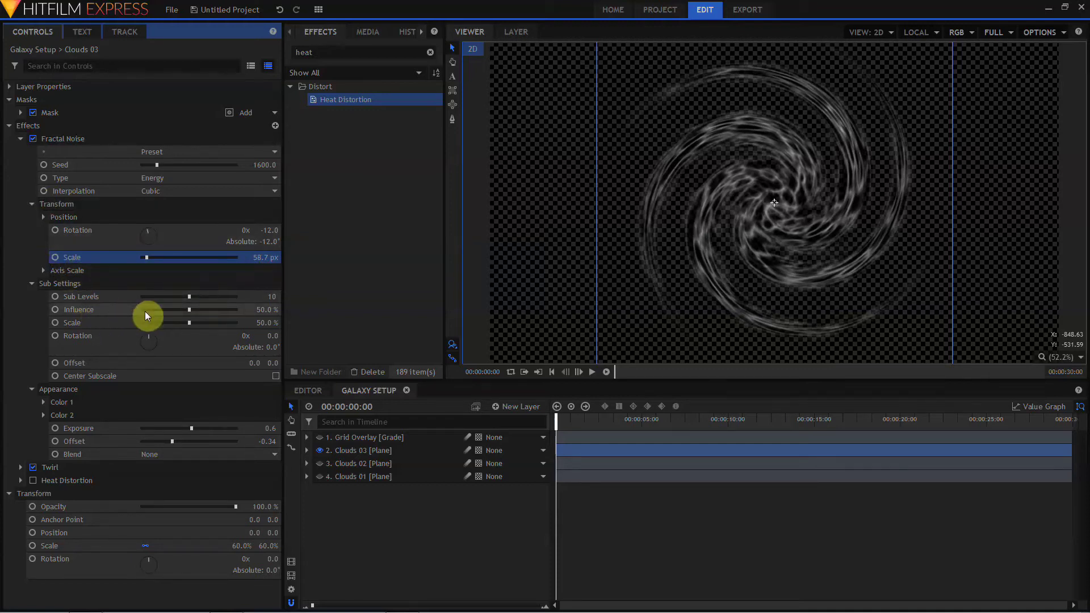
# On Clouds 03, set the Fractal Noise sub levels to 7 and influence to 64%, and the Twirl radius to 995.8 px.
pyautogui.moveTo(281, 298); pyautogui.dragTo(313, 310)
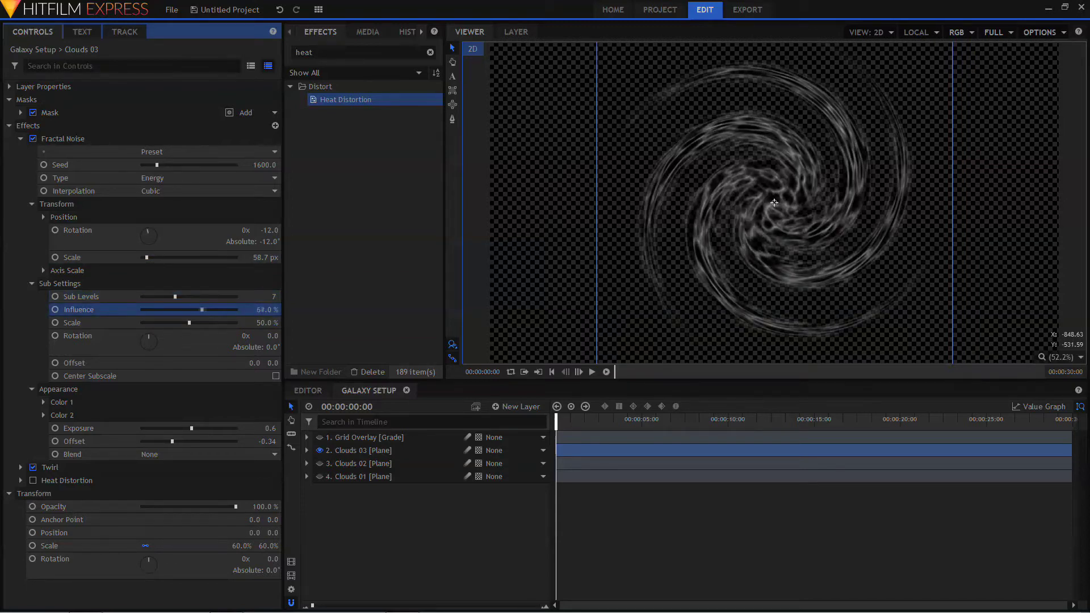
pyautogui.click(21, 467)
pyautogui.scroll(-1, 190, 451)
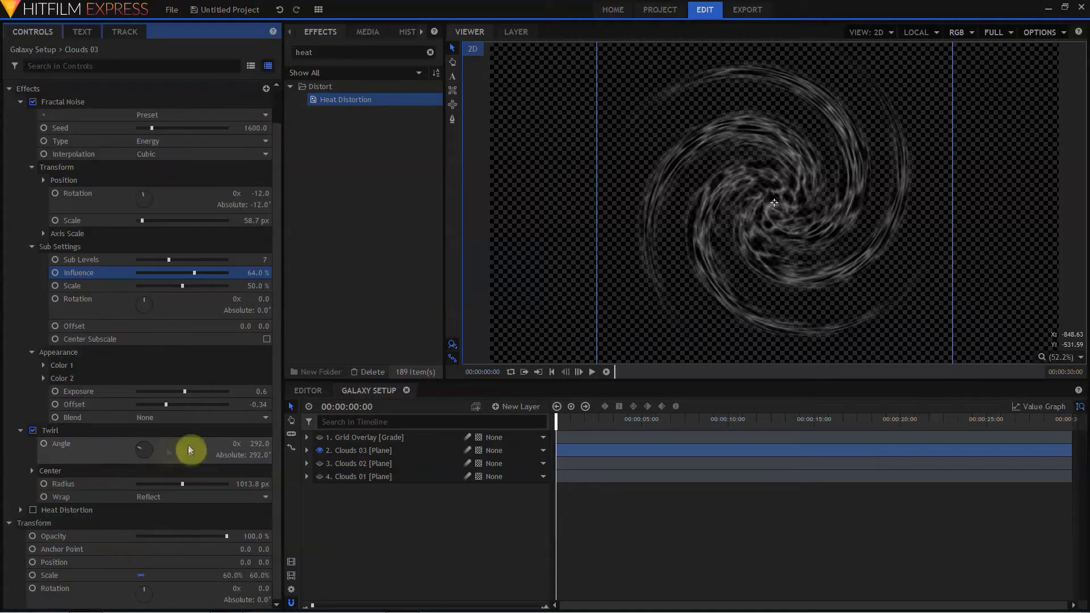
pyautogui.moveTo(259, 484); pyautogui.dragTo(228, 455)
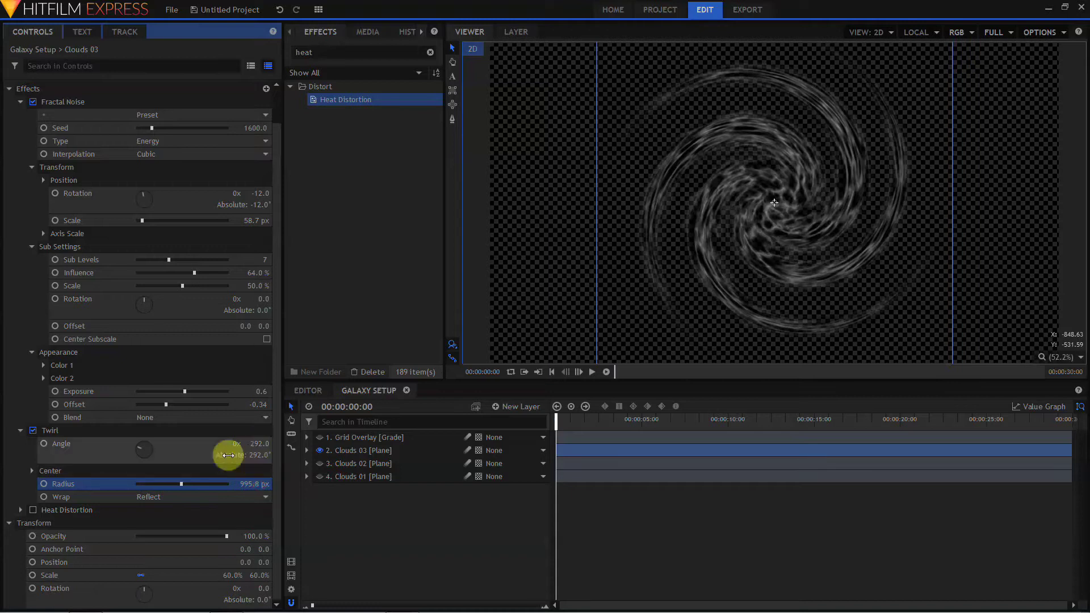
# Re-enable Heat Distortion on Clouds 03 and set its scale to 97.8 px, distortion to 131 and noise seed to 455.
pyautogui.click(23, 510)
pyautogui.click(32, 480)
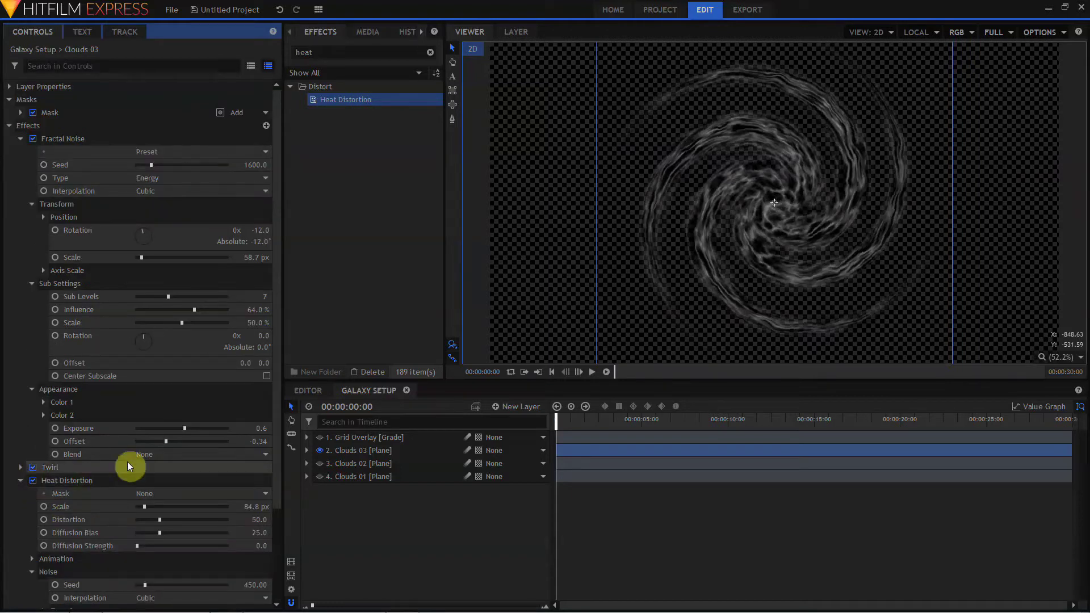
pyautogui.scroll(-3, 128, 462)
pyautogui.moveTo(250, 424); pyautogui.dragTo(312, 438)
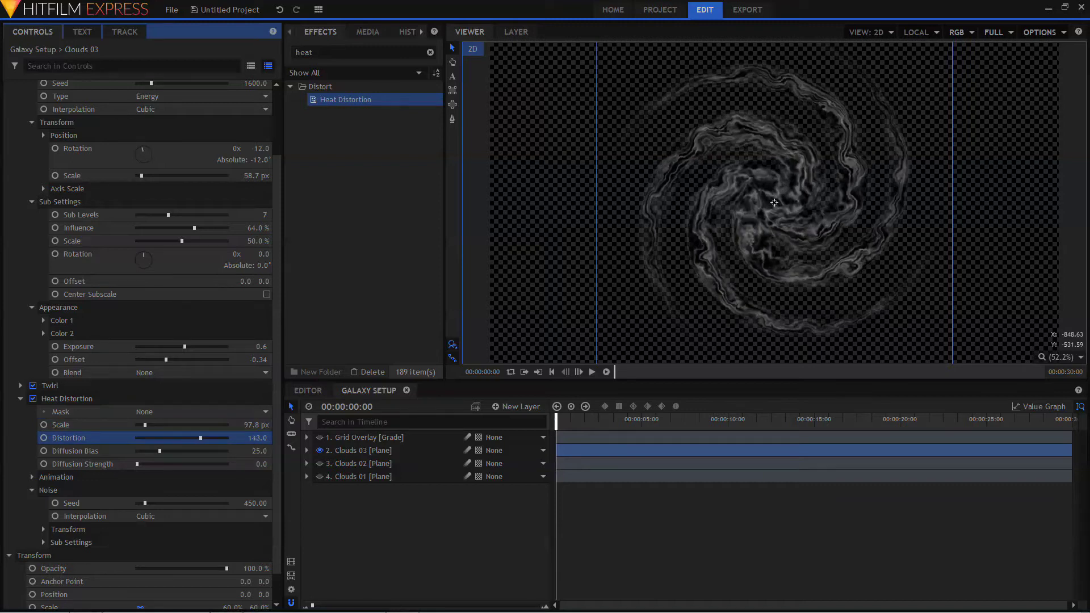
pyautogui.scroll(-1, 162, 482)
pyautogui.moveTo(227, 470); pyautogui.dragTo(253, 470)
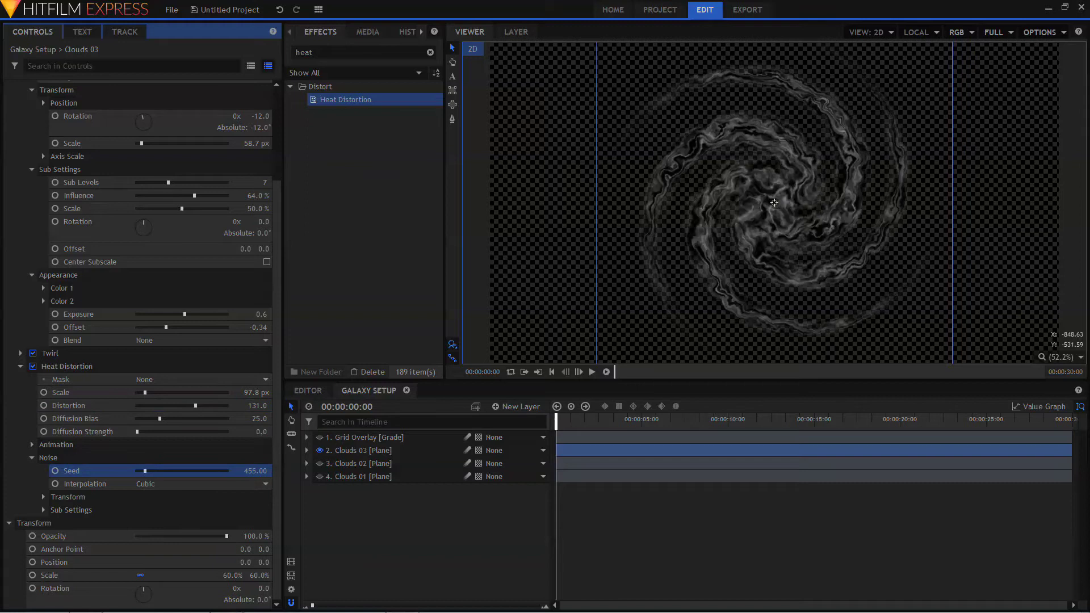
# Check the layer properties of Clouds 03, including its blend mode, and make Clouds 01 visible together with it.
pyautogui.scroll(4, 221, 418)
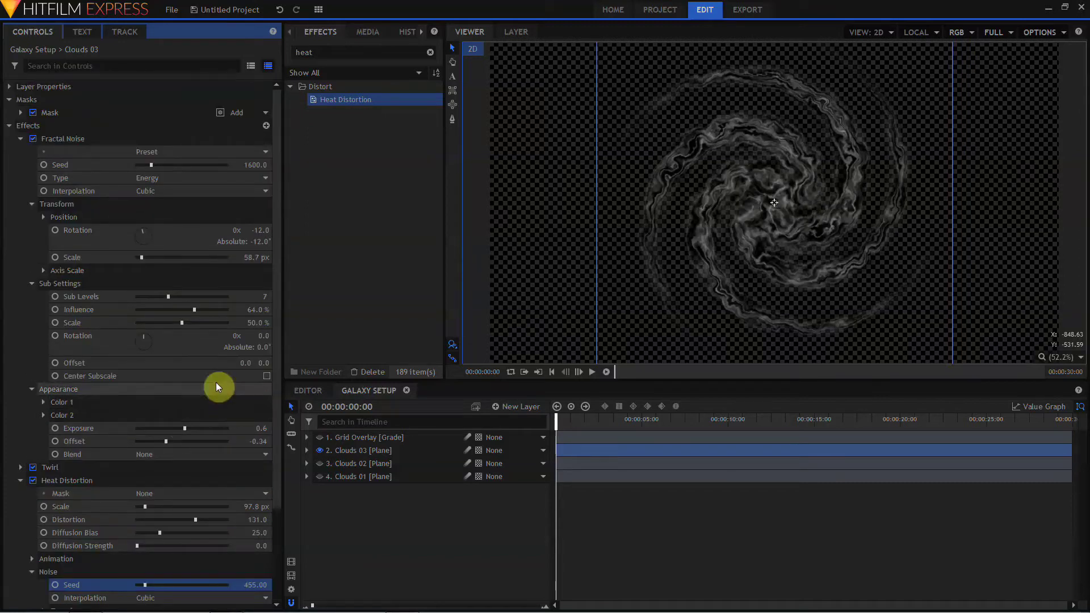
pyautogui.click(9, 87)
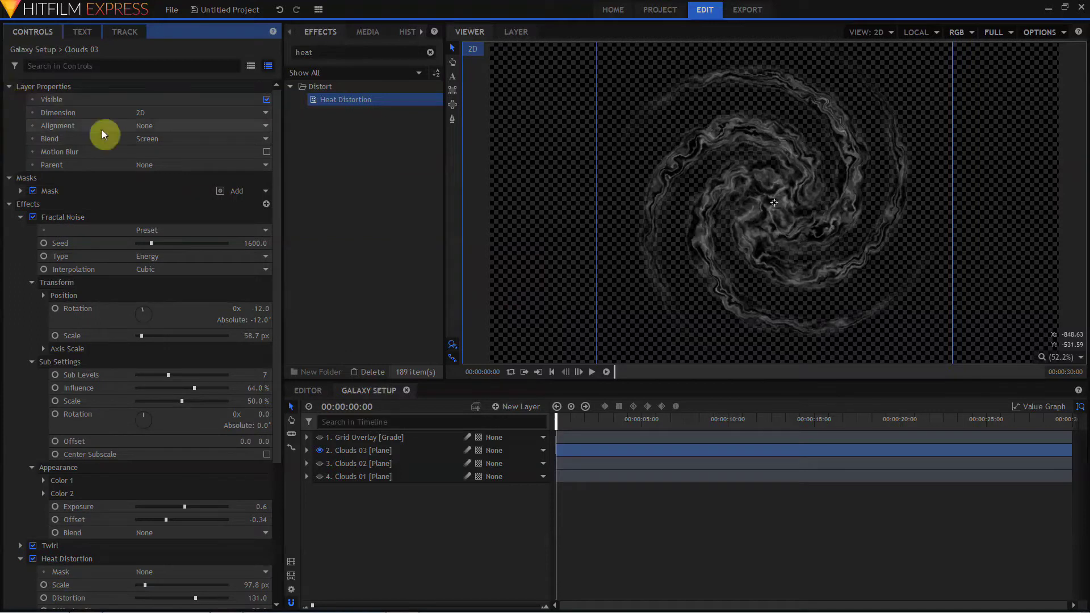
pyautogui.click(13, 88)
pyautogui.click(320, 478)
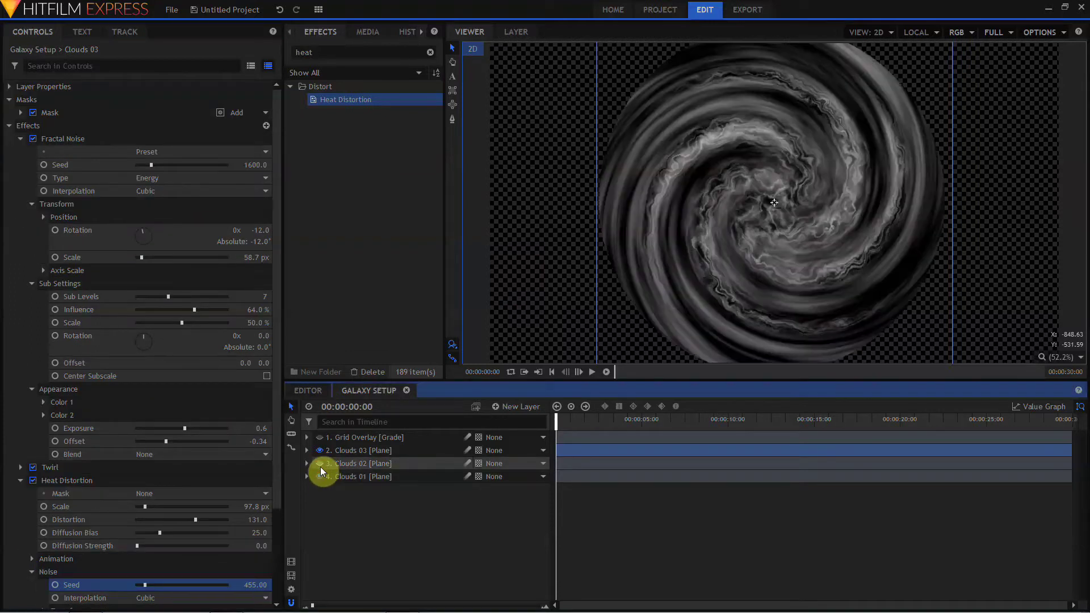
# Make Clouds 02 visible again and scale the Clouds 01 layer to 54%.
pyautogui.click(319, 464)
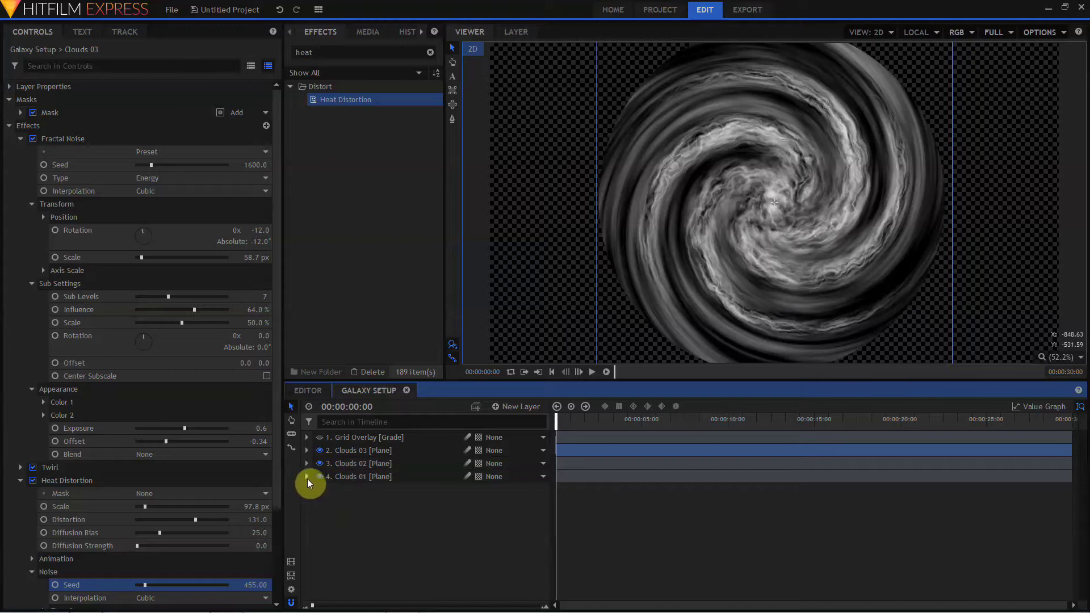
pyautogui.click(307, 477)
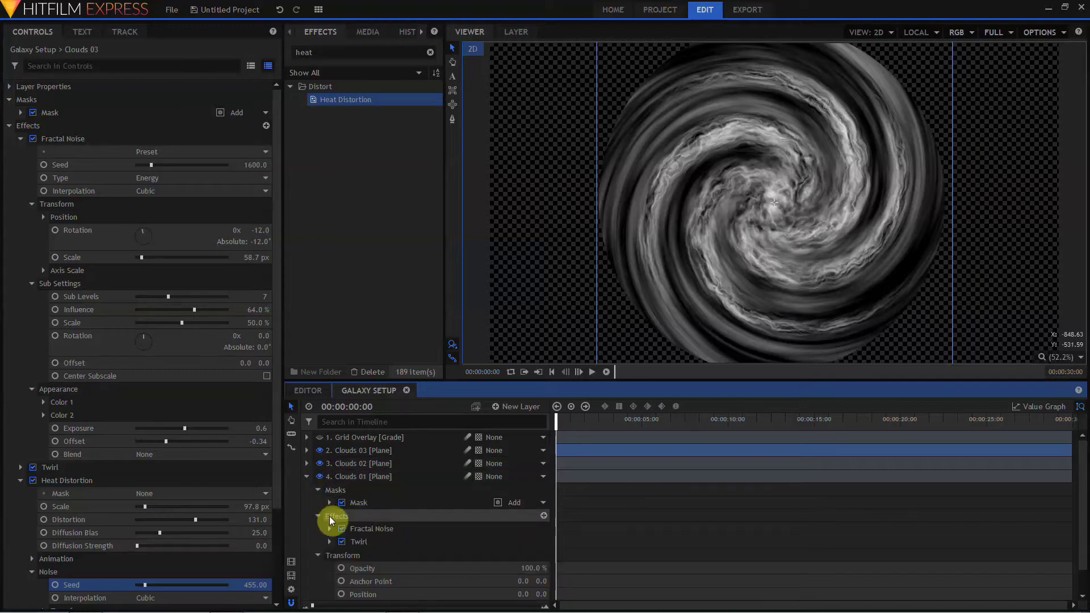
pyautogui.scroll(-2, 398, 533)
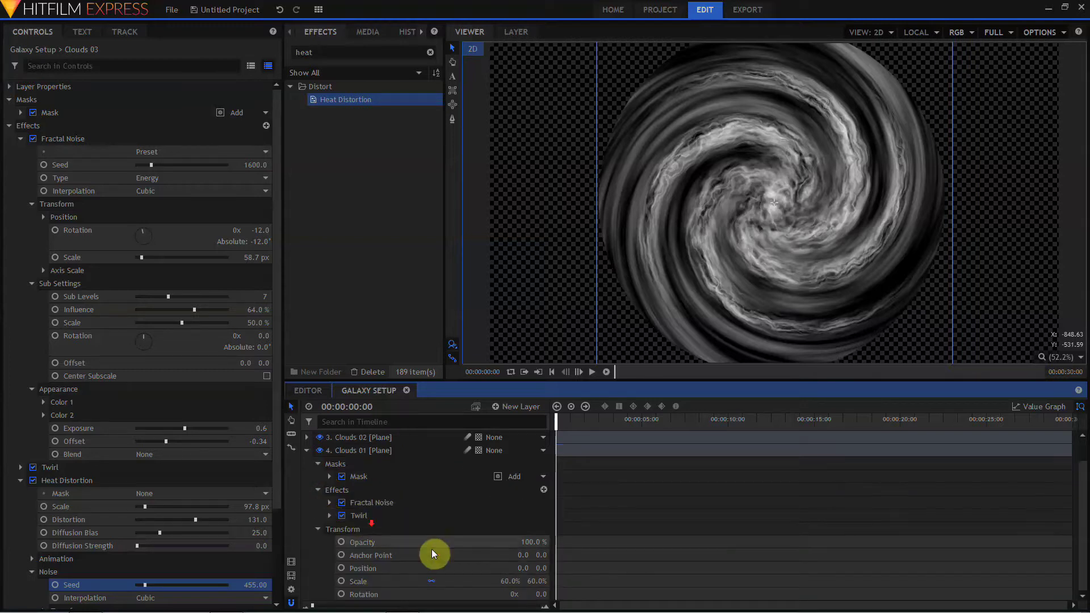
pyautogui.moveTo(508, 580); pyautogui.dragTo(496, 573)
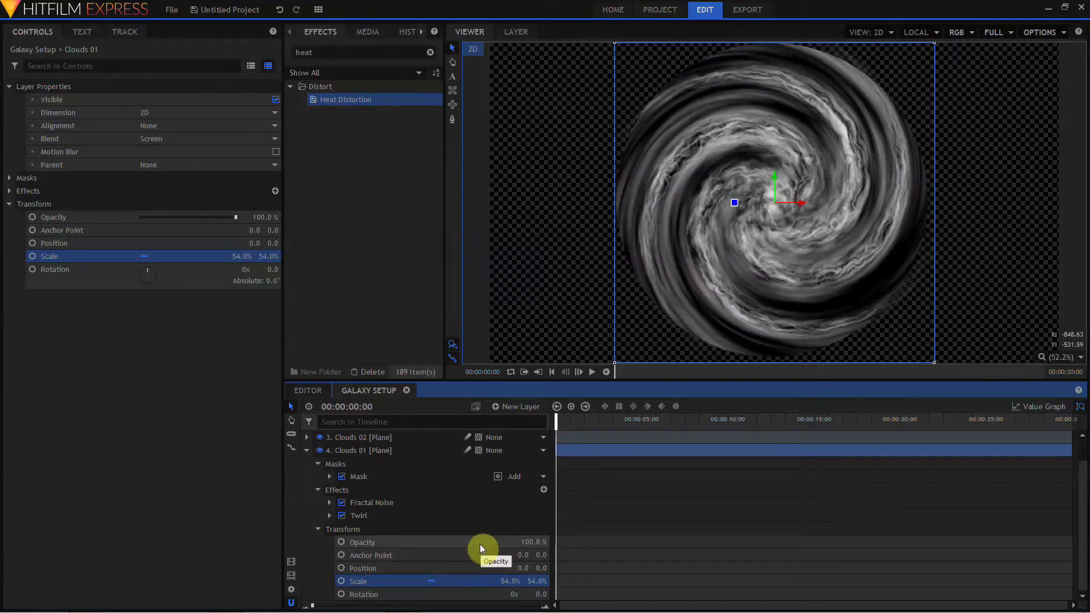
# Apply the Diffuse effect to Clouds 01 with a radius of 59 and an opacity of 0.48.
pyautogui.doubleClick(323, 53)
pyautogui.write('diff')
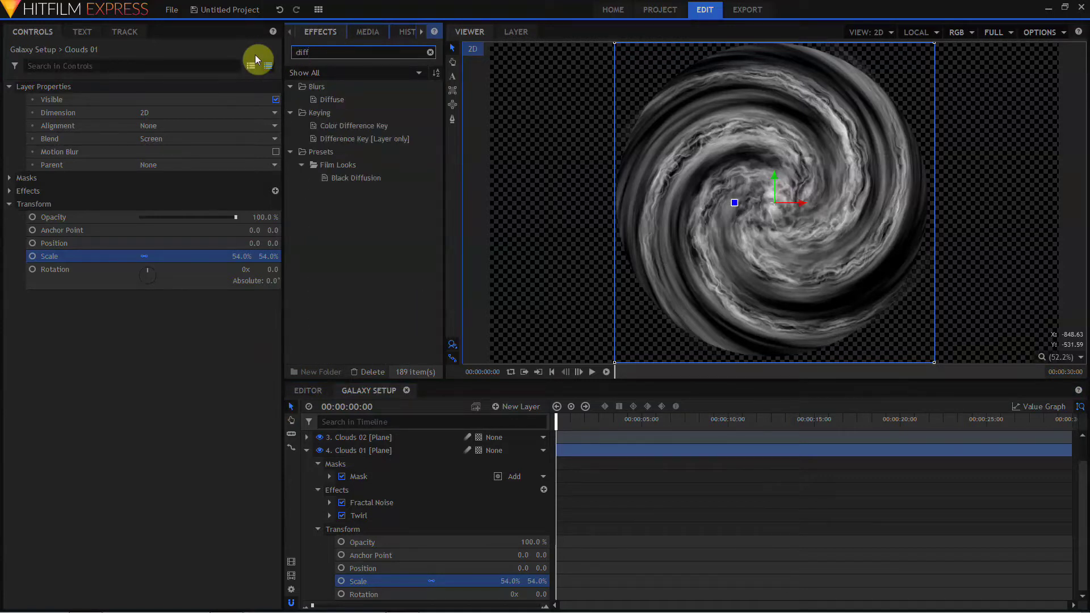
pyautogui.moveTo(332, 99); pyautogui.dragTo(40, 193)
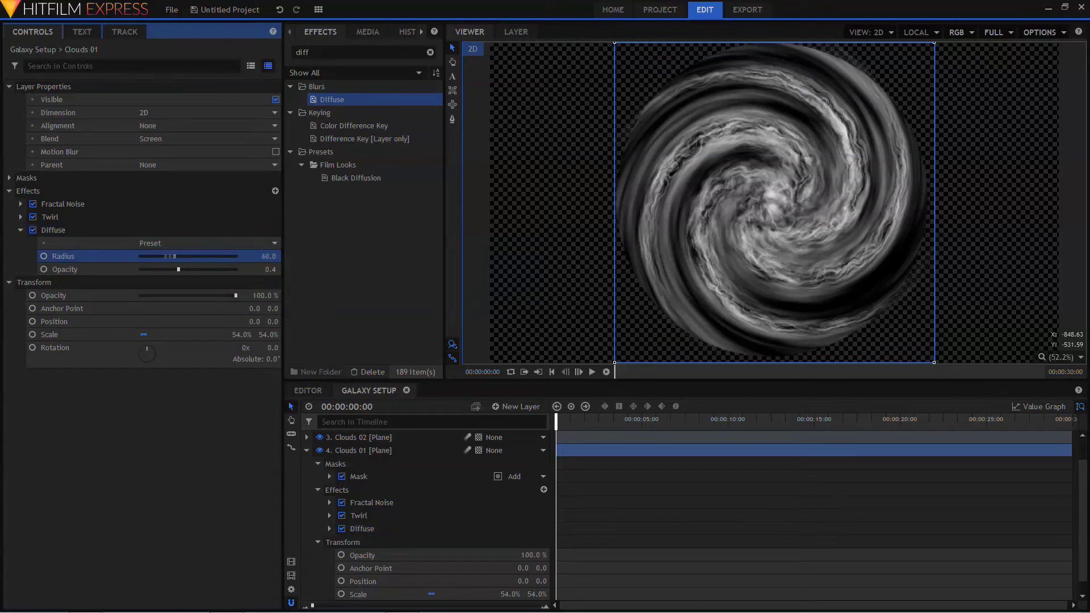
pyautogui.moveTo(155, 256)
pyautogui.mouseDown()
pyautogui.moveTo(184, 256)
pyautogui.moveTo(170, 269)
pyautogui.mouseUp()
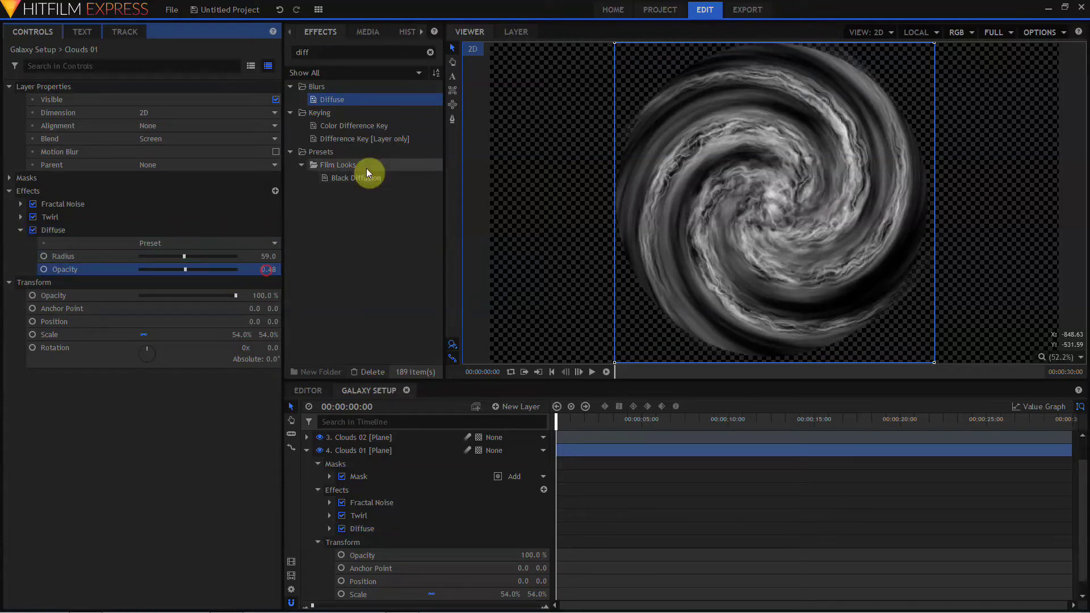
# Apply Heat Distortion to Clouds 01 with a scale of 174.8 px and a distortion of 51.
pyautogui.click(337, 52)
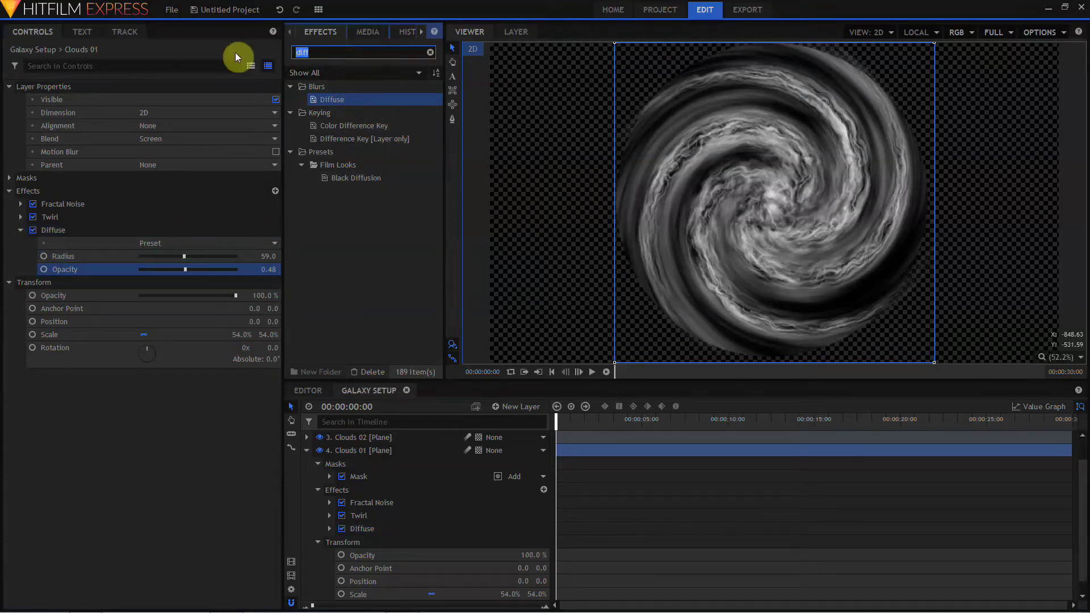
pyautogui.press('BackSpace')
pyautogui.press('BackSpace')
pyautogui.press('BackSpace')
pyautogui.press('BackSpace')
pyautogui.write('heat')
pyautogui.moveTo(346, 99); pyautogui.dragTo(100, 191)
pyautogui.click(243, 310)
pyautogui.moveTo(263, 310); pyautogui.dragTo(258, 309)
pyautogui.moveTo(263, 321); pyautogui.dragTo(267, 321)
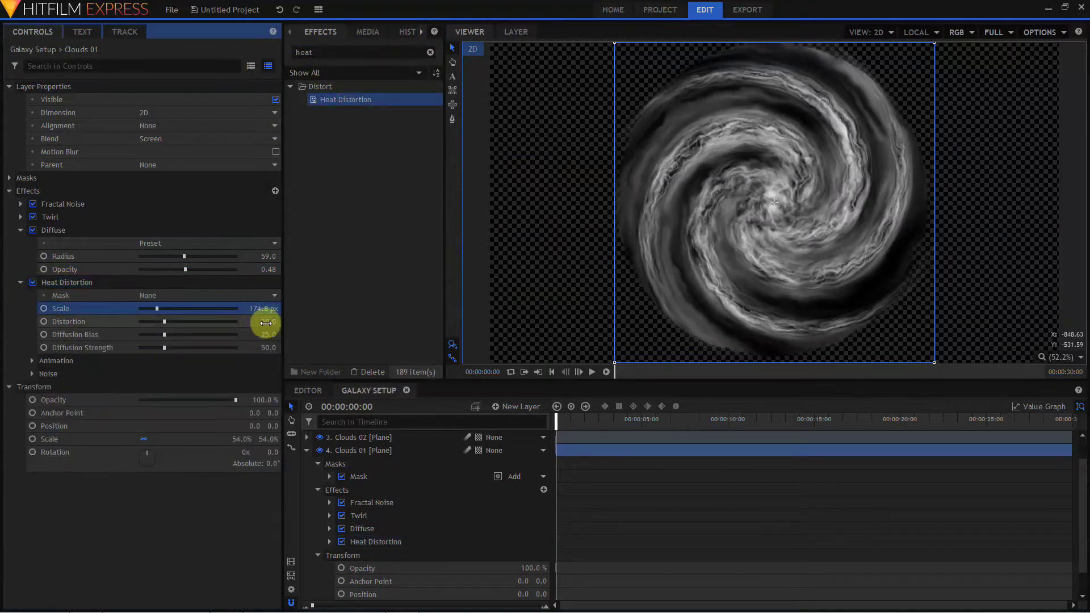
pyautogui.click(306, 450)
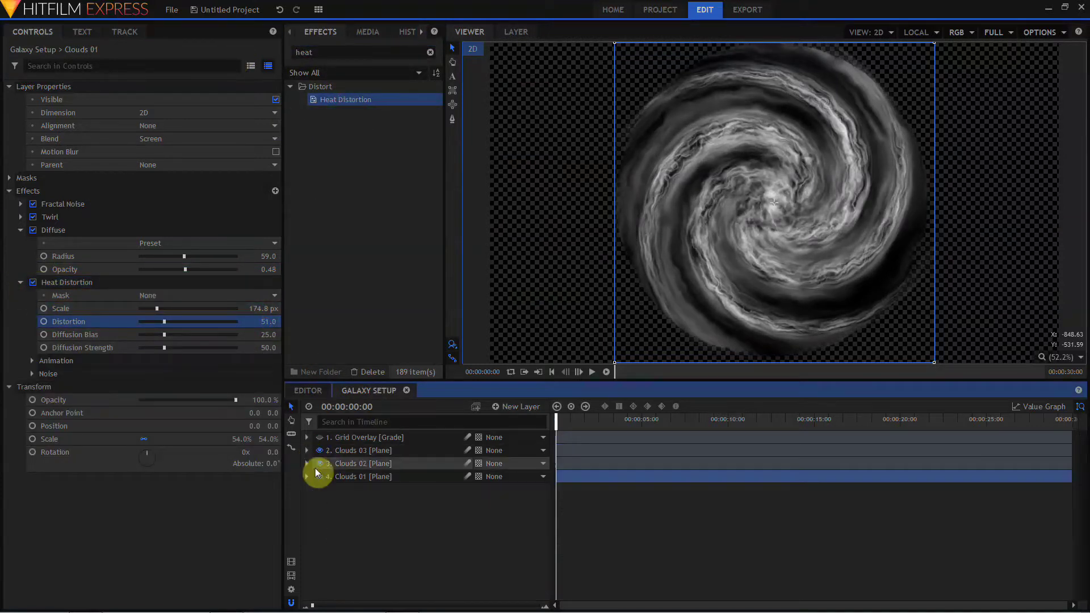
# Create a new black plane layer 1920 wide and 1080 high.
pyautogui.click(501, 409)
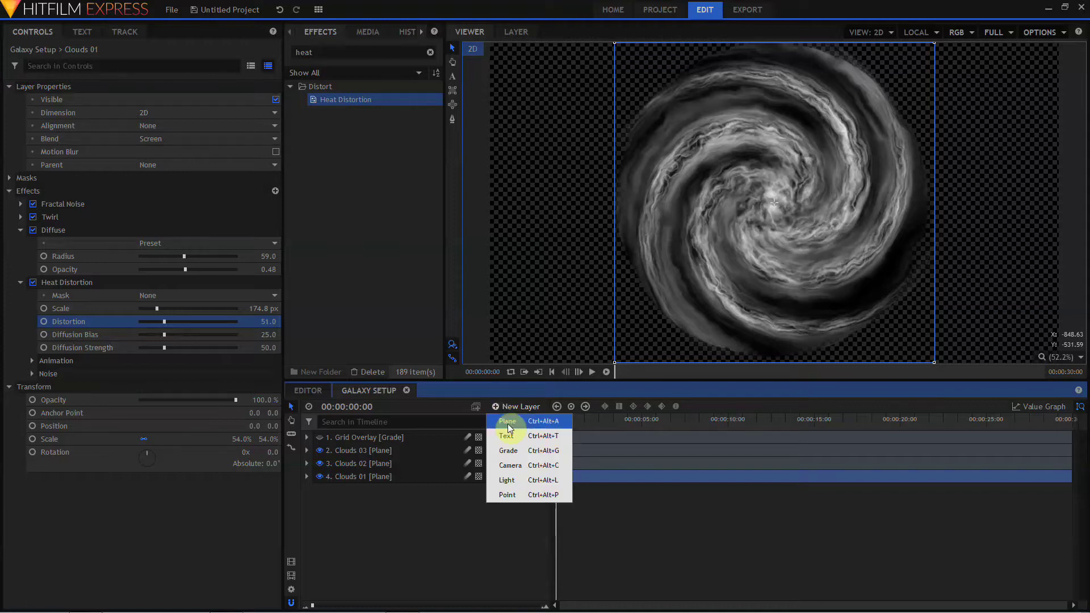
pyautogui.click(508, 426)
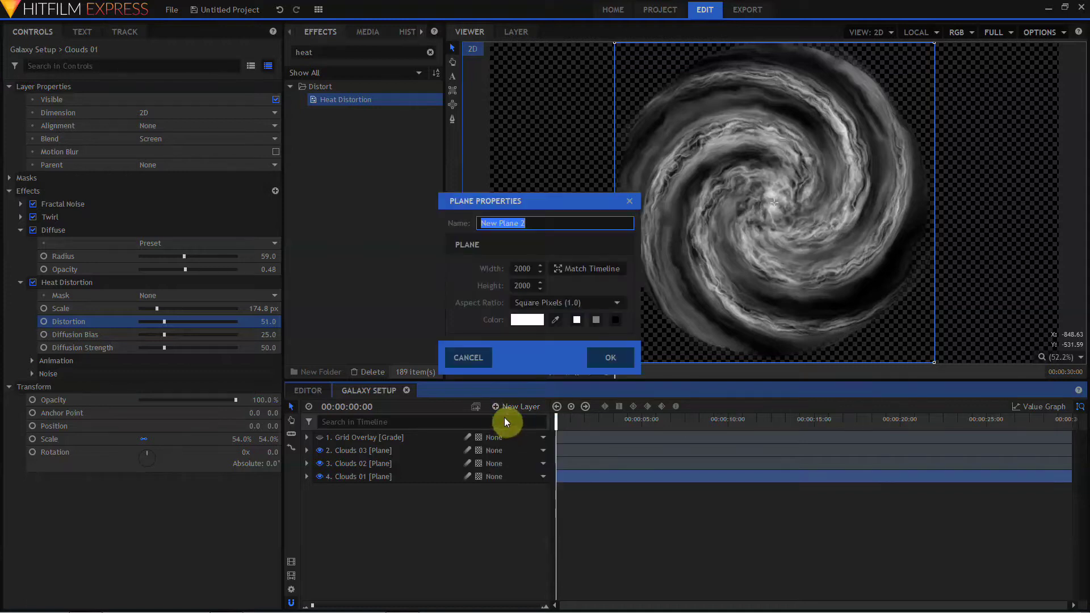
pyautogui.doubleClick(533, 268)
pyautogui.write('1920')
pyautogui.press('Tab')
pyautogui.write('1')
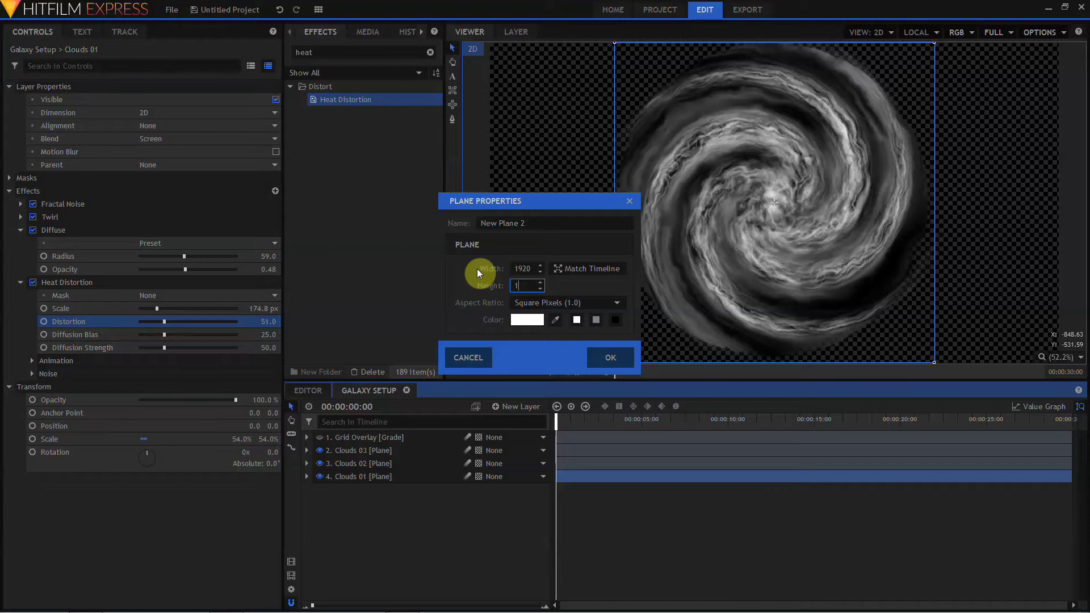
pyautogui.write('080')
pyautogui.click(611, 357)
# Move the new plane beneath all the cloud layers and rename it Black BG.
pyautogui.moveTo(369, 438); pyautogui.dragTo(390, 498)
pyautogui.doubleClick(376, 489)
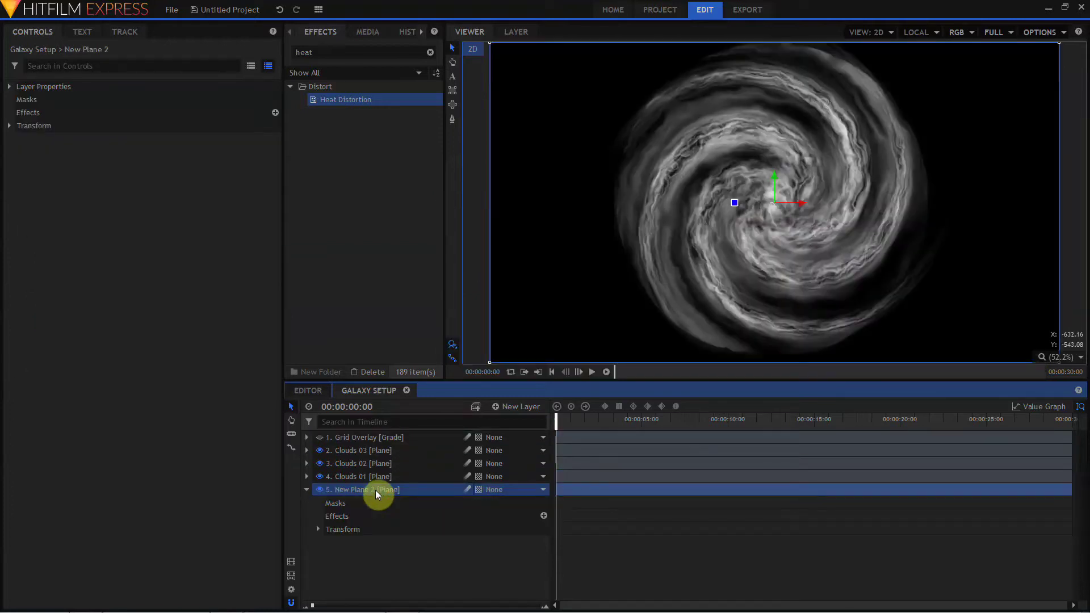
pyautogui.click(376, 489)
pyautogui.write('Black BG')
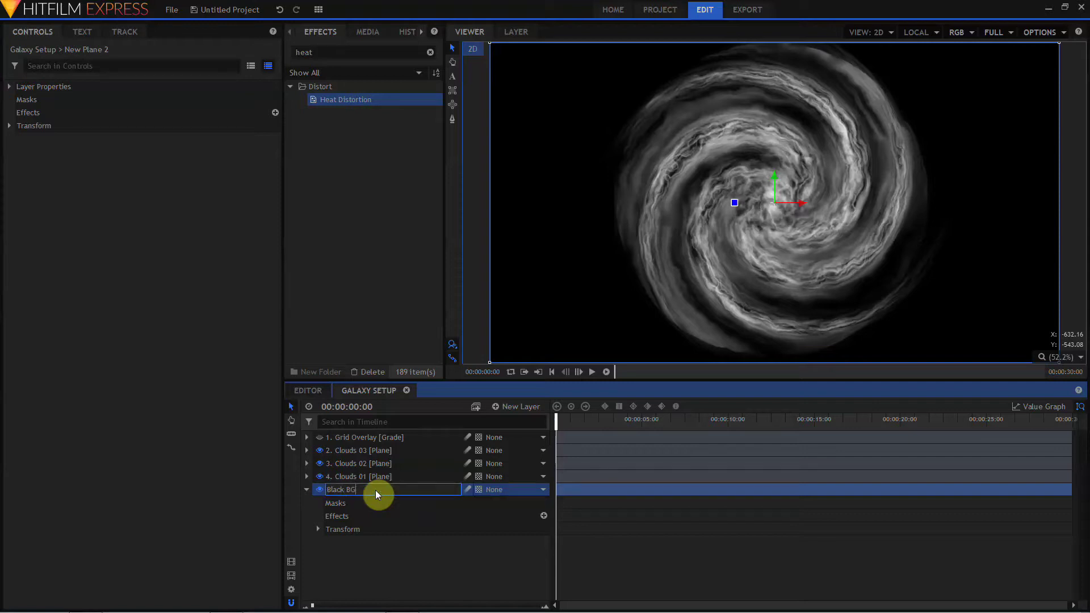
pyautogui.press('Return')
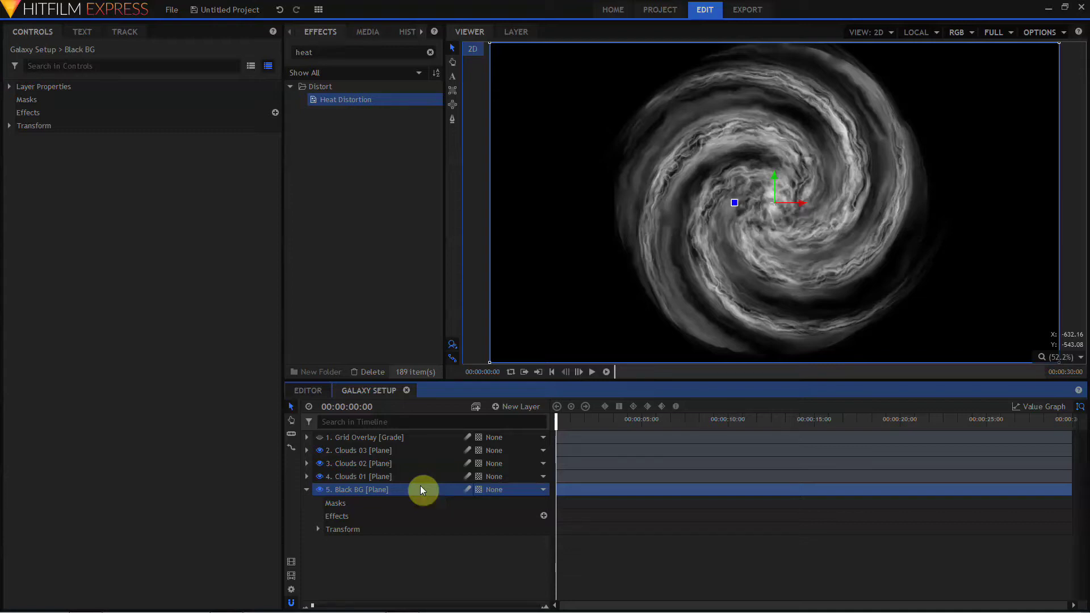
# Add a point layer and name it Glaxay Point.
pyautogui.click(498, 406)
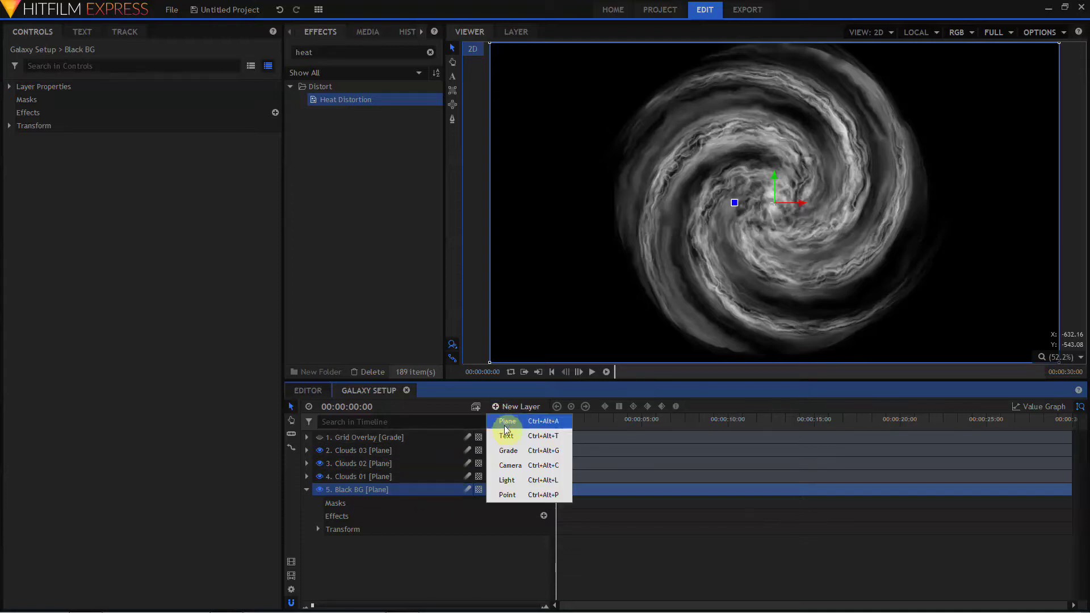
pyautogui.click(507, 494)
pyautogui.doubleClick(381, 438)
pyautogui.write('Glaxay')
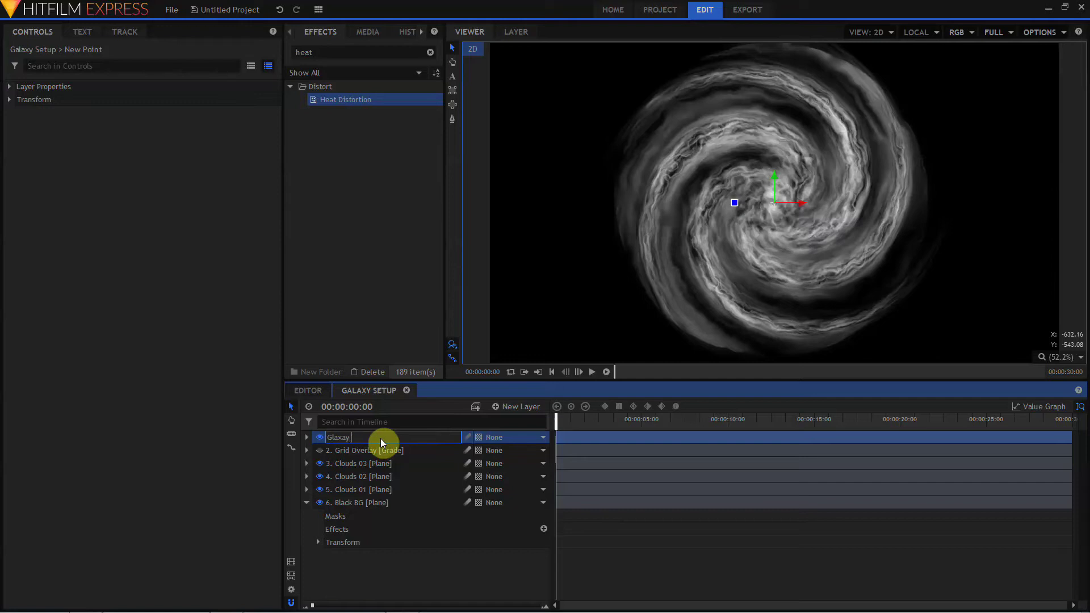
pyautogui.write(' Point')
pyautogui.press('Return')
# Convert the point layer to 3D and accept adding a camera to the composite shot.
pyautogui.click(478, 437)
pyautogui.click(487, 457)
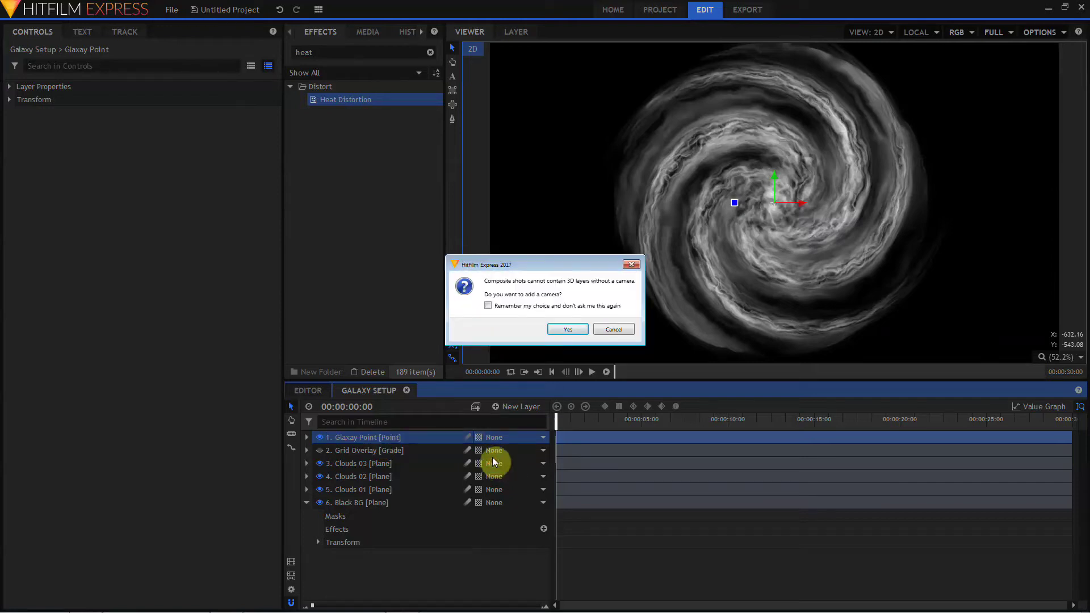
pyautogui.click(567, 330)
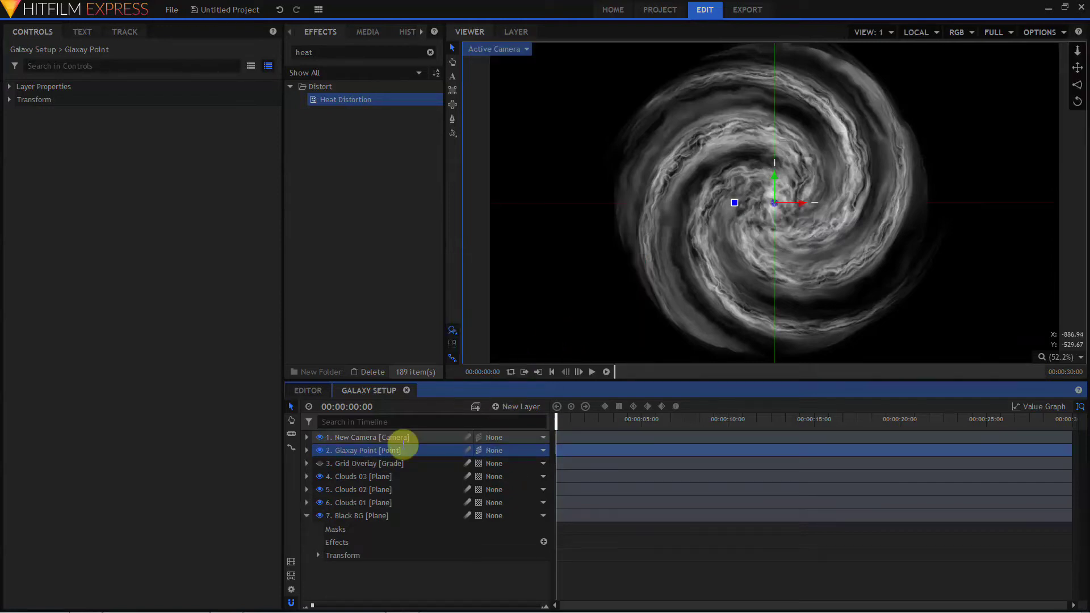
# Convert the three Clouds layers to 3D planes and parent them all to the point layer.
pyautogui.click(377, 478)
pyautogui.keyDown('shift'); pyautogui.click(377, 500); pyautogui.keyUp('shift')
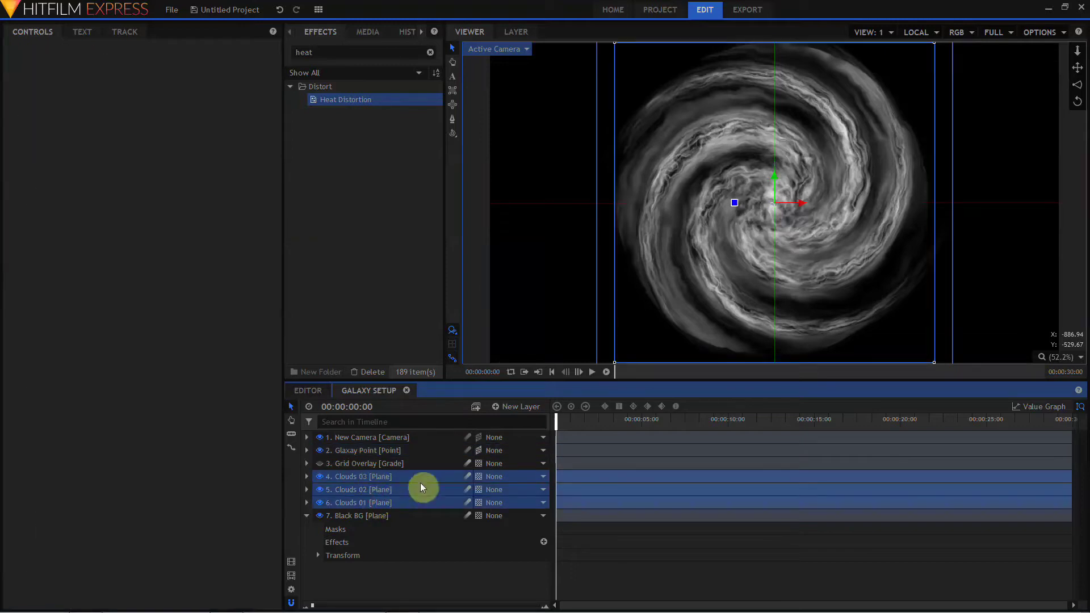
pyautogui.click(478, 478)
pyautogui.click(494, 505)
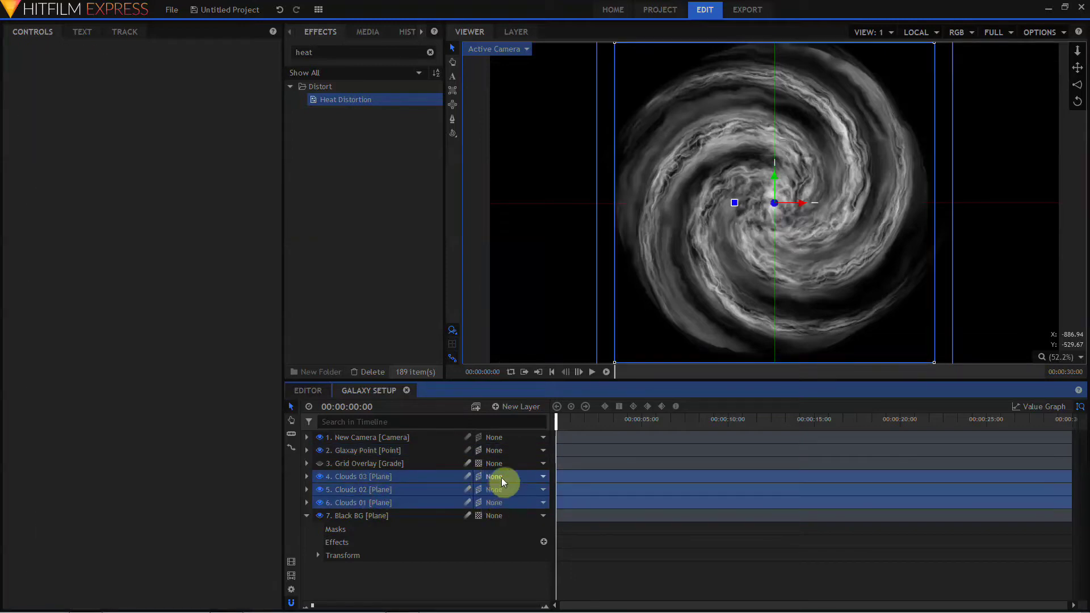
pyautogui.click(498, 477)
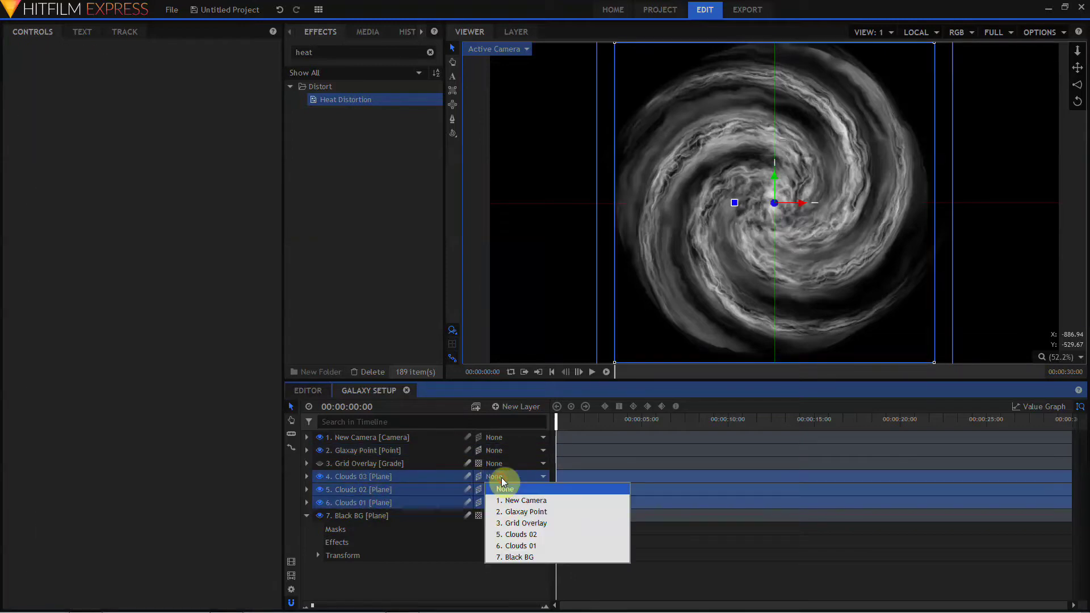
pyautogui.click(518, 512)
# Correct the point layer's name to Galaxy Point and move it to about X -21 and Y 26.8.
pyautogui.click(373, 450)
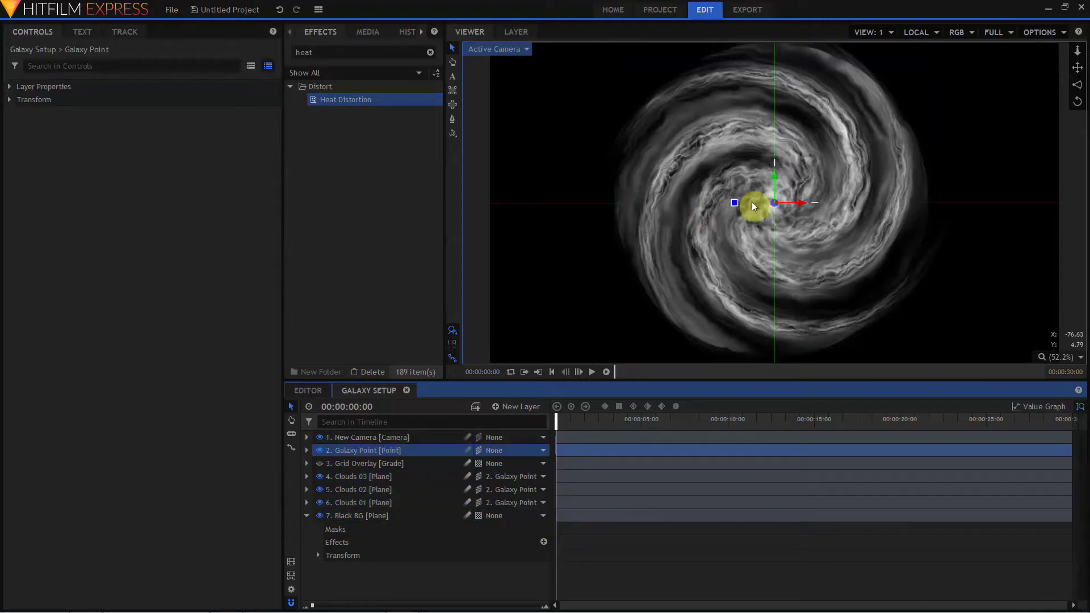
pyautogui.click(776, 190)
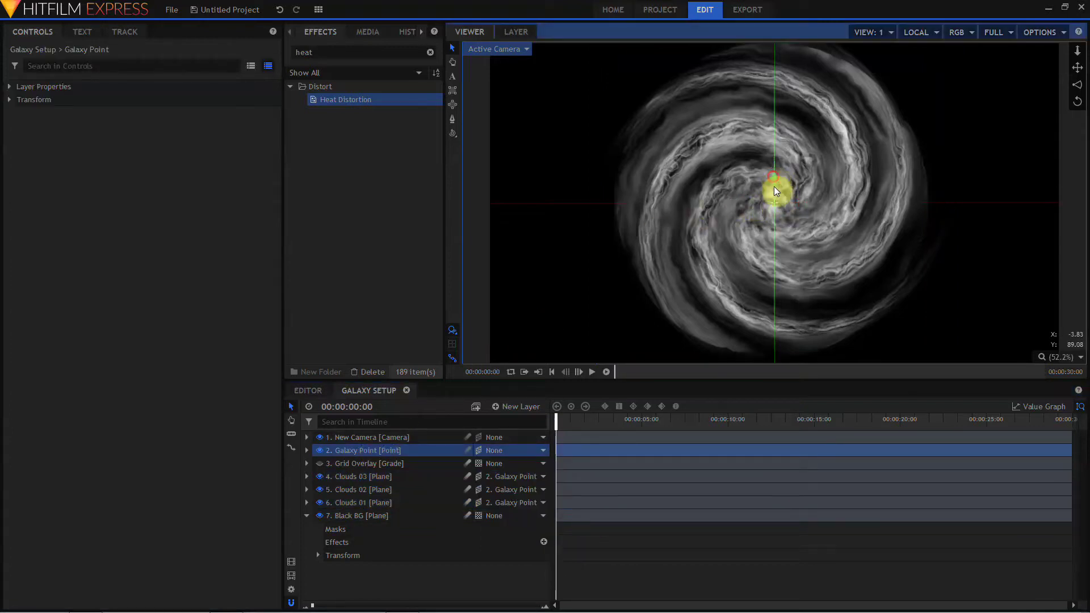
pyautogui.moveTo(776, 189); pyautogui.dragTo(767, 169)
# Hide Clouds 01 and Clouds 02, and bring up the points of the Clouds 03 mask for editing with the Pen tool.
pyautogui.click(323, 510)
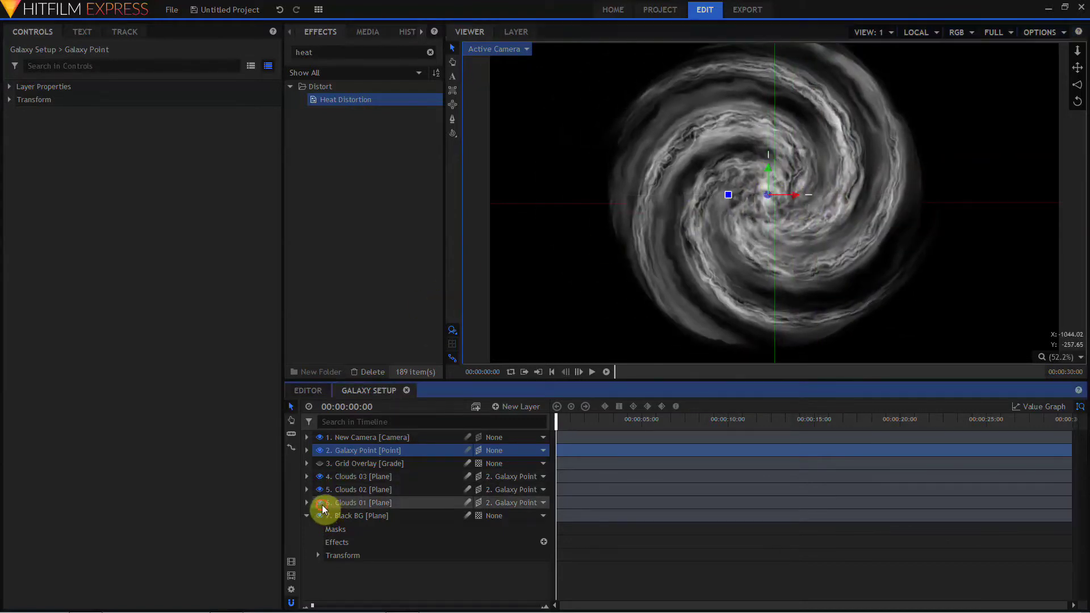
pyautogui.click(320, 490)
pyautogui.click(343, 477)
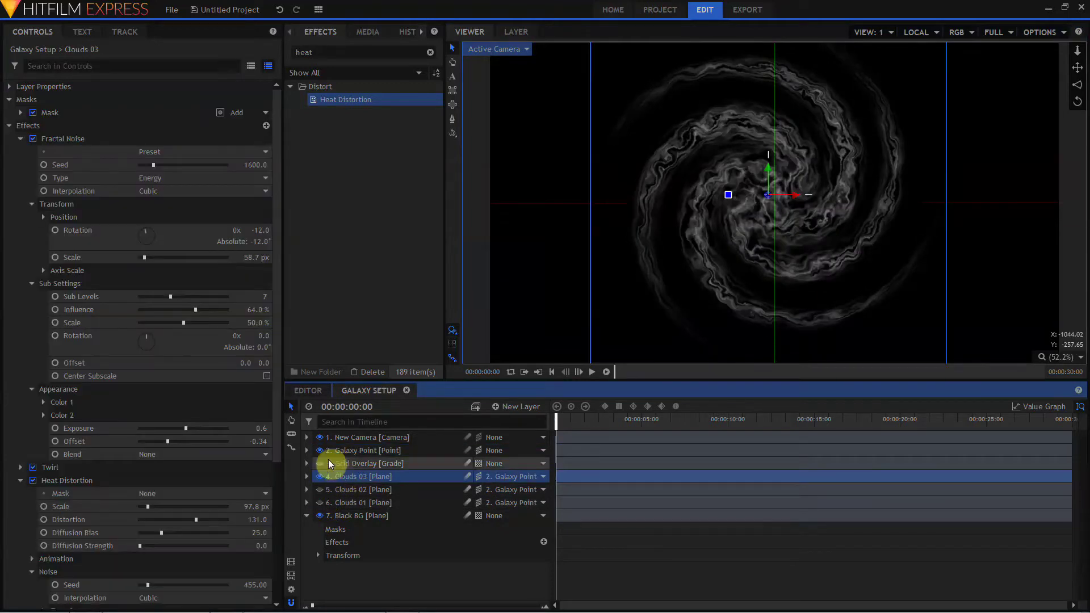
pyautogui.click(21, 112)
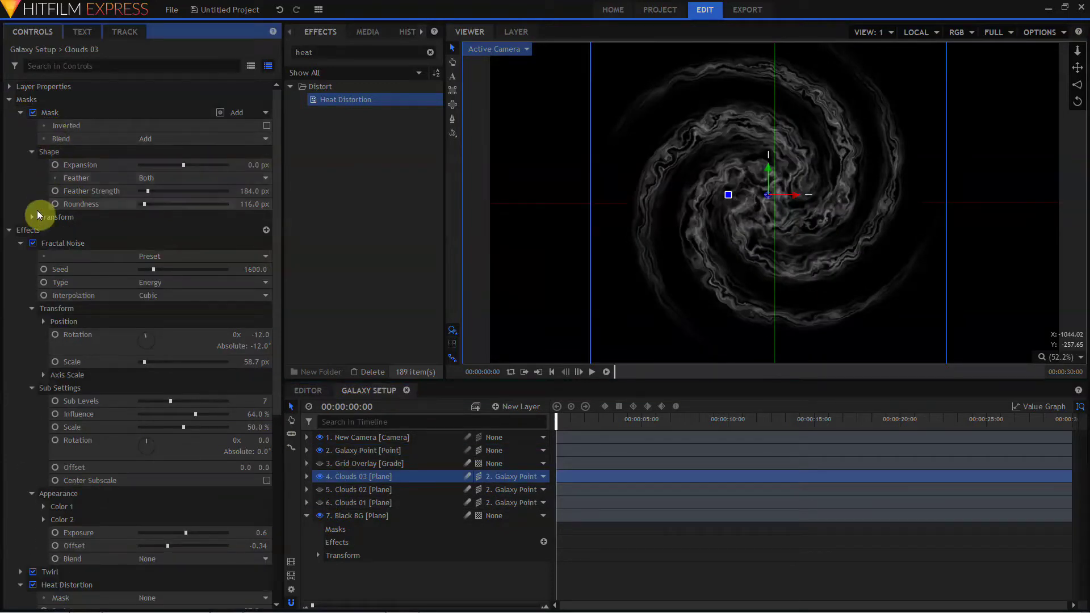
pyautogui.click(52, 114)
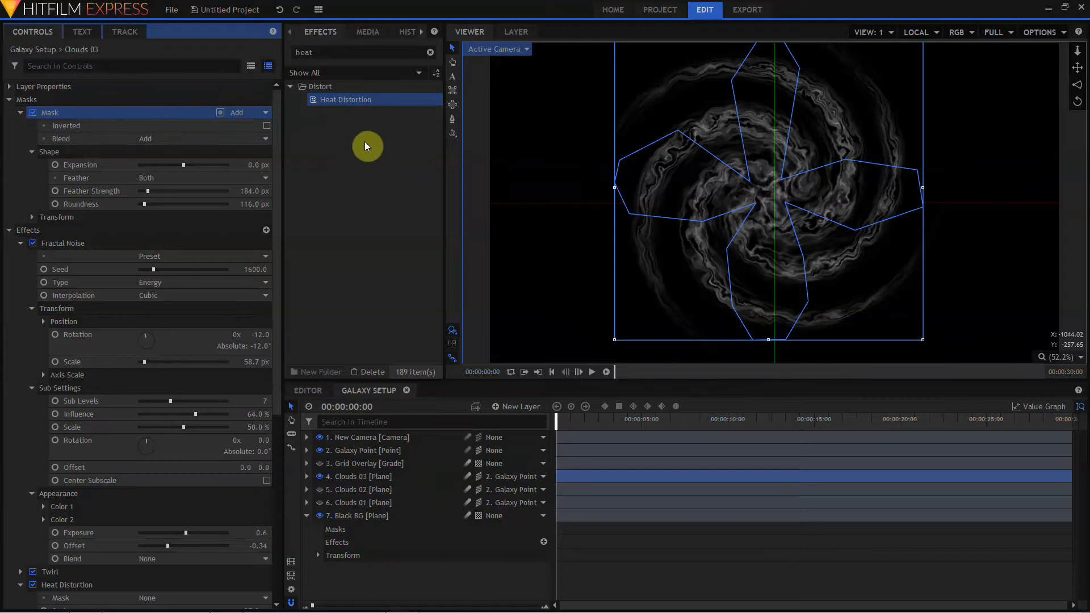
pyautogui.click(453, 119)
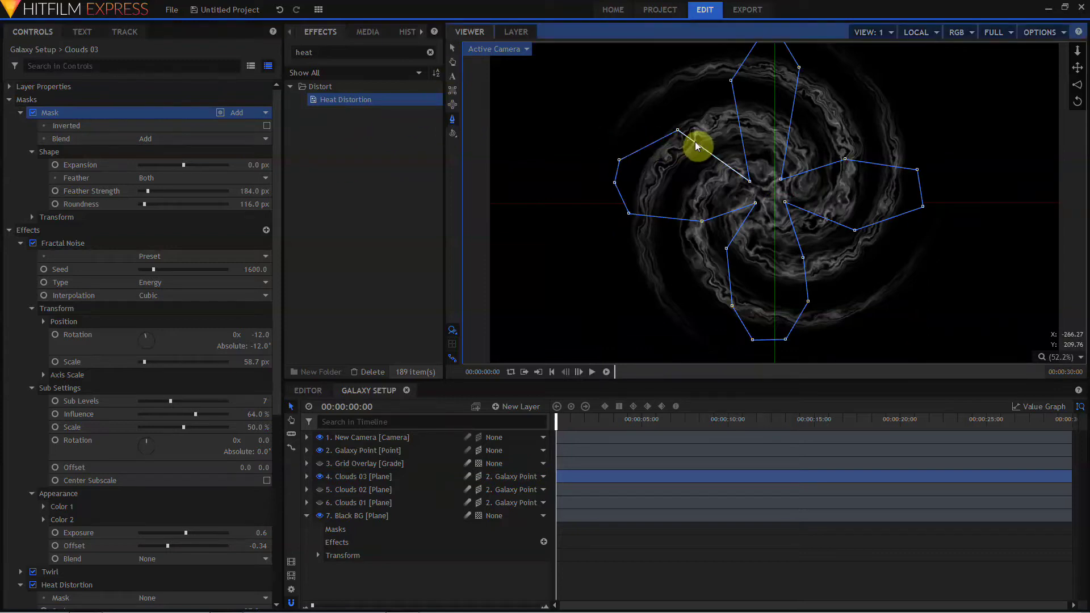
# Slim the left arm of the Clouds 03 mask and reshape its lower arm with a narrow stem and wider outer end.
pyautogui.moveTo(679, 131); pyautogui.dragTo(635, 214)
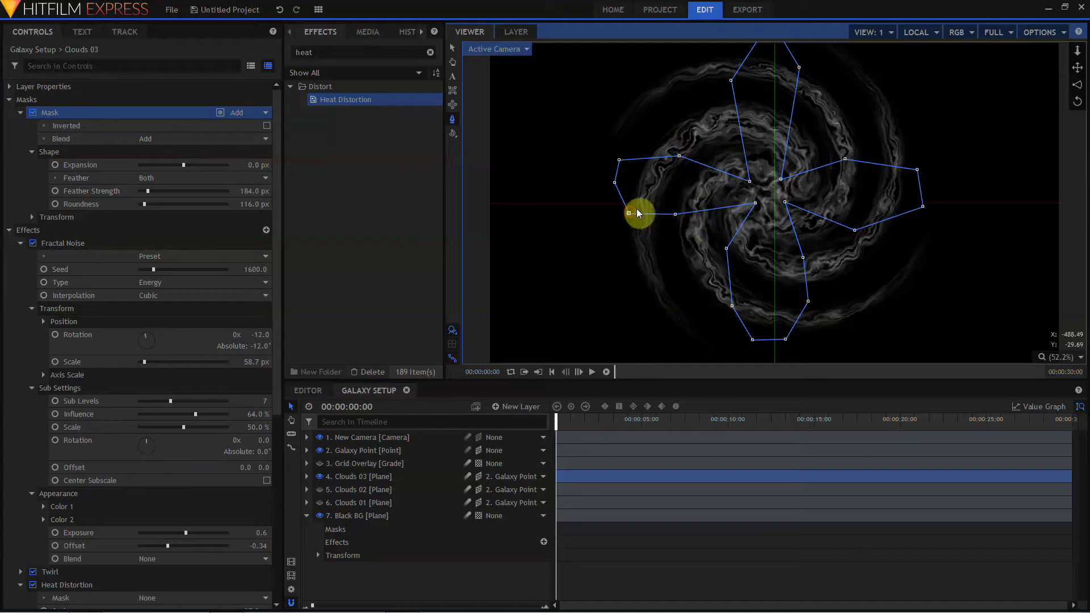
pyautogui.moveTo(726, 251); pyautogui.dragTo(749, 236)
pyautogui.moveTo(803, 259); pyautogui.dragTo(787, 223)
pyautogui.moveTo(731, 305); pyautogui.dragTo(786, 291)
pyautogui.click(785, 339)
pyautogui.moveTo(786, 339); pyautogui.dragTo(761, 291)
# Reshape the right arm of the Clouds 03 mask by narrowing its inner section and flaring its outer end.
pyautogui.moveTo(854, 230); pyautogui.dragTo(845, 201)
pyautogui.moveTo(845, 159); pyautogui.dragTo(845, 180)
pyautogui.moveTo(916, 169); pyautogui.dragTo(910, 147)
pyautogui.moveTo(922, 206); pyautogui.dragTo(904, 253)
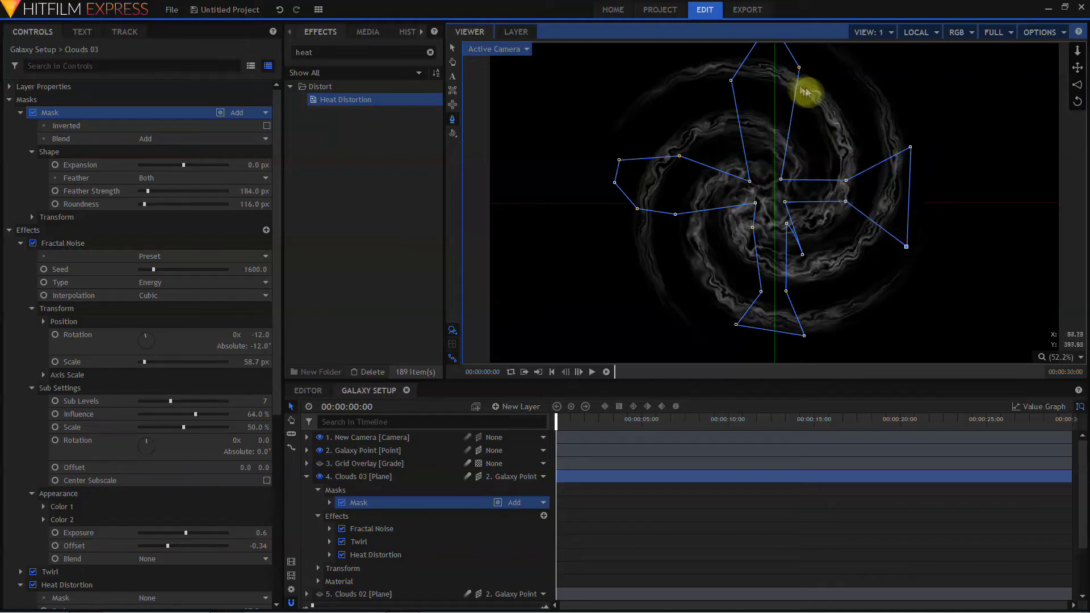
# Reshape the upper arm of the Clouds 03 mask with a narrow middle and a flared tip.
pyautogui.moveTo(799, 69); pyautogui.dragTo(788, 113)
pyautogui.moveTo(730, 80); pyautogui.dragTo(761, 112)
pyautogui.click(452, 62)
pyautogui.moveTo(751, 54); pyautogui.dragTo(815, 65)
pyautogui.click(453, 119)
# Move the left arm's inner mask points toward the center and spread its outer points into a flared end.
pyautogui.moveTo(702, 199); pyautogui.dragTo(695, 204)
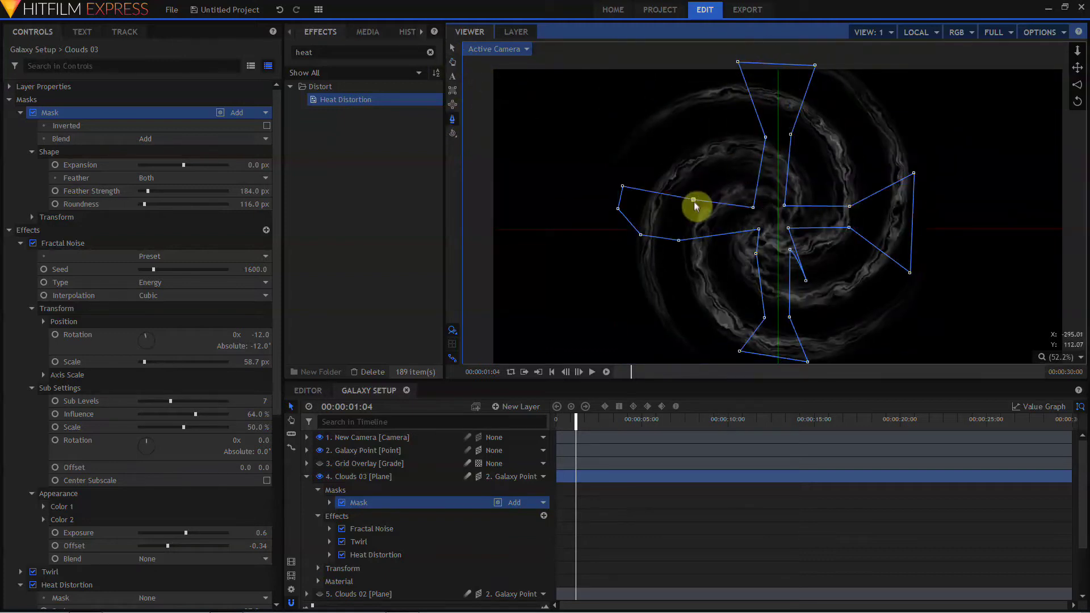
pyautogui.moveTo(680, 240); pyautogui.dragTo(655, 267)
pyautogui.click(641, 234)
pyautogui.moveTo(622, 186); pyautogui.dragTo(634, 141)
# Fit the composition in the viewer and make Clouds 02 and Clouds 01 visible together with Clouds 03.
pyautogui.click(1060, 357)
pyautogui.click(1060, 490)
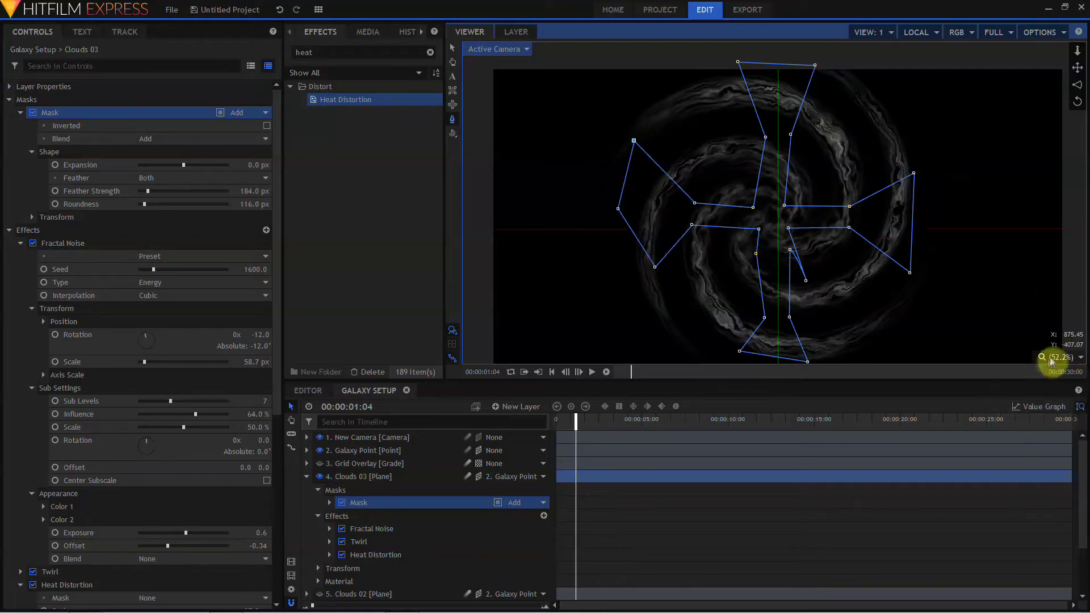
pyautogui.click(307, 477)
pyautogui.moveTo(312, 480); pyautogui.dragTo(321, 503)
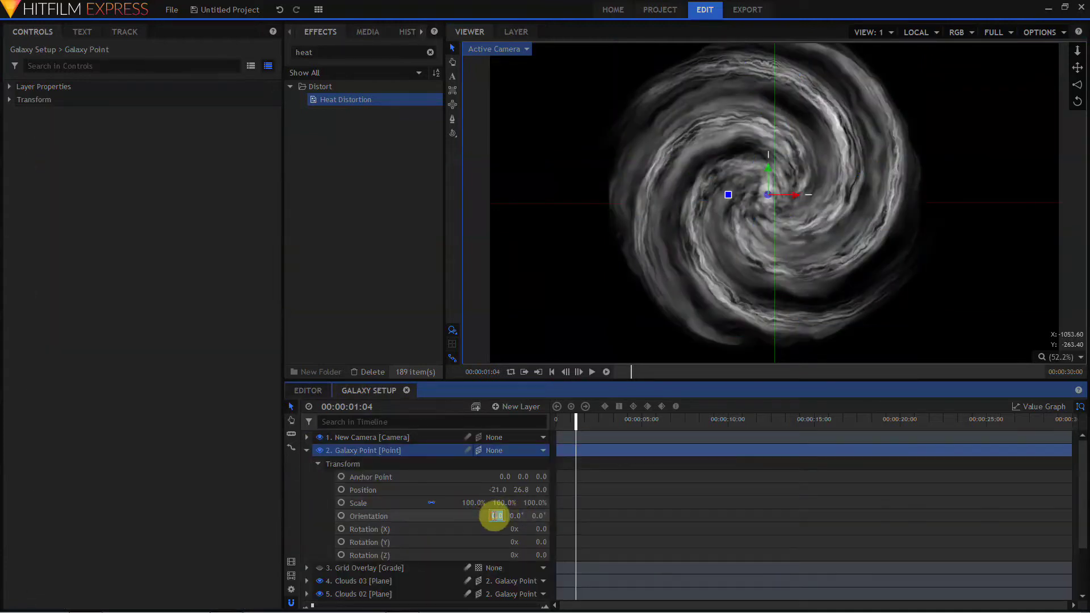
# Tilt the whole galaxy by setting the Galaxy Point's X orientation to 45°.
pyautogui.press('Return')
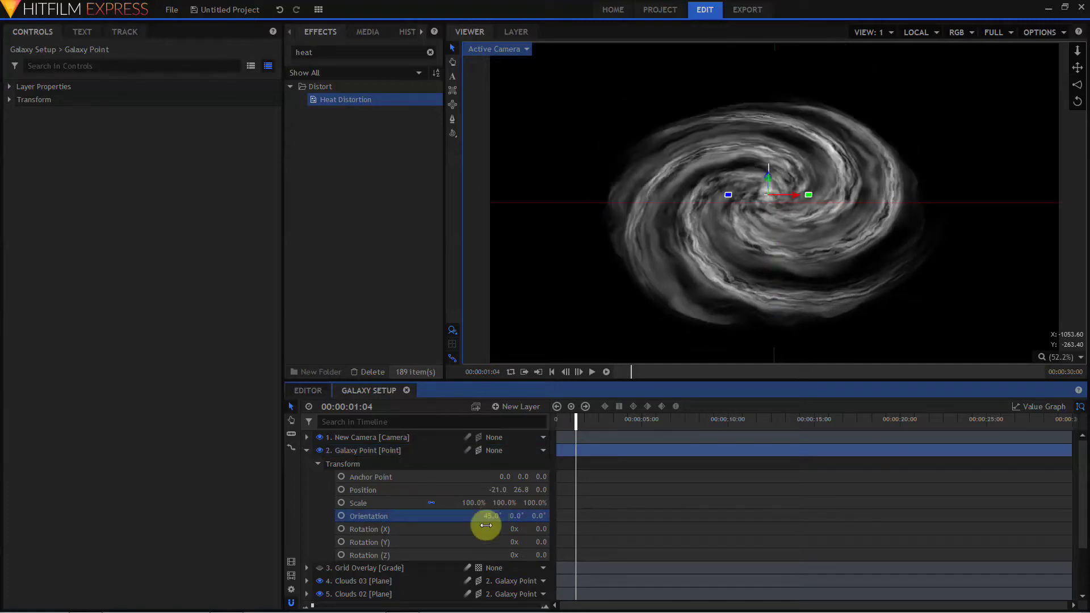
pyautogui.scroll(-2, 486, 519)
pyautogui.click(366, 541)
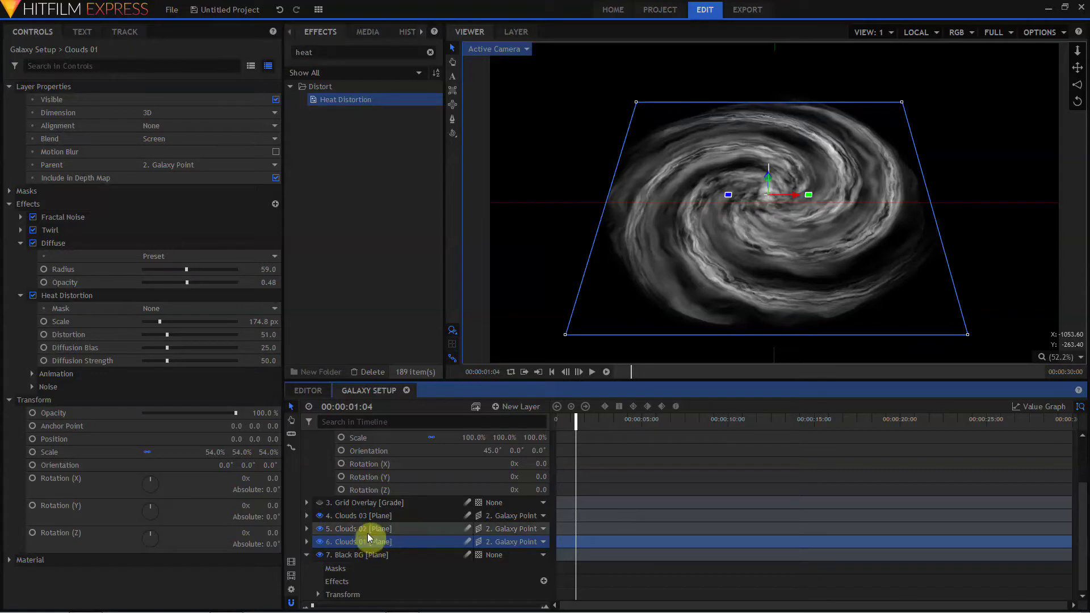
pyautogui.click(366, 530)
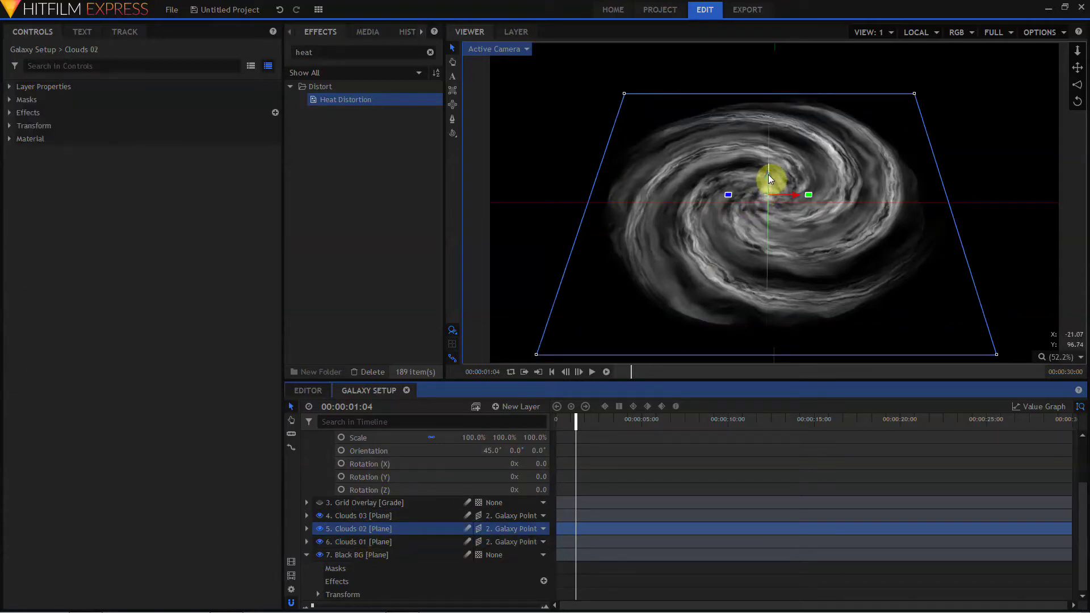
pyautogui.moveTo(766, 182); pyautogui.dragTo(766, 186)
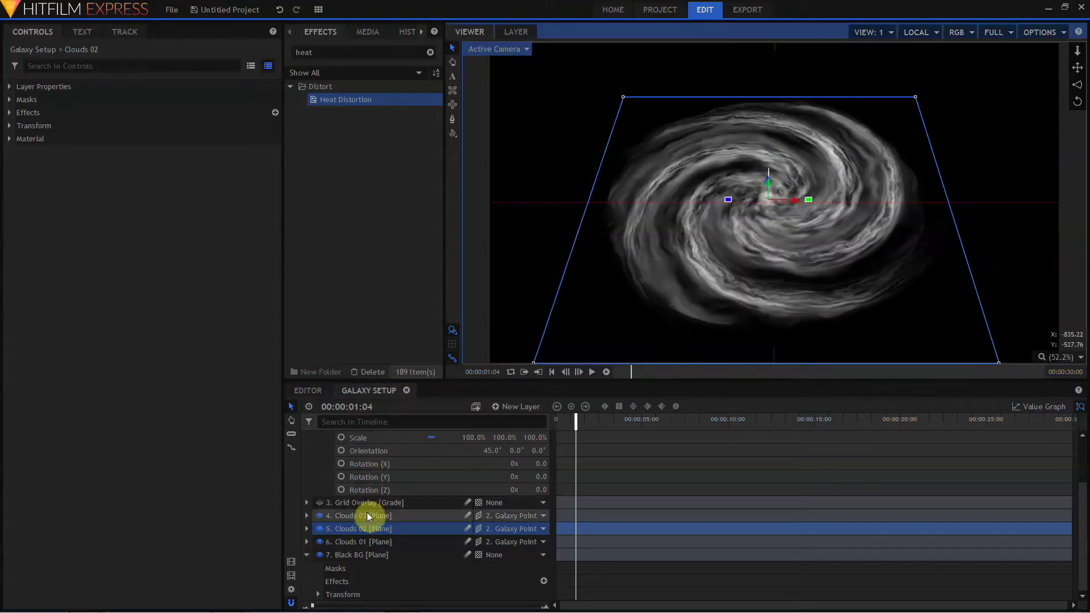
pyautogui.click(368, 515)
pyautogui.click(745, 179)
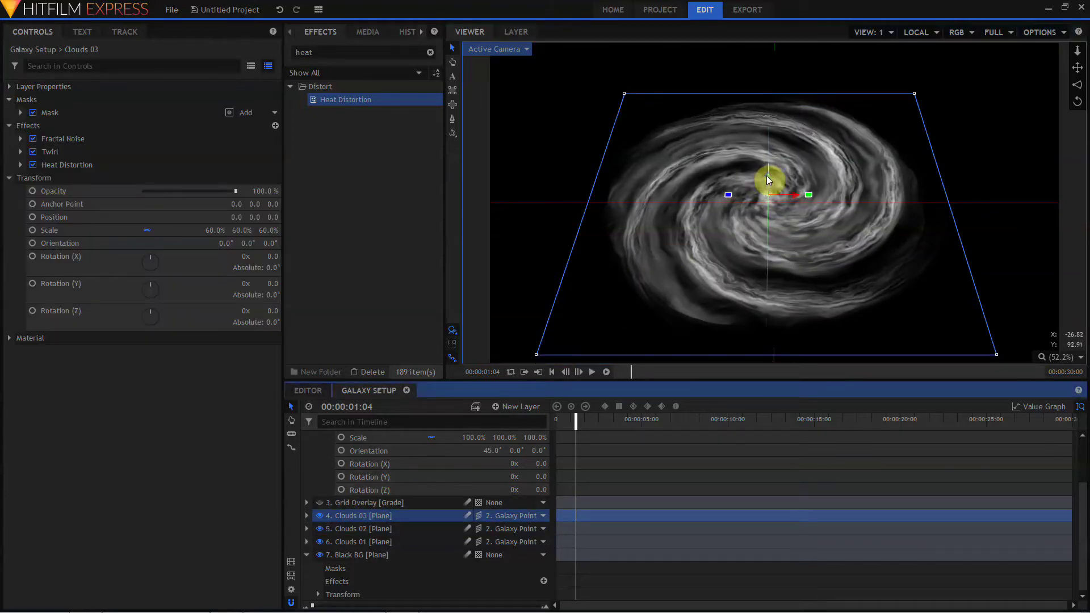
pyautogui.moveTo(769, 181); pyautogui.dragTo(768, 166)
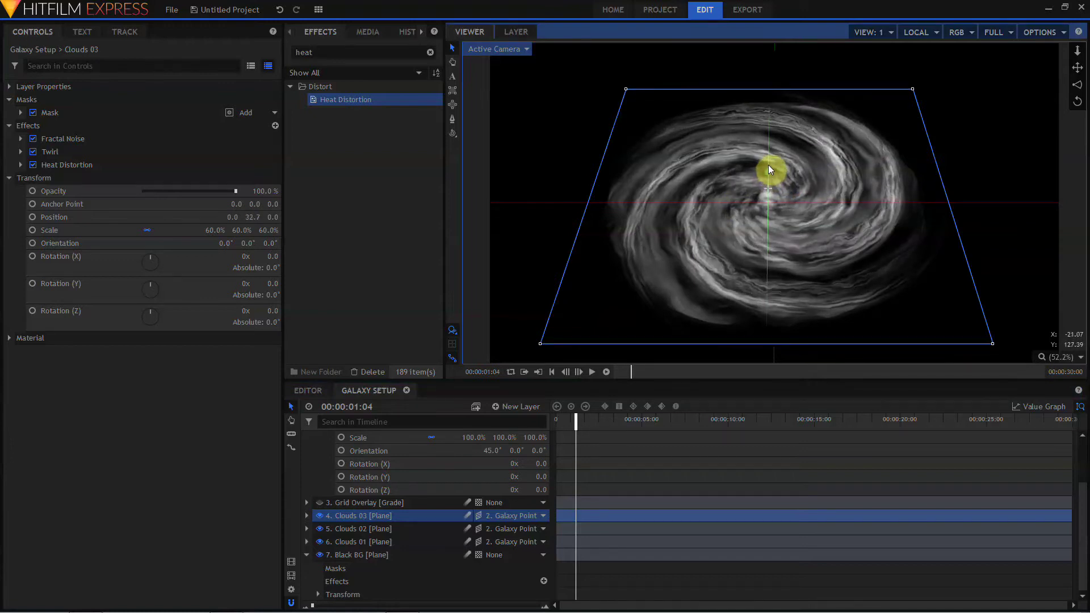
pyautogui.click(267, 216)
pyautogui.hotkey('ctrl', 'z')
pyautogui.hotkey('ctrl', 'z')
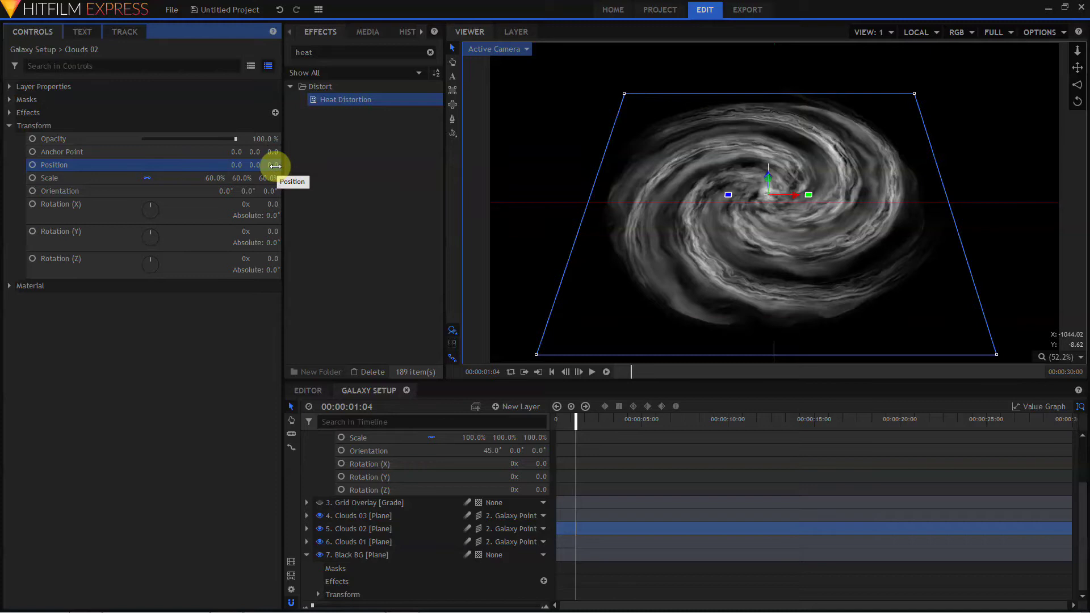
# Offset the Clouds 02 plane in depth by setting its Z position to -40.
pyautogui.moveTo(272, 165); pyautogui.dragTo(250, 164)
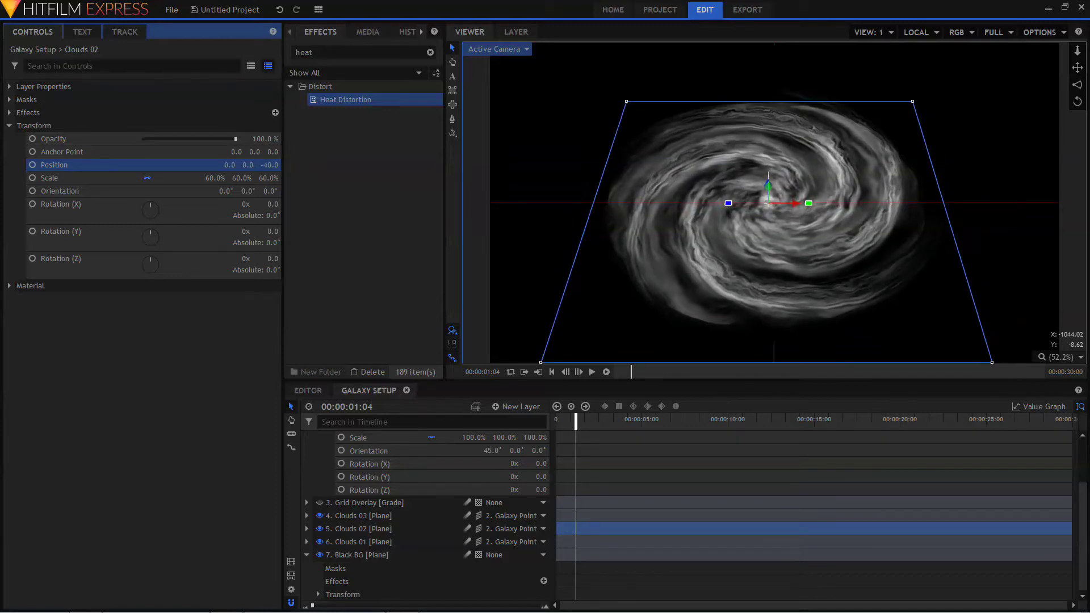
# Rotate the Galaxy Point freely to inspect the depth between the cloud layers, and reset its transform to the defaults.
pyautogui.scroll(3, 406, 470)
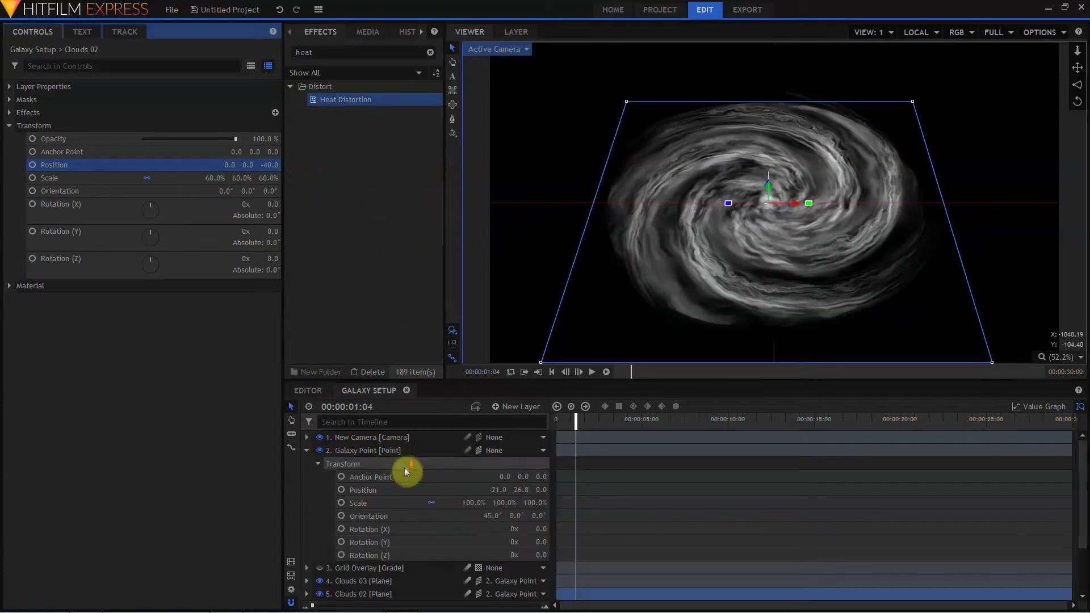
pyautogui.click(370, 451)
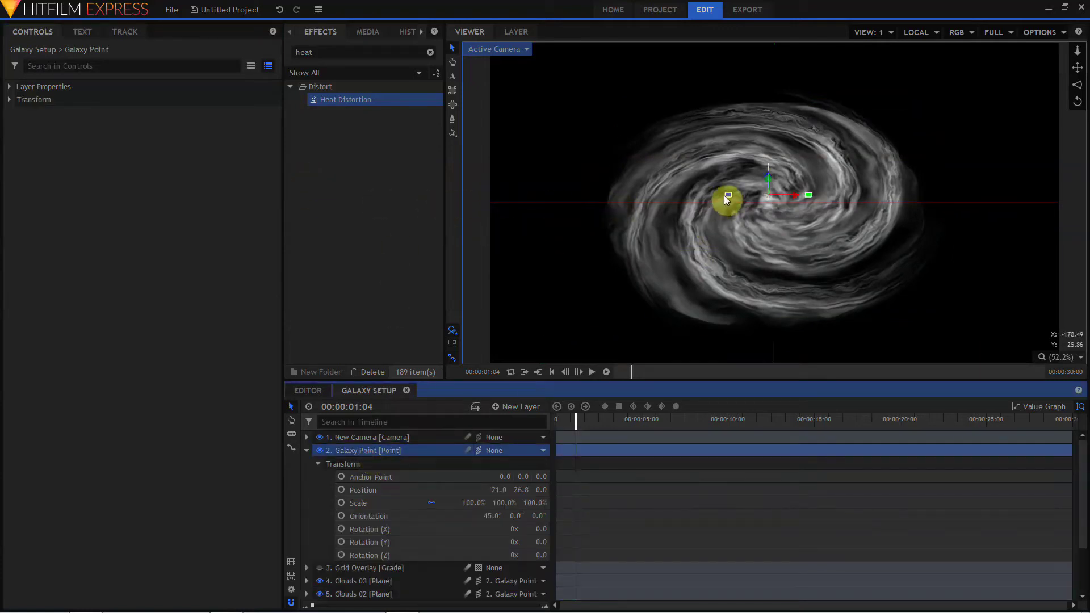
pyautogui.moveTo(727, 195); pyautogui.dragTo(776, 210)
pyautogui.rightClick(370, 451)
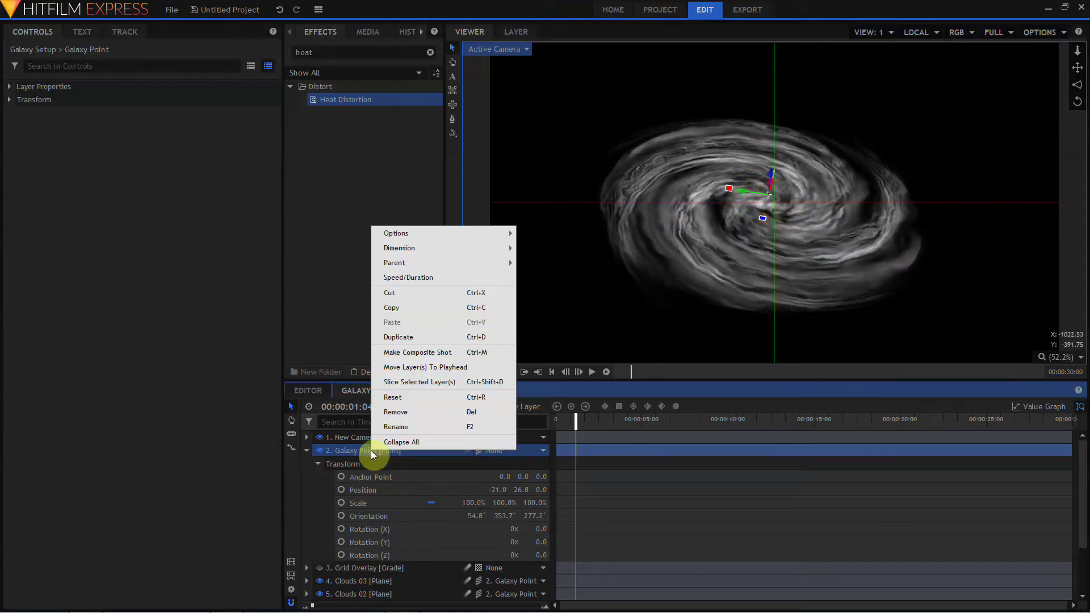
pyautogui.click(398, 405)
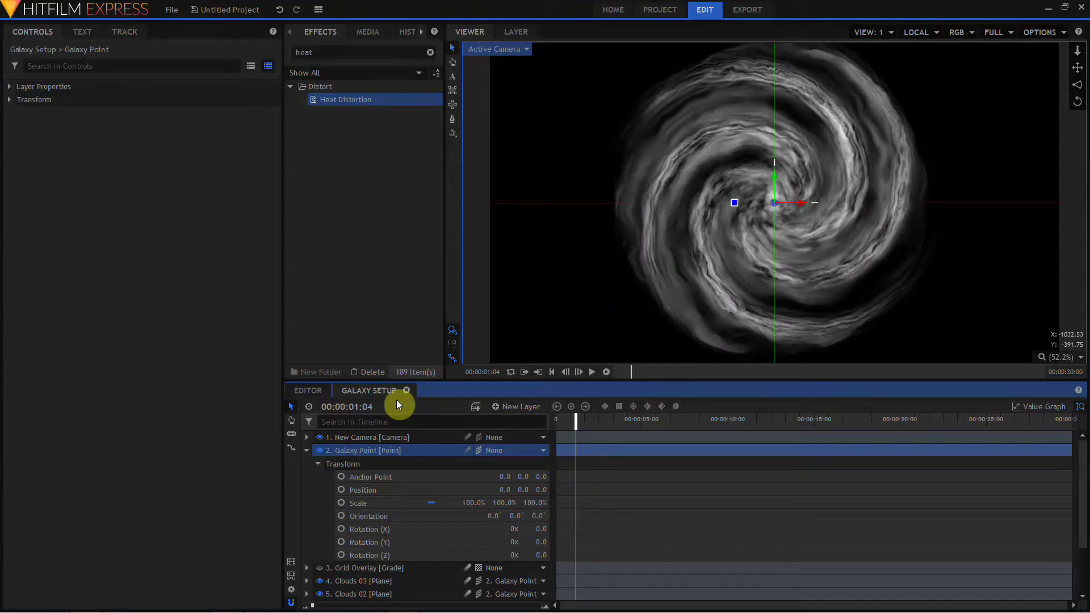
# Isolate Clouds 01 by hiding Clouds 03 and Clouds 02, and collapse its Diffuse and Heat Distortion settings.
pyautogui.click(307, 451)
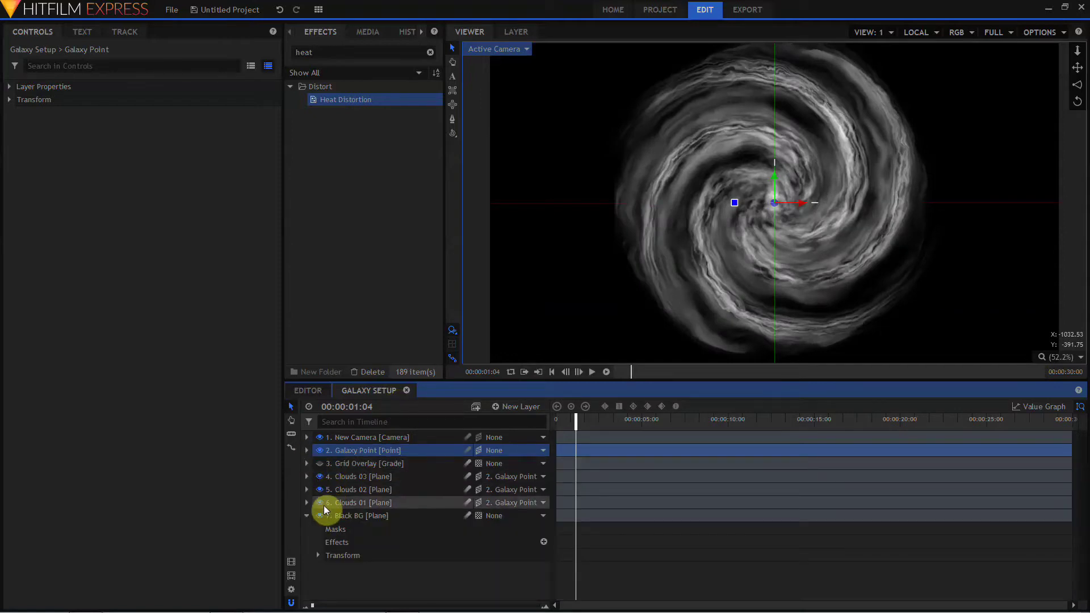
pyautogui.click(319, 476)
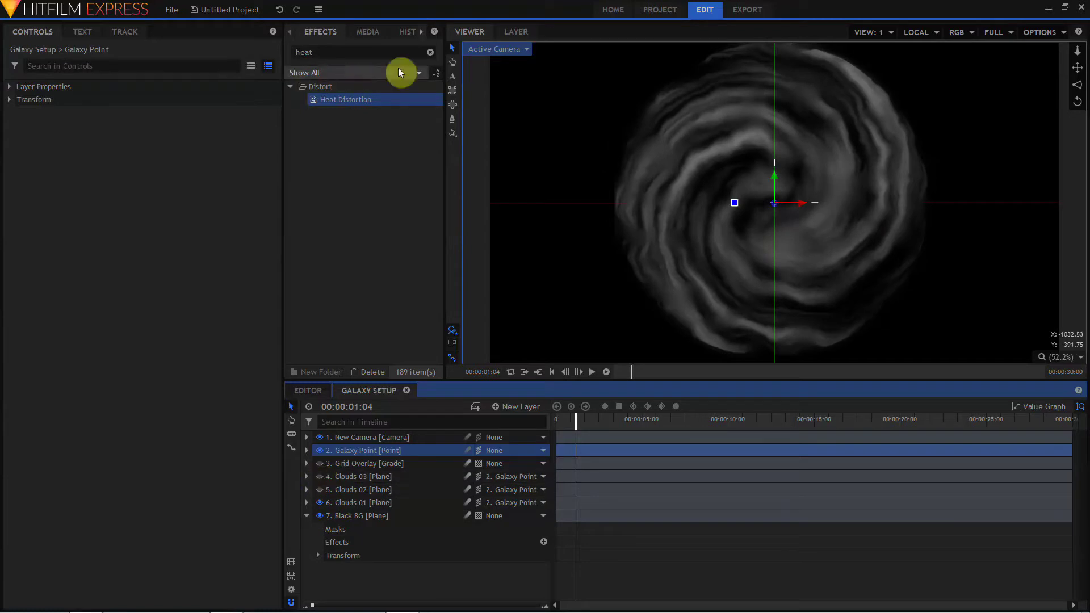
pyautogui.click(430, 53)
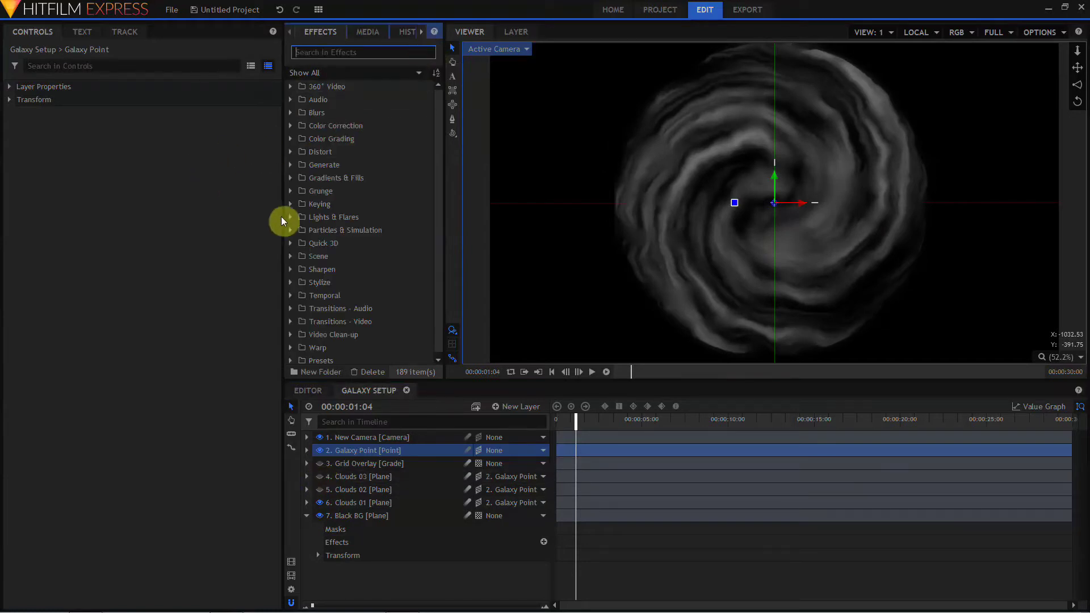
pyautogui.click(357, 503)
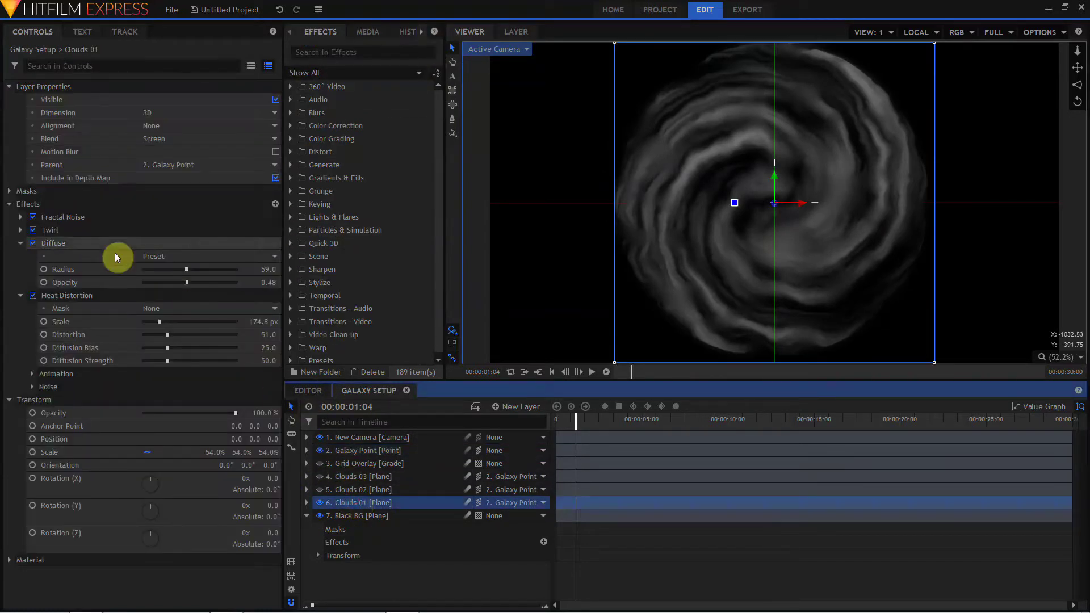
pyautogui.click(21, 295)
pyautogui.click(21, 242)
# Add a Gamma effect to Clouds 01 with Red Gamma 0.5 and Blue Gamma 1.1.
pyautogui.click(333, 53)
pyautogui.write('gamm')
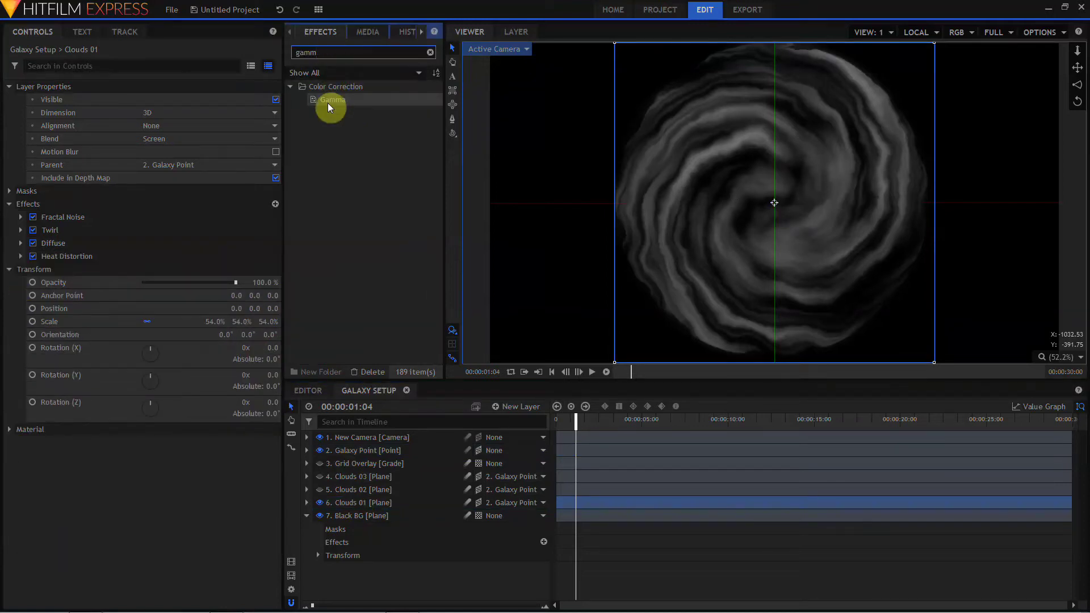
pyautogui.moveTo(333, 101); pyautogui.dragTo(24, 276)
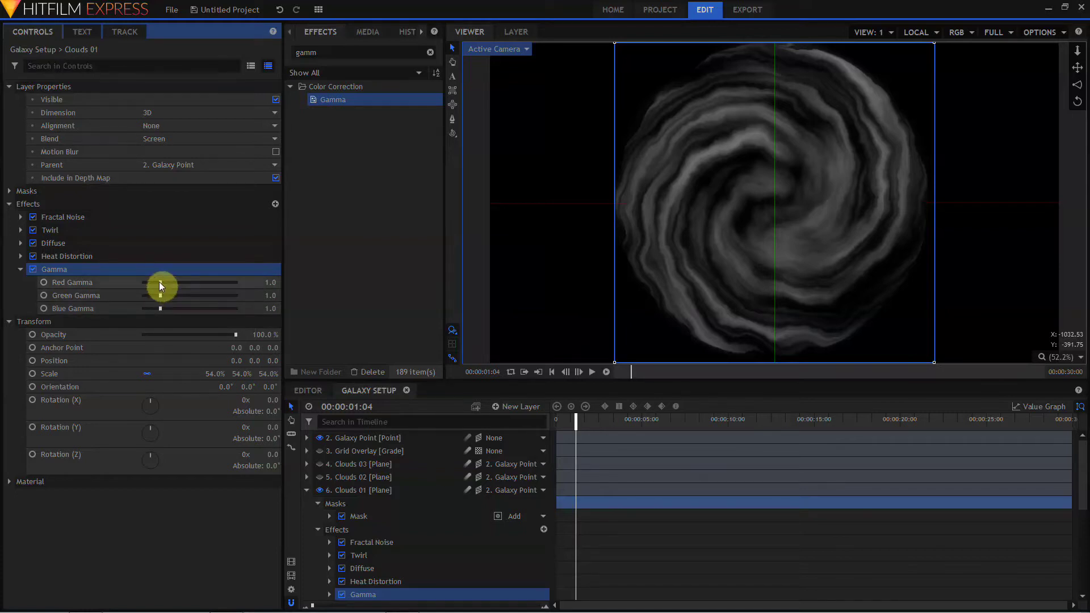
pyautogui.moveTo(160, 282); pyautogui.dragTo(158, 281)
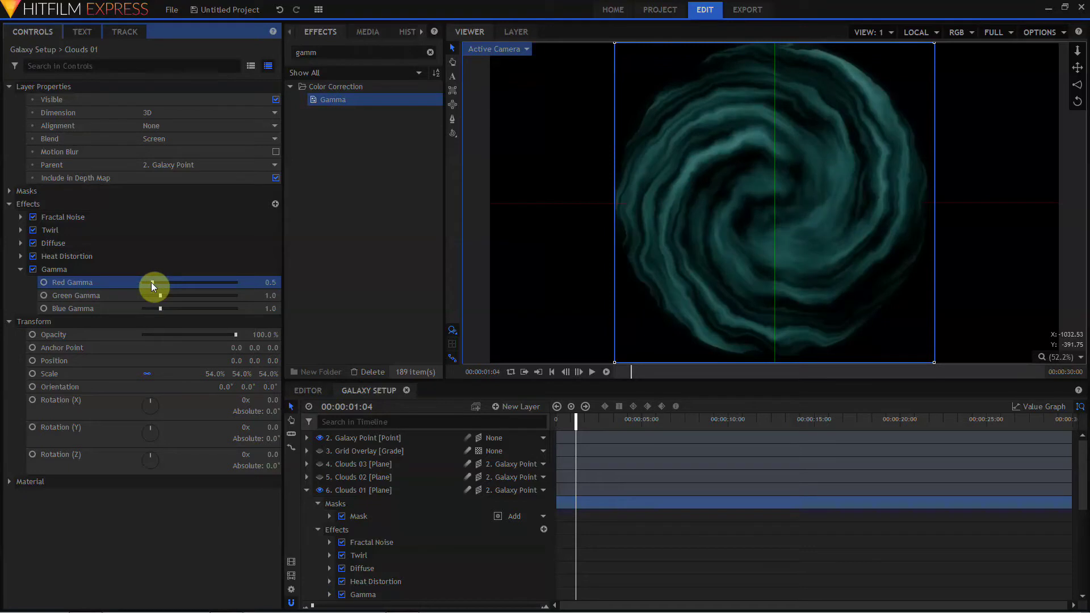
pyautogui.moveTo(160, 309); pyautogui.dragTo(162, 309)
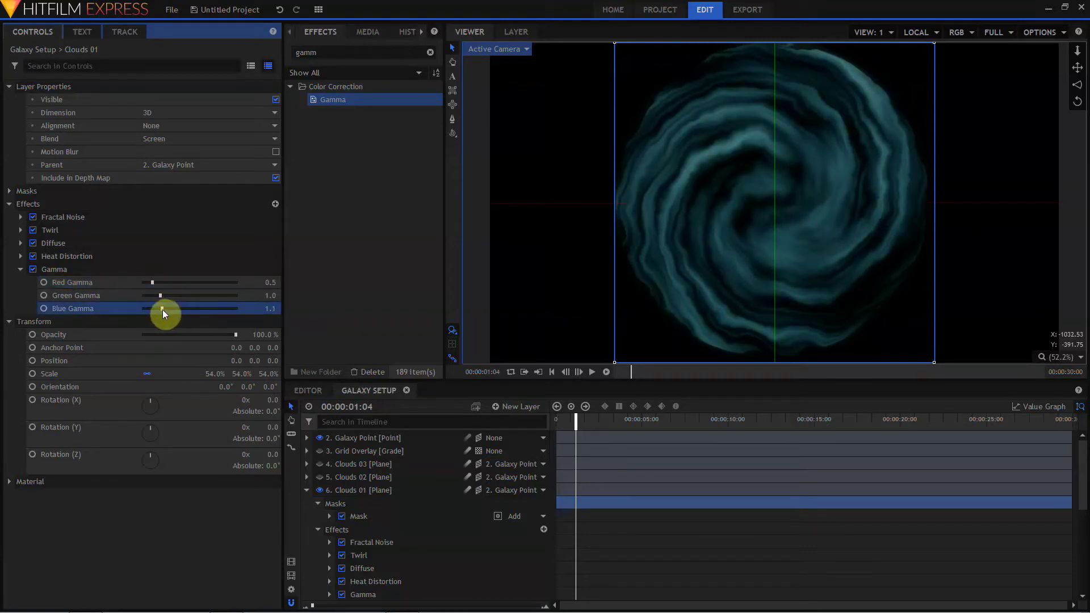
# Hide Clouds 01, show Clouds 02 and add a Color Balance effect to it.
pyautogui.click(312, 490)
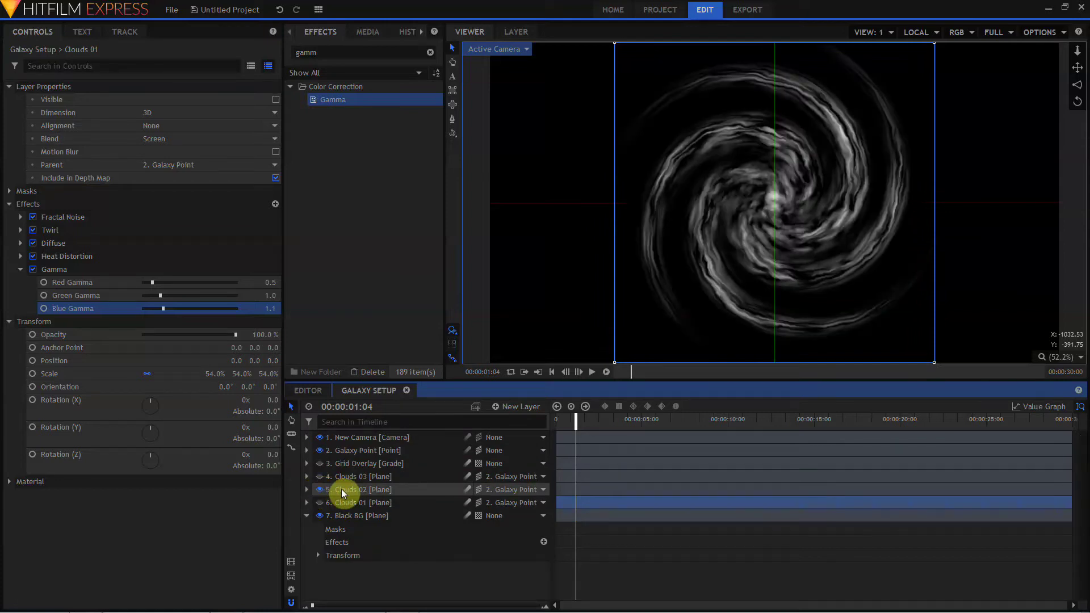
pyautogui.click(343, 491)
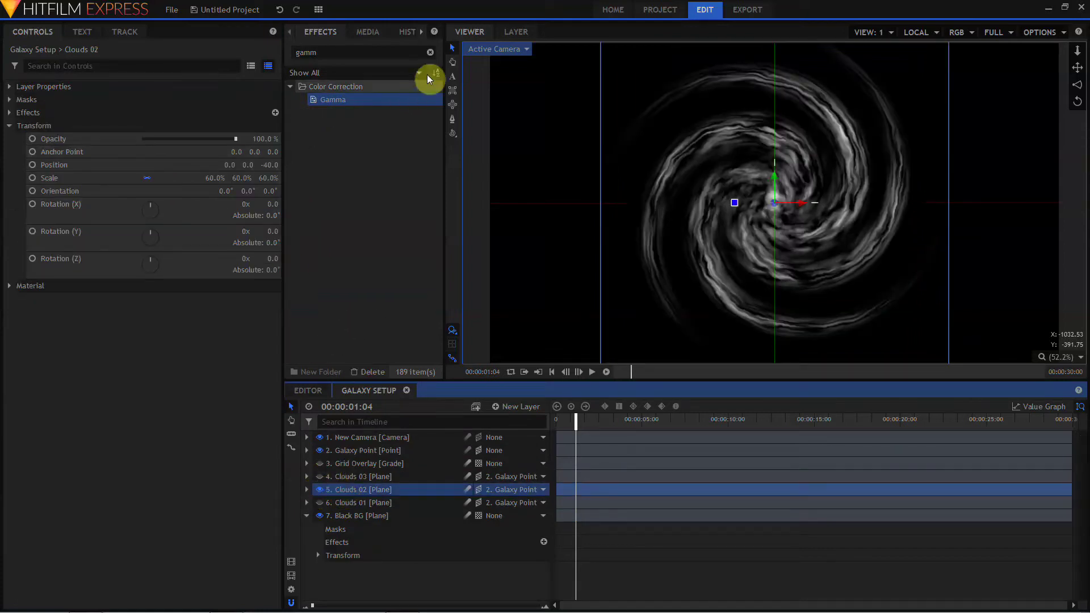
pyautogui.click(429, 52)
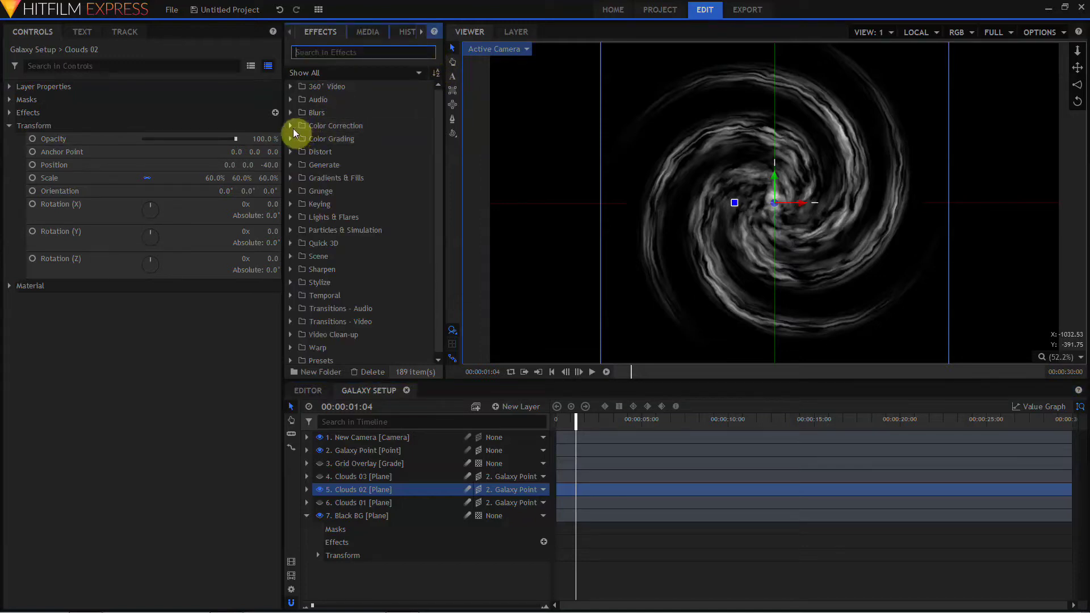
pyautogui.click(291, 126)
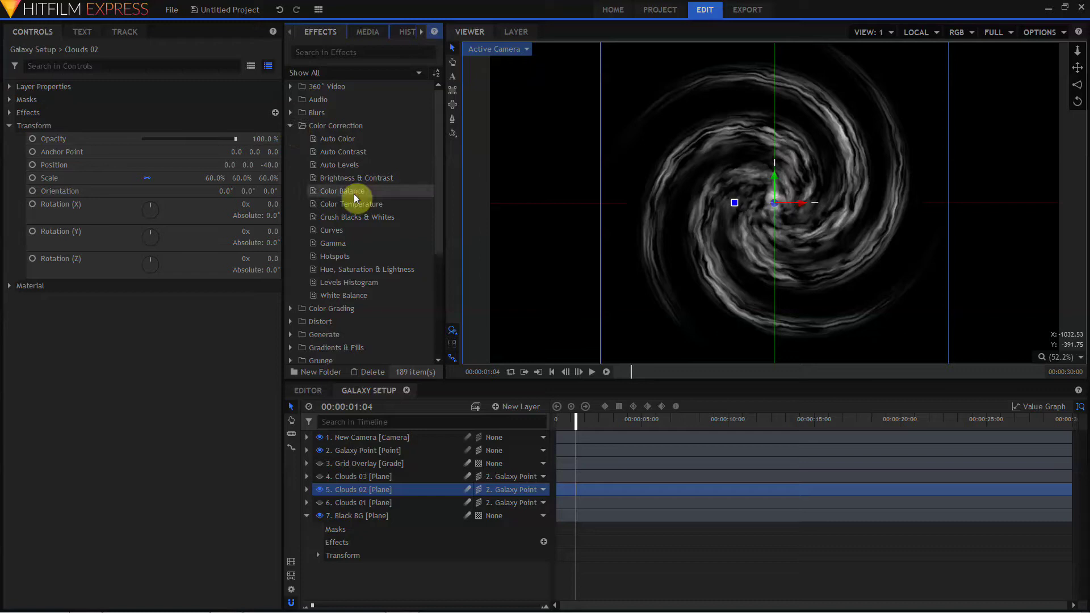
pyautogui.moveTo(355, 197); pyautogui.dragTo(32, 191)
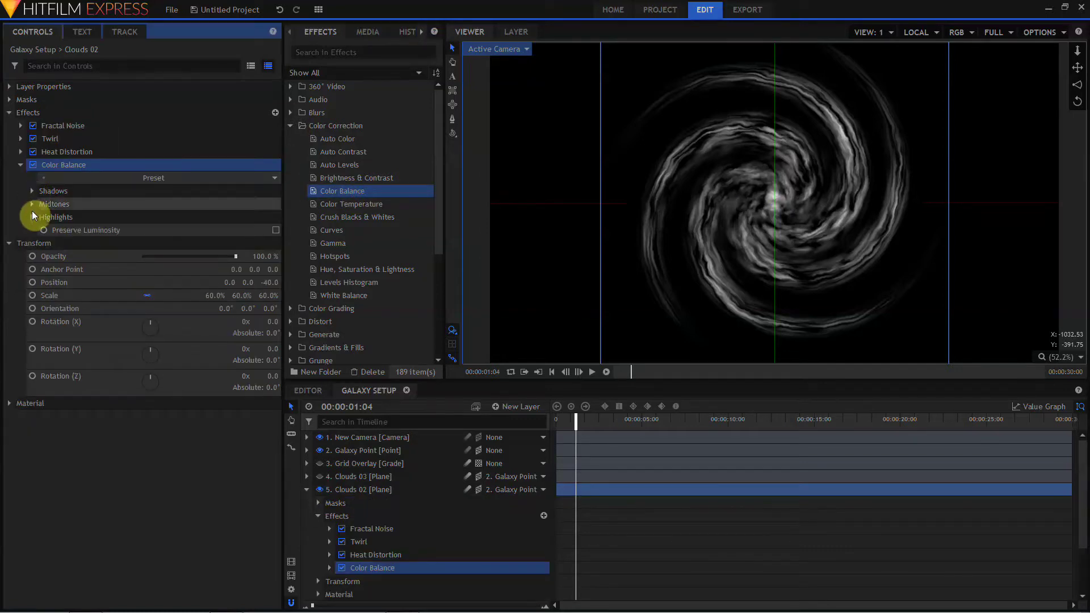
# Set the Clouds 02 Color Balance highlights to green -68 and blue -54, and its midtones to green -40 and blue -58.
pyautogui.click(32, 217)
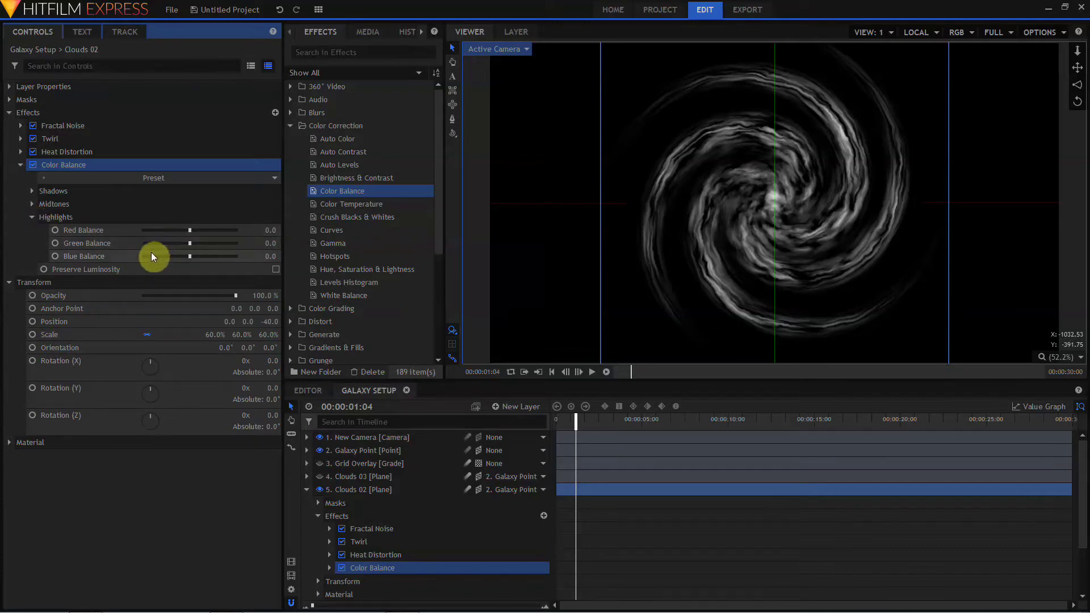
pyautogui.click(189, 256)
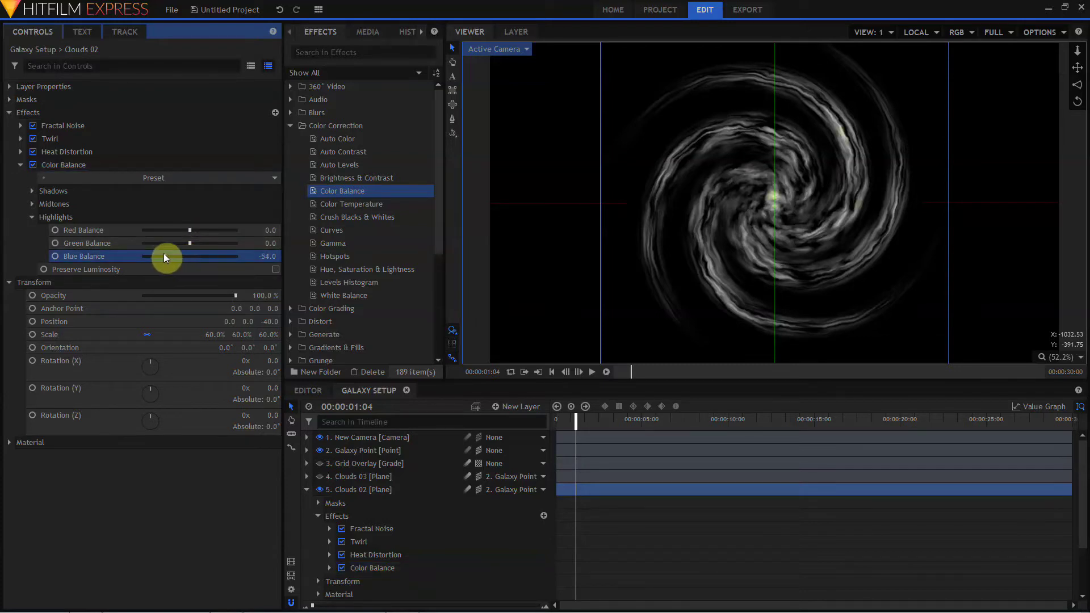
pyautogui.moveTo(188, 243); pyautogui.dragTo(169, 242)
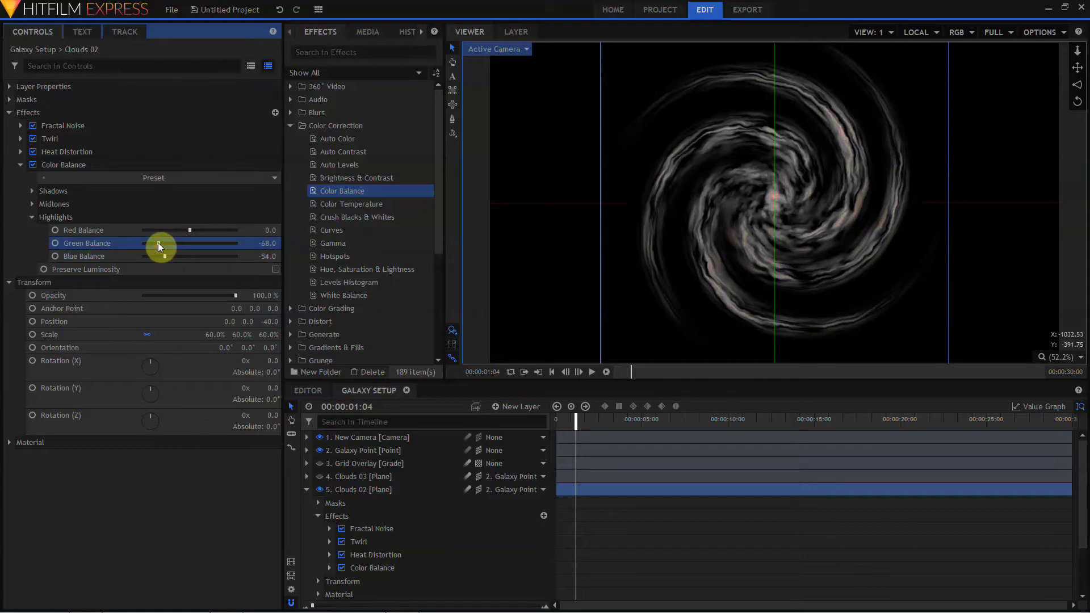
pyautogui.click(32, 204)
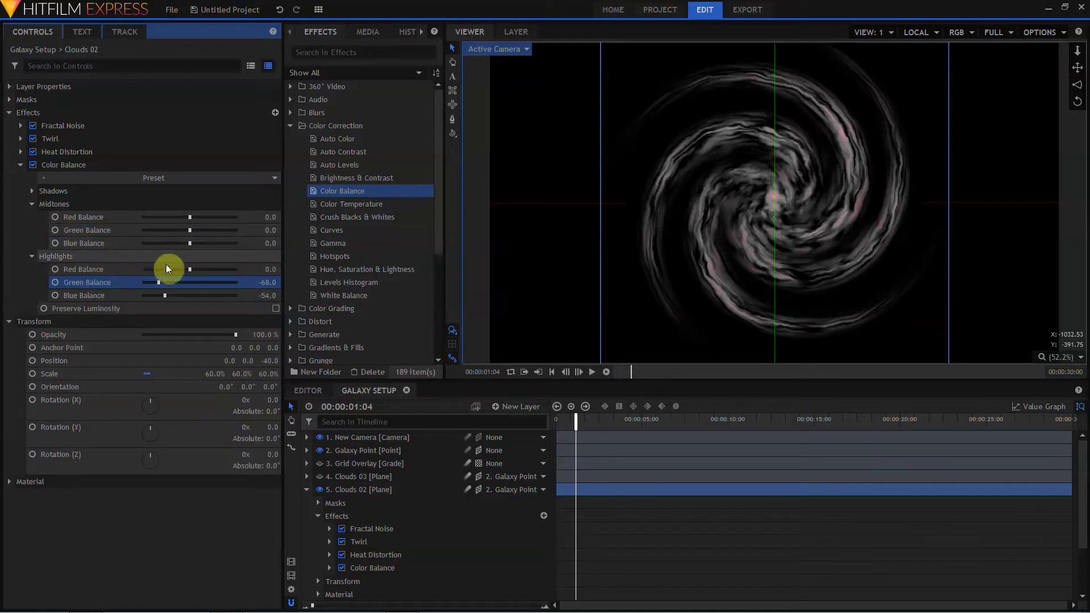
pyautogui.moveTo(190, 243); pyautogui.dragTo(171, 230)
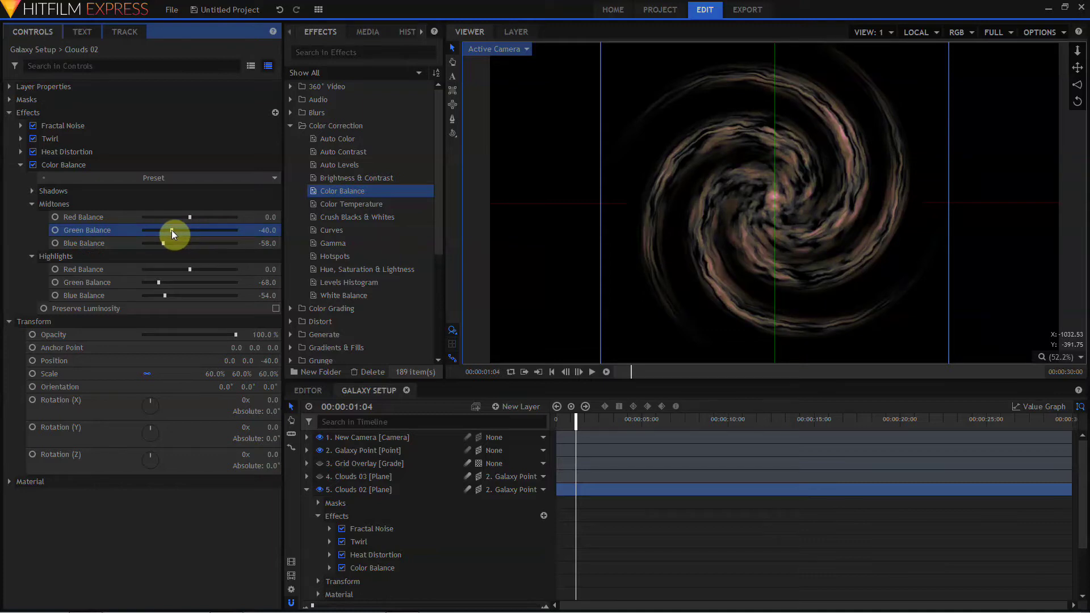
# Set the Clouds 02 Color Balance shadows to green -30 and blue -8, and its midtones green to -32.
pyautogui.click(30, 192)
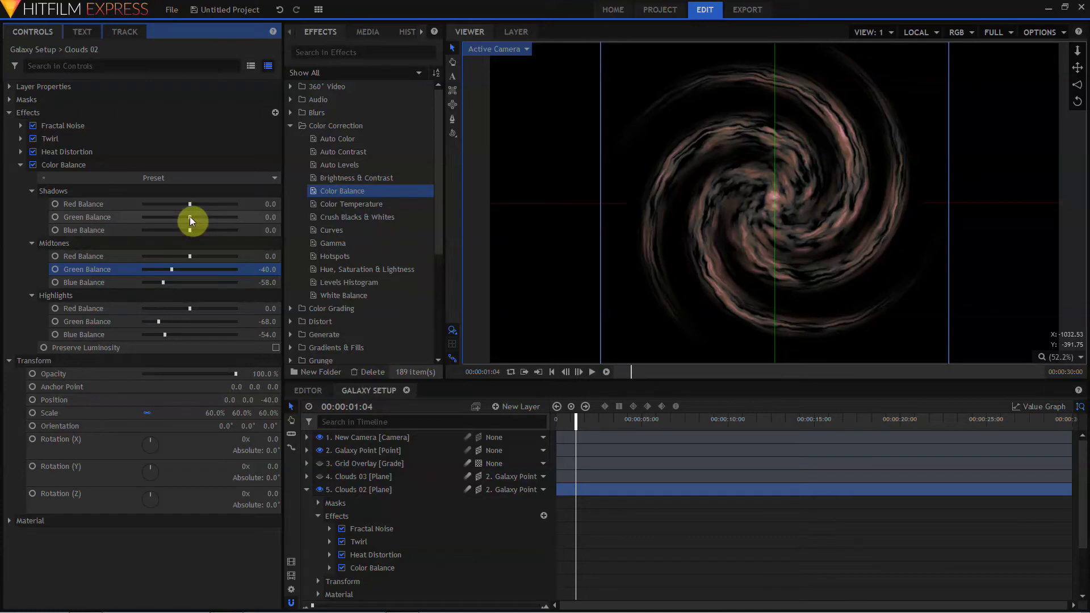
pyautogui.moveTo(190, 220); pyautogui.dragTo(183, 220)
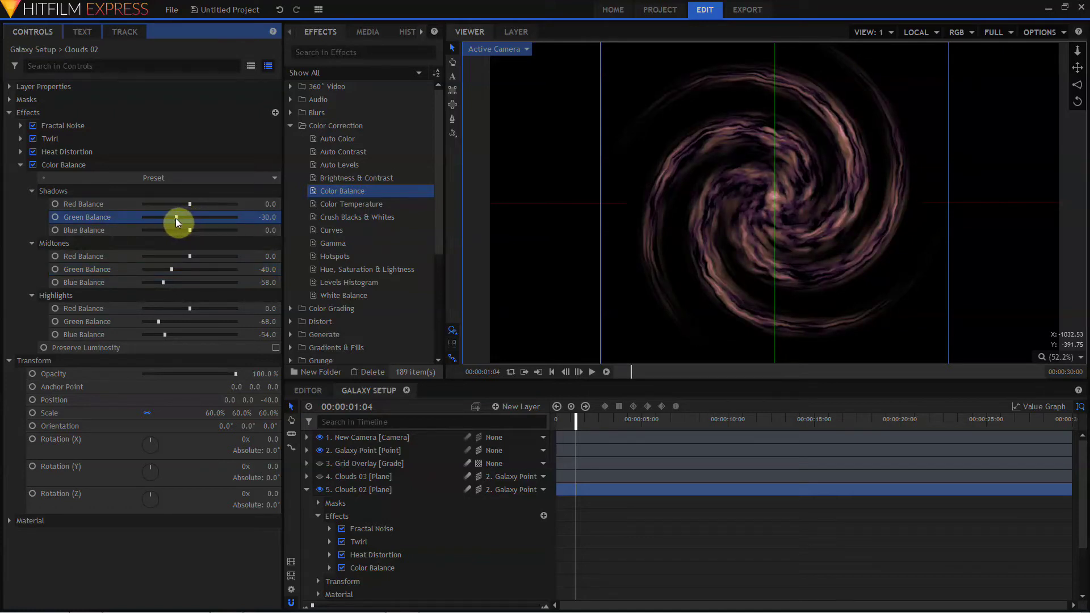
pyautogui.moveTo(189, 229); pyautogui.dragTo(186, 229)
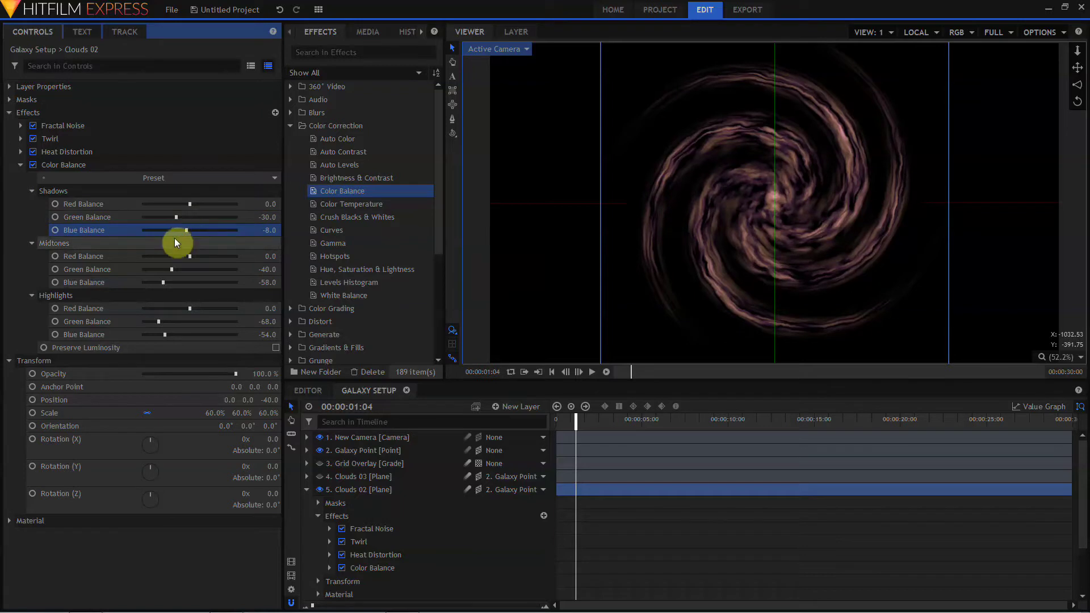
pyautogui.moveTo(172, 269); pyautogui.dragTo(175, 270)
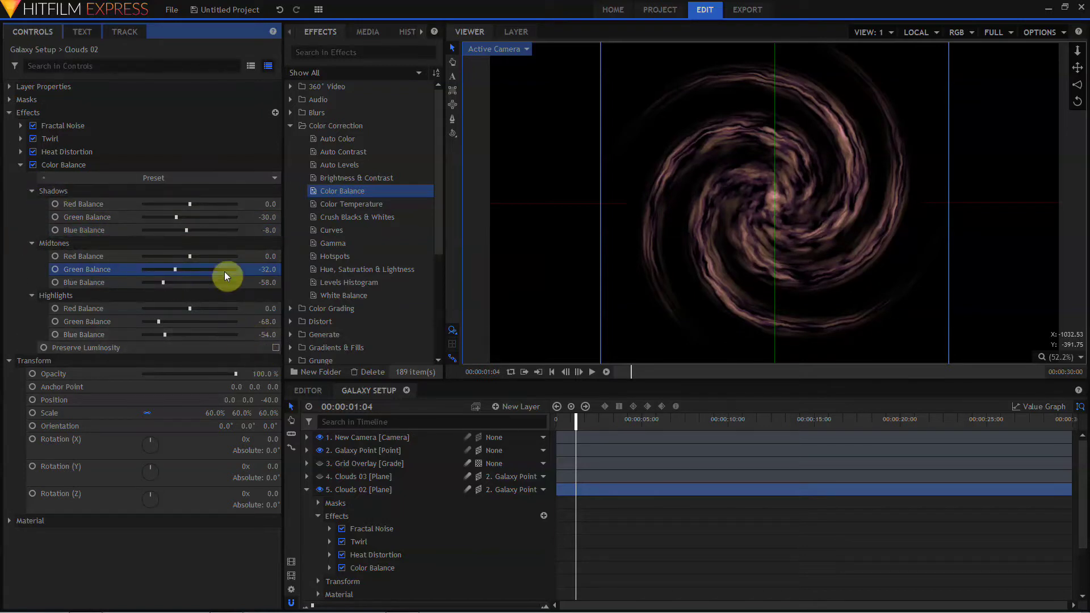
# Hide Clouds 02, show Clouds 03 and add a Radial Gradient effect to it, placed above Fractal Noise.
pyautogui.click(320, 490)
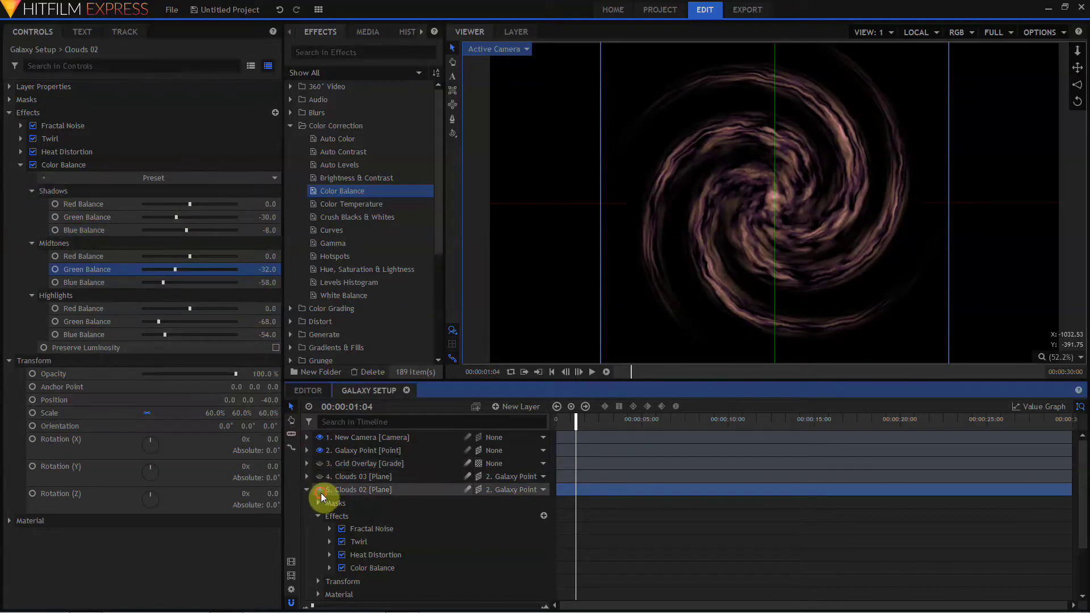
pyautogui.click(320, 483)
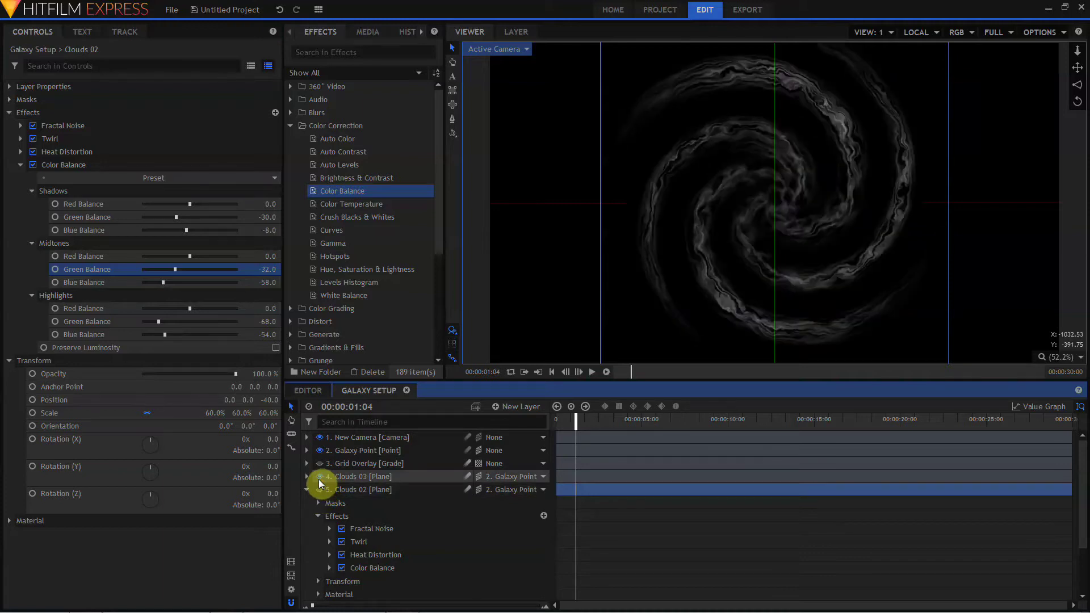
pyautogui.scroll(-1, 290, 170)
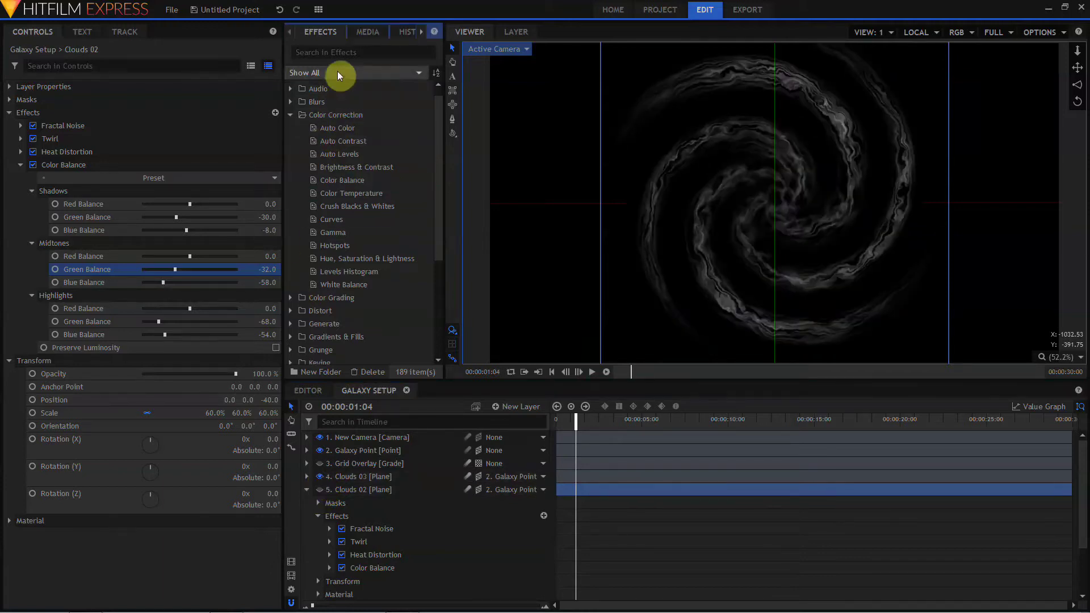
pyautogui.click(341, 53)
pyautogui.write('radi')
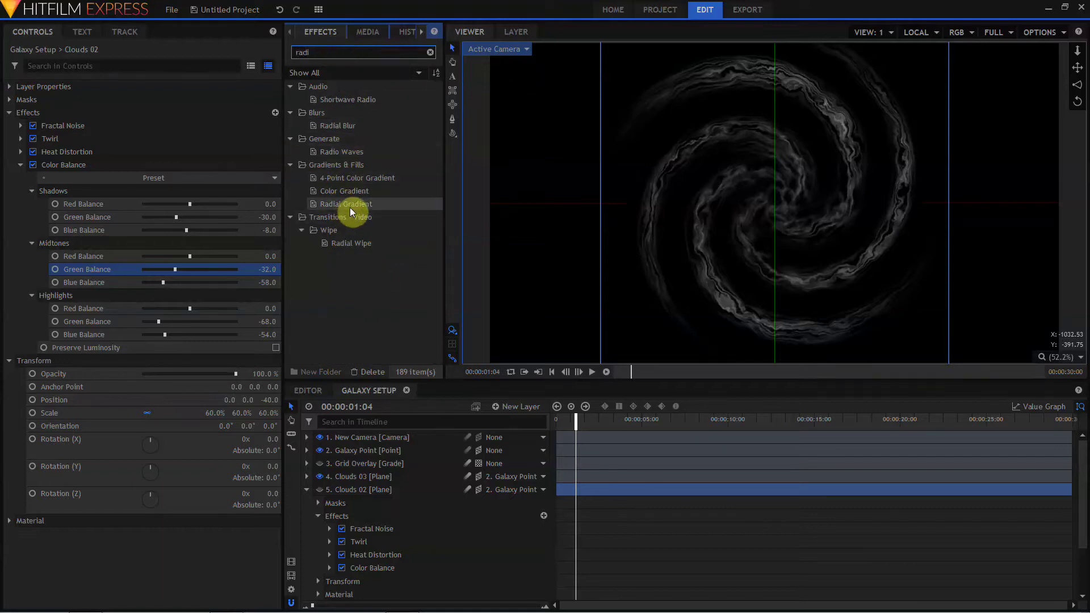
pyautogui.moveTo(350, 207); pyautogui.dragTo(69, 134)
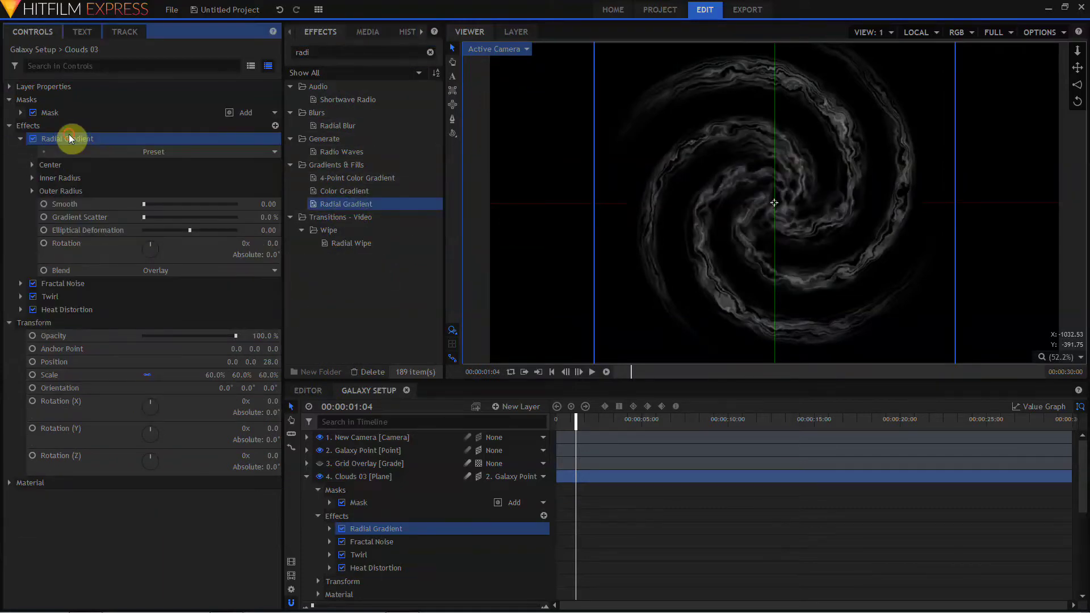
# Disable Fractal Noise, Heat Distortion and Twirl on Clouds 03, and set the Radial Gradient blend to None.
pyautogui.click(33, 283)
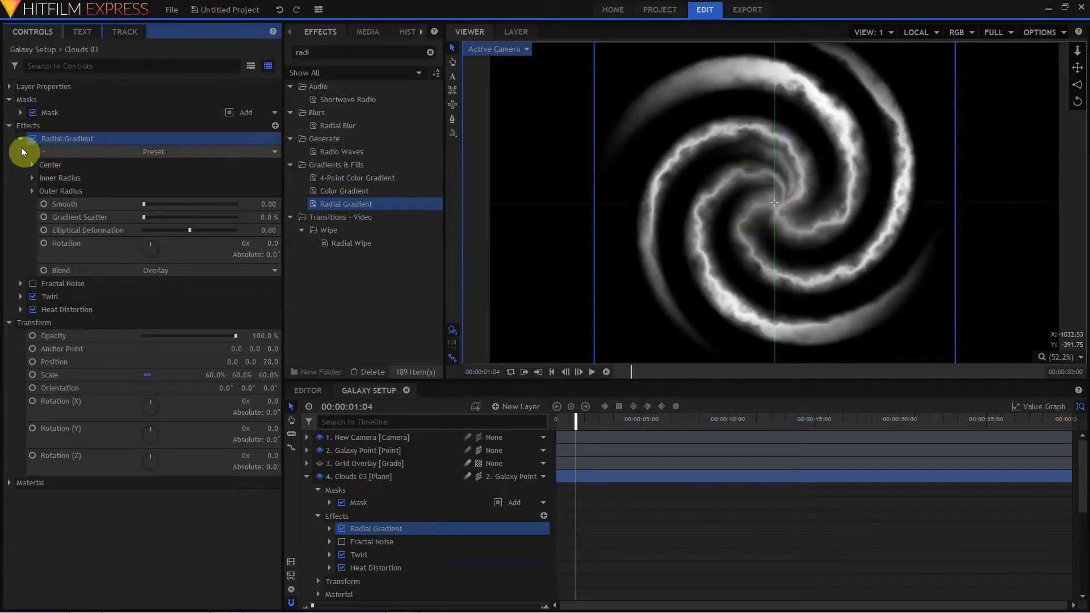
pyautogui.click(179, 271)
pyautogui.click(179, 282)
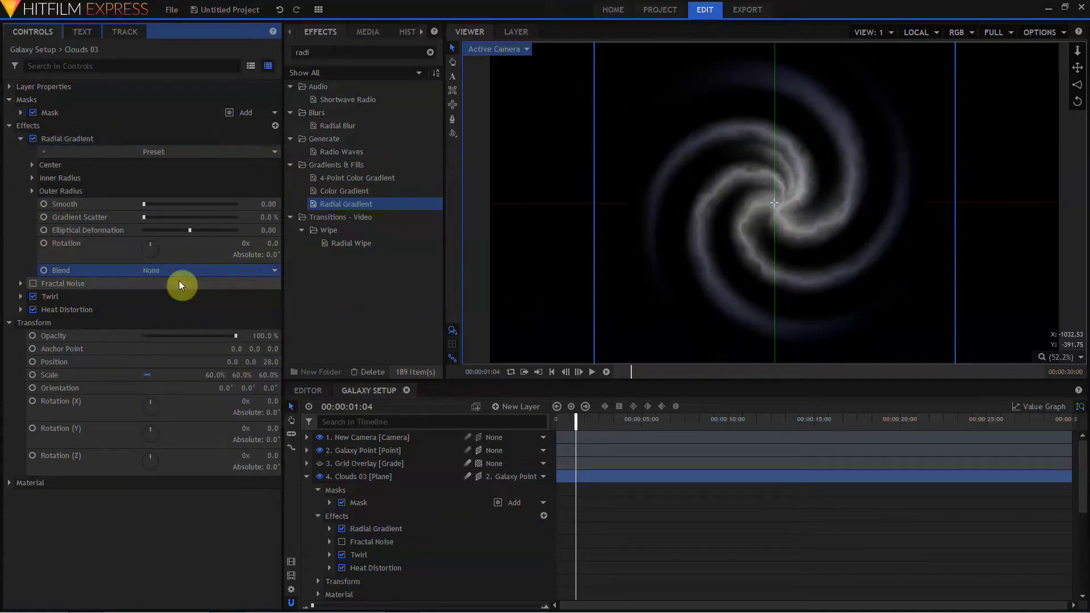
pyautogui.click(33, 309)
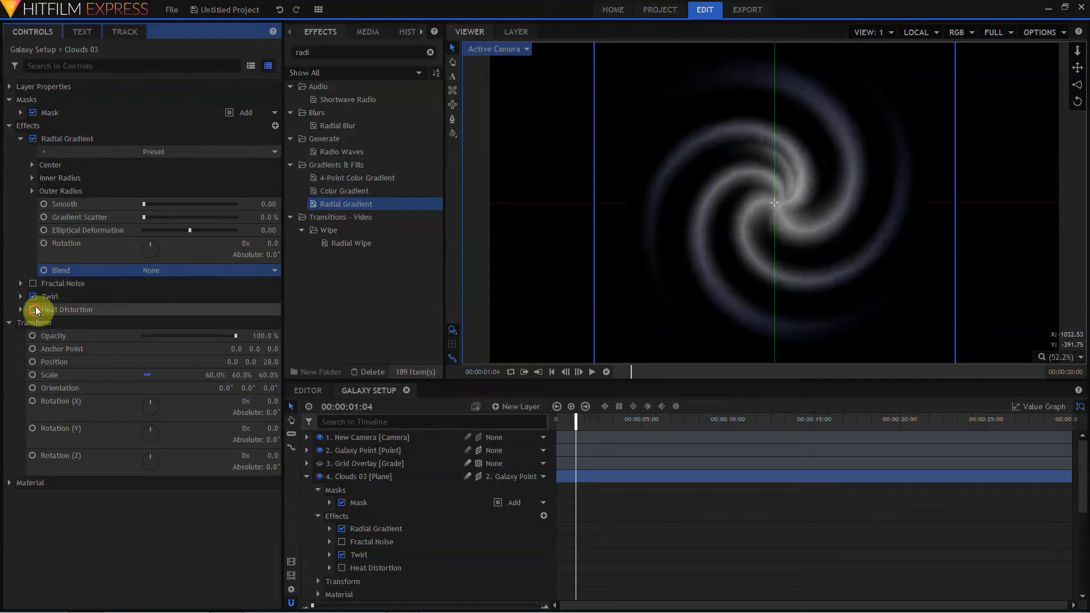
pyautogui.click(33, 296)
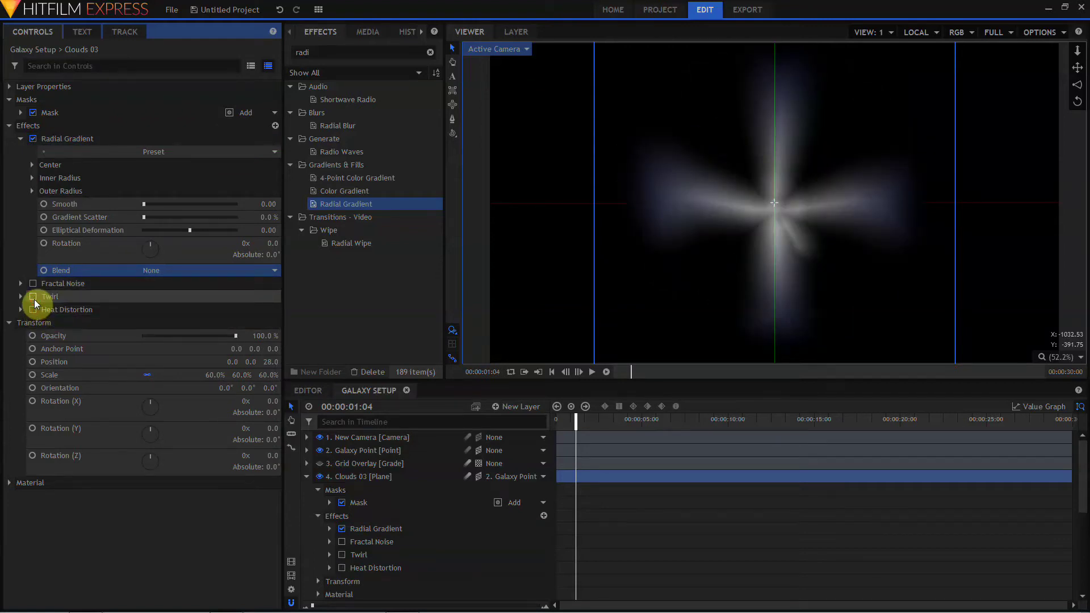
# Set the Radial Gradient's inner radius color to light cyan, #aaffff.
pyautogui.click(50, 164)
pyautogui.click(103, 205)
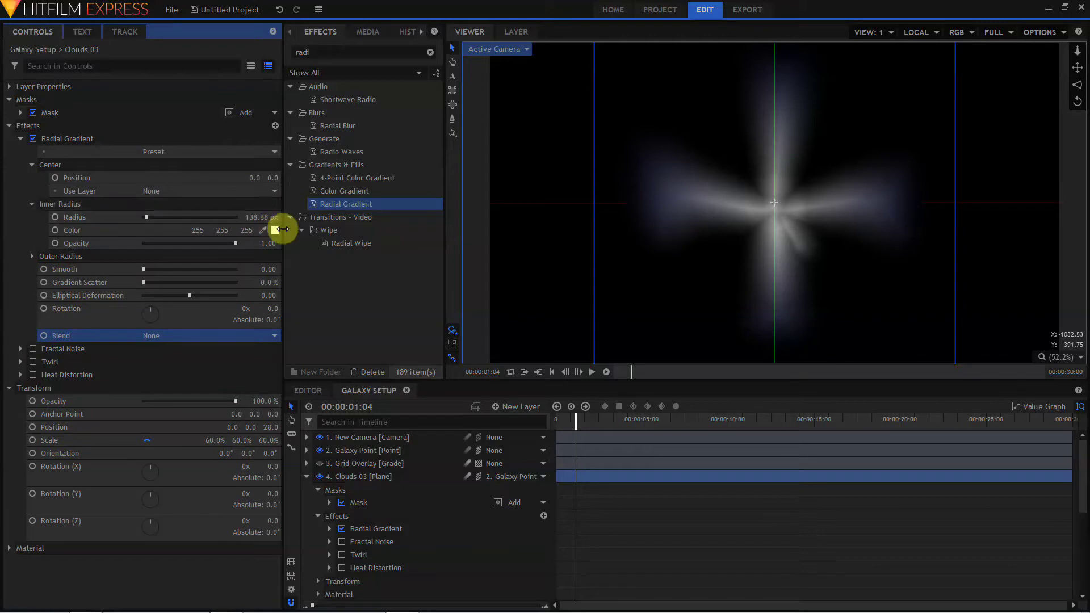
pyautogui.click(275, 231)
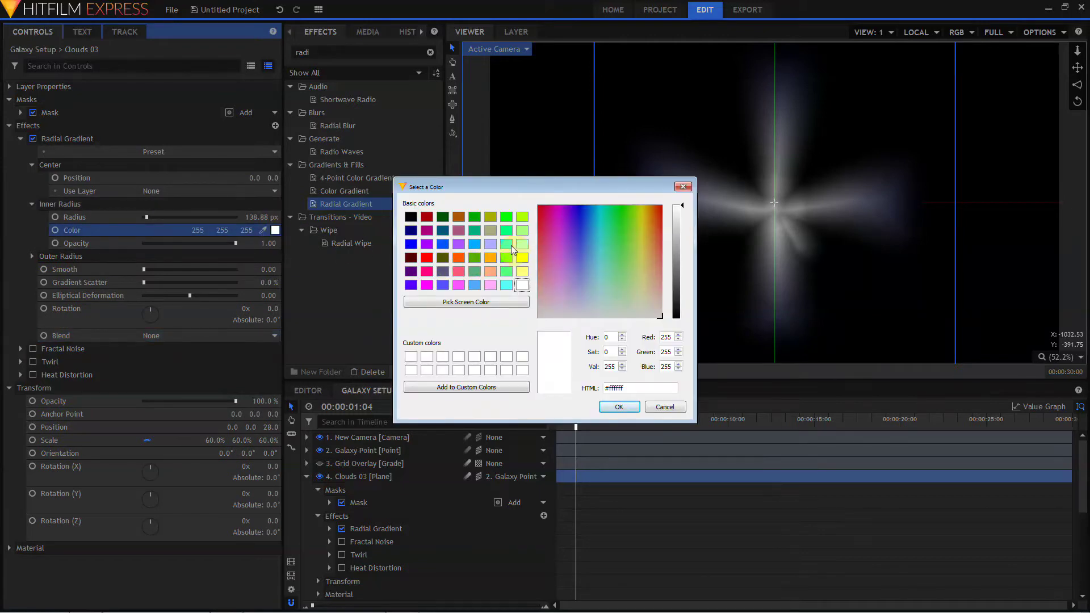
pyautogui.click(522, 244)
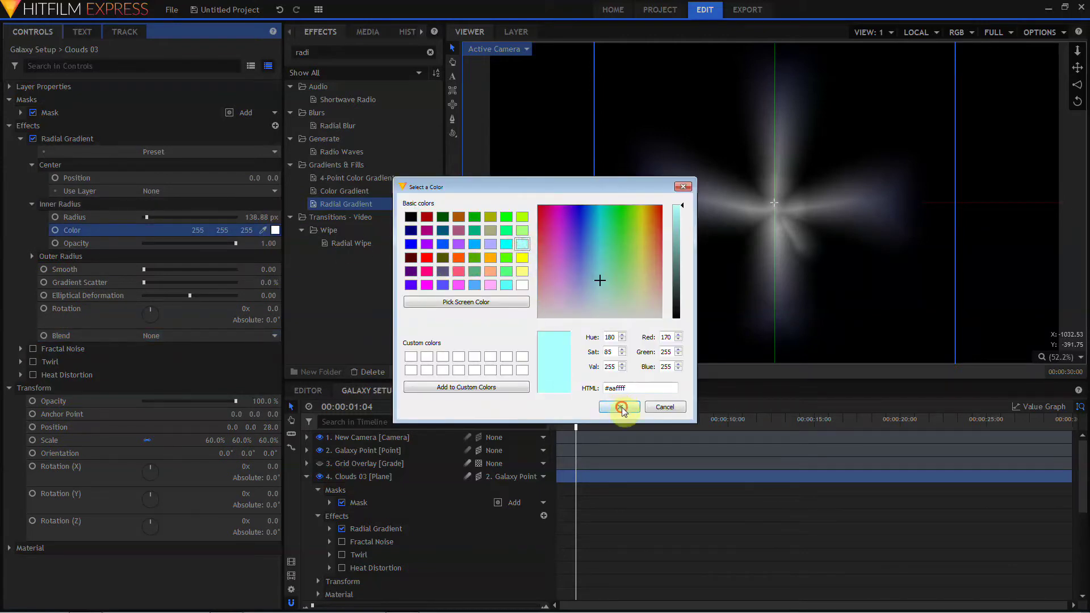
pyautogui.click(619, 406)
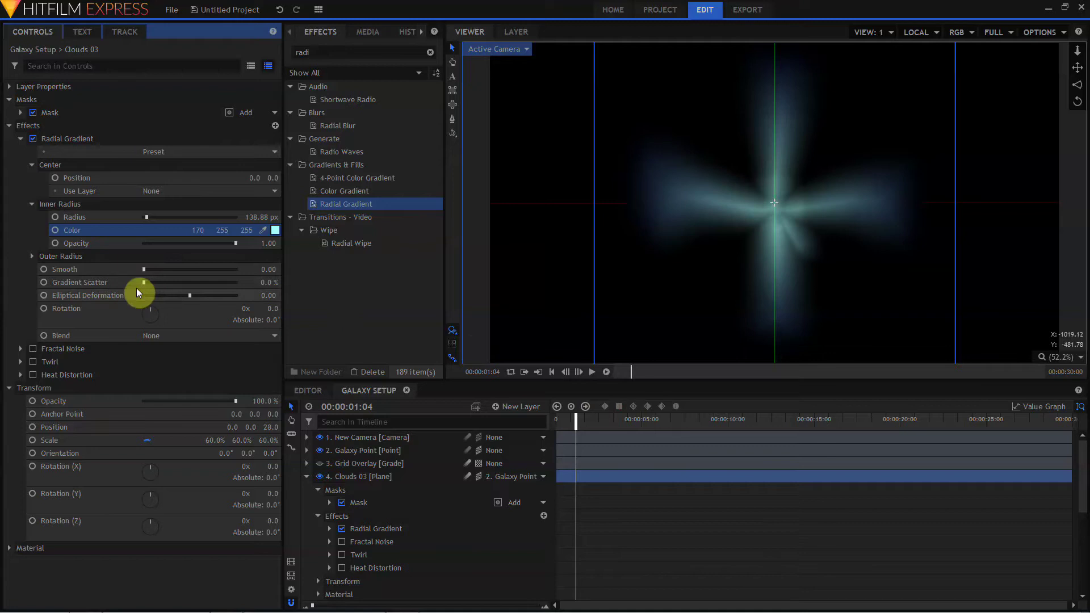
# Set the Radial Gradient's outer radius color to dark red (85, 0, 0) and its outer opacity to 1.00.
pyautogui.click(32, 256)
pyautogui.click(276, 282)
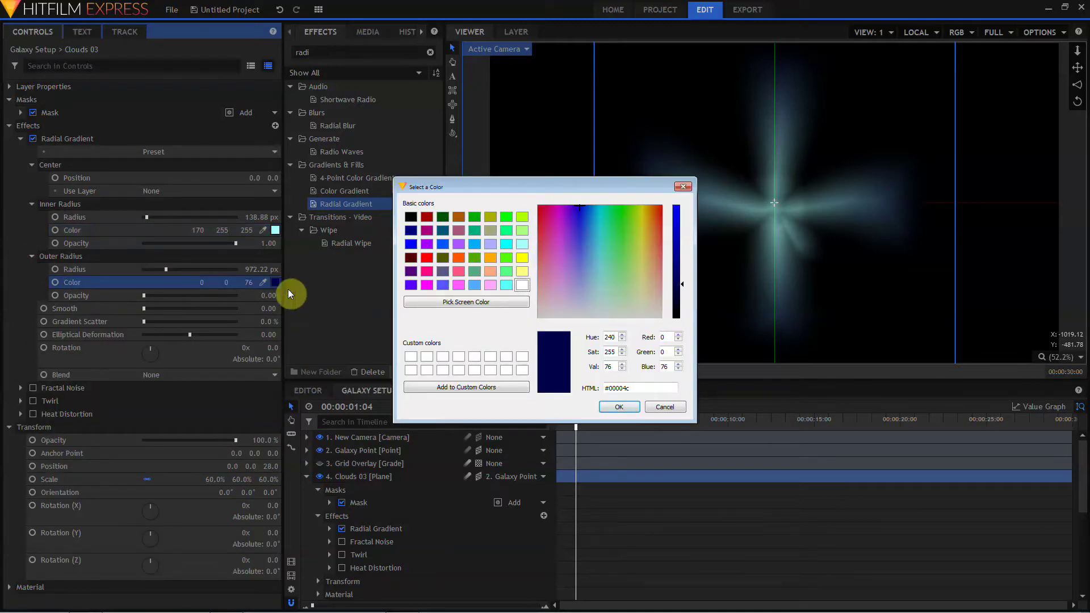
pyautogui.click(430, 217)
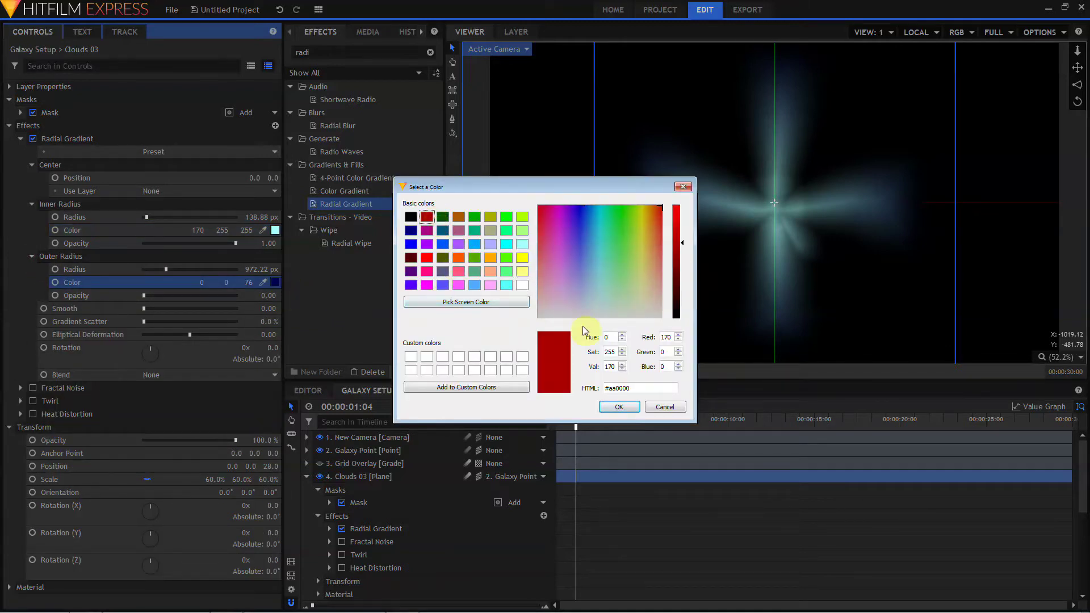
pyautogui.click(619, 407)
pyautogui.moveTo(144, 298); pyautogui.dragTo(247, 297)
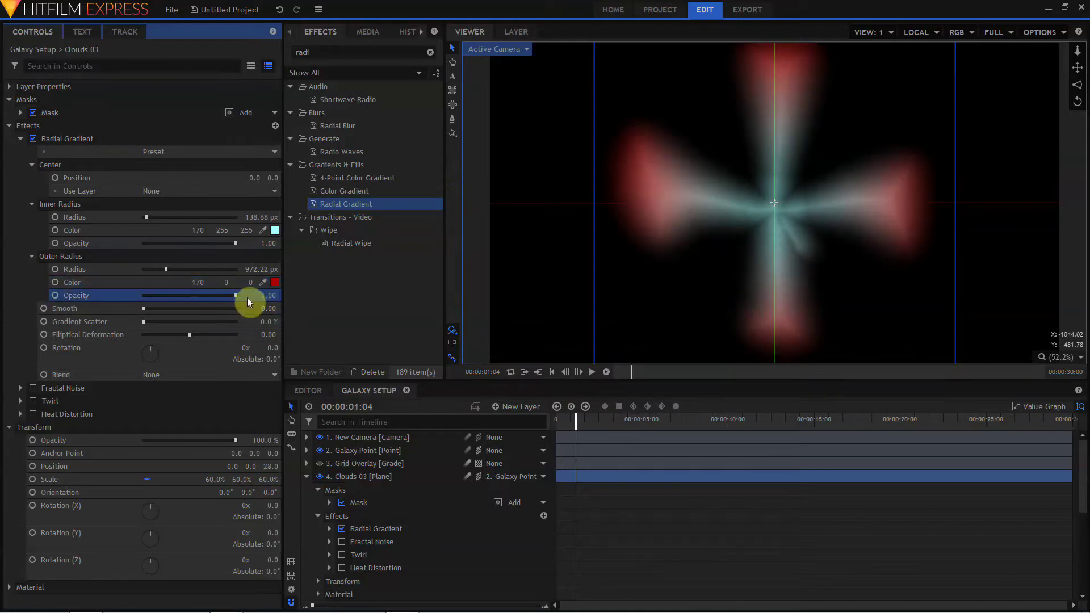
pyautogui.click(275, 282)
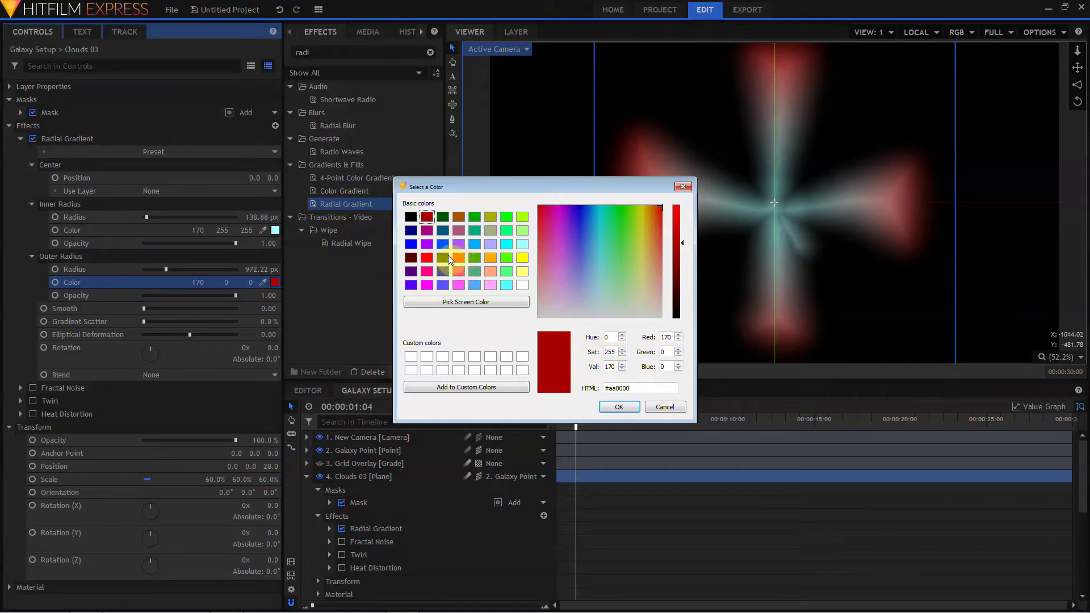
pyautogui.click(415, 257)
pyautogui.click(619, 406)
# Re-enable Fractal Noise, Twirl and Heat Distortion on Clouds 03, with the Fractal Noise blend set to Multiply.
pyautogui.click(26, 390)
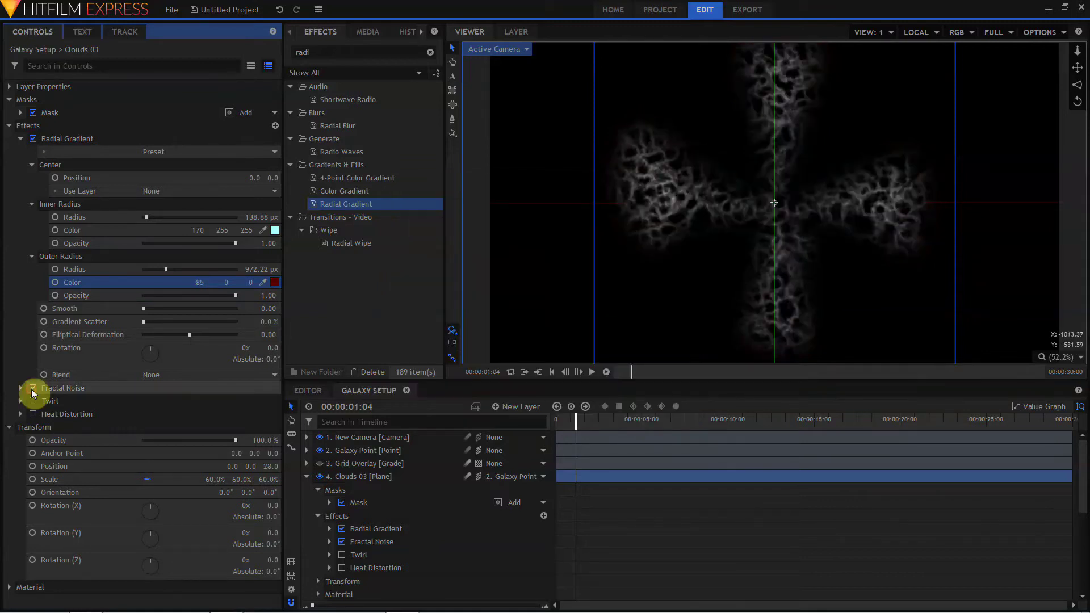
pyautogui.click(21, 388)
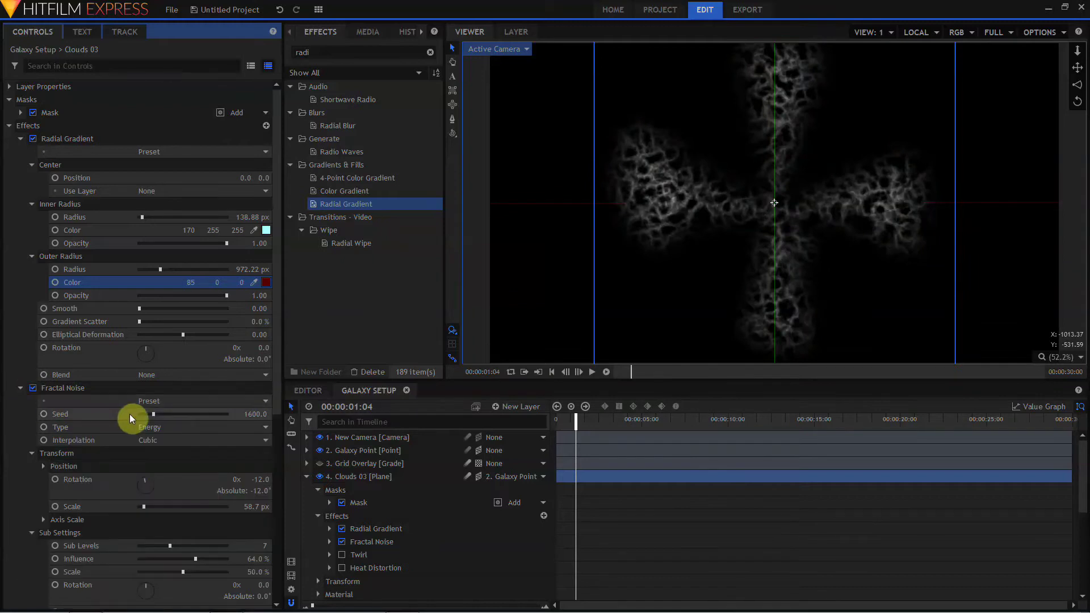
pyautogui.scroll(-6, 132, 415)
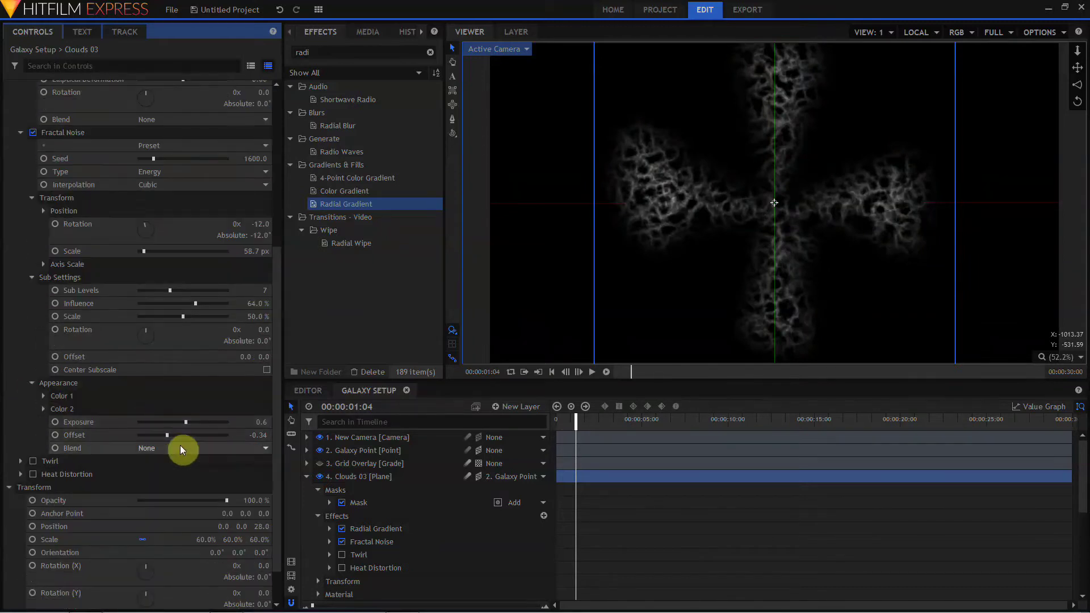
pyautogui.click(181, 449)
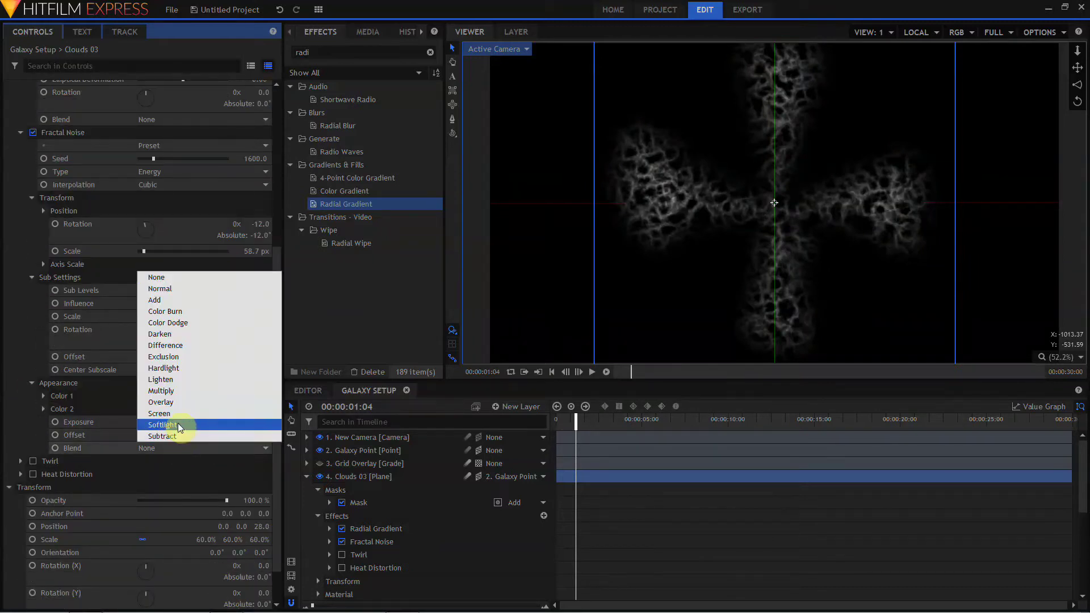
pyautogui.click(177, 406)
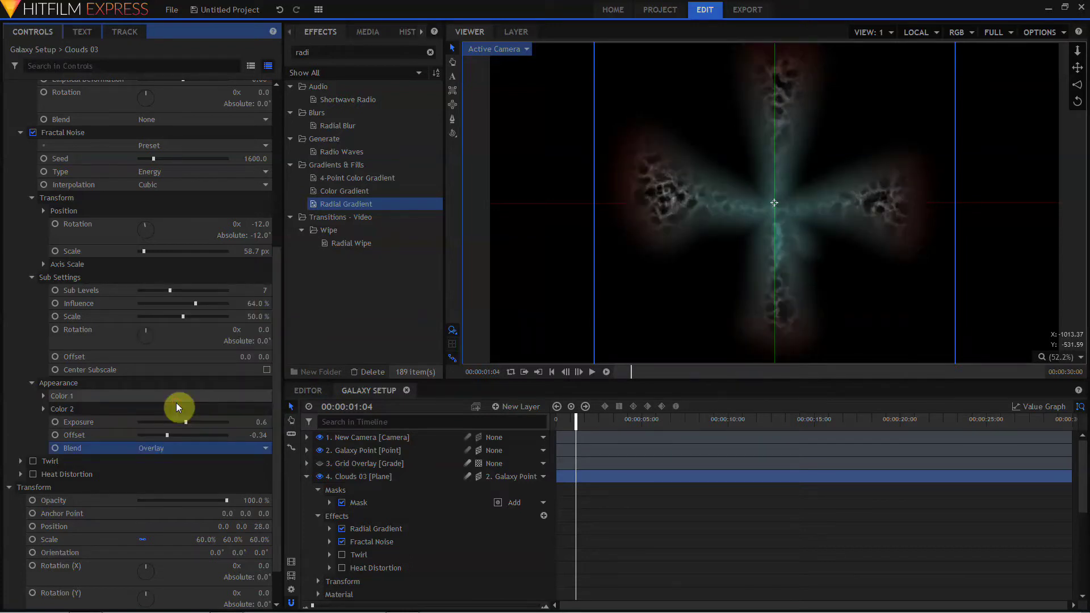
pyautogui.click(191, 444)
pyautogui.click(191, 445)
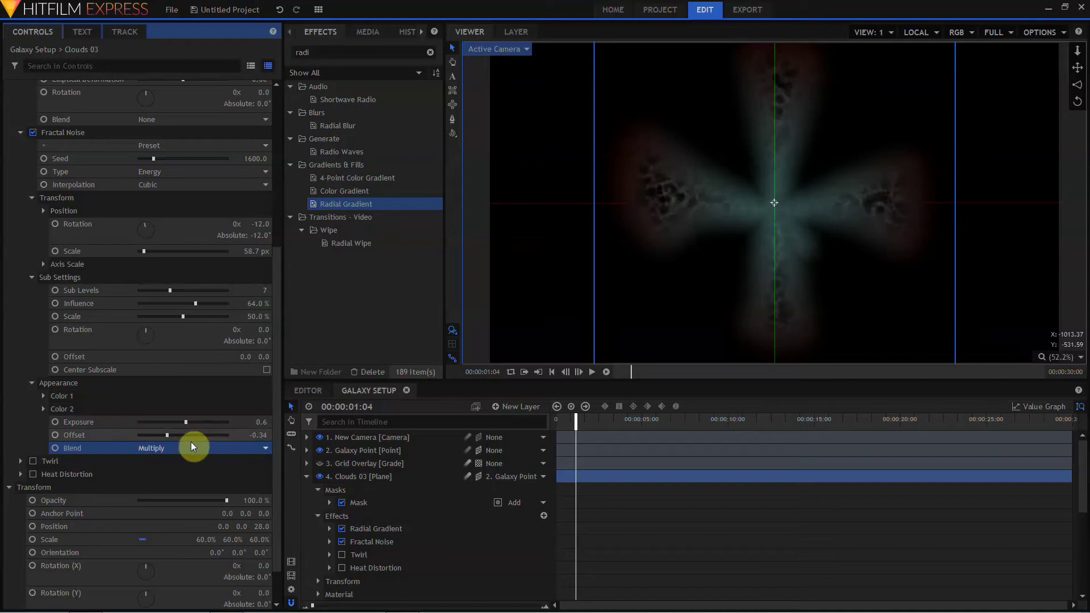
pyautogui.click(33, 462)
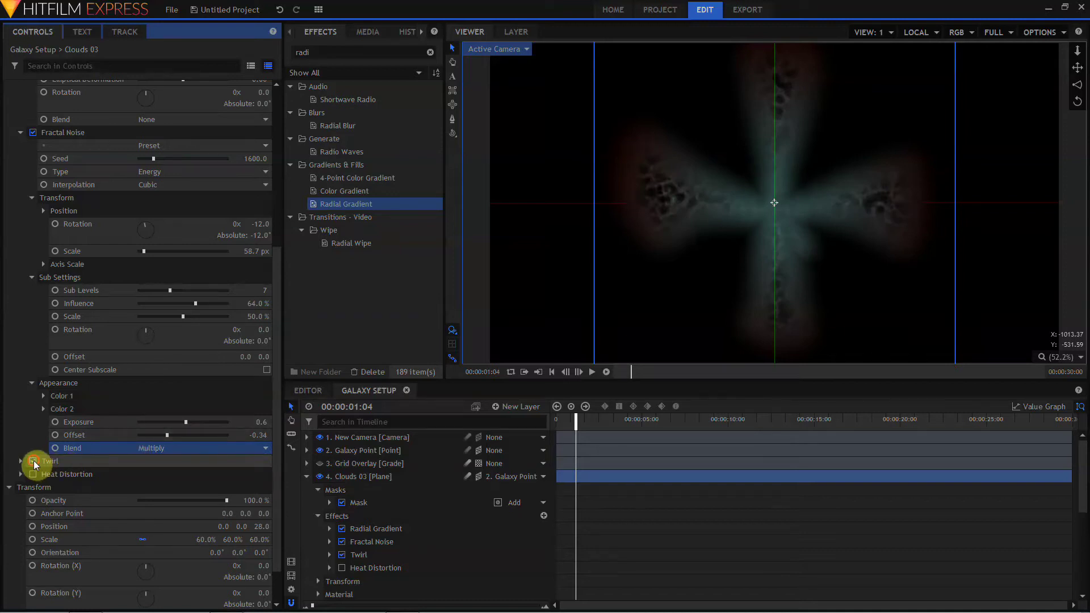
pyautogui.click(33, 474)
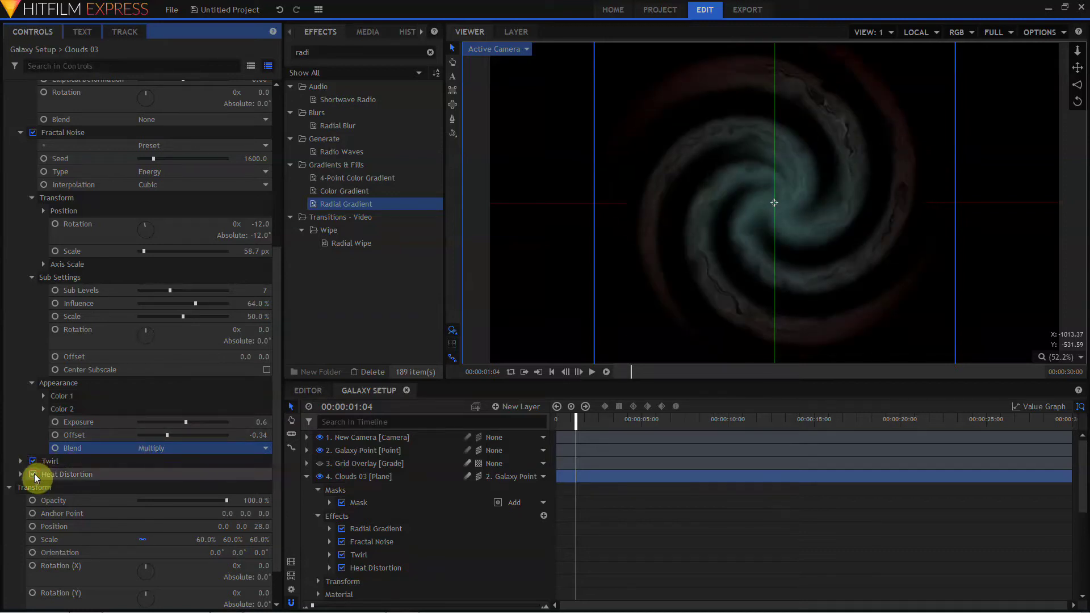
# Collapse the Clouds 03 layer and make Clouds 01 and Clouds 02 visible again.
pyautogui.click(307, 477)
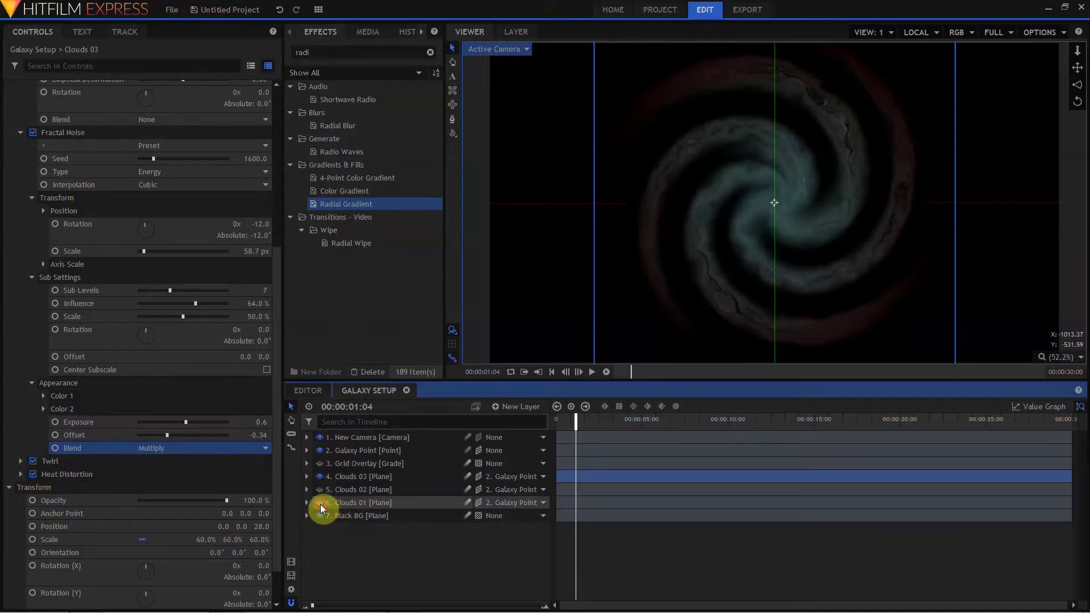
pyautogui.click(320, 503)
pyautogui.click(320, 491)
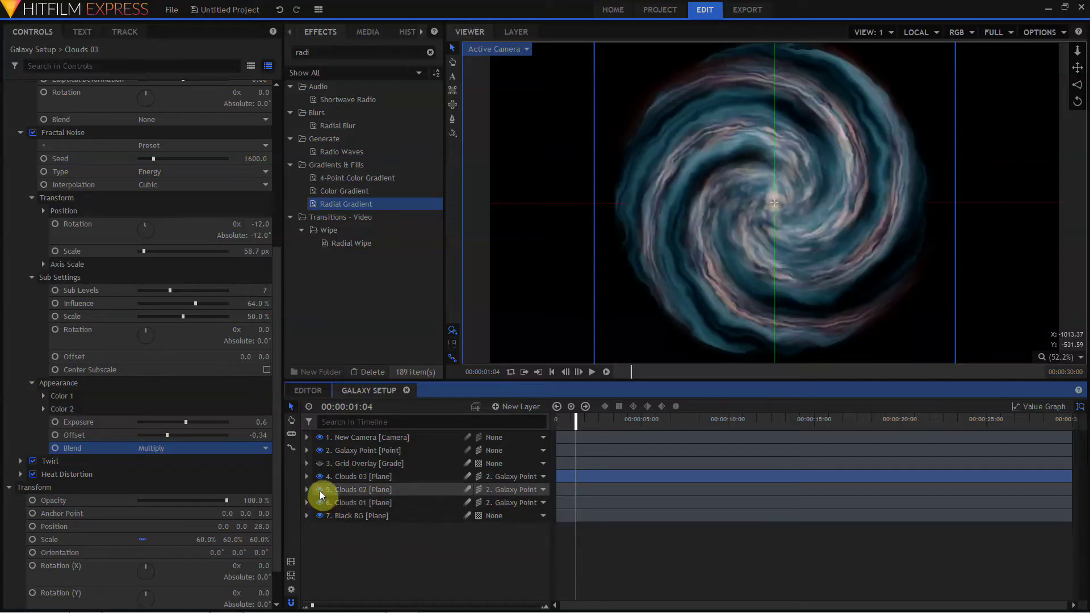
# Tilt the whole galaxy by setting the Galaxy Point orientation to 57°, 10°, 49°.
pyautogui.click(359, 452)
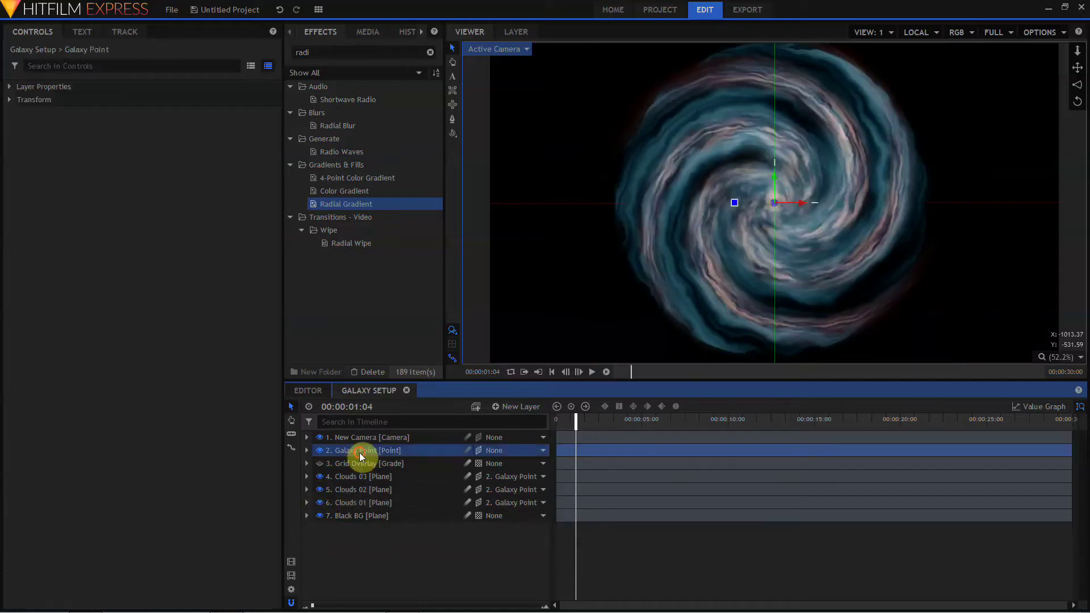
pyautogui.click(10, 100)
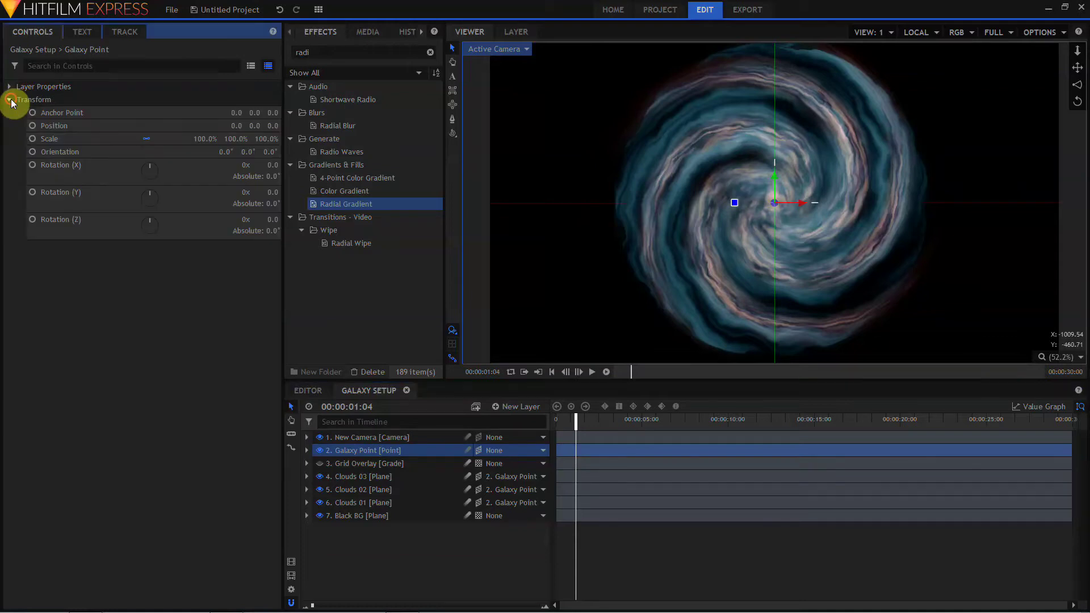
pyautogui.moveTo(233, 159); pyautogui.dragTo(277, 151)
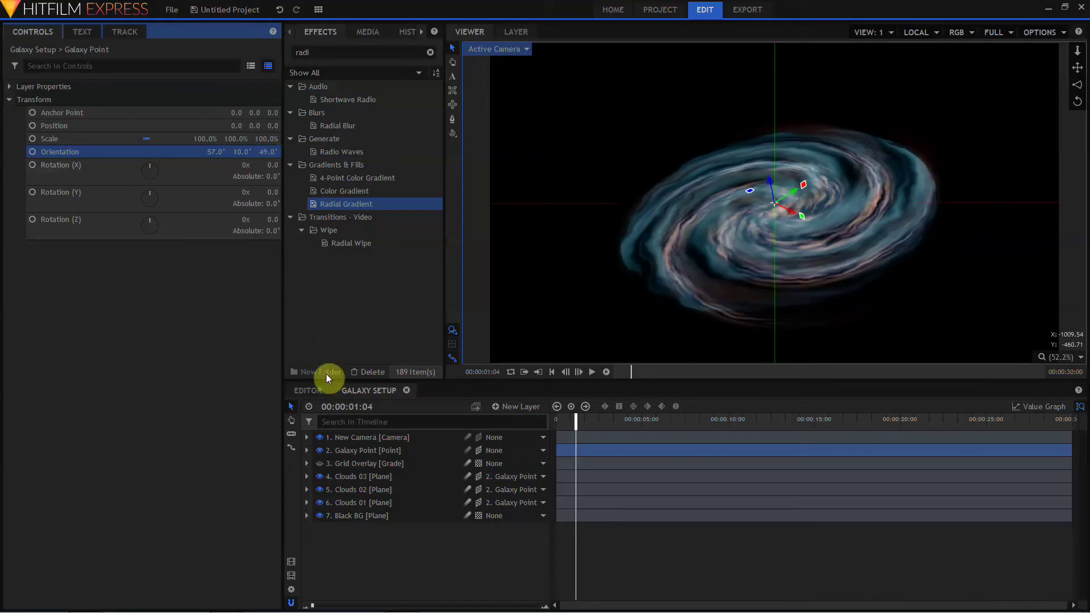
# Lower the opacity of Clouds 01 to 37% and select the Galaxy Point layer.
pyautogui.click(376, 502)
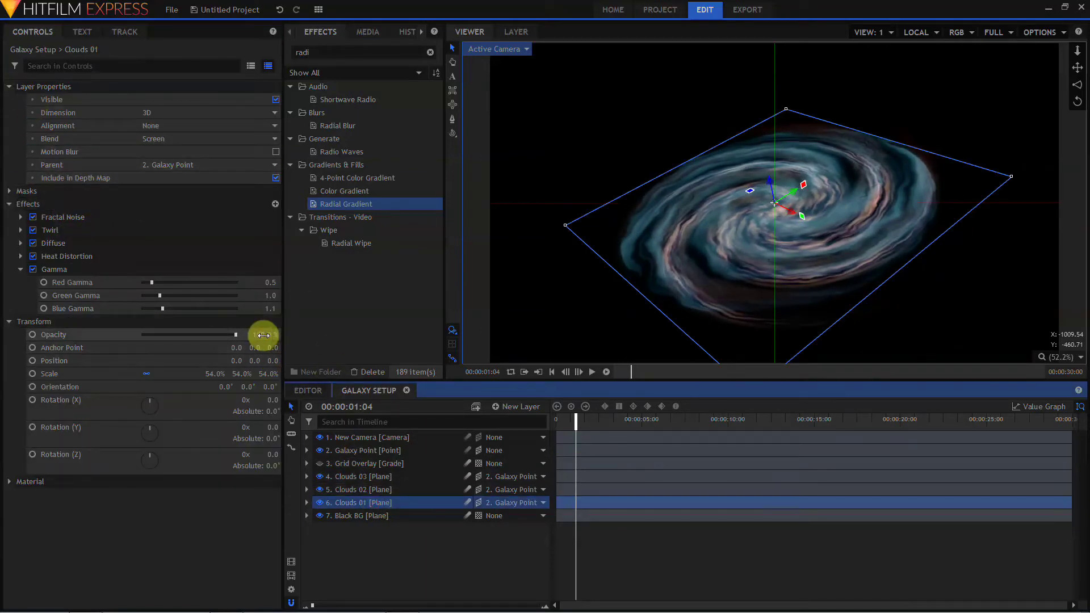
pyautogui.moveTo(263, 335); pyautogui.dragTo(240, 335)
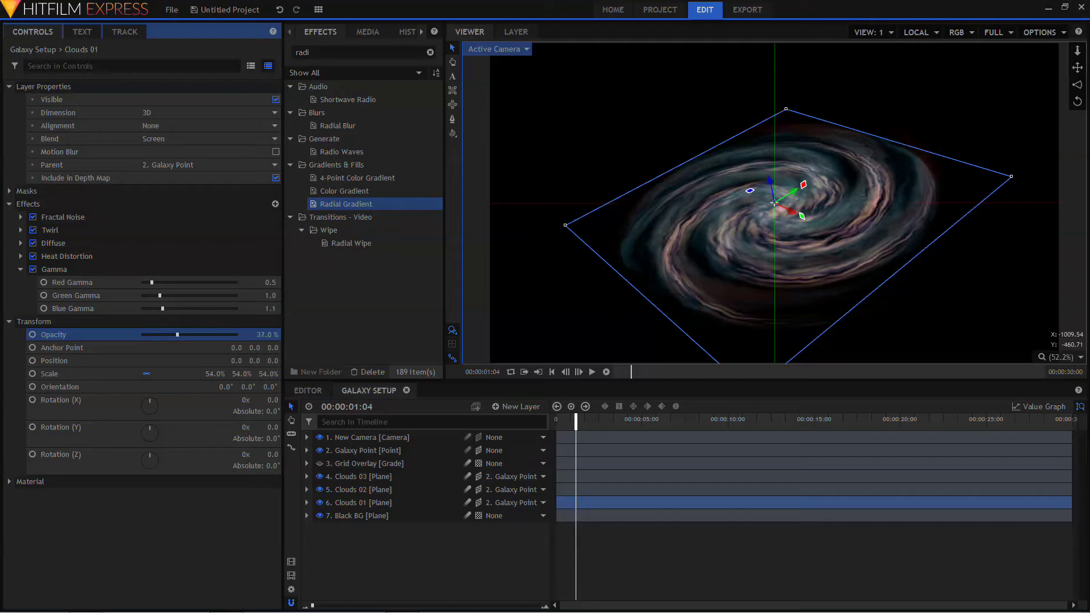
pyautogui.click(406, 562)
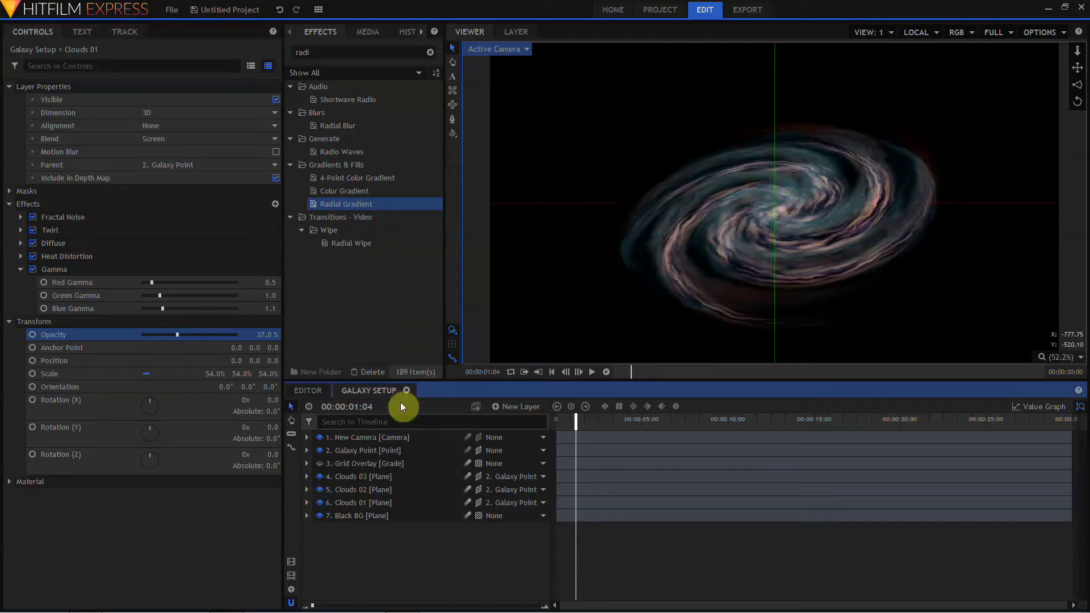
pyautogui.click(371, 505)
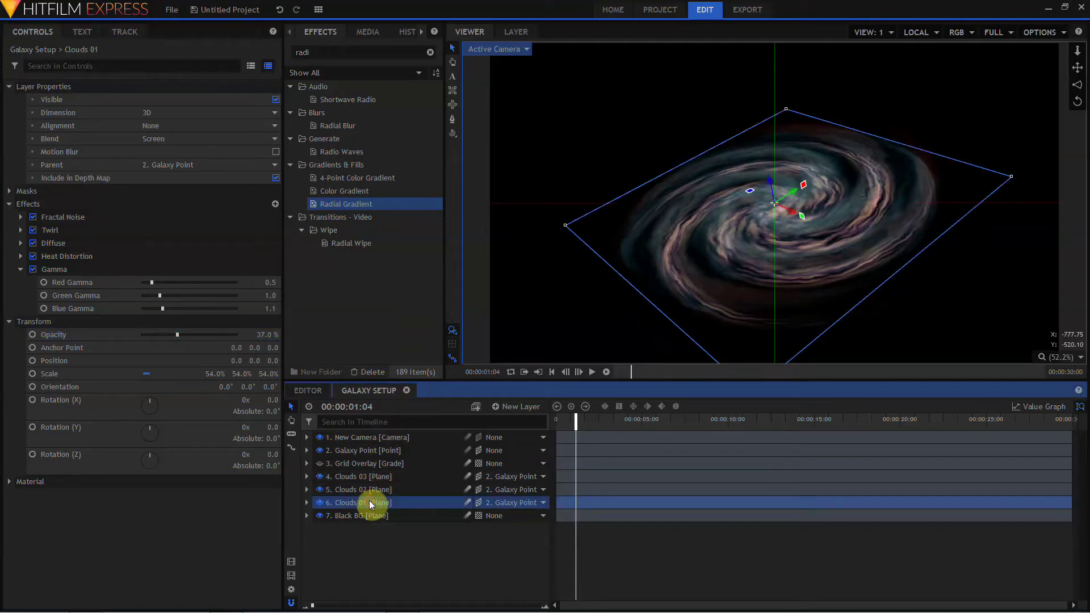
pyautogui.click(365, 450)
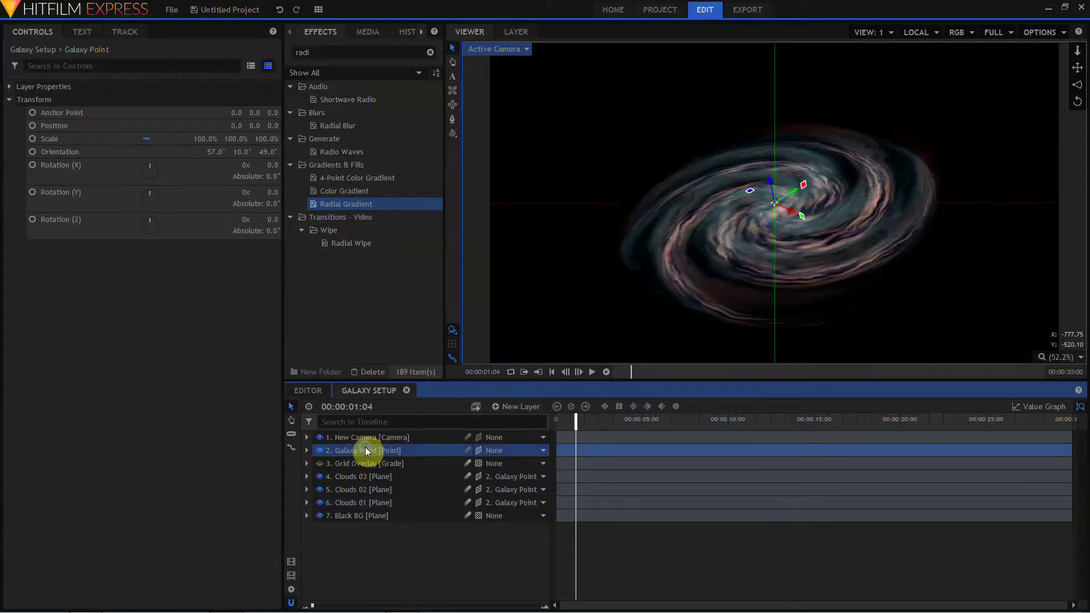
# Reset the Galaxy Point orientation to 0° on all axes and hide the Clouds 03 and Clouds 02 layers.
pyautogui.rightClick(366, 448)
pyautogui.click(388, 399)
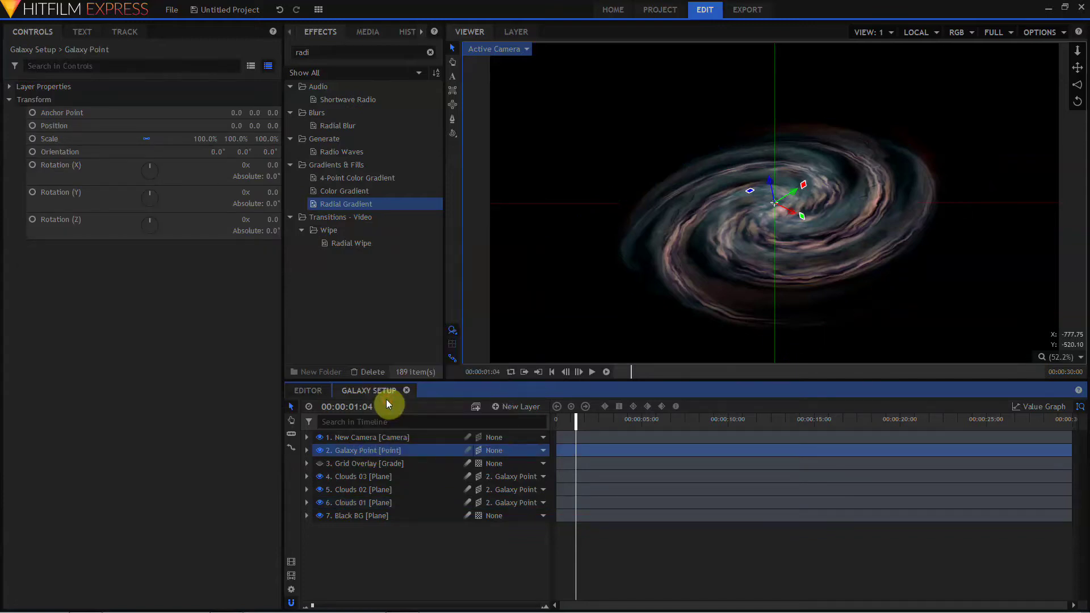
pyautogui.click(320, 477)
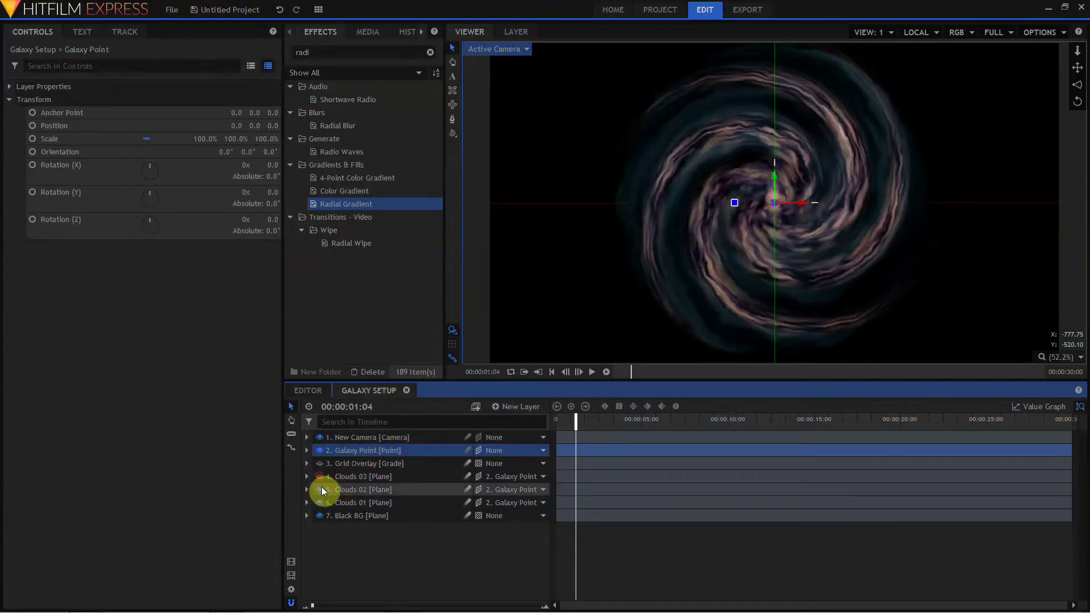
pyautogui.click(320, 490)
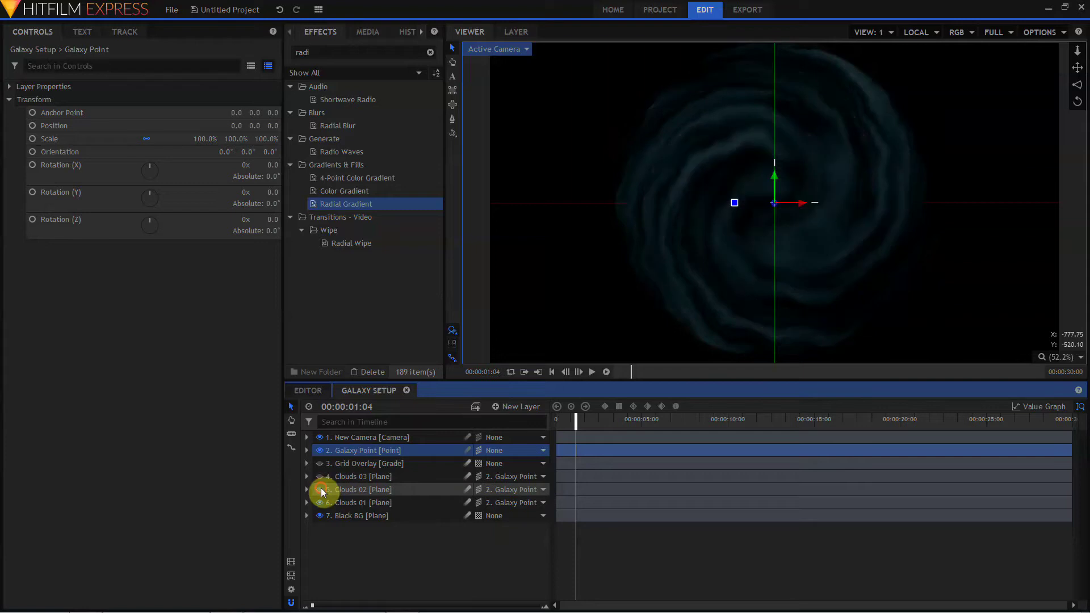
# Duplicate the Clouds 01 layer, rename the upper copy Dust, and hide the remaining Clouds 01.
pyautogui.click(348, 502)
pyautogui.hotkey('ctrl', 'd')
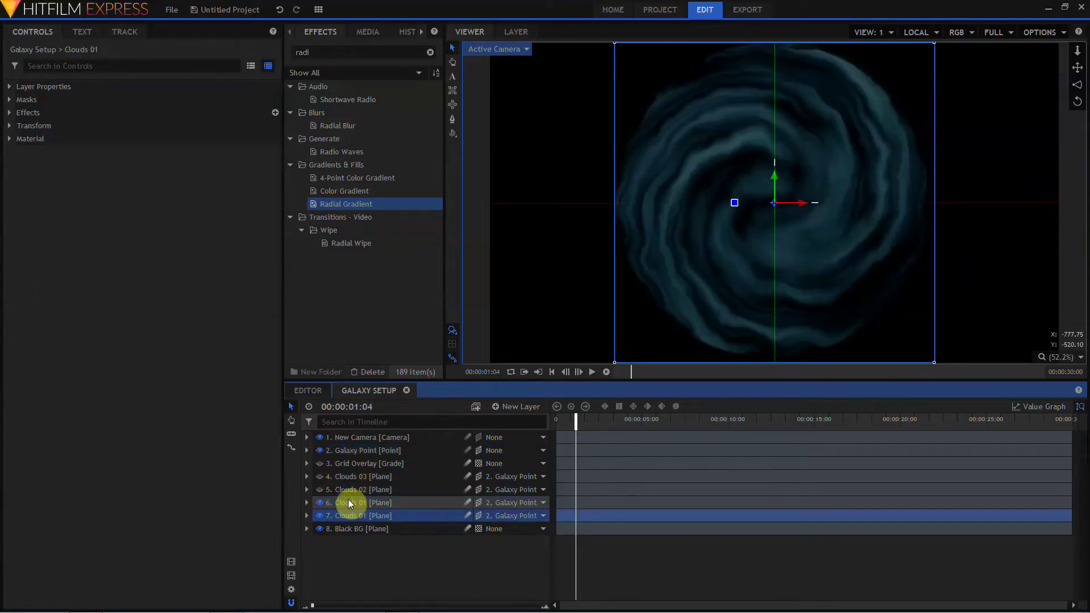
pyautogui.doubleClick(342, 505)
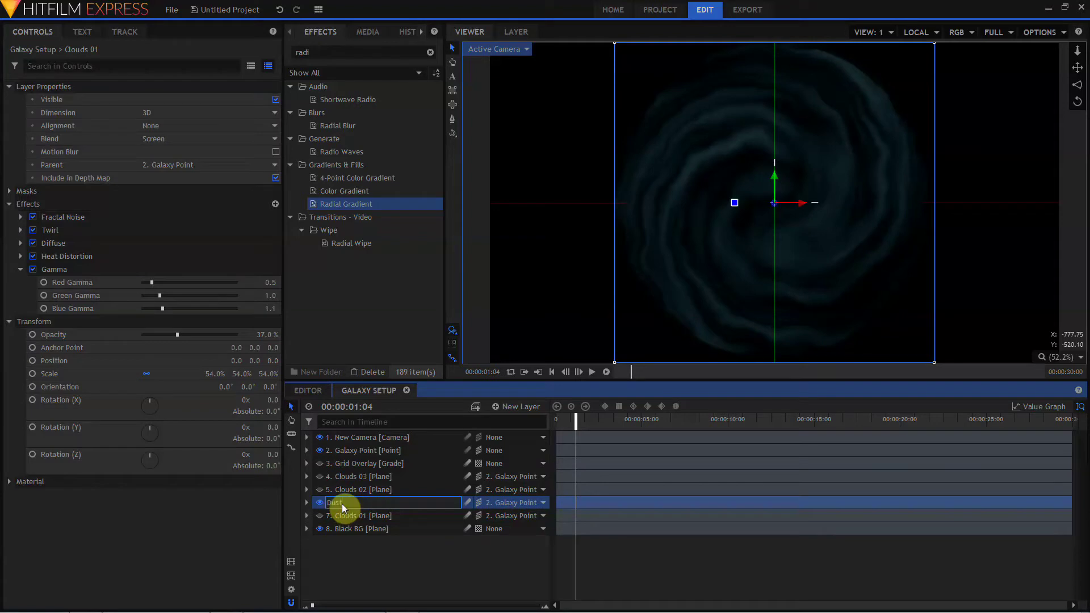
pyautogui.write('Dust')
pyautogui.press('Return')
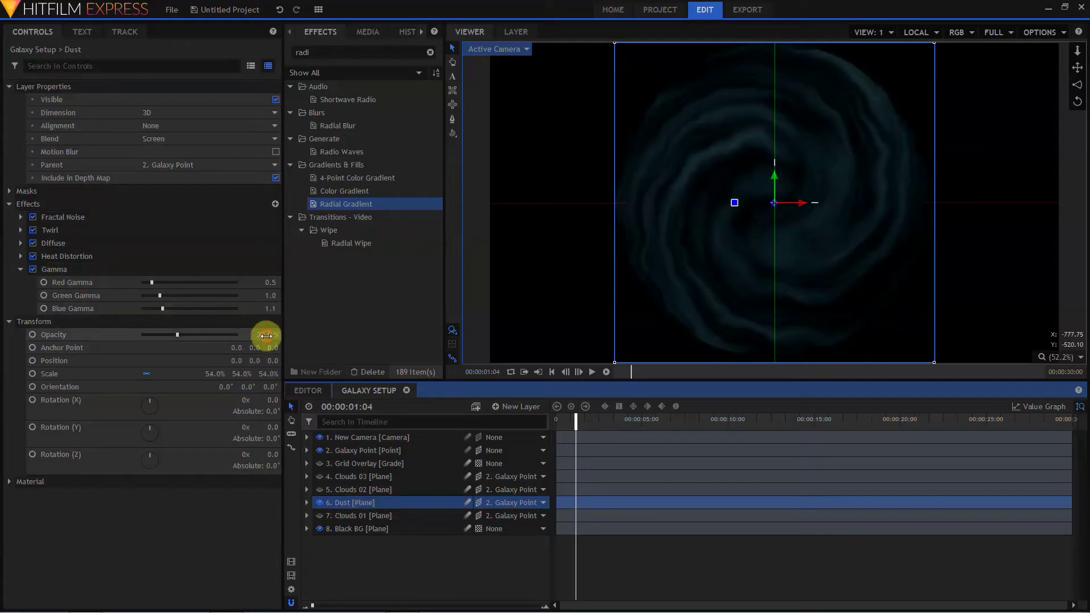
# Set the Dust layer's opacity to 100% and its blend mode to Normal.
pyautogui.moveTo(262, 336); pyautogui.dragTo(275, 336)
pyautogui.click(182, 139)
pyautogui.click(183, 151)
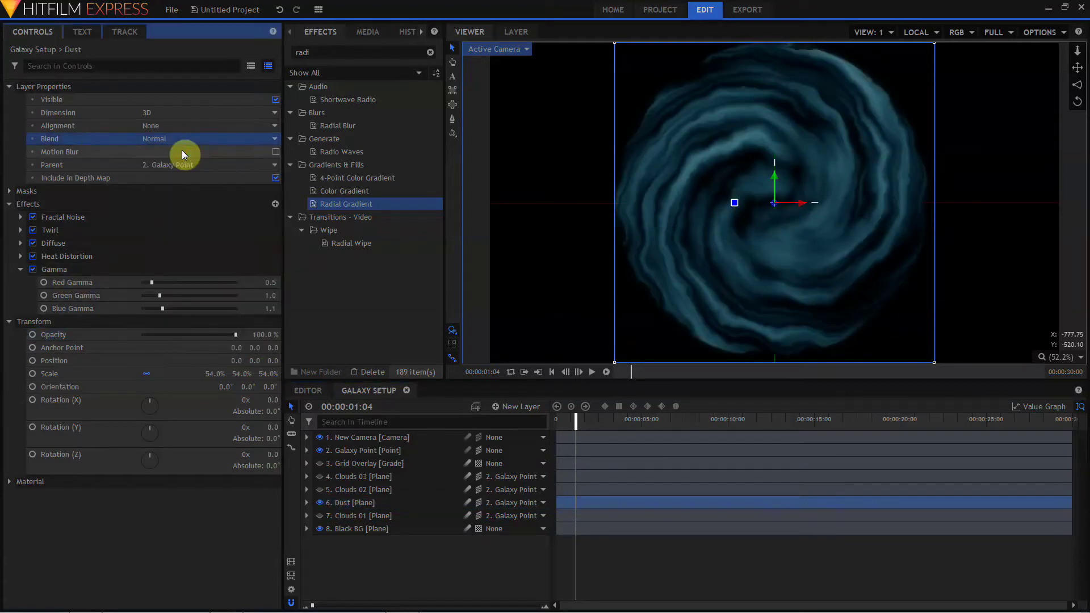
# Remove the Gamma and Diffuse effects from the Dust layer and disable its Heat Distortion.
pyautogui.click(50, 268)
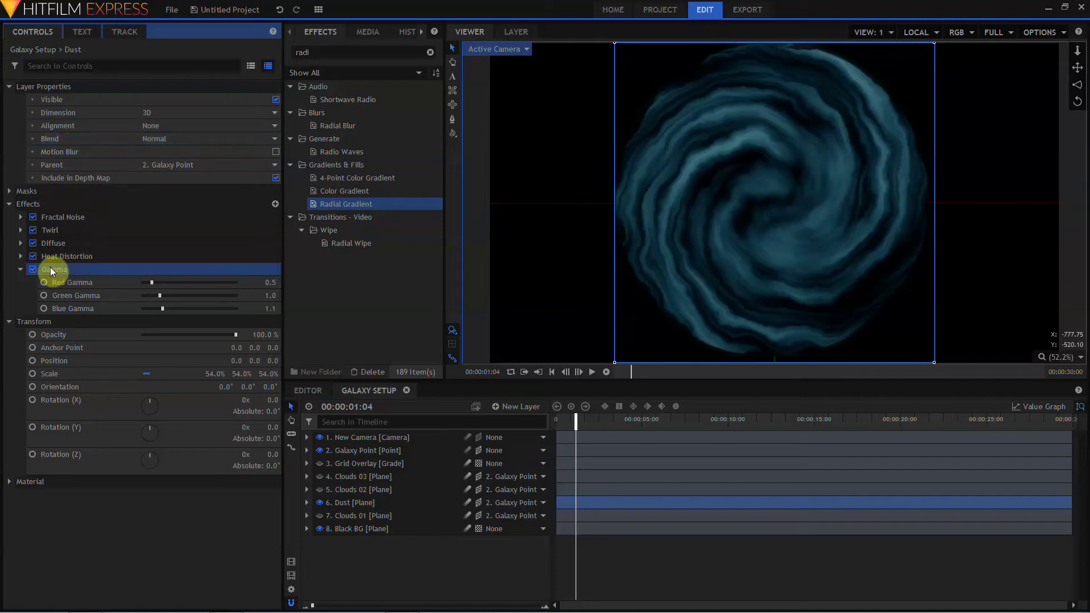
pyautogui.press('Delete')
pyautogui.click(33, 256)
pyautogui.click(34, 243)
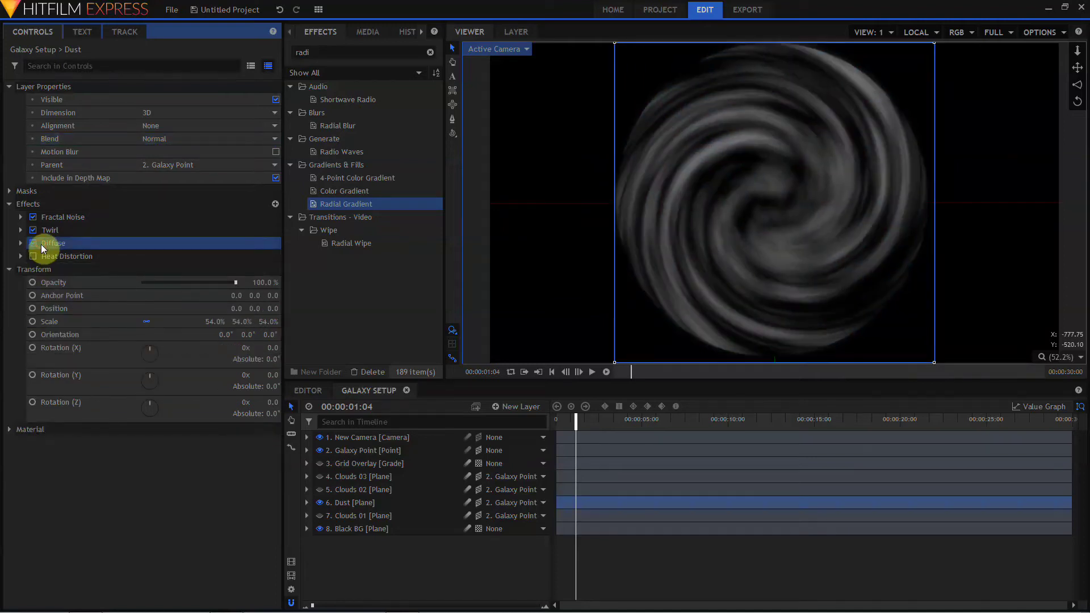
pyautogui.press('Delete')
# Change the Dust layer's Fractal Noise to type Energy with scale 94.7 px and exposure 0.09.
pyautogui.click(29, 216)
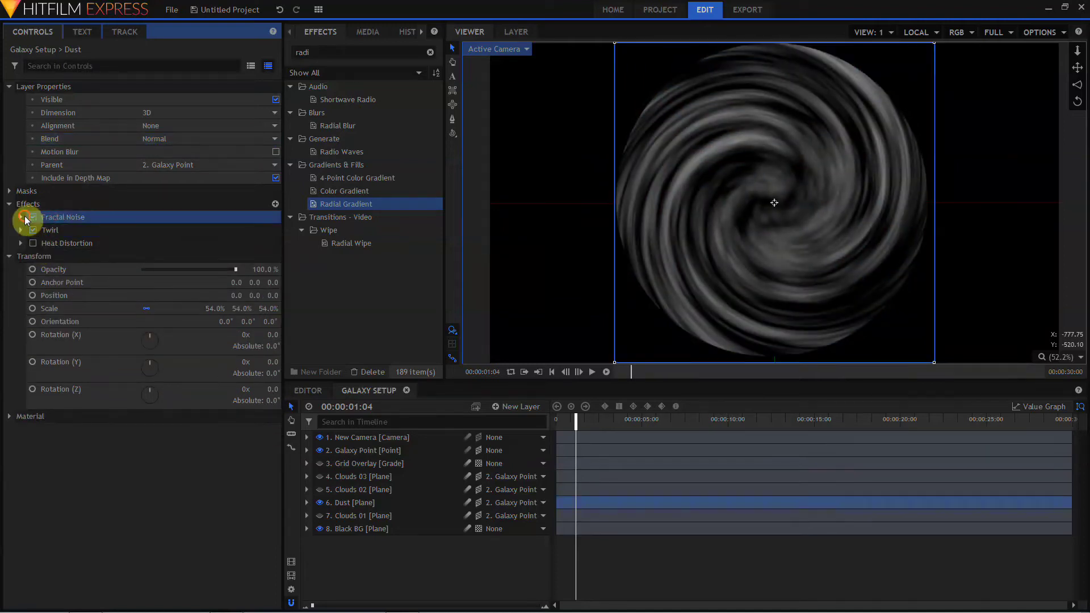
pyautogui.click(25, 216)
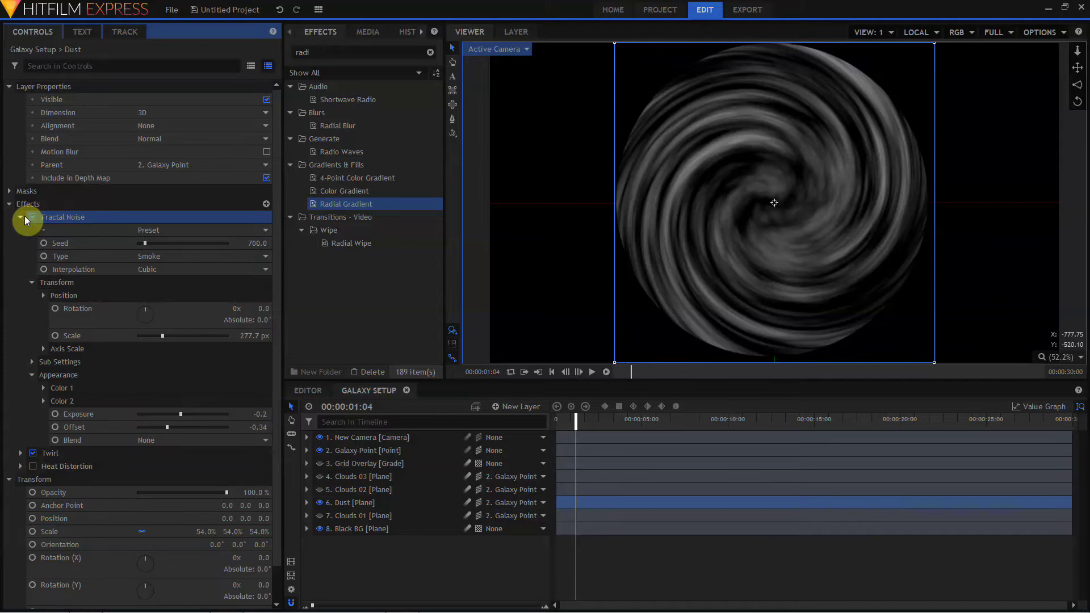
pyautogui.click(168, 255)
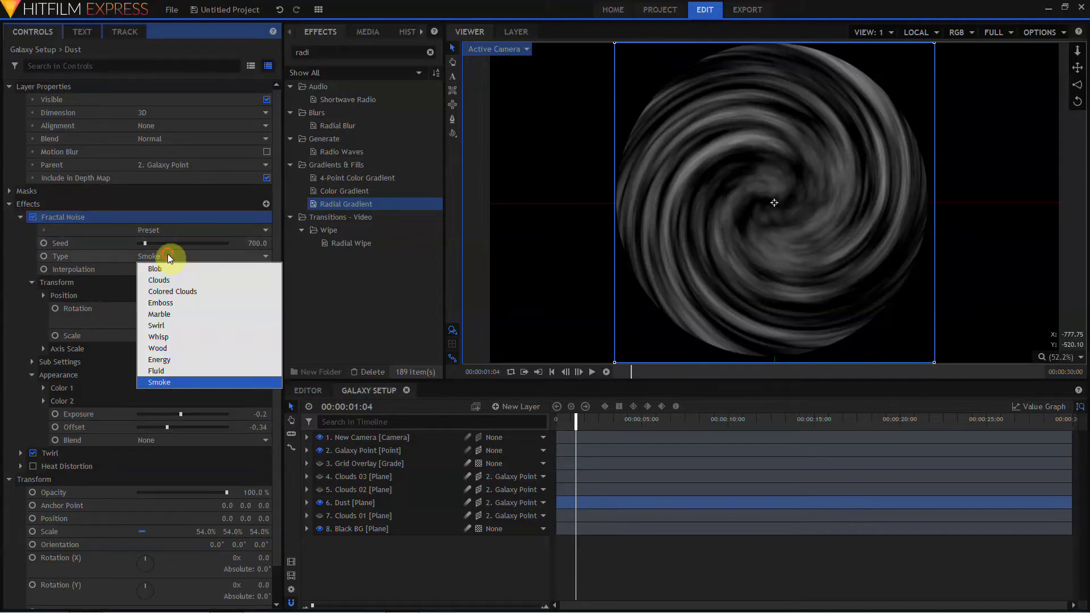
pyautogui.click(182, 362)
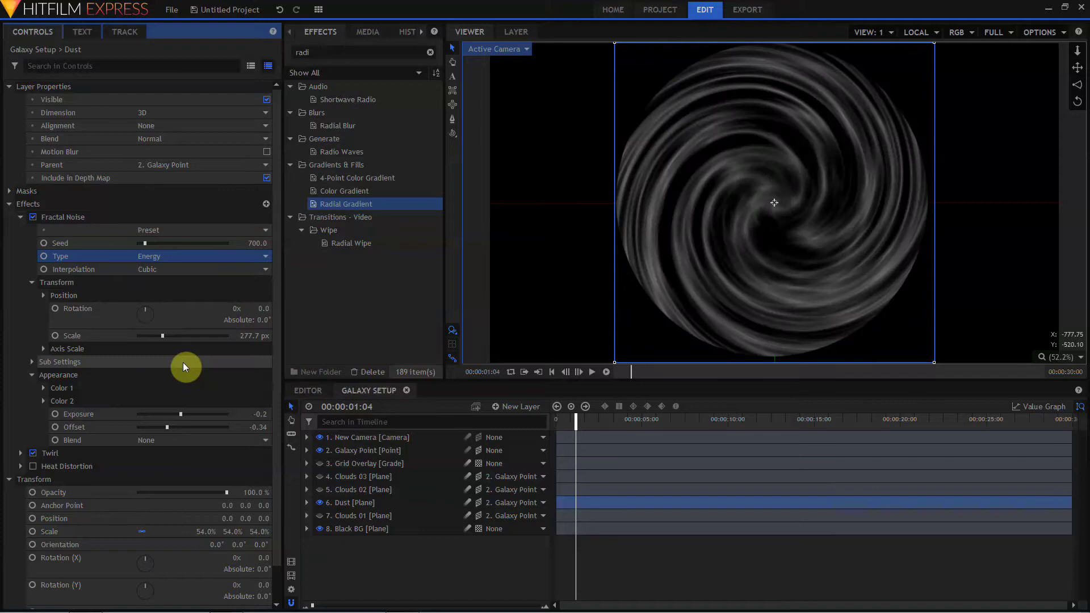
pyautogui.moveTo(162, 335); pyautogui.dragTo(146, 335)
pyautogui.click(249, 337)
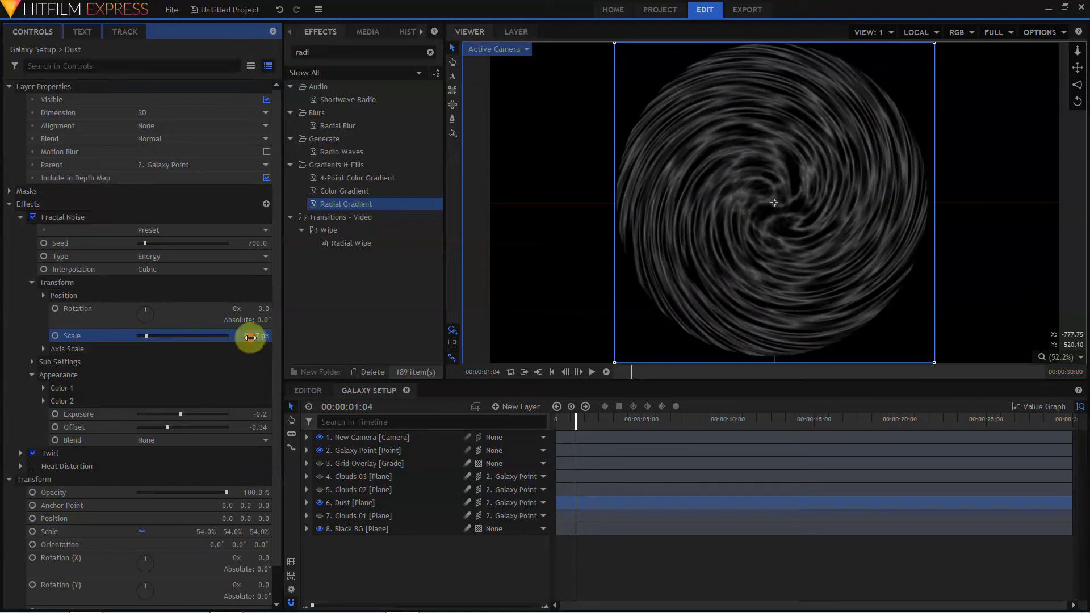
pyautogui.moveTo(258, 415); pyautogui.dragTo(271, 415)
# Re-enable Heat Distortion on the Dust layer with scale 98.8 px and distortion 57.
pyautogui.click(33, 466)
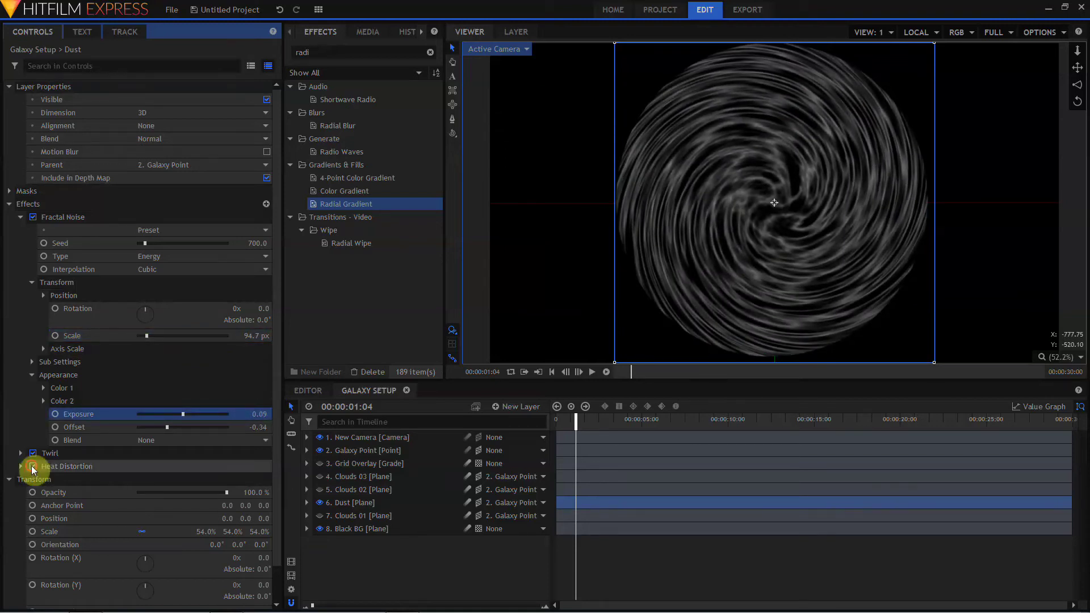
pyautogui.scroll(-2, 52, 463)
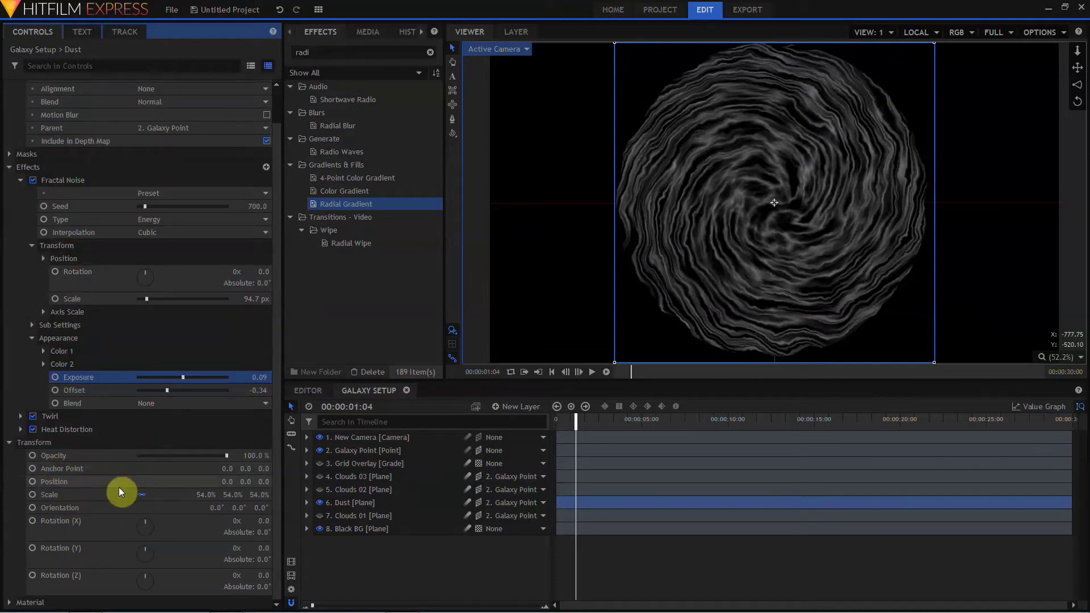
pyautogui.click(25, 430)
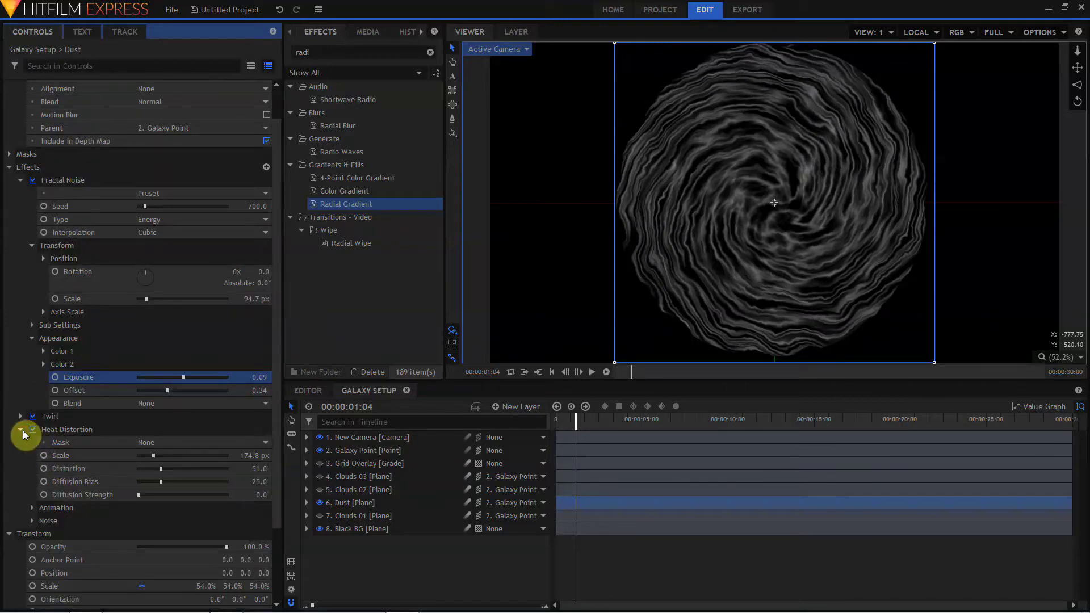
pyautogui.moveTo(266, 455)
pyautogui.mouseDown()
pyautogui.moveTo(224, 455)
pyautogui.moveTo(266, 468)
pyautogui.mouseUp()
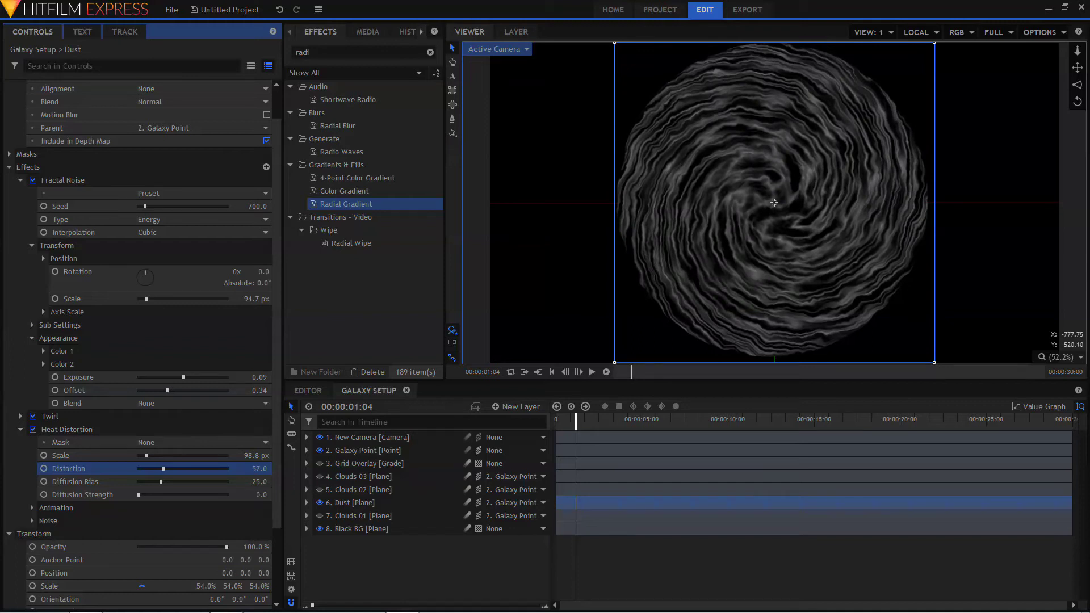
pyautogui.click(260, 469)
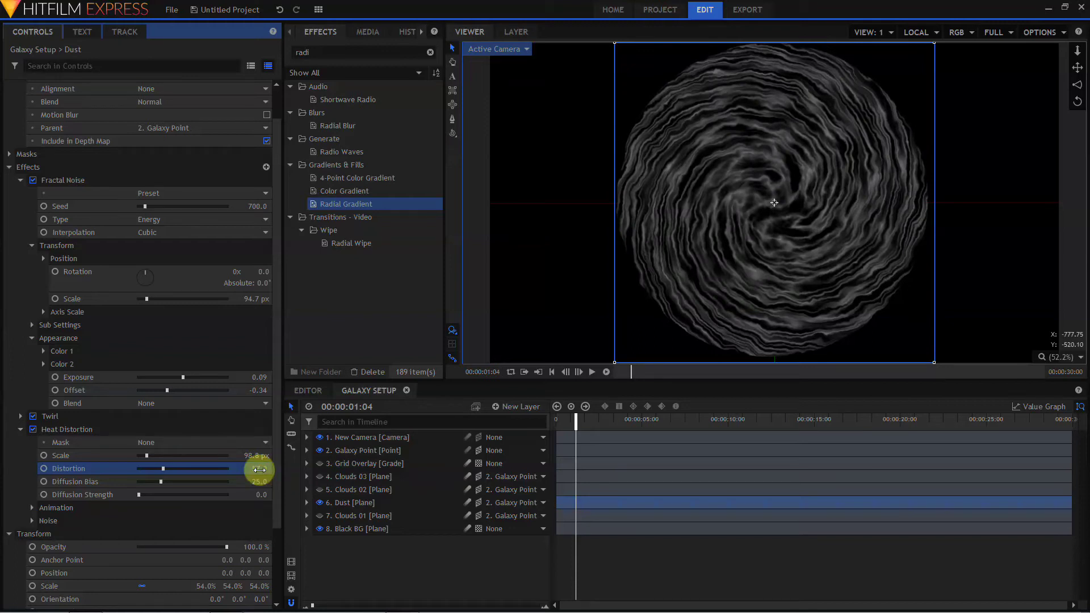
# Find the Tint effect and add it after Heat Distortion on the Dust layer.
pyautogui.doubleClick(317, 52)
pyautogui.write('t')
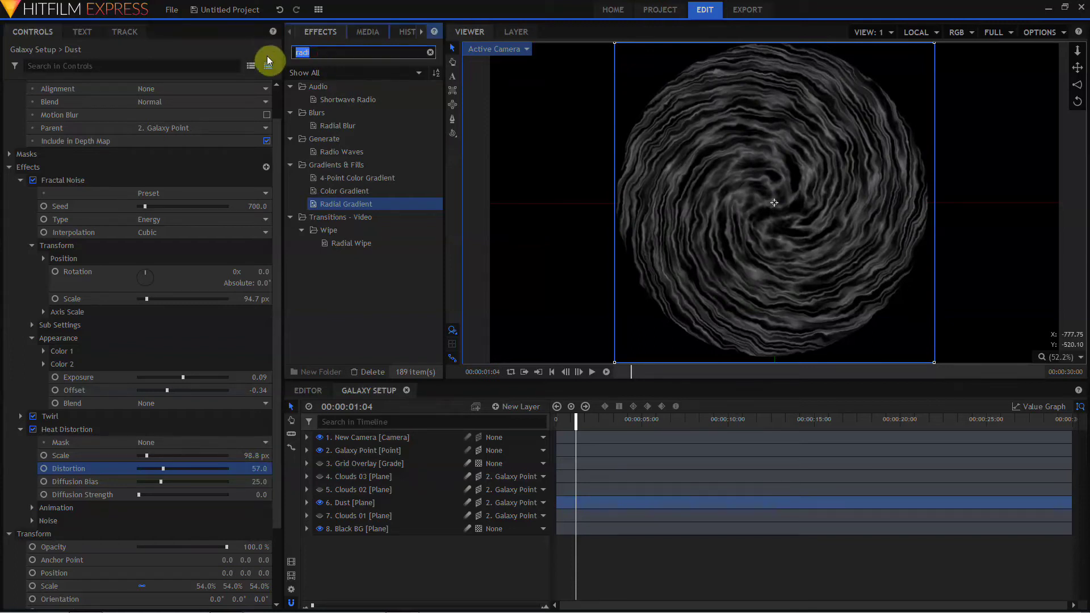
pyautogui.write('int')
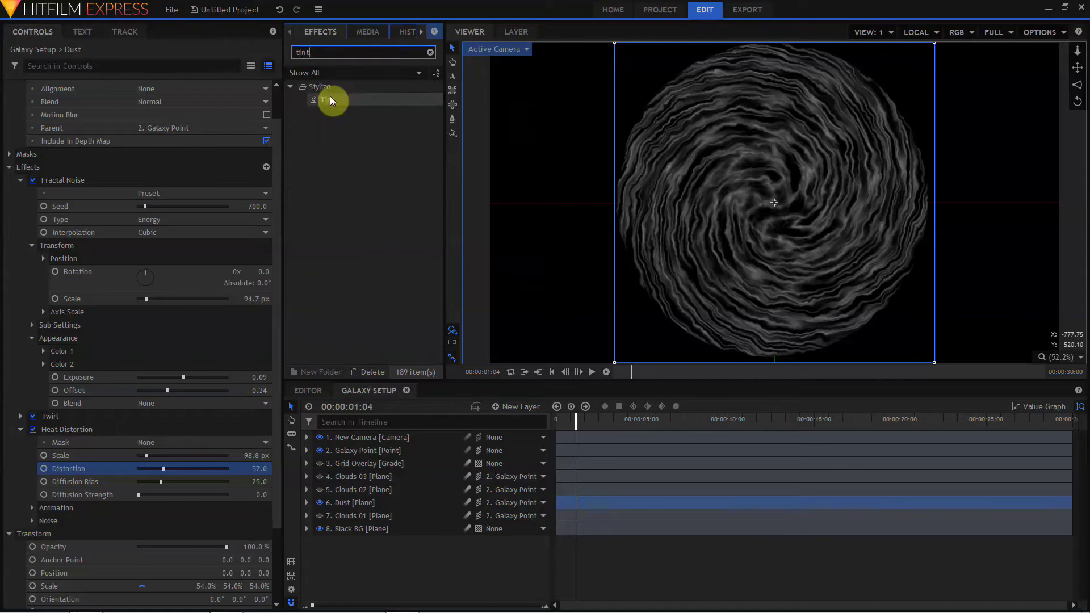
pyautogui.moveTo(329, 99); pyautogui.dragTo(20, 442)
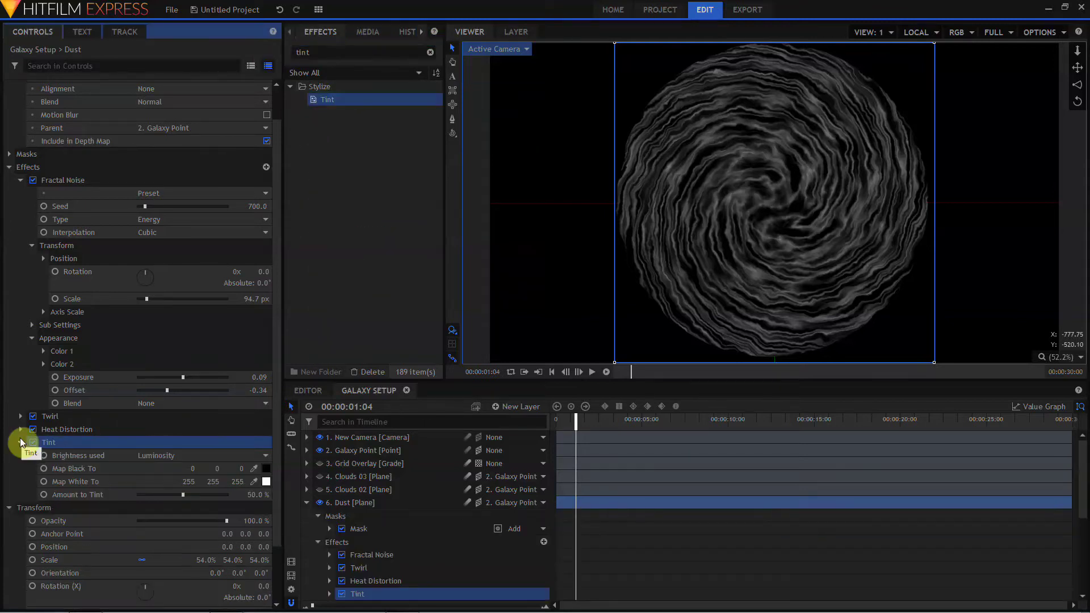
# Configure the Tint to map black to white and white to dark brown (75, 56, 37) at 100% amount.
pyautogui.click(254, 468)
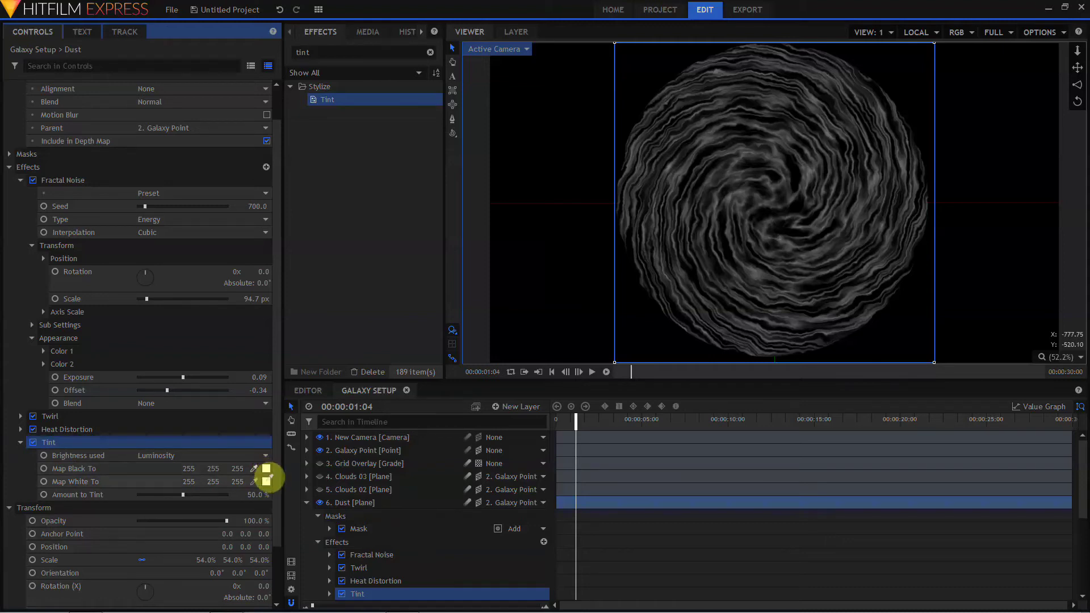
pyautogui.click(266, 482)
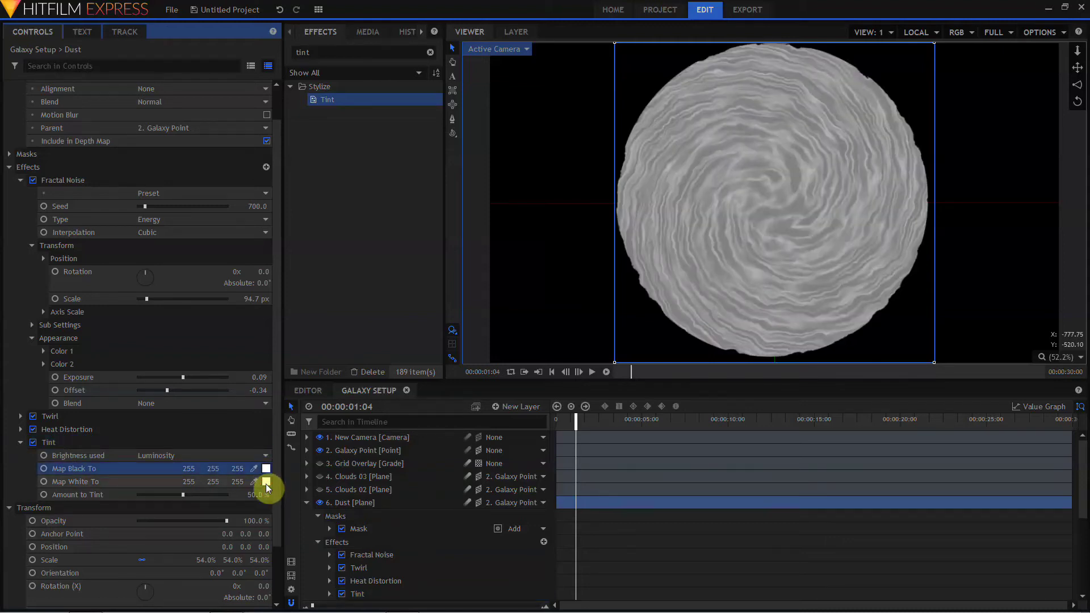
pyautogui.click(266, 482)
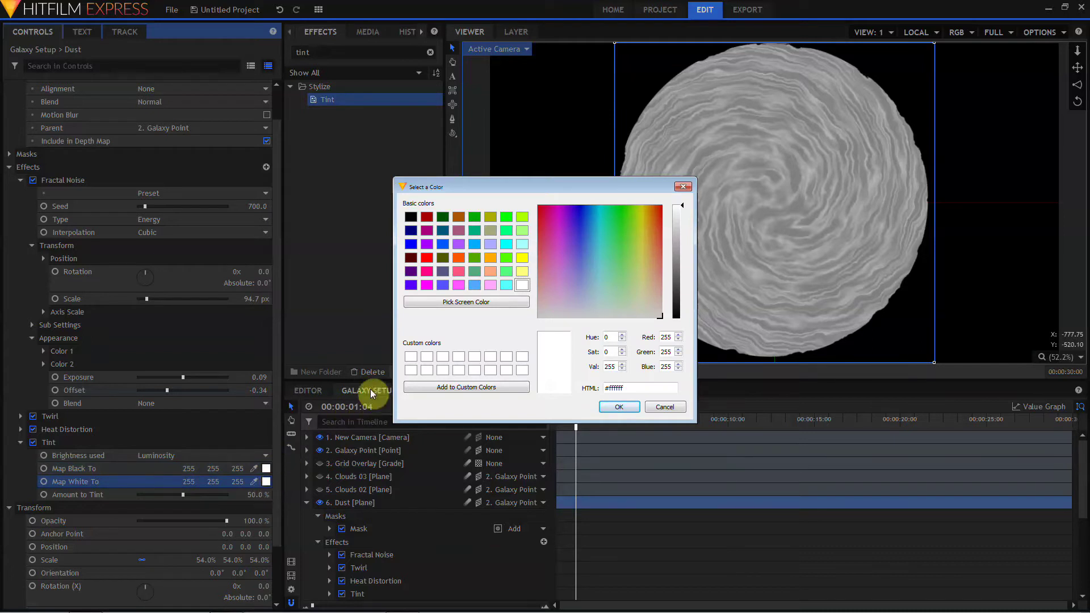
pyautogui.click(458, 217)
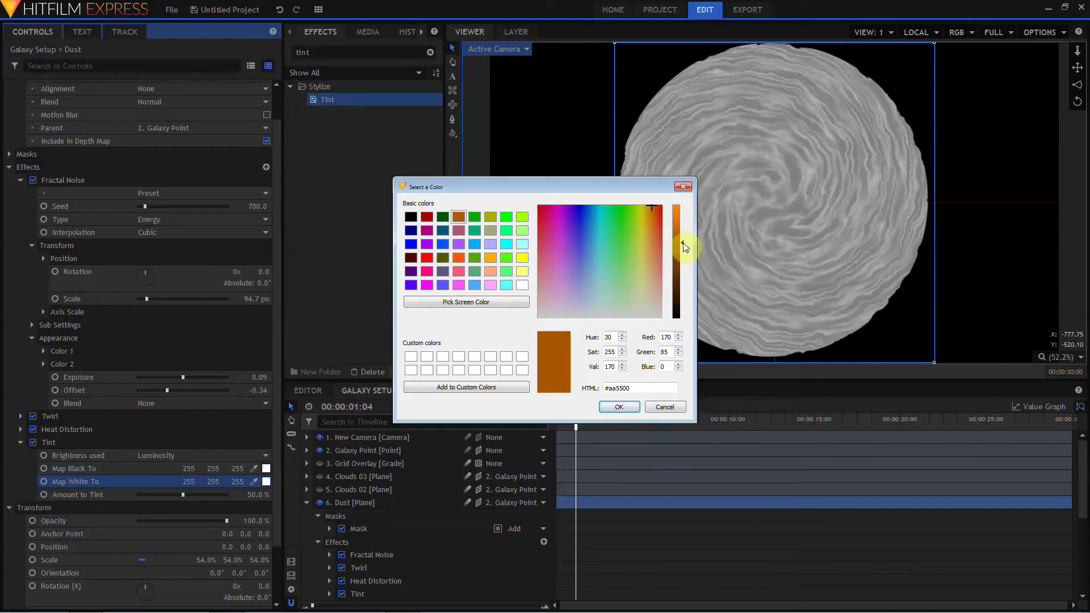
pyautogui.moveTo(683, 243); pyautogui.dragTo(680, 285)
pyautogui.press('Return')
pyautogui.moveTo(250, 494); pyautogui.dragTo(267, 494)
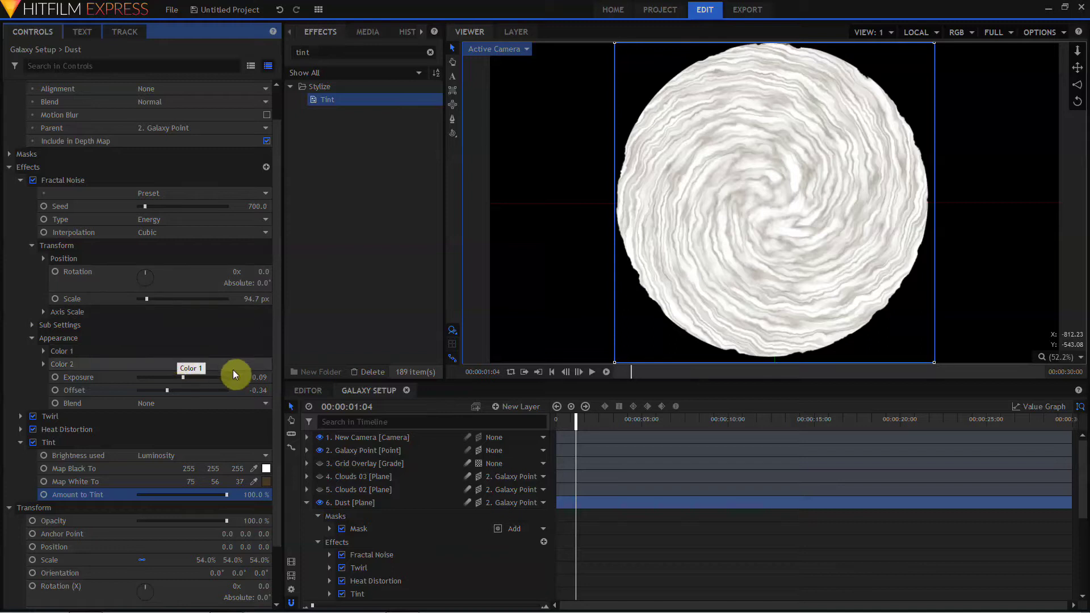
# Set the Dust layer's Fractal Noise exposure to 0.38 and offset to -0.14, and the layer's blend mode to Multiply.
pyautogui.moveTo(264, 391)
pyautogui.mouseDown()
pyautogui.moveTo(252, 392)
pyautogui.moveTo(268, 390)
pyautogui.mouseUp()
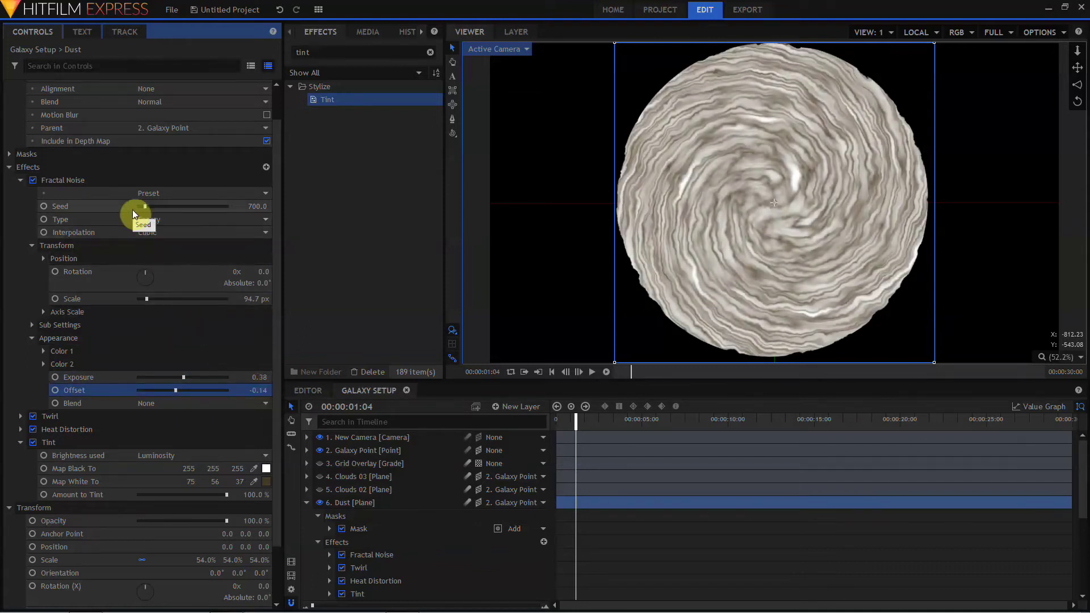
pyautogui.click(174, 104)
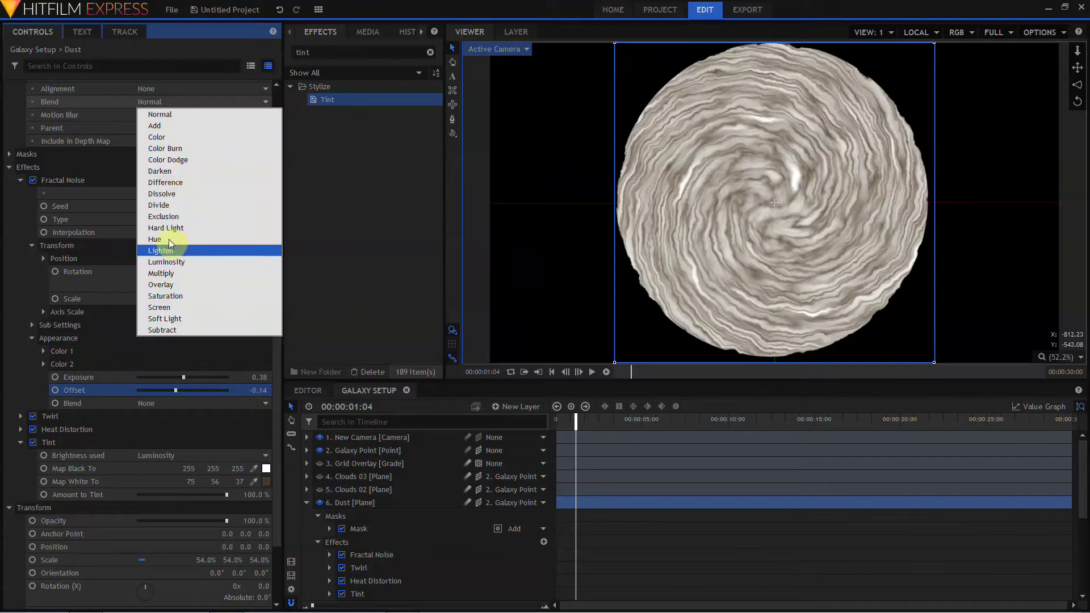
pyautogui.click(179, 269)
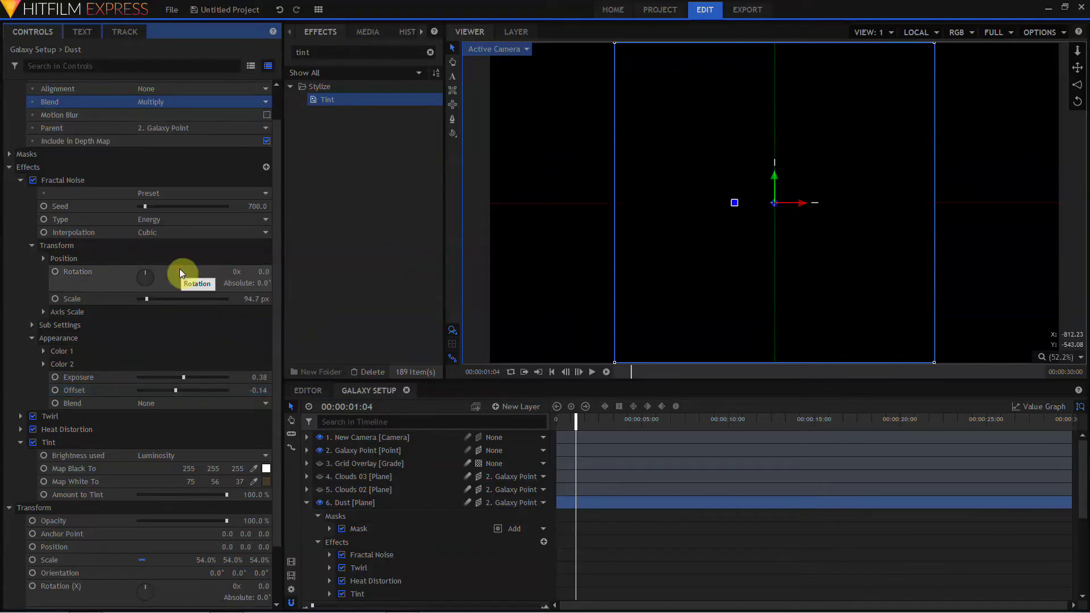
# Rename the Dust layer as Dust 01.
pyautogui.doubleClick(335, 504)
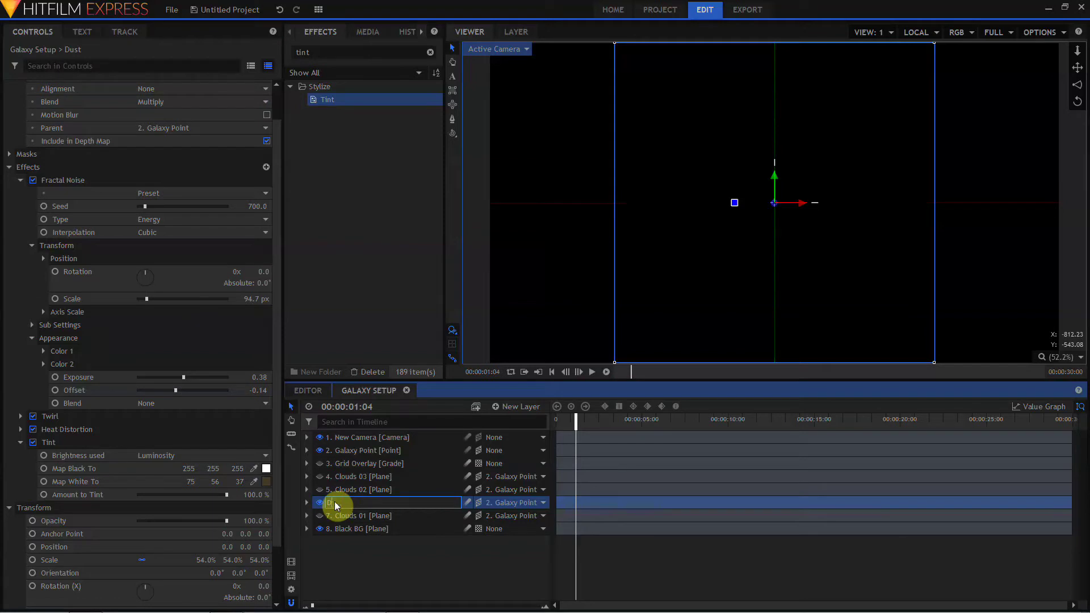
pyautogui.write('01')
pyautogui.press('Return')
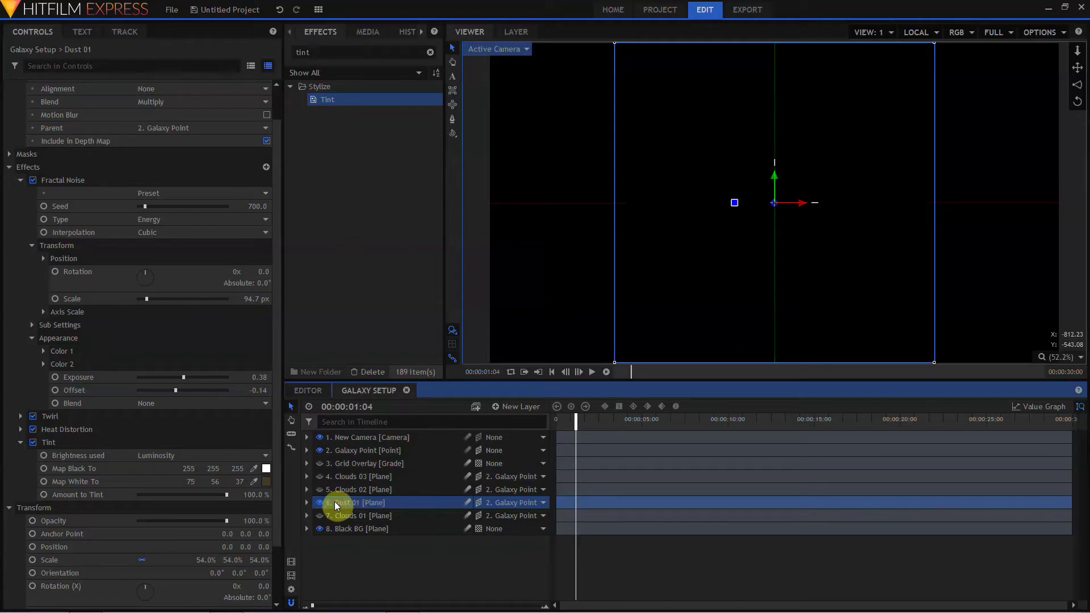
# Duplicate the Dust 01 layer as Dust 02 and set the copy's blend mode to Normal.
pyautogui.hotkey('ctrl', 'd')
pyautogui.doubleClick(352, 503)
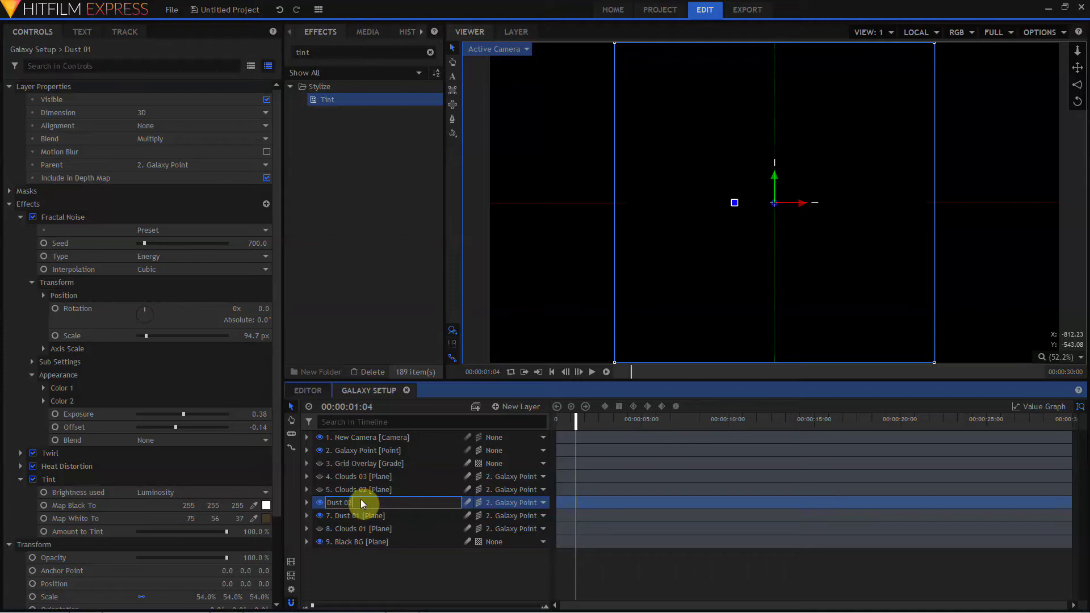
pyautogui.press('Return')
pyautogui.click(191, 139)
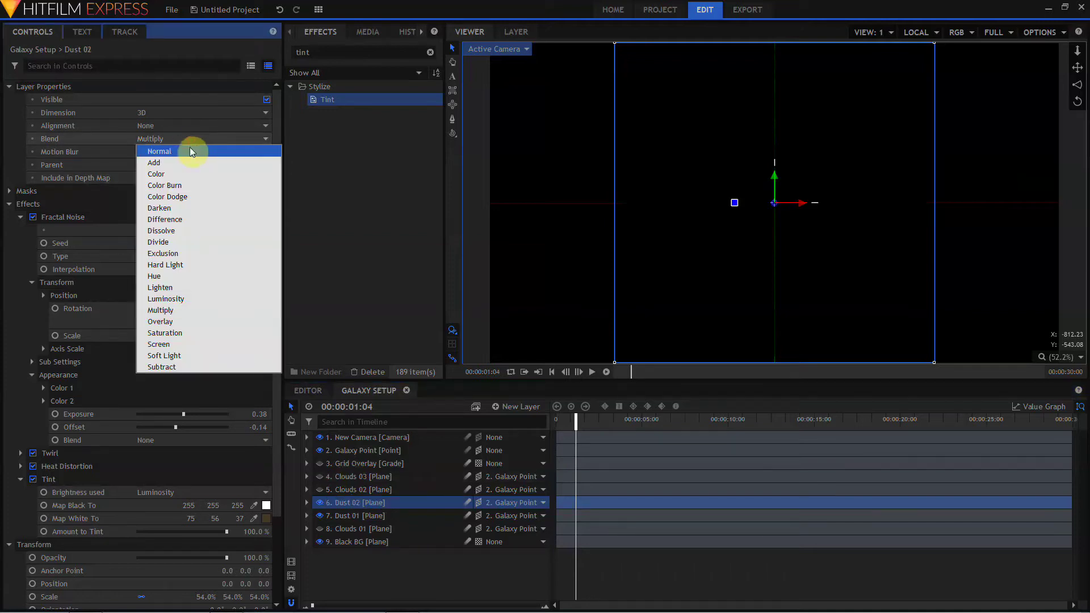
pyautogui.click(190, 151)
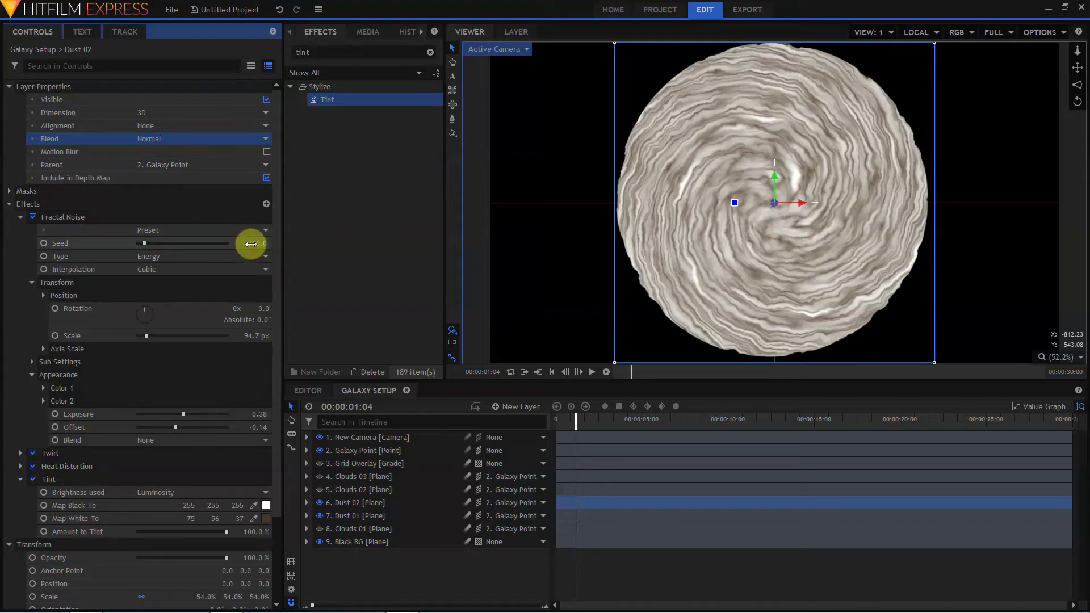
# Set the Dust 02 layer's Fractal Noise seed to 714 and its sub settings influence to 45%.
pyautogui.moveTo(250, 244); pyautogui.dragTo(260, 244)
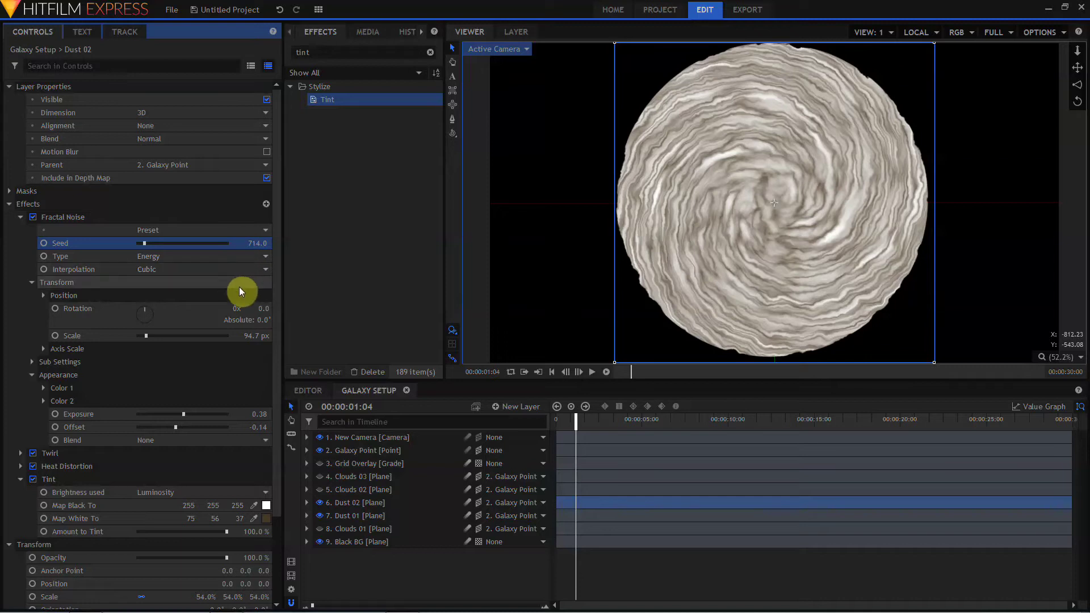
pyautogui.click(32, 362)
pyautogui.moveTo(262, 414); pyautogui.dragTo(238, 400)
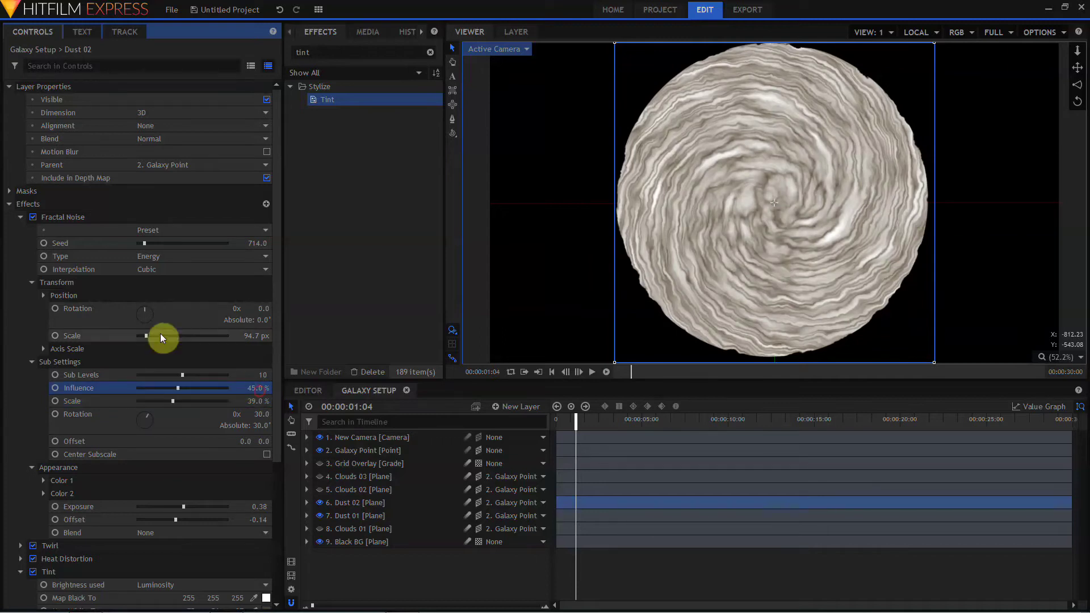
pyautogui.click(21, 217)
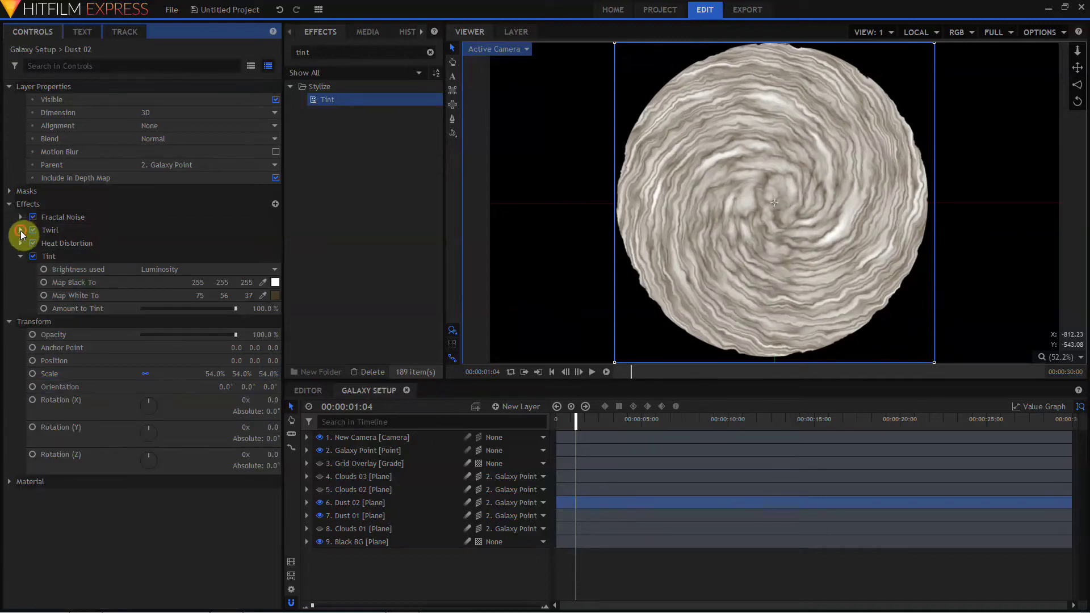
# Set Dust 02's Twirl radius to 985.8 px and its Heat Distortion scale to 92.8 px with noise seed 11.
pyautogui.click(21, 229)
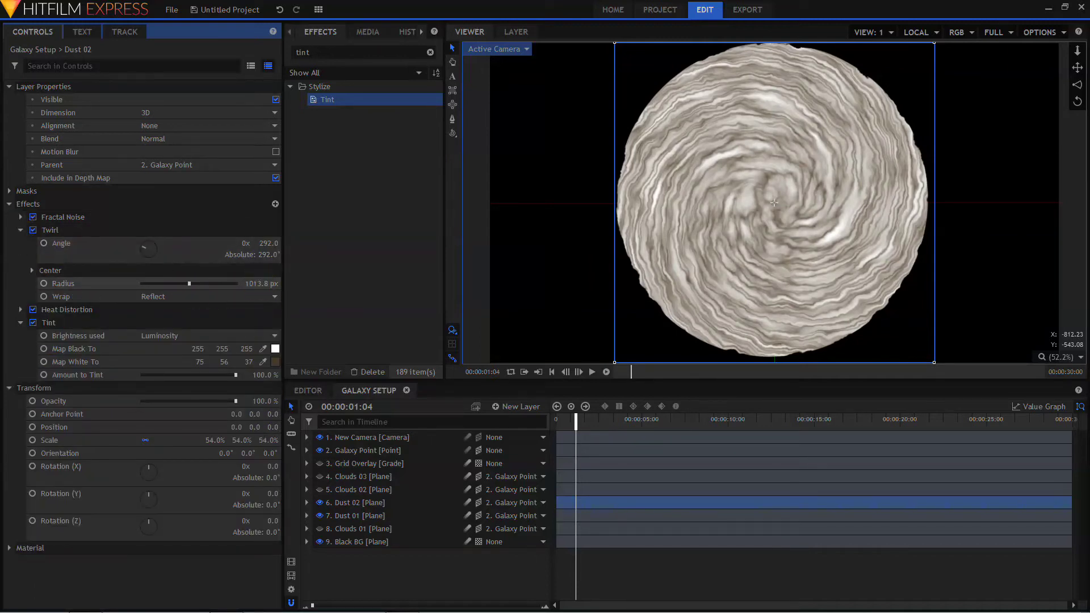
pyautogui.moveTo(262, 283); pyautogui.dragTo(244, 285)
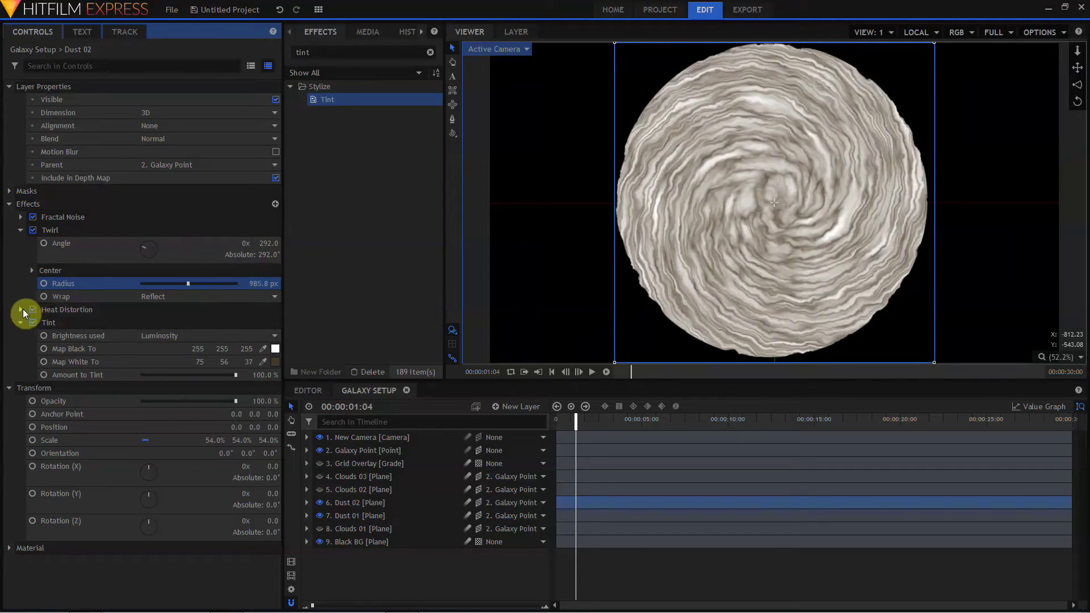
pyautogui.click(22, 310)
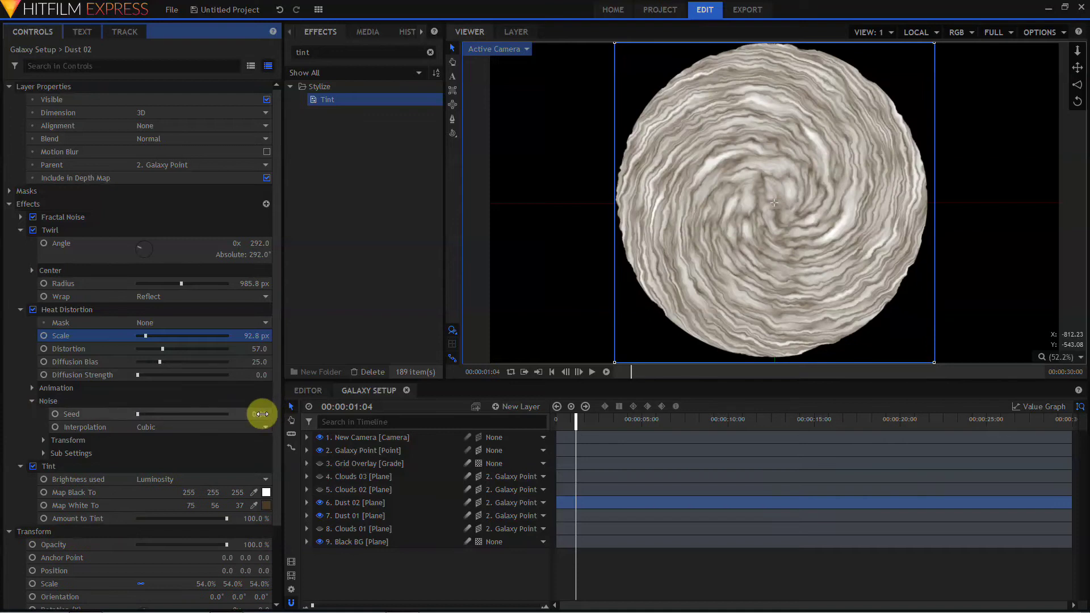
pyautogui.moveTo(259, 414); pyautogui.dragTo(267, 413)
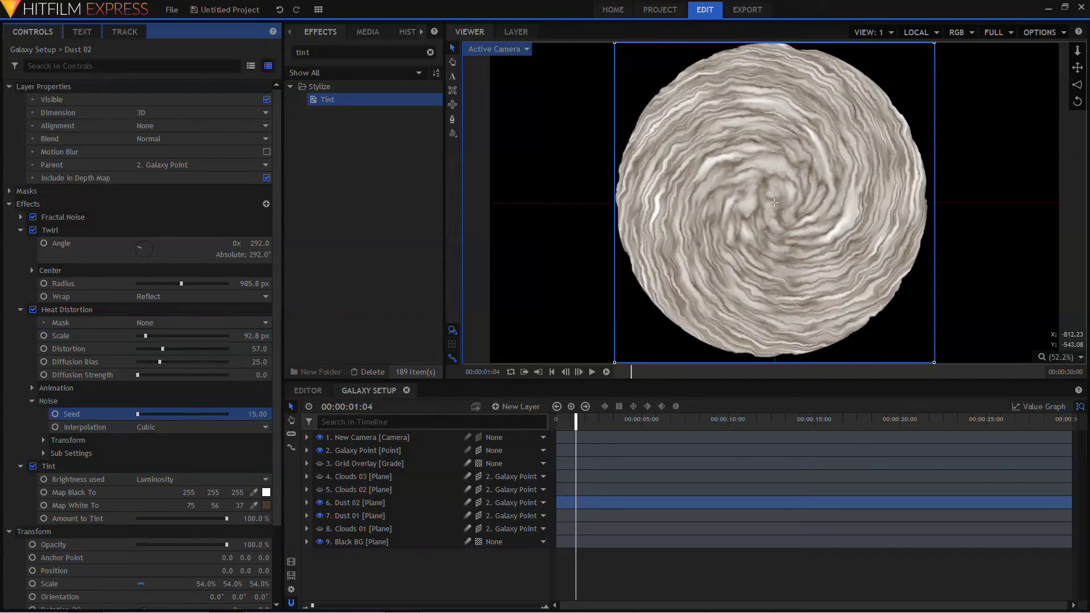
# Set Dust 02's blend mode to Multiply and show Clouds 01, Clouds 02 and Clouds 03, leaving the Grid Overlay hidden.
pyautogui.click(180, 140)
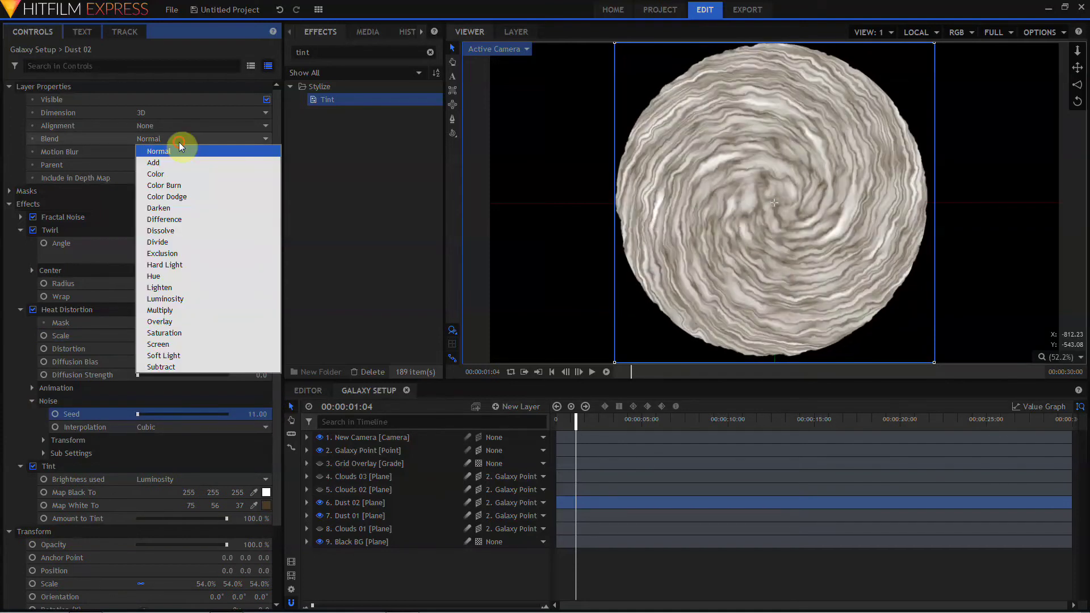
pyautogui.click(197, 310)
pyautogui.click(320, 528)
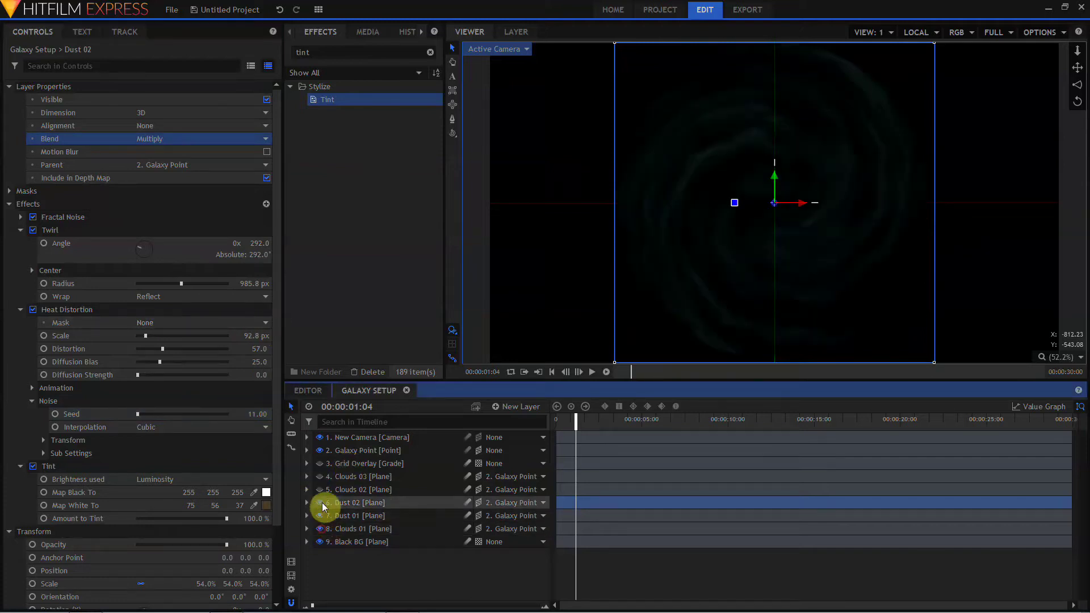
pyautogui.moveTo(323, 507); pyautogui.dragTo(319, 465)
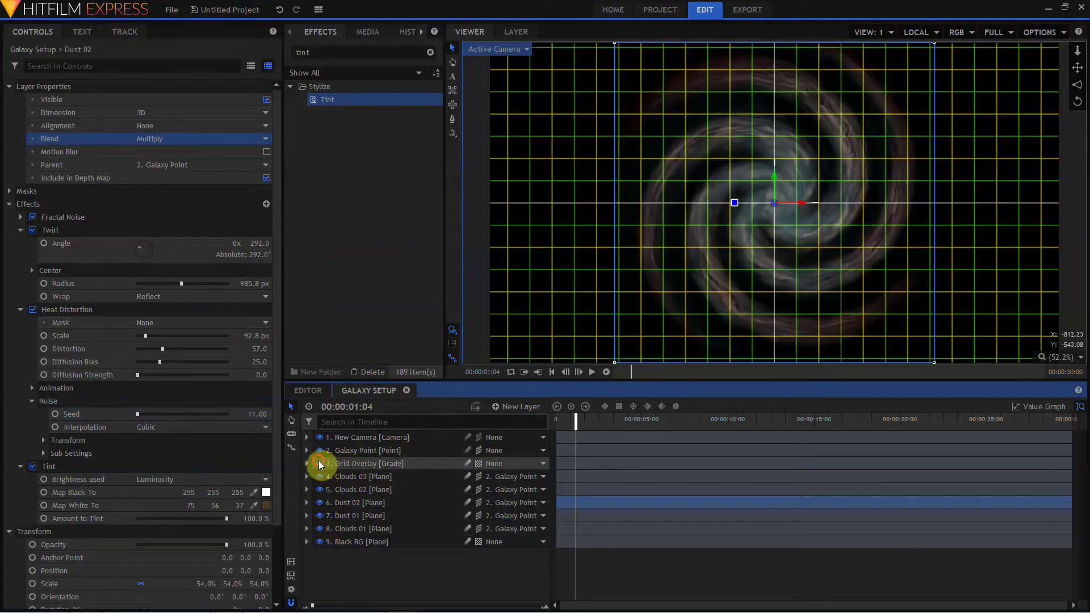
pyautogui.click(320, 463)
# Change the blend mode of the Clouds 01, Clouds 02 and Clouds 03 layers to Add.
pyautogui.click(10, 86)
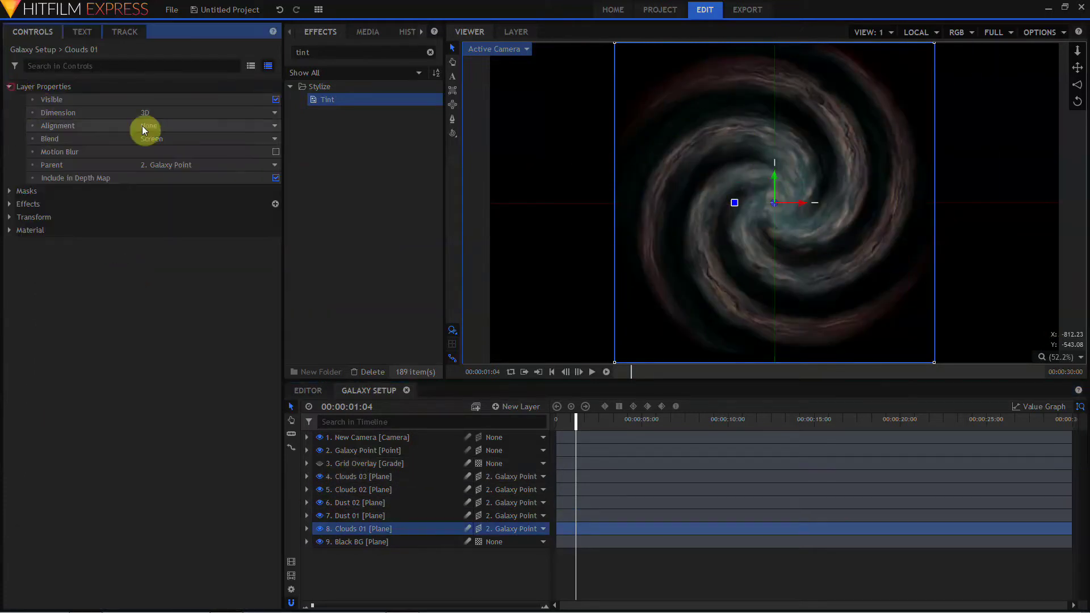
pyautogui.click(186, 141)
pyautogui.click(180, 159)
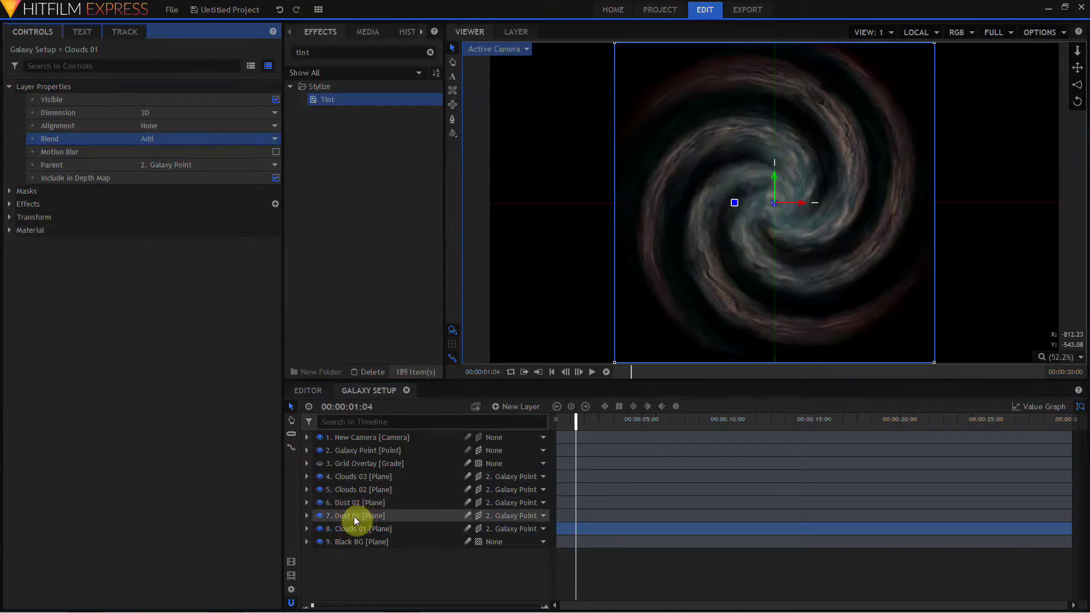
pyautogui.click(349, 490)
pyautogui.click(10, 86)
pyautogui.click(176, 139)
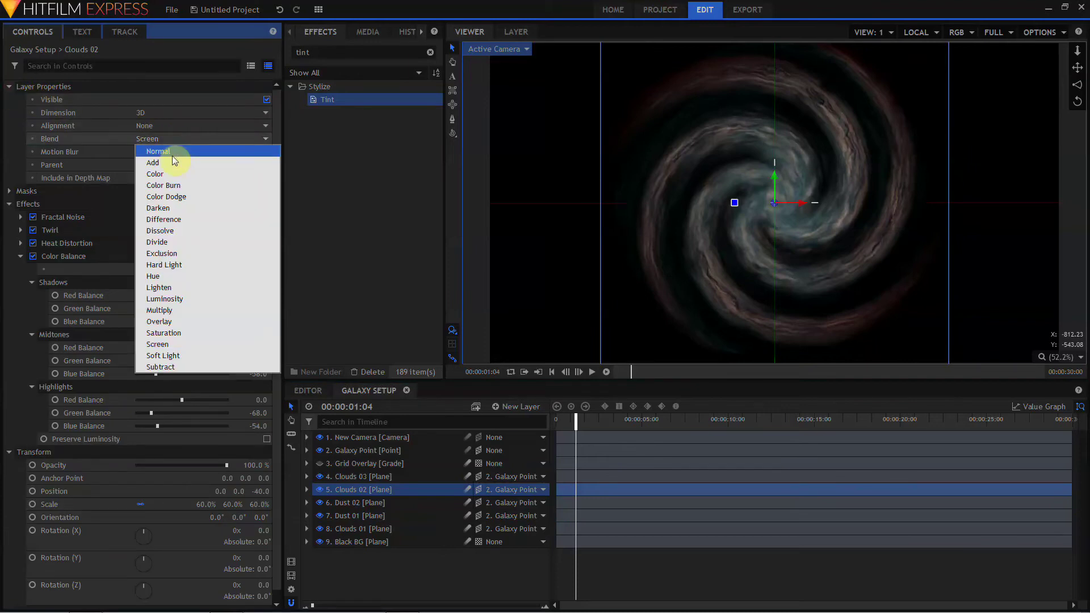
pyautogui.click(173, 161)
pyautogui.click(350, 477)
pyautogui.click(9, 86)
pyautogui.click(170, 139)
pyautogui.click(171, 162)
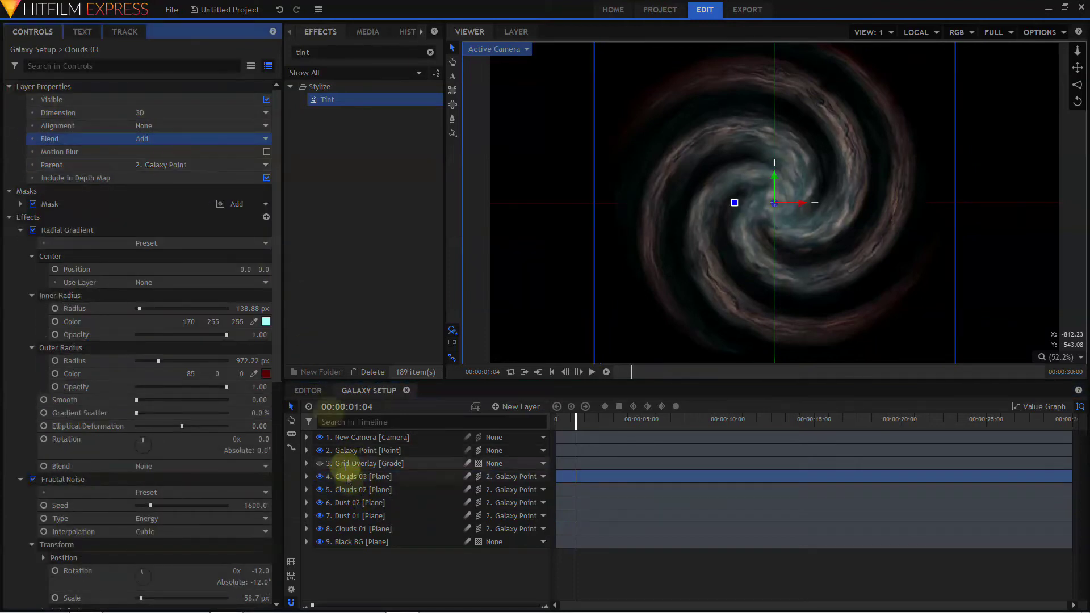
# Set the Clouds 01 layer's opacity to 97%.
pyautogui.click(349, 528)
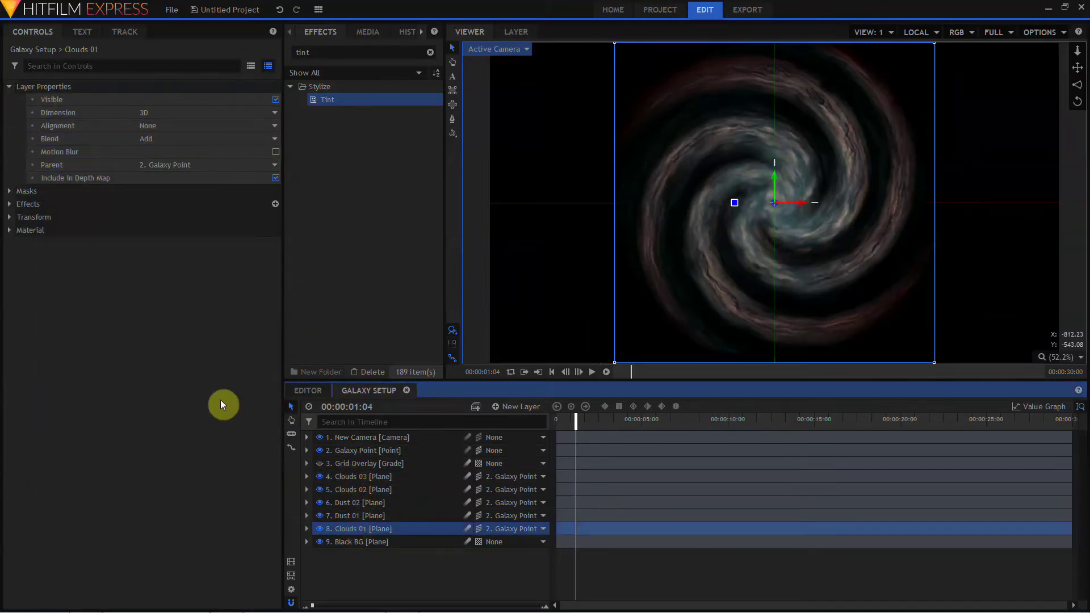
pyautogui.click(17, 217)
pyautogui.moveTo(256, 228); pyautogui.dragTo(262, 229)
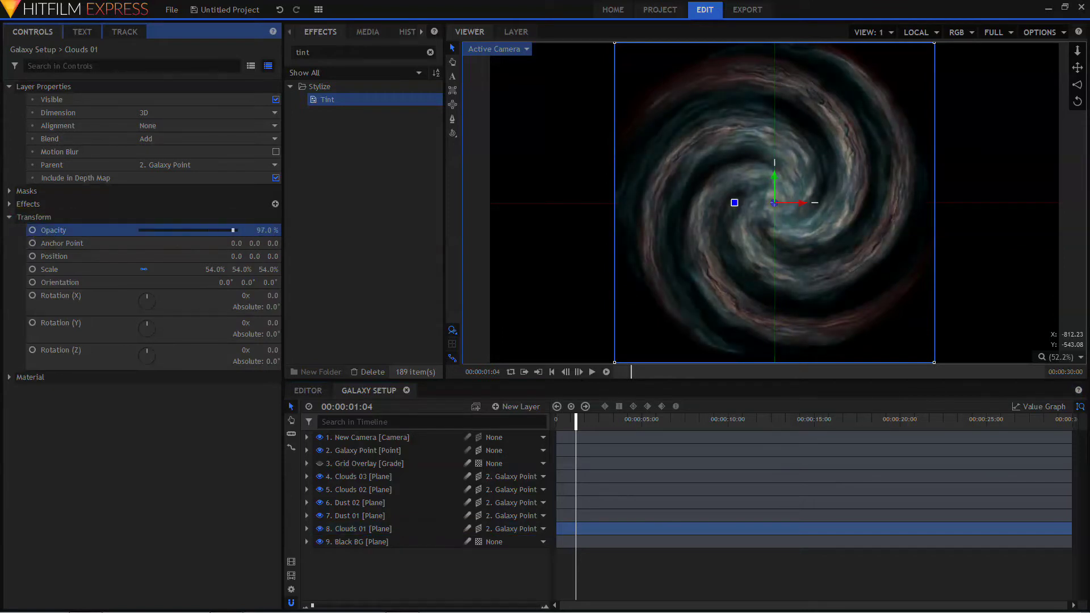
# Set the Z position of the Dust 01 layer to 5.
pyautogui.click(352, 515)
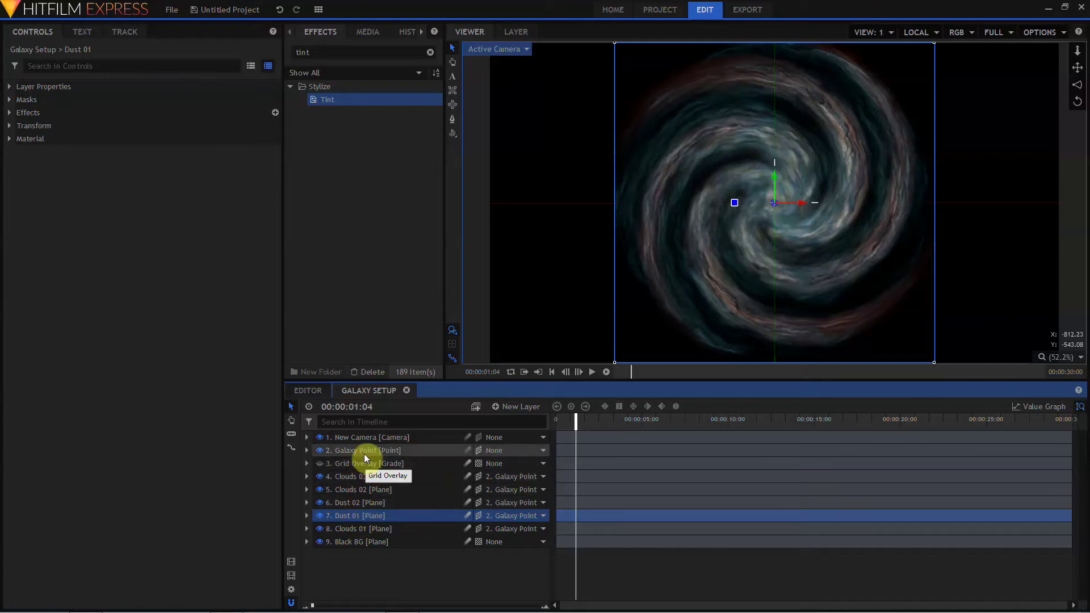
pyautogui.click(372, 515)
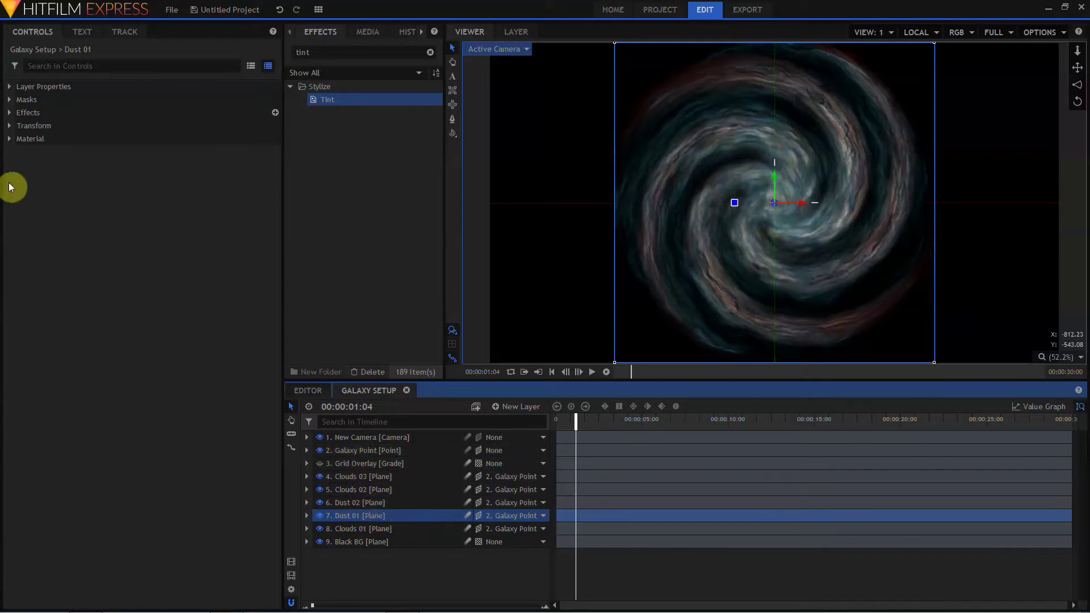
pyautogui.click(10, 126)
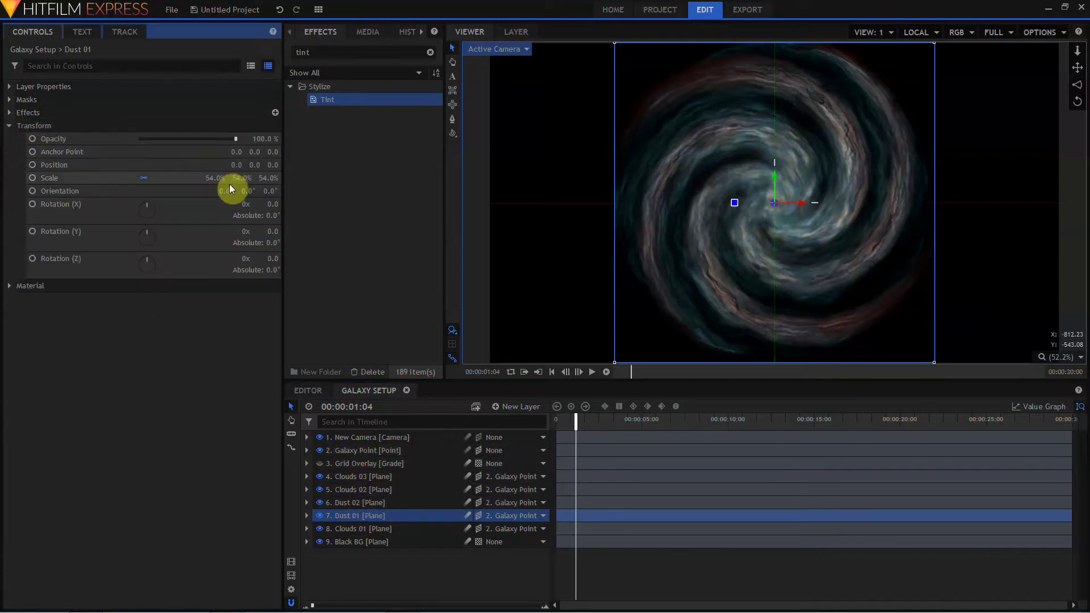
pyautogui.click(271, 165)
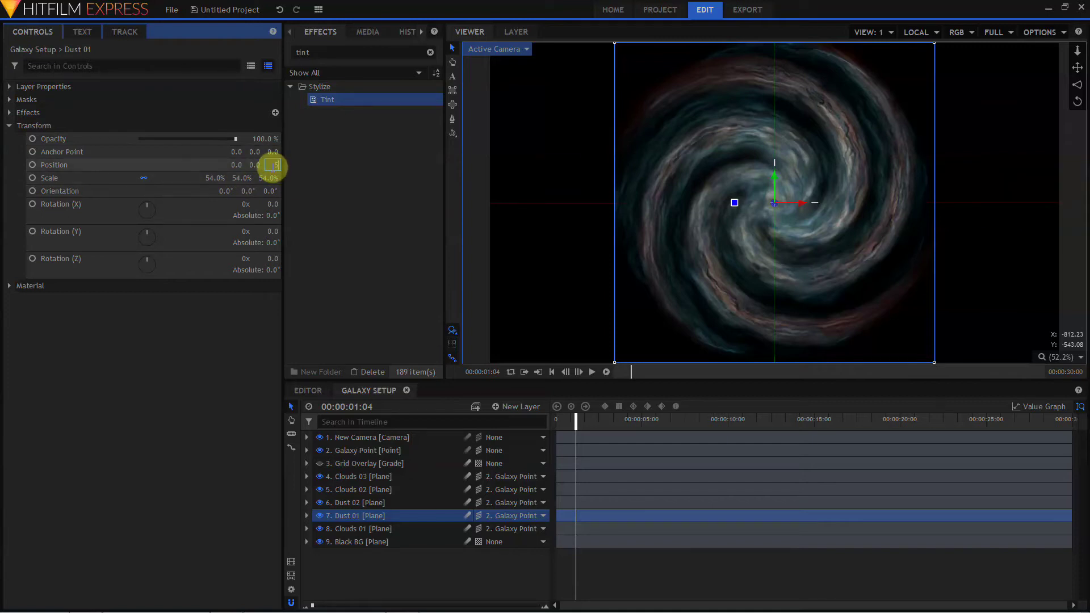
pyautogui.press('Return')
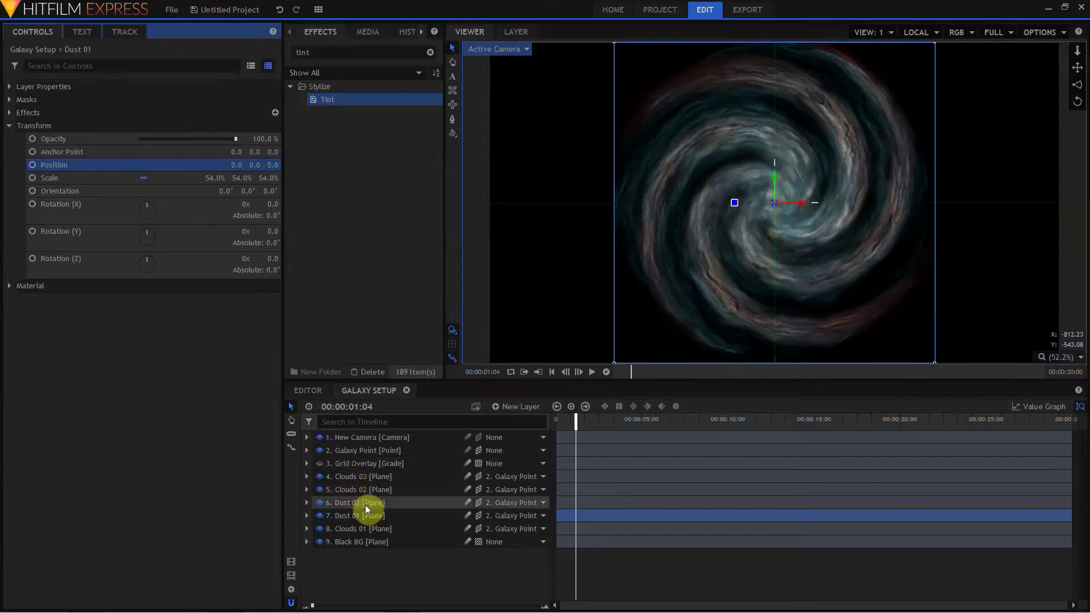
# Set the Z position of the Dust 02 layer to -5.
pyautogui.click(363, 503)
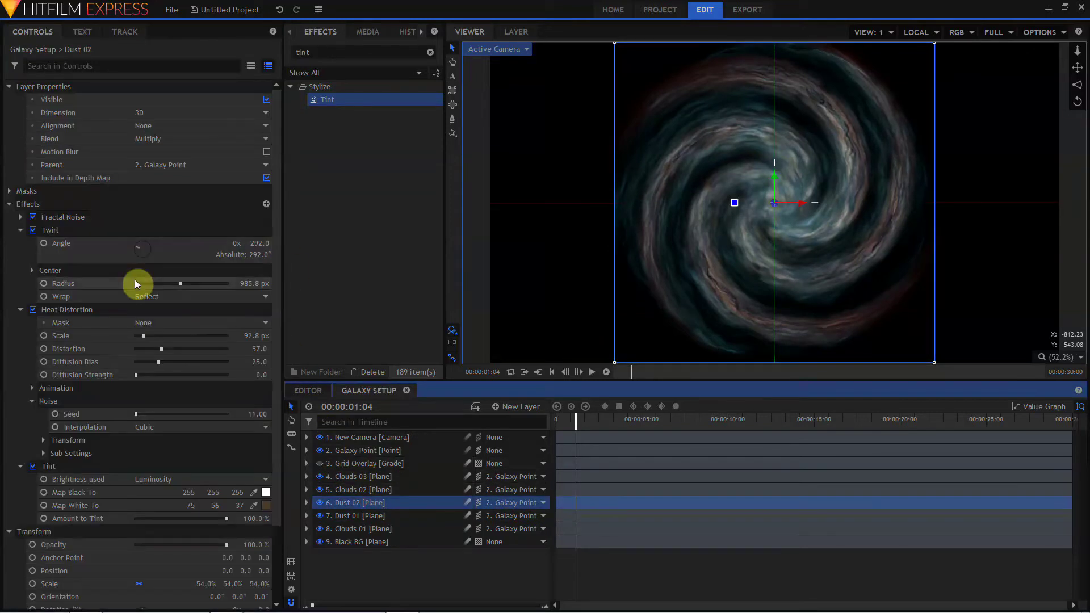
pyautogui.click(10, 204)
pyautogui.click(272, 256)
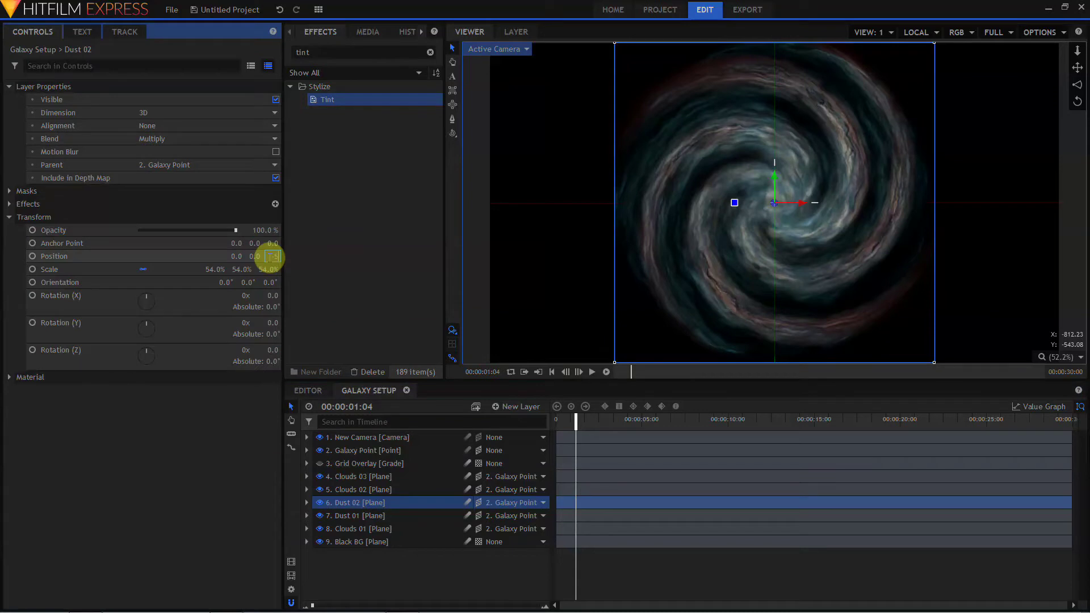
pyautogui.write('-5')
pyautogui.press('Return')
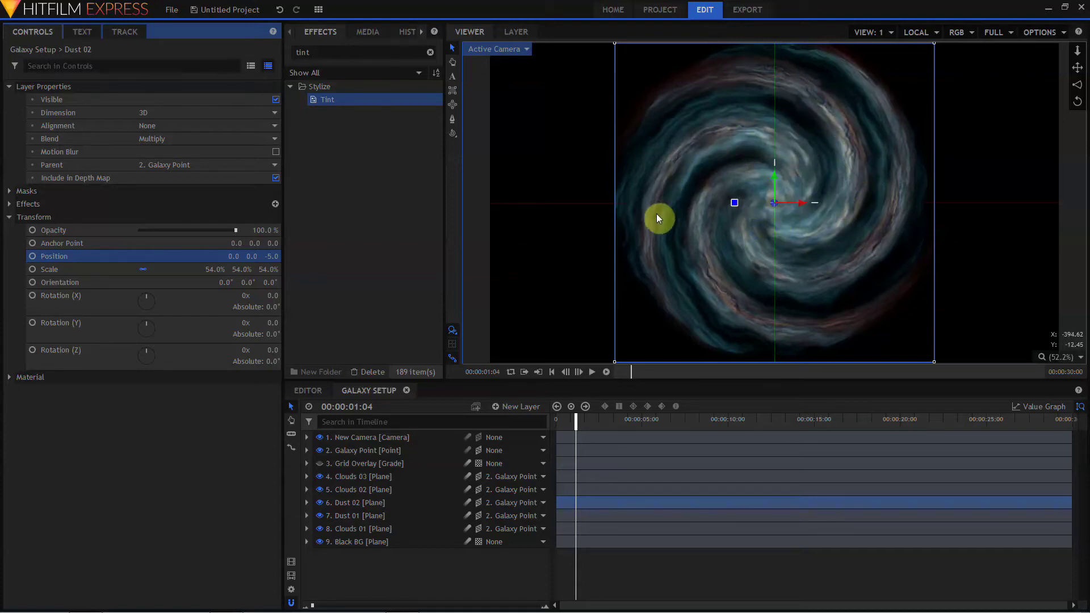
# Tilt the whole galaxy by setting the Galaxy Point's orientation to 68°, 8°, 11°.
pyautogui.click(359, 454)
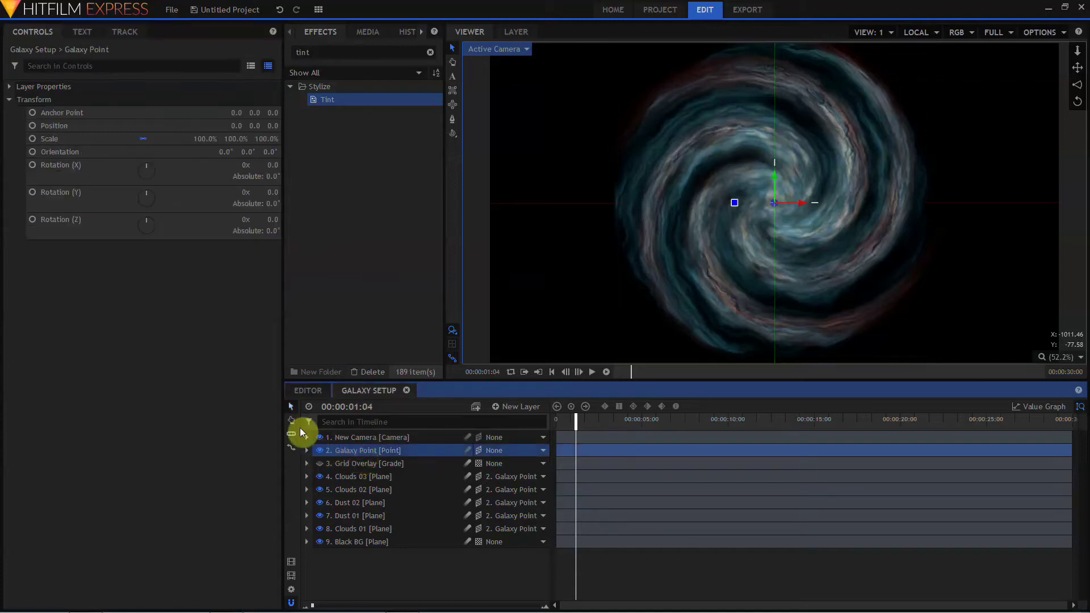
pyautogui.click(222, 151)
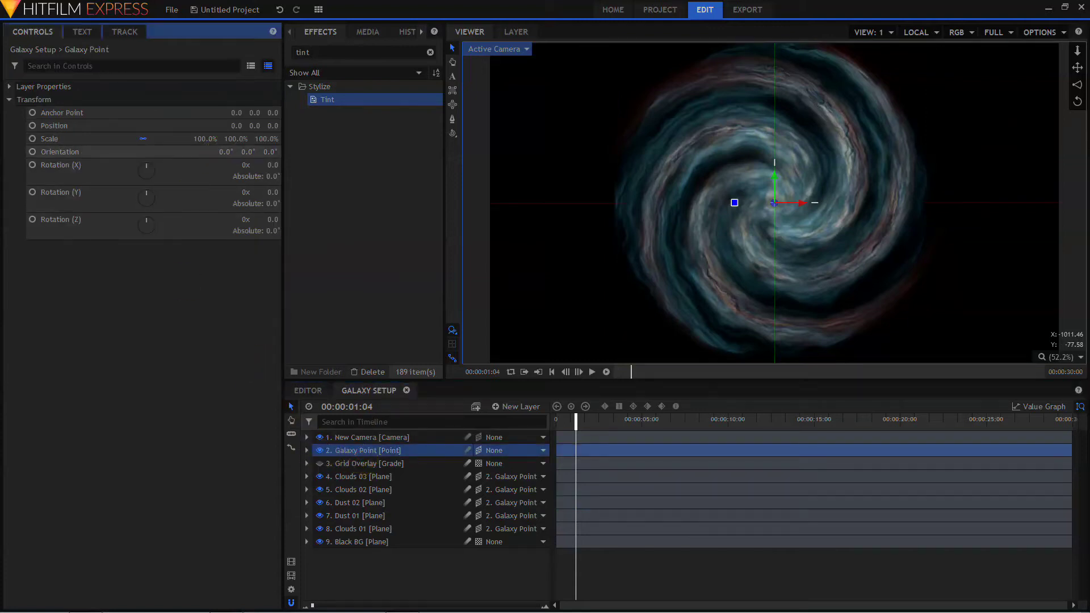
pyautogui.moveTo(222, 151); pyautogui.dragTo(244, 163)
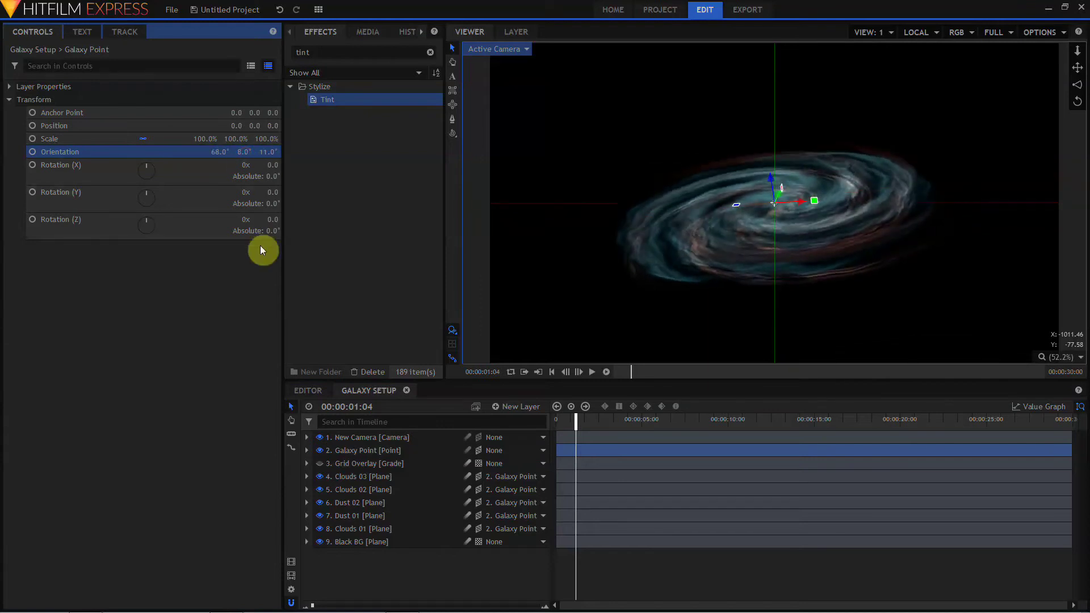
# Set the Z position of the Clouds 02 layer to -20.
pyautogui.click(349, 489)
pyautogui.click(9, 204)
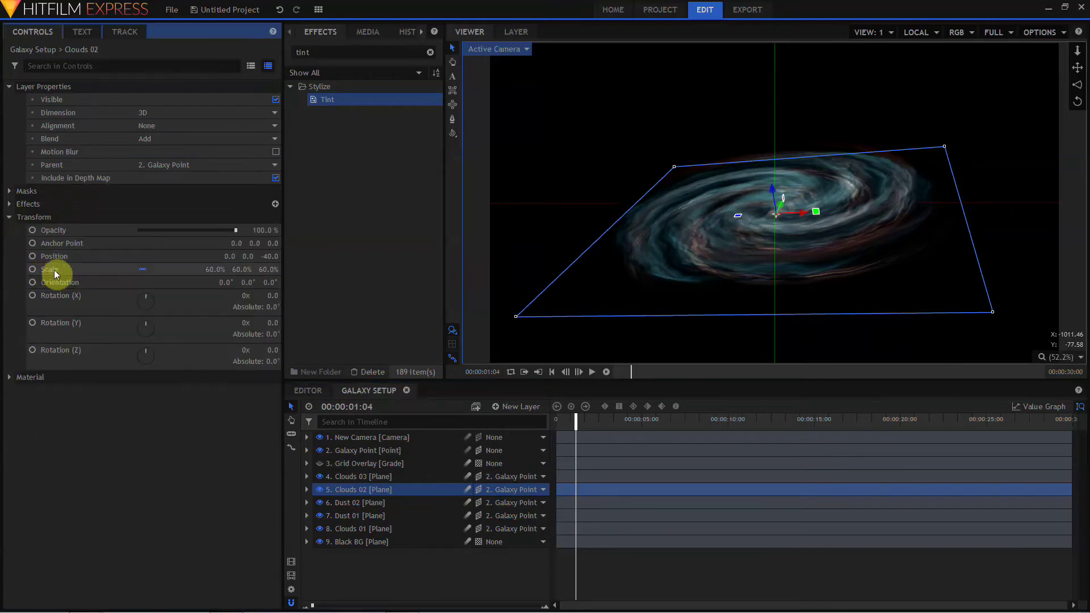
pyautogui.press('Return')
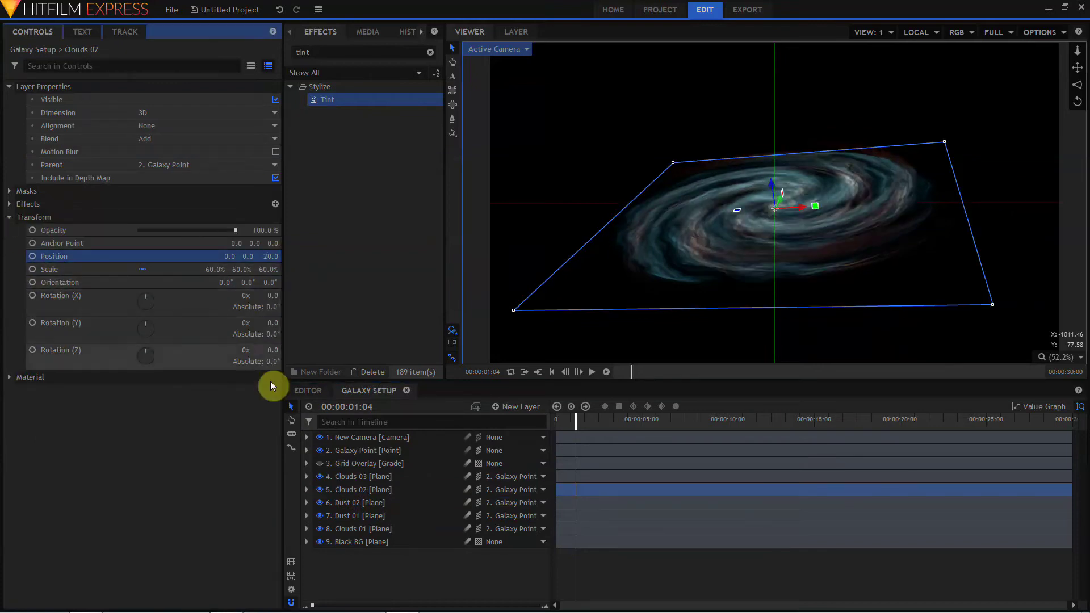
# Set the Z position of the Clouds 03 layer to 20.
pyautogui.click(350, 481)
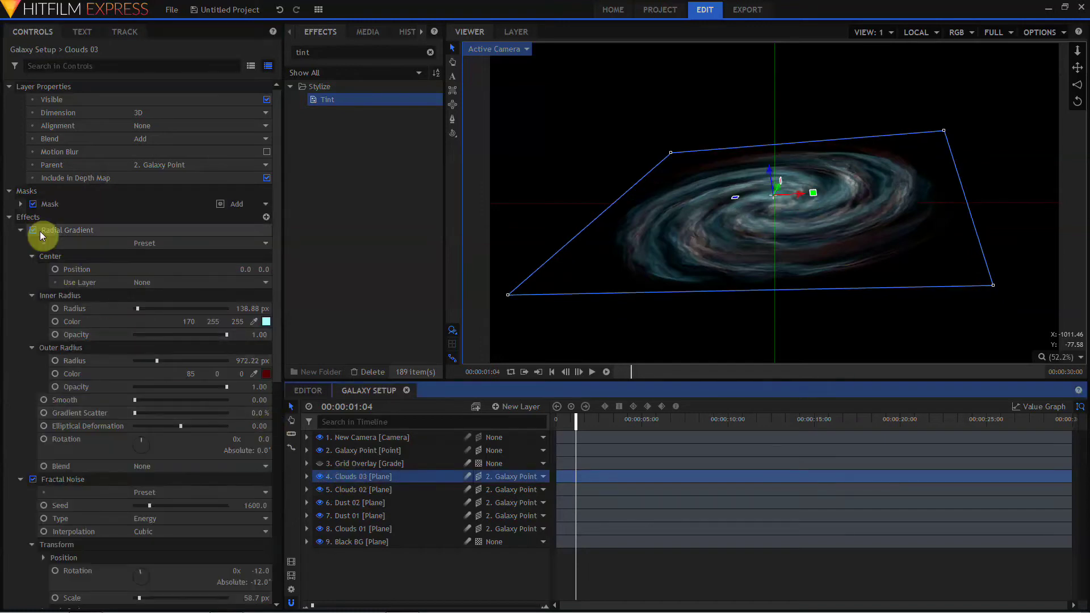
pyautogui.click(10, 217)
pyautogui.click(271, 269)
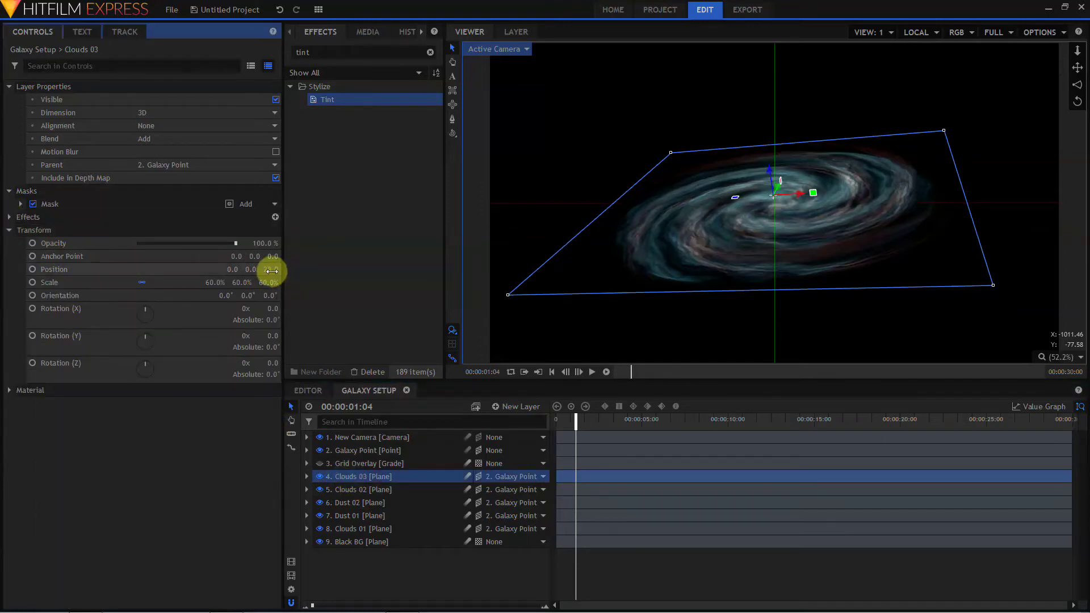
pyautogui.write('30')
pyautogui.press('Return')
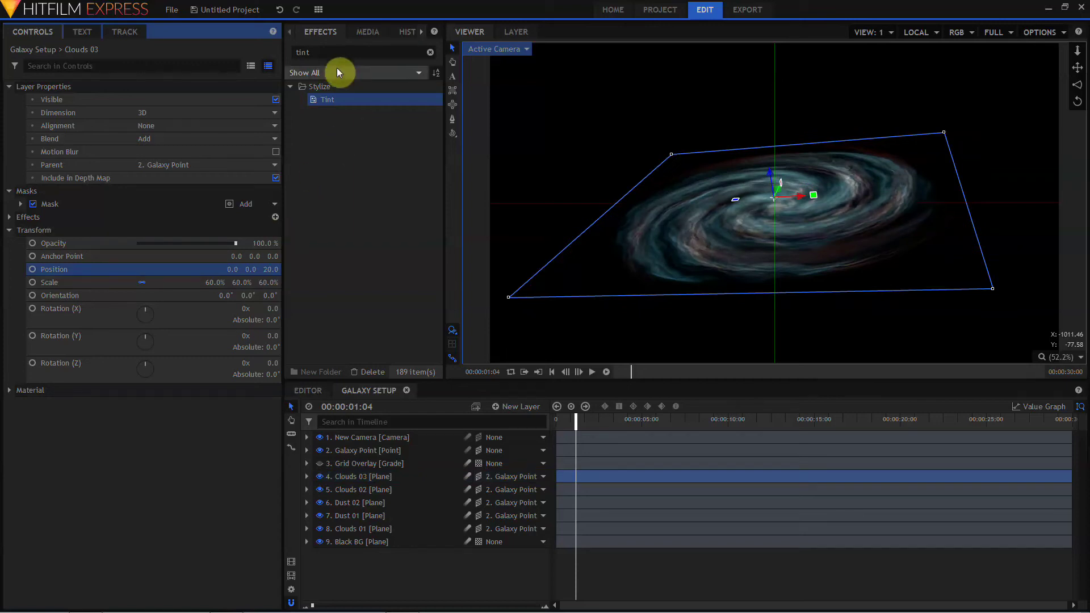
# Find the Glow effect and apply it to the Clouds 03 layer.
pyautogui.doubleClick(326, 55)
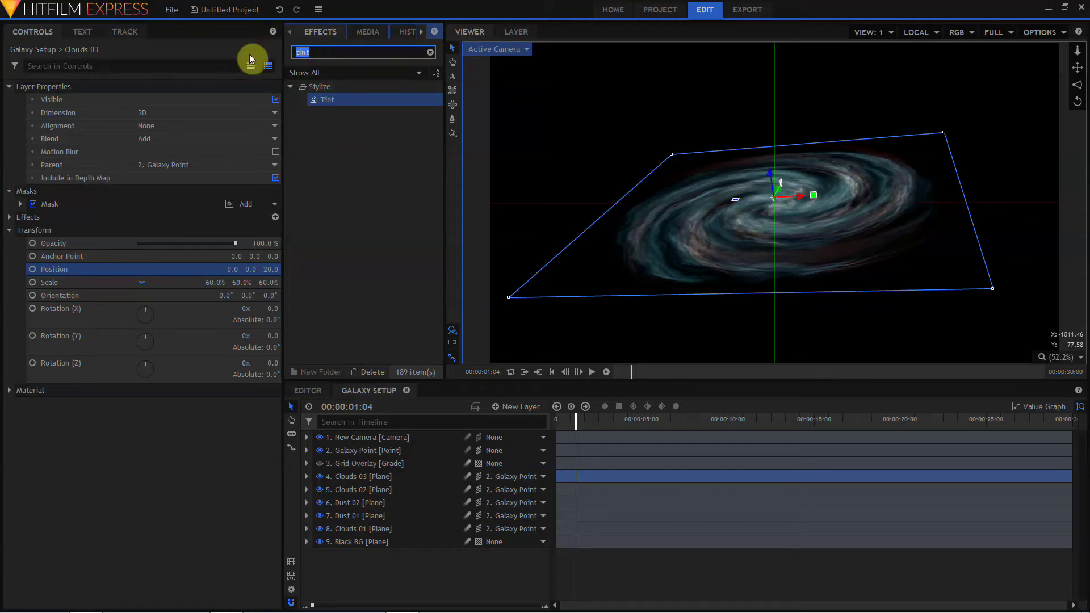
pyautogui.write('glow')
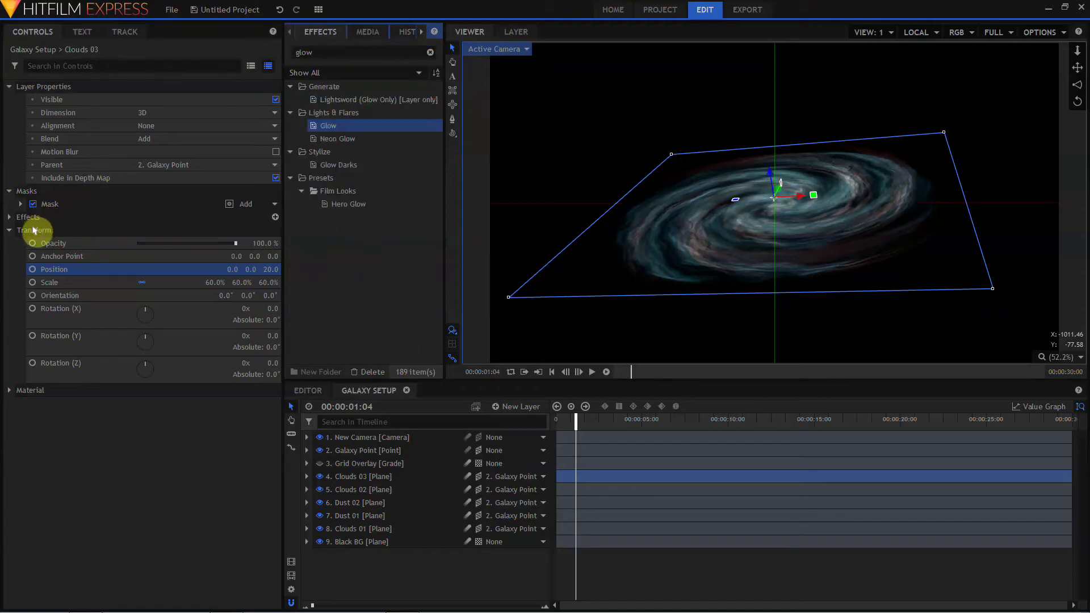
pyautogui.click(28, 222)
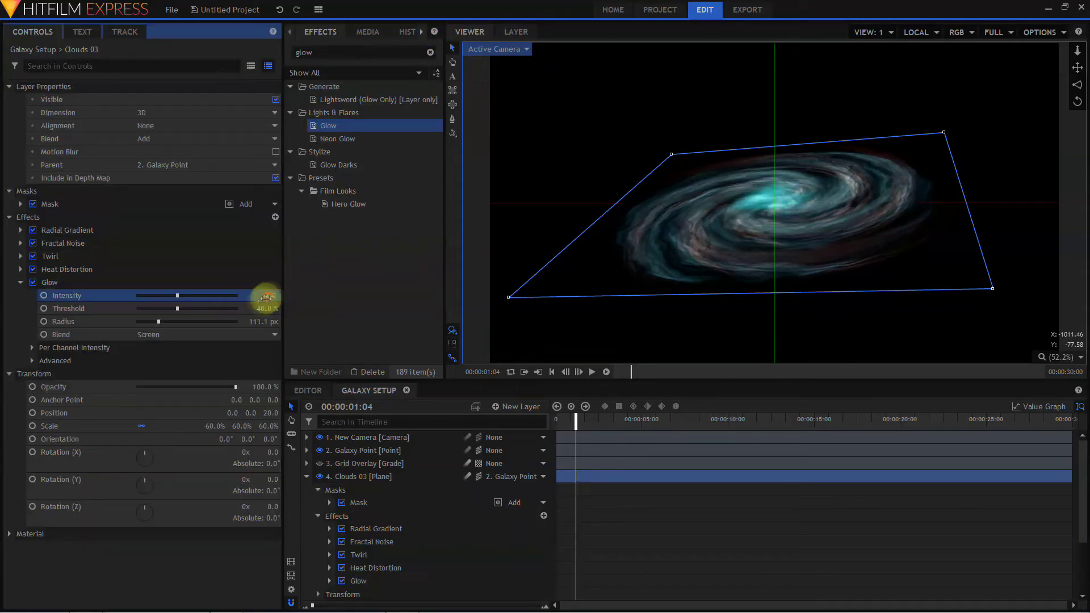
# Set the Clouds 03 glow's threshold to 6% and its radius to about 225 px.
pyautogui.moveTo(264, 308); pyautogui.dragTo(318, 322)
pyautogui.click(263, 322)
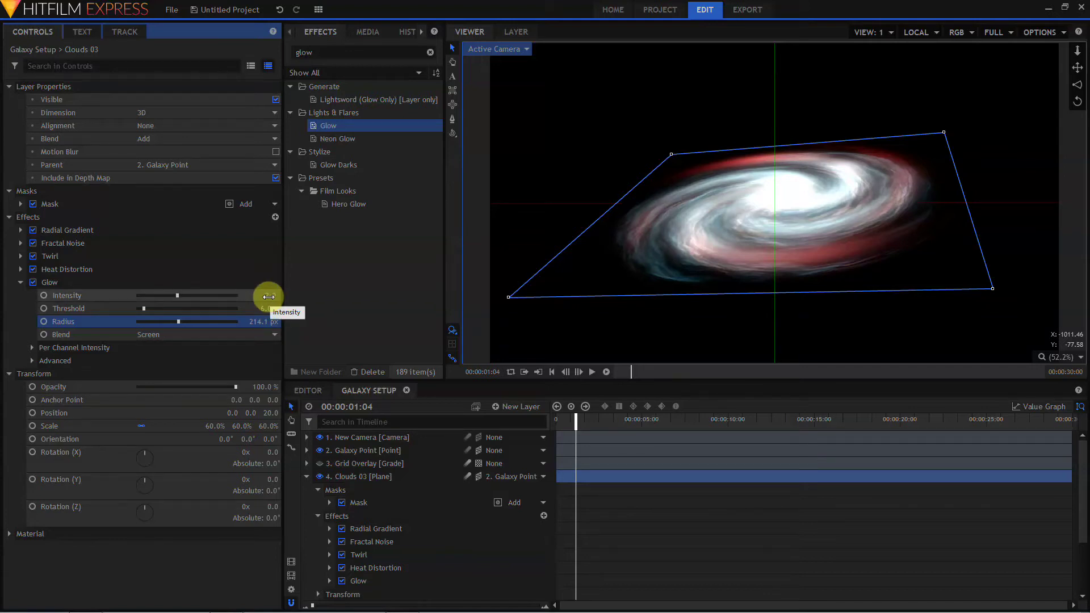
pyautogui.click(264, 308)
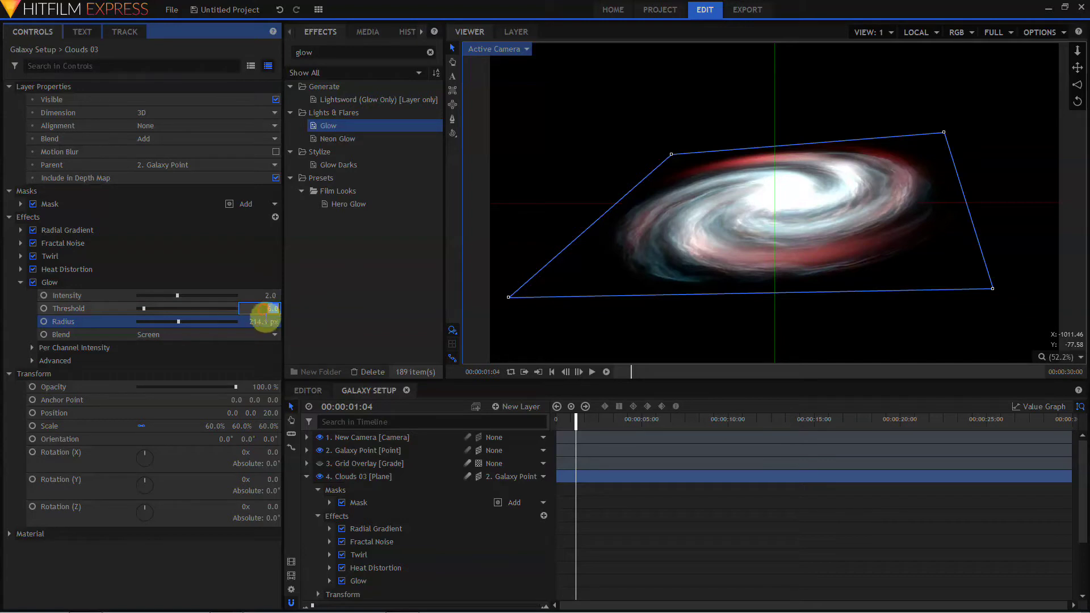
pyautogui.moveTo(265, 319); pyautogui.dragTo(270, 319)
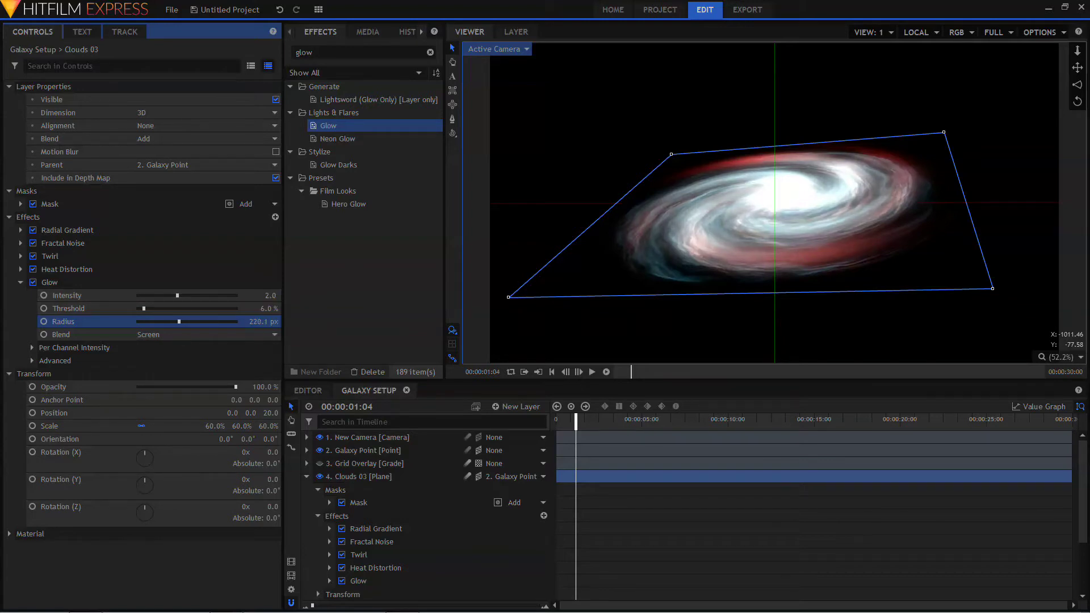
# Set the intensity of the Clouds 03 glow to 1.3.
pyautogui.click(272, 295)
pyautogui.moveTo(271, 295); pyautogui.dragTo(262, 295)
pyautogui.click(271, 296)
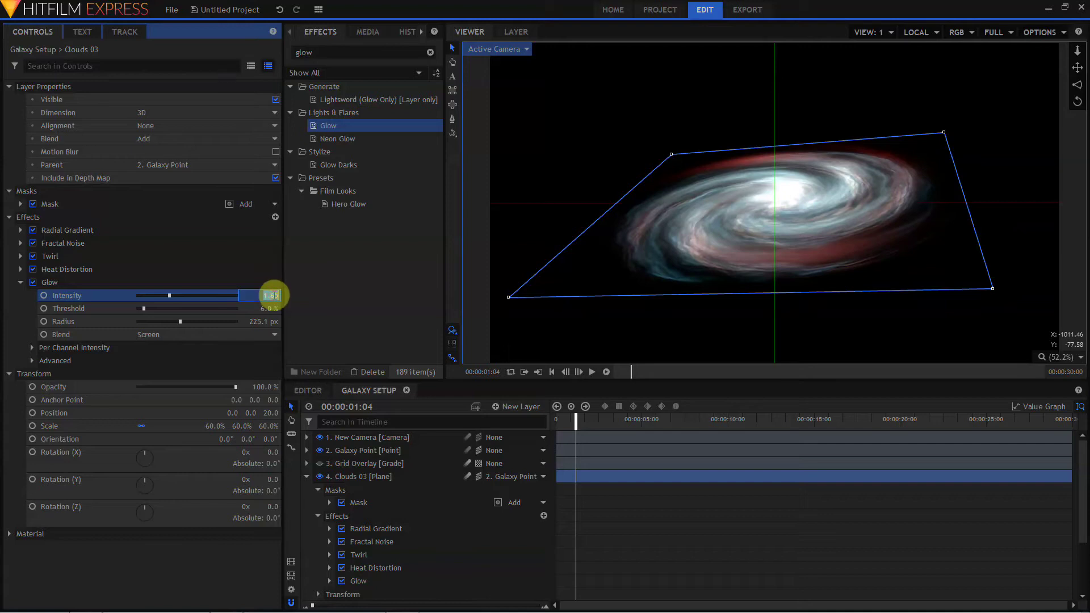
pyautogui.press('BackSpace')
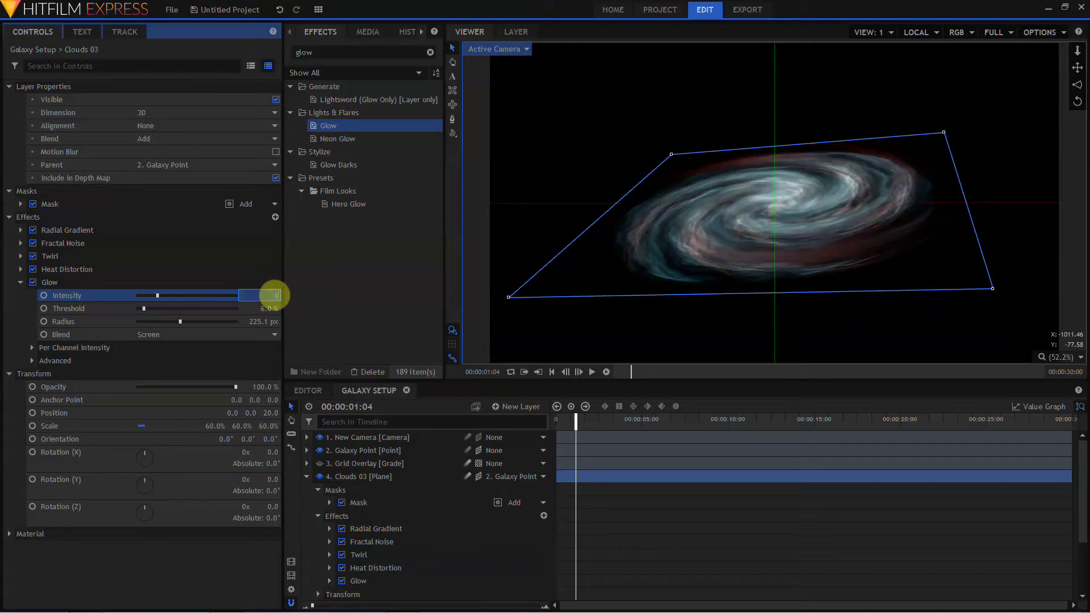
pyautogui.write('1.9')
pyautogui.press('Return')
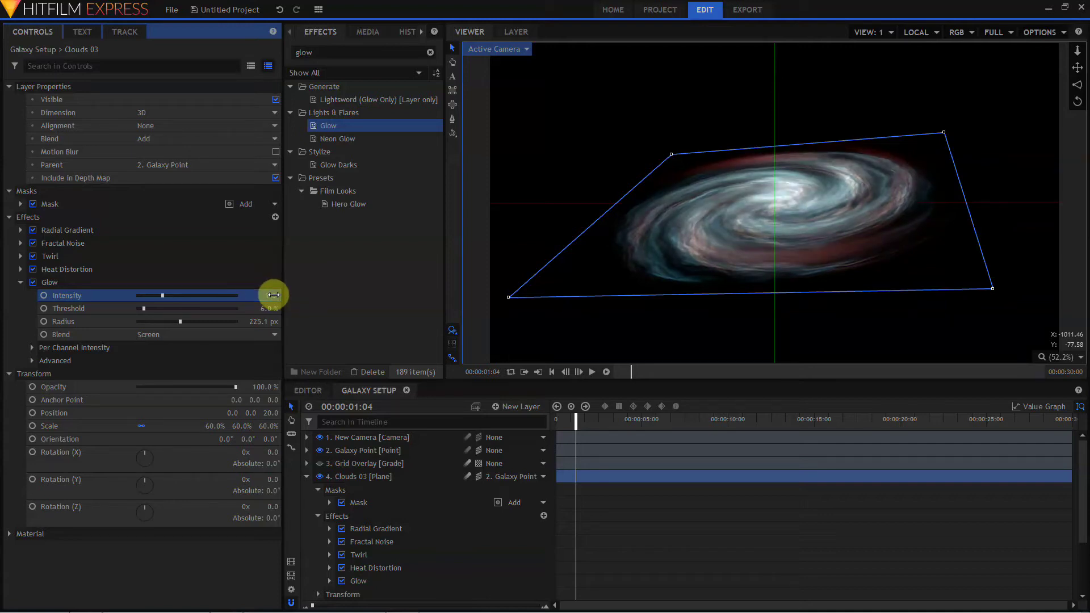
# Copy the Glow effect from the Clouds 03 layer and paste it onto Clouds 02.
pyautogui.click(63, 283)
pyautogui.rightClick(63, 284)
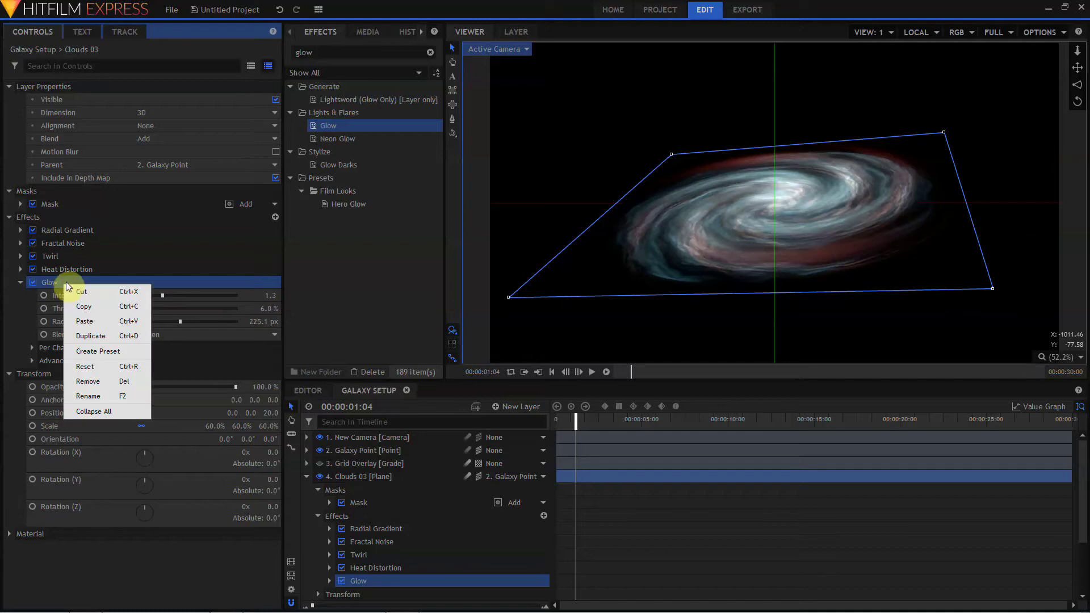
pyautogui.click(83, 306)
pyautogui.click(306, 477)
pyautogui.click(342, 489)
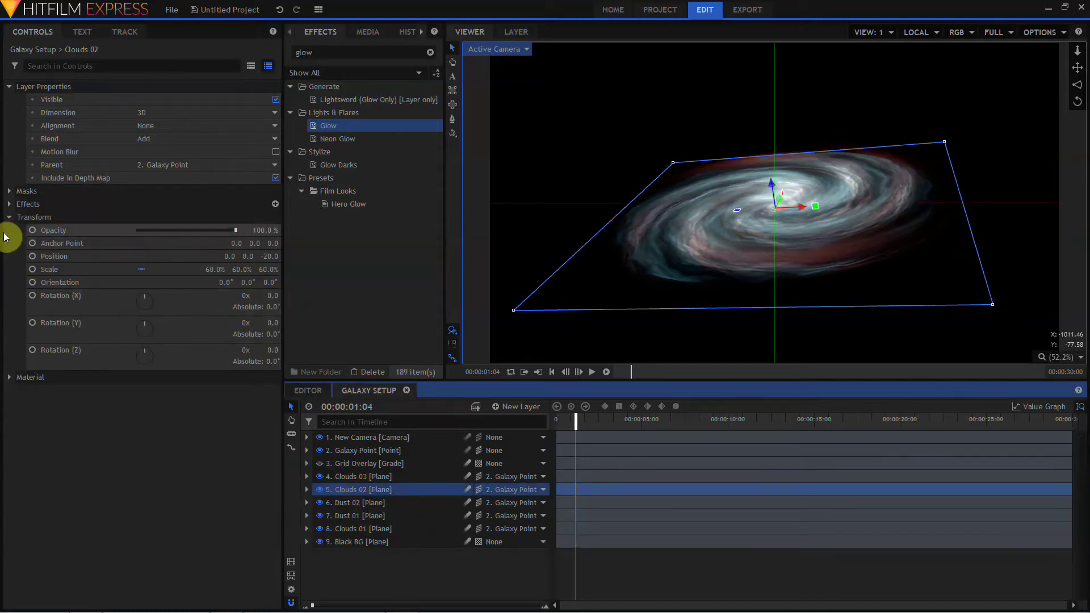
pyautogui.hotkey('ctrl', 'v')
pyautogui.click(307, 490)
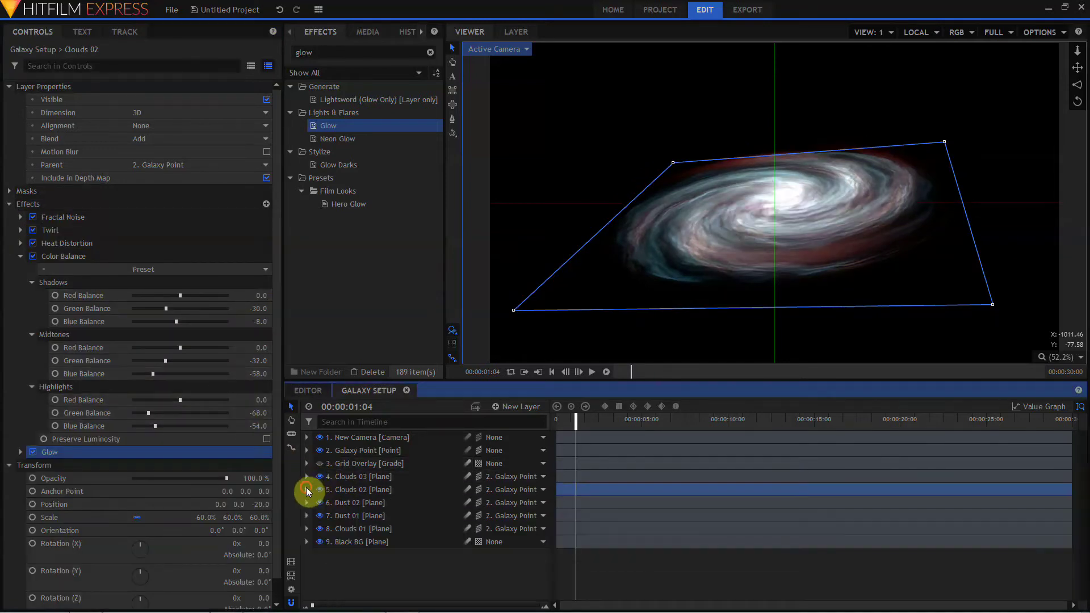
# Paste the copied Glow effect onto the Clouds 01 layer and set its threshold to 27%.
pyautogui.click(345, 526)
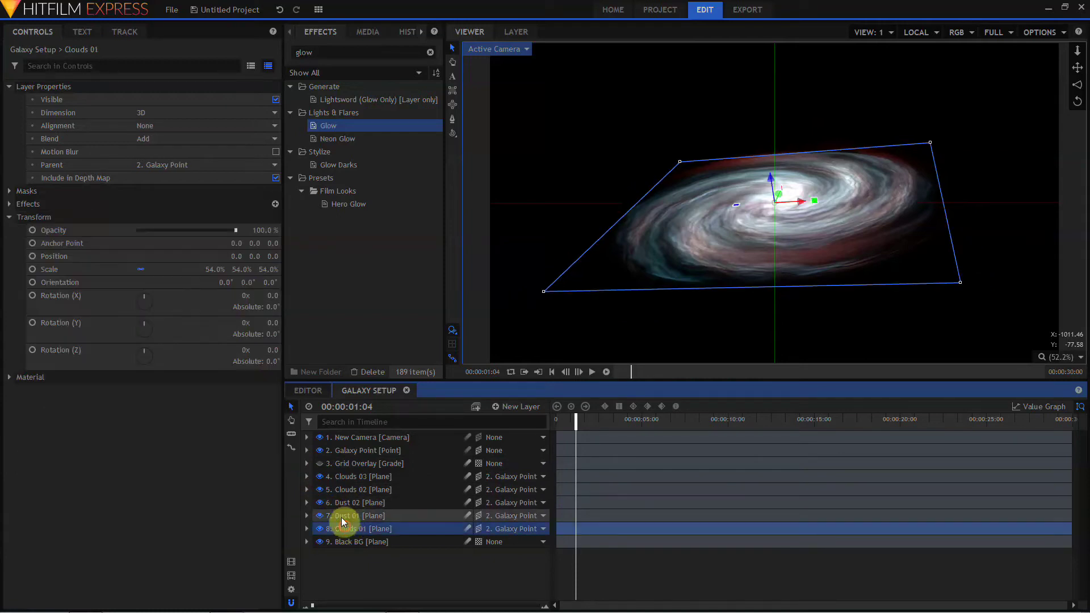
pyautogui.hotkey('ctrl', 'v')
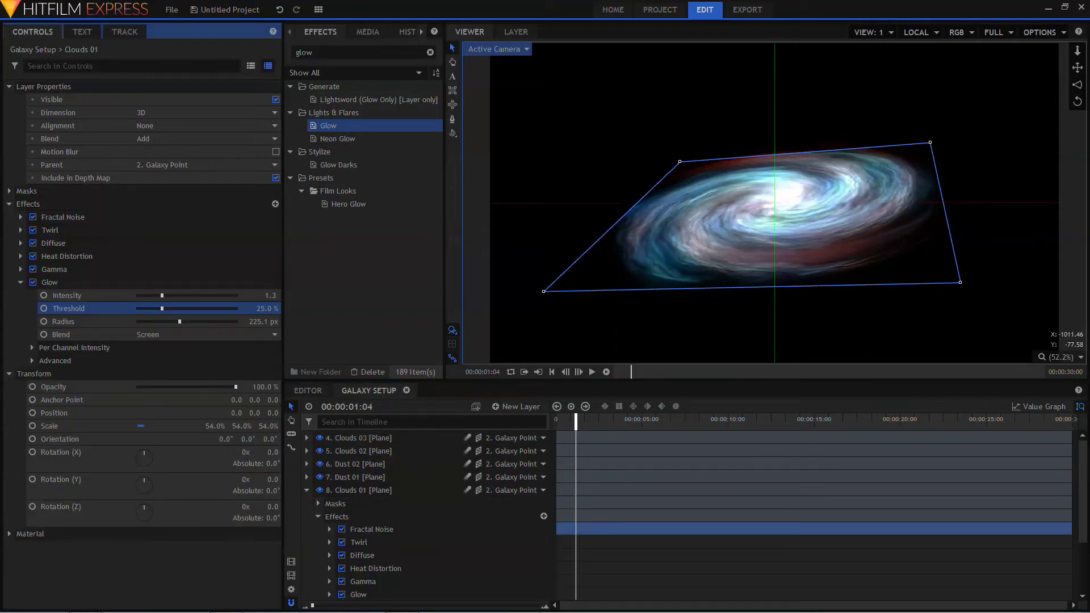
pyautogui.moveTo(262, 308); pyautogui.dragTo(266, 309)
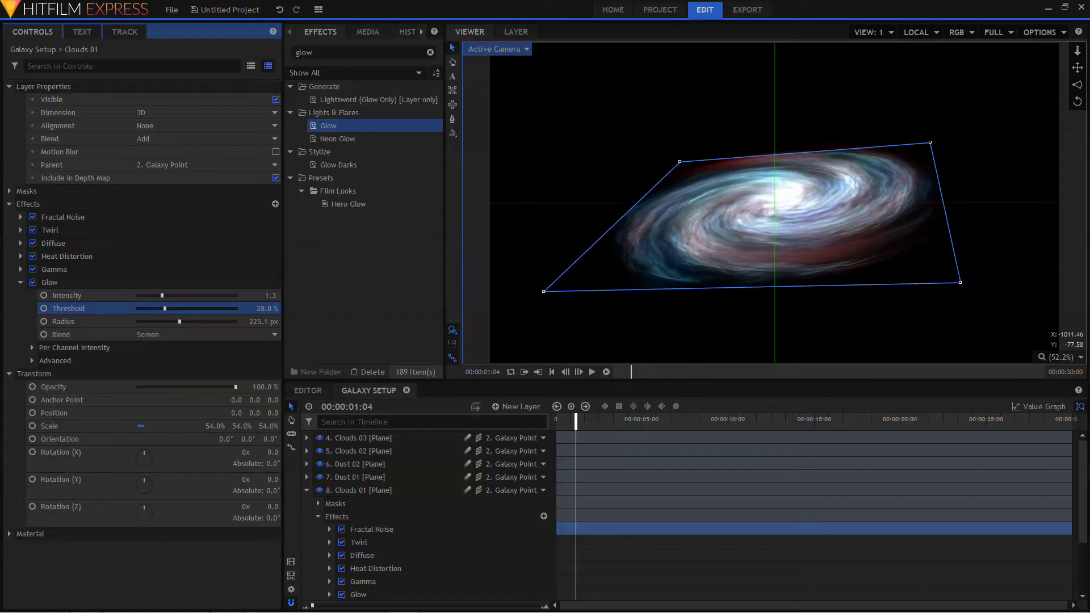
pyautogui.click(267, 307)
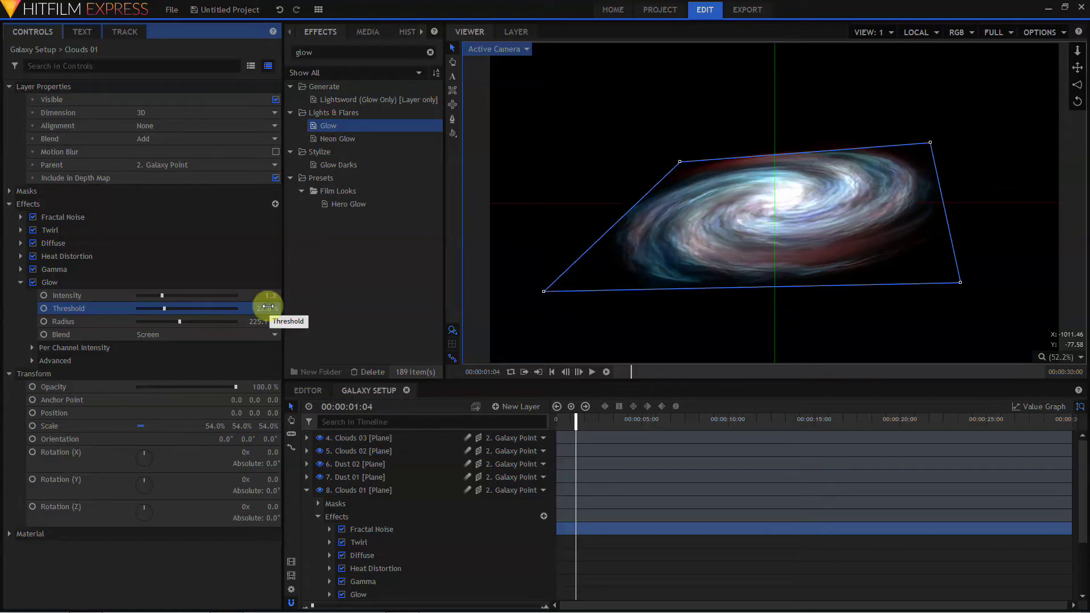
pyautogui.click(307, 490)
# Reset the Galaxy Point layer's transform and select the Clouds 01 layer.
pyautogui.rightClick(356, 454)
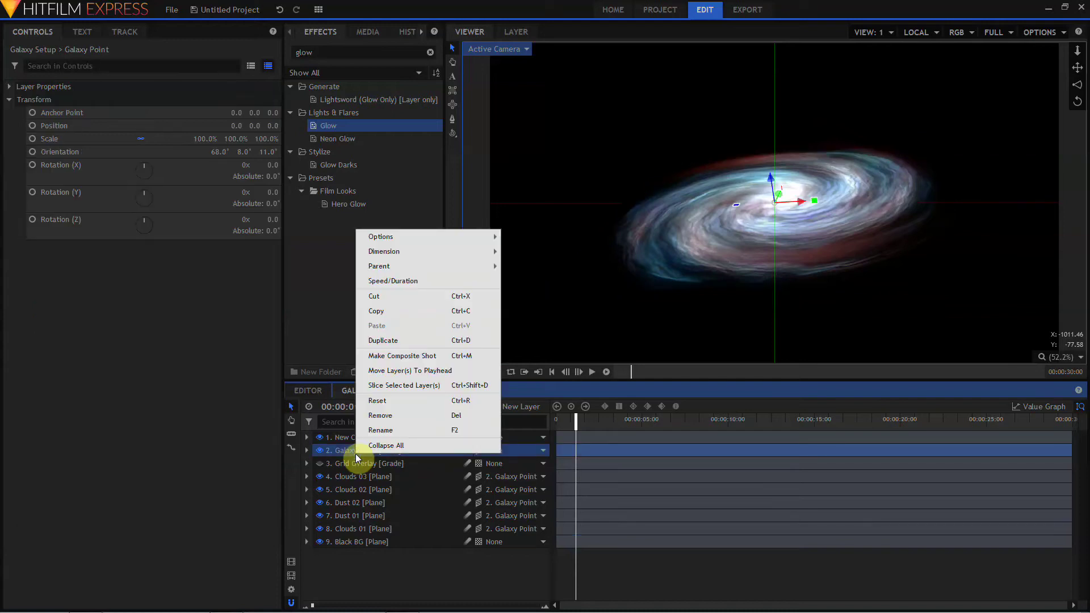
pyautogui.click(384, 402)
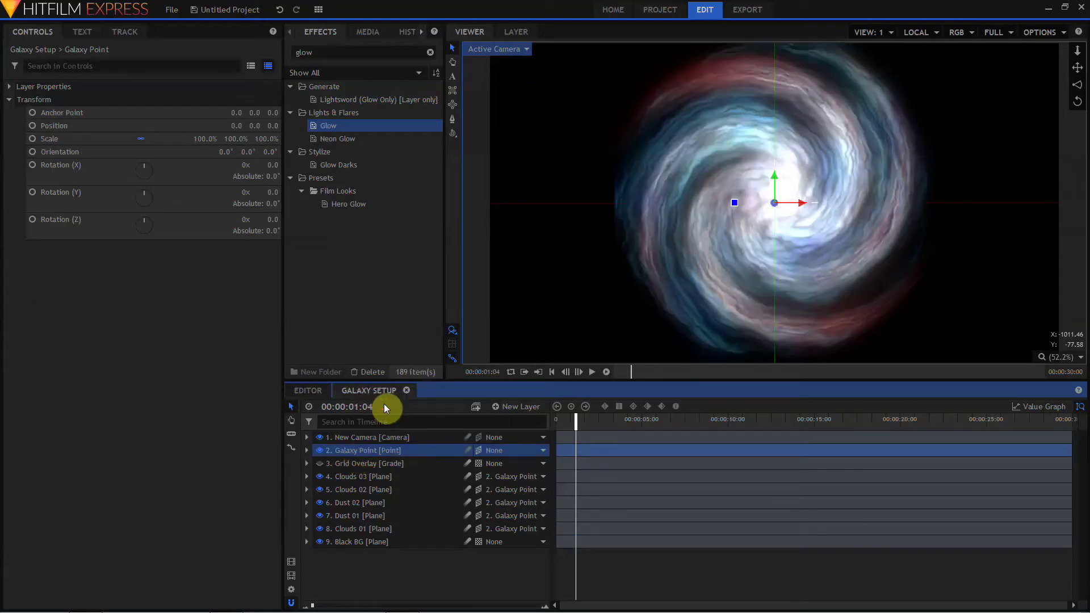
pyautogui.click(354, 529)
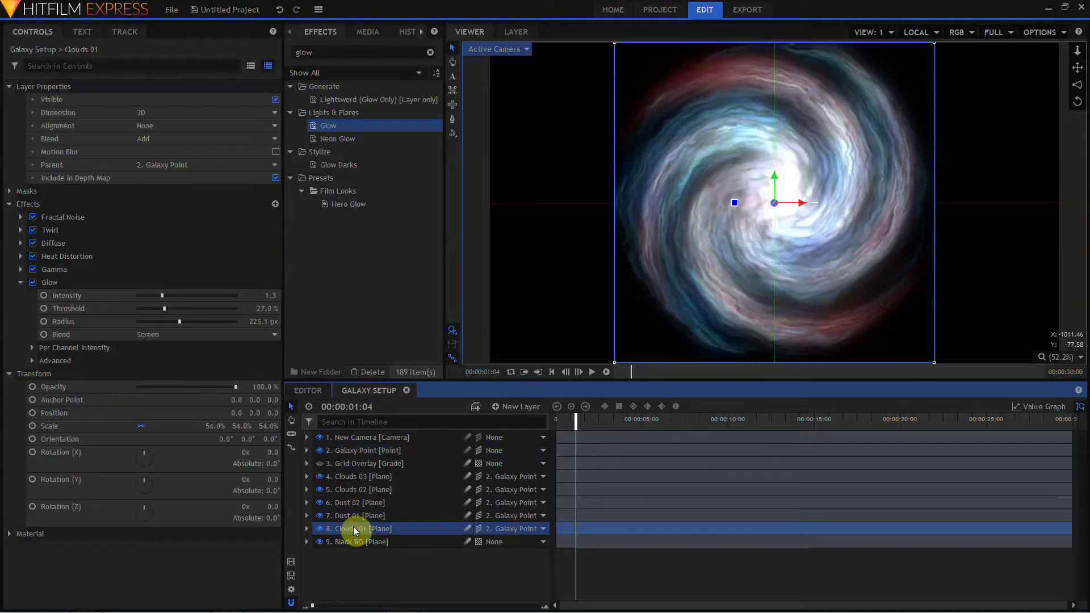
# Place a duplicate of the Clouds 01 layer above Clouds 03 and hide all the original cloud and dust layers.
pyautogui.hotkey('ctrl', 'd')
pyautogui.moveTo(355, 526); pyautogui.dragTo(355, 477)
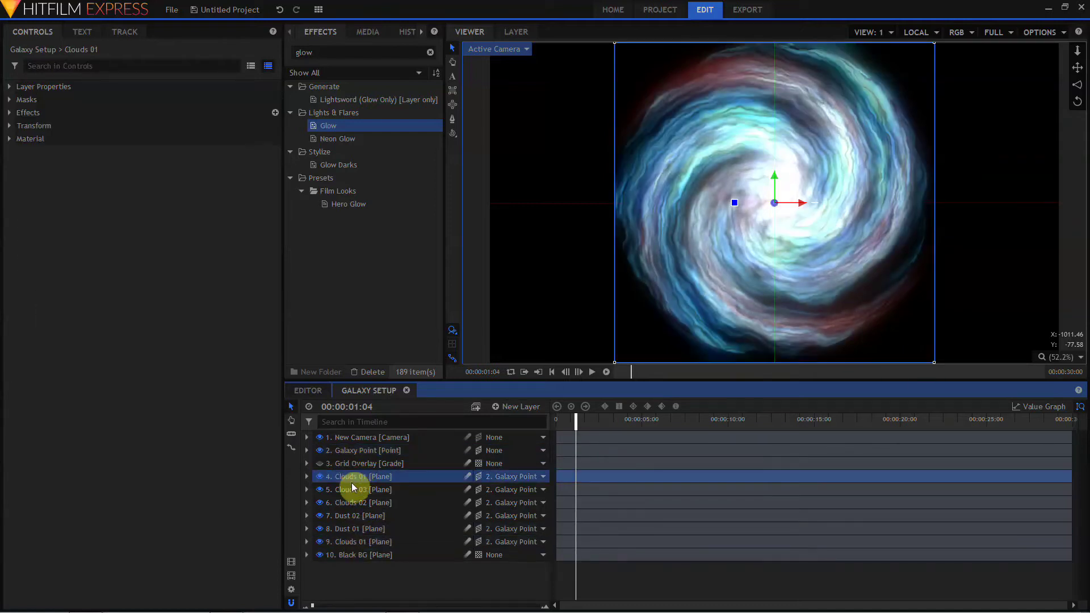
pyautogui.click(353, 488)
pyautogui.keyDown('shift'); pyautogui.click(349, 540); pyautogui.keyUp('shift')
pyautogui.click(322, 489)
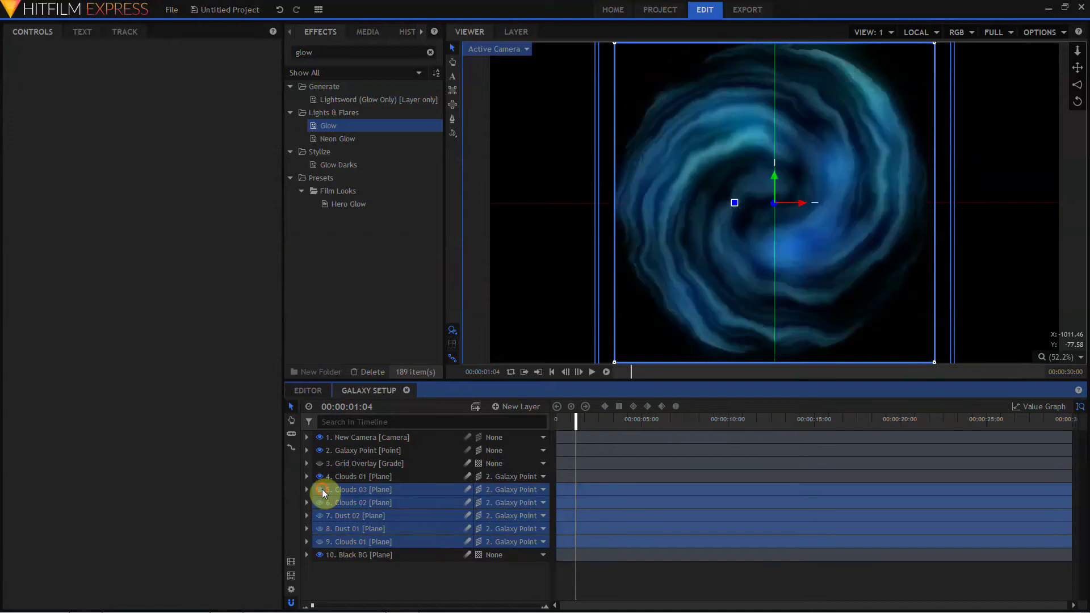
# Delete the mask and all effects, from Fractal Noise through Glow, from the duplicated Clouds 01 layer.
pyautogui.click(356, 478)
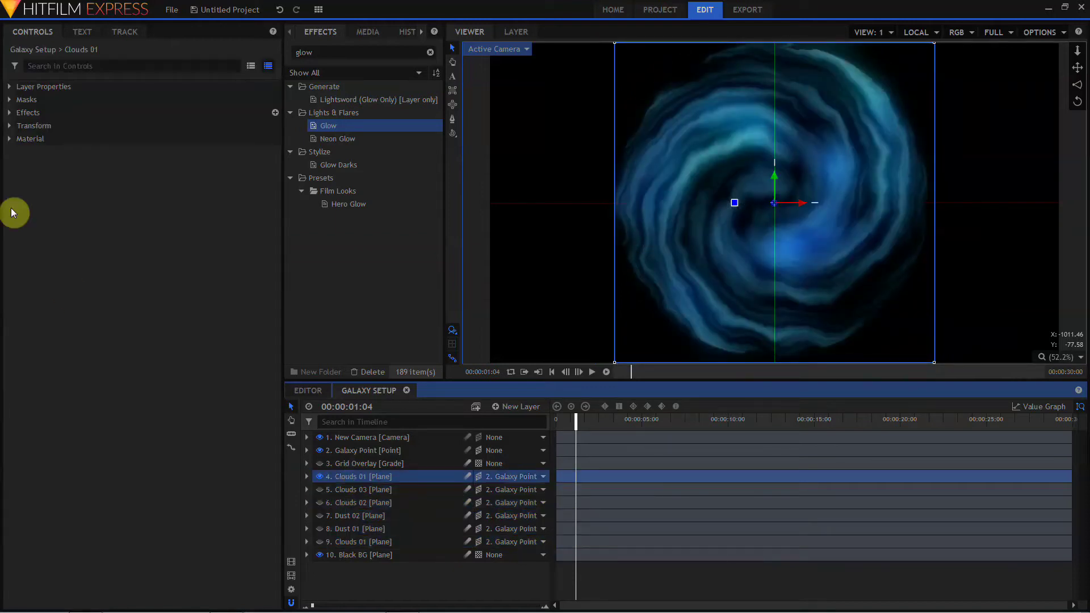
pyautogui.click(9, 99)
pyautogui.click(39, 113)
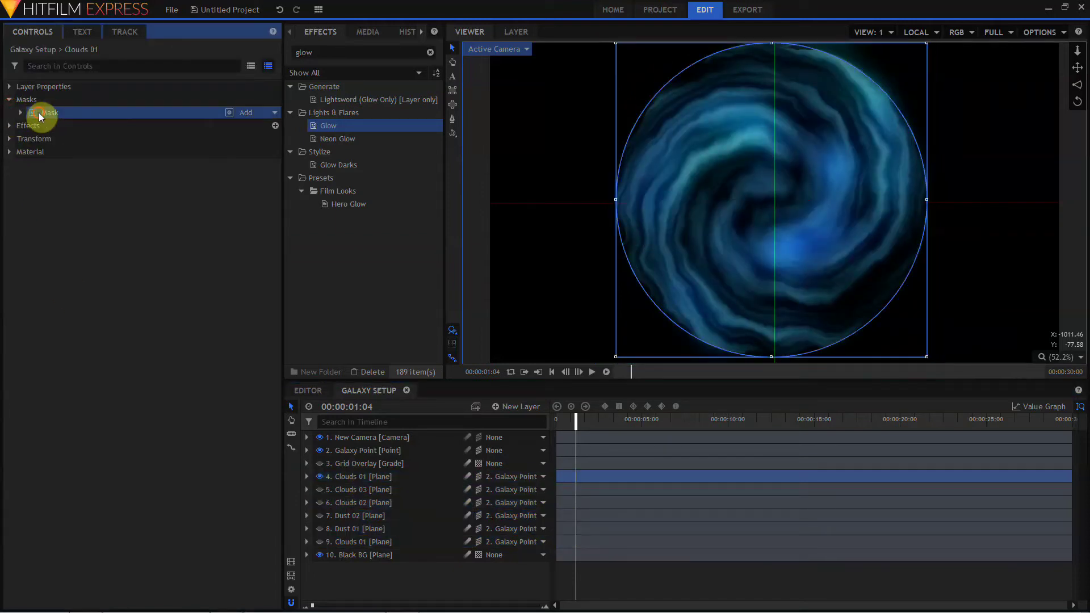
pyautogui.press('Delete')
pyautogui.click(9, 113)
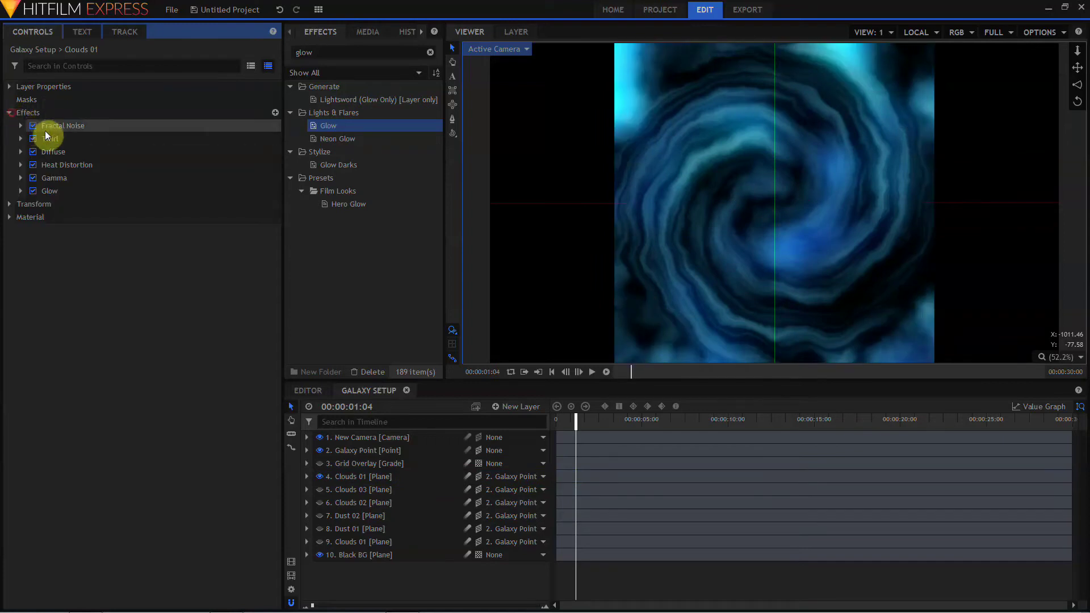
pyautogui.click(46, 125)
pyautogui.keyDown('shift'); pyautogui.click(48, 192); pyautogui.keyUp('shift')
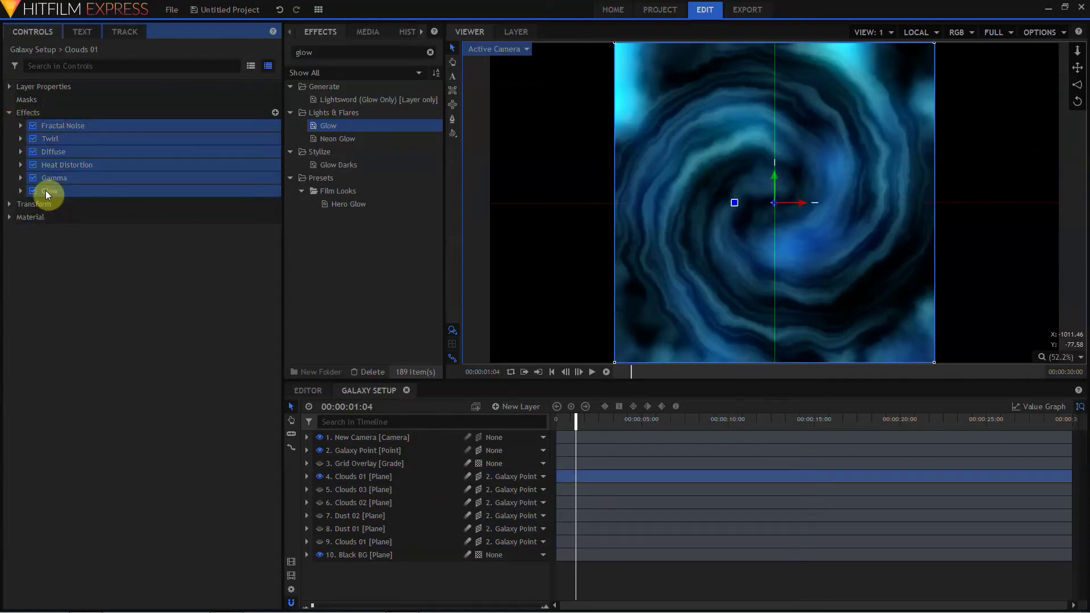
pyautogui.press('Delete')
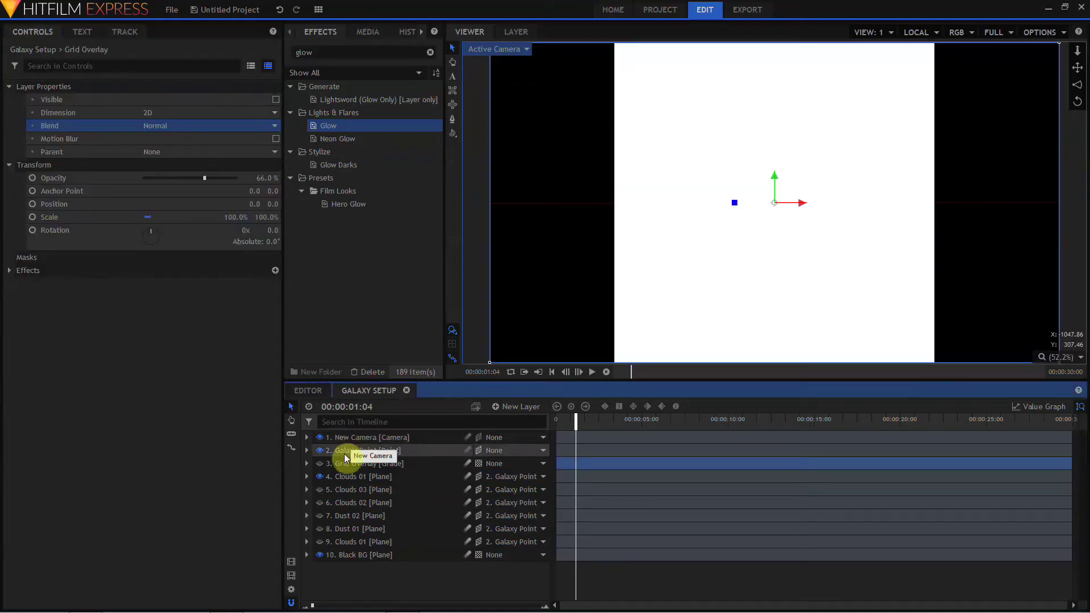
# Rename the stripped duplicate of Clouds 01 as Core 01.
pyautogui.click(353, 476)
pyautogui.doubleClick(352, 476)
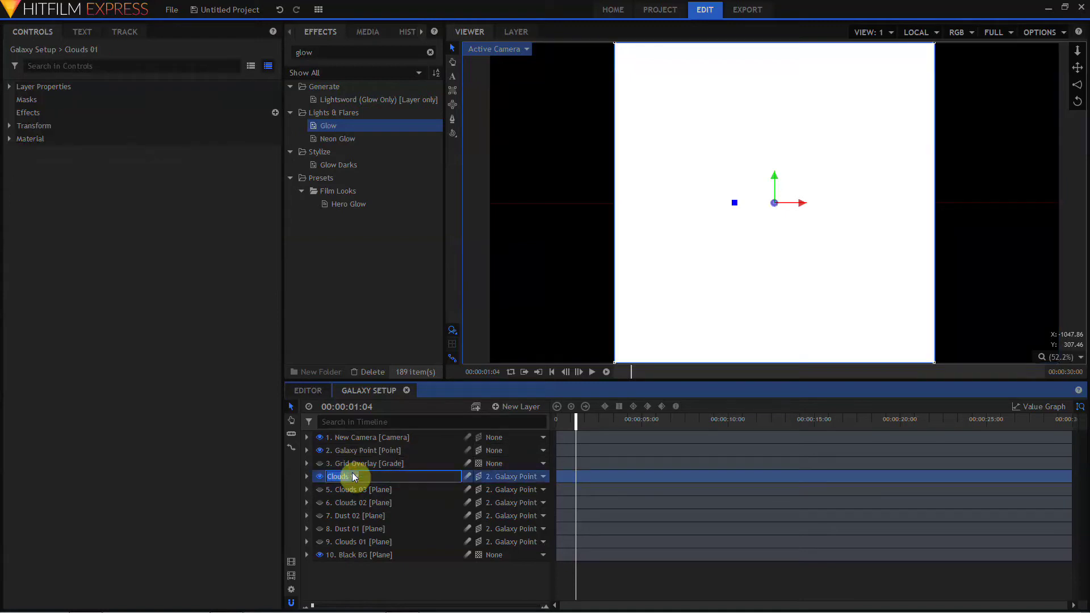
pyautogui.write('Core 01')
pyautogui.press('Return')
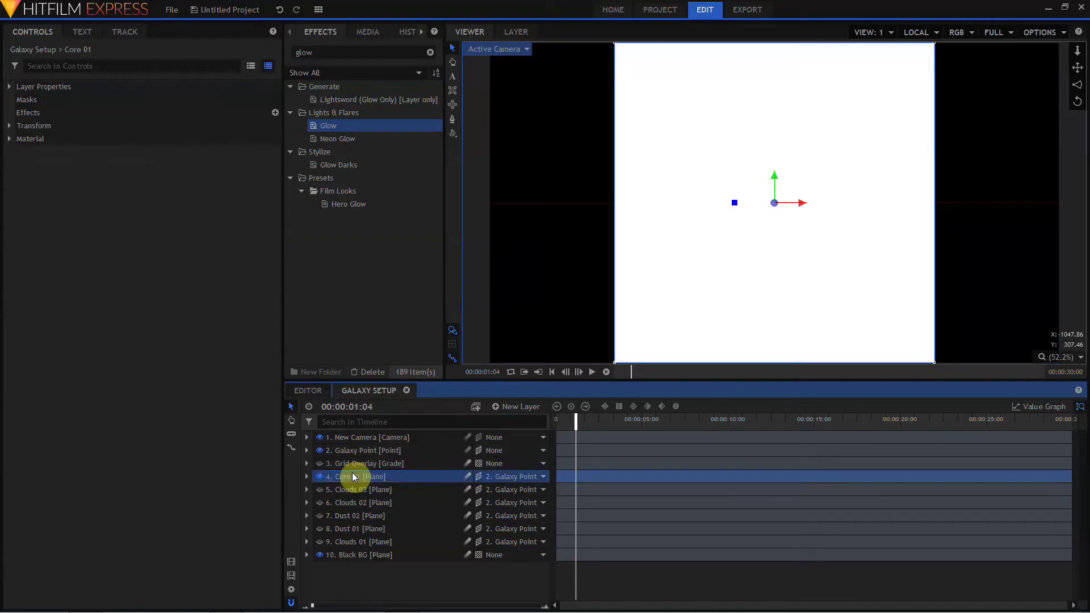
# Draw a closed, tall diamond-shaped four-point mask around the centre of the Core 01 plane with the freehand mask tool.
pyautogui.click(455, 120)
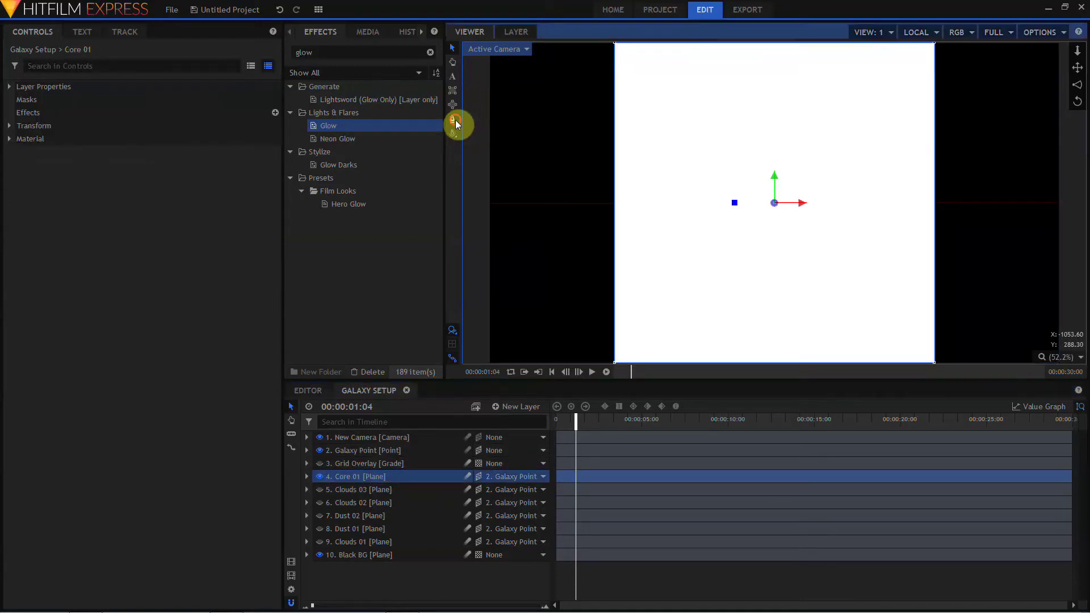
pyautogui.click(786, 330)
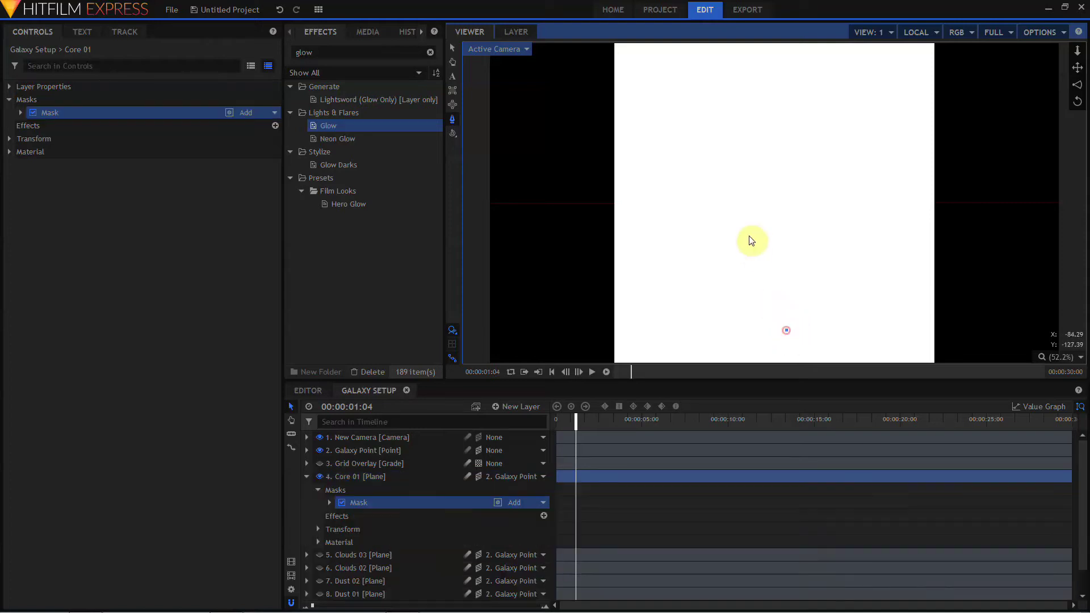
pyautogui.click(736, 200)
pyautogui.click(777, 49)
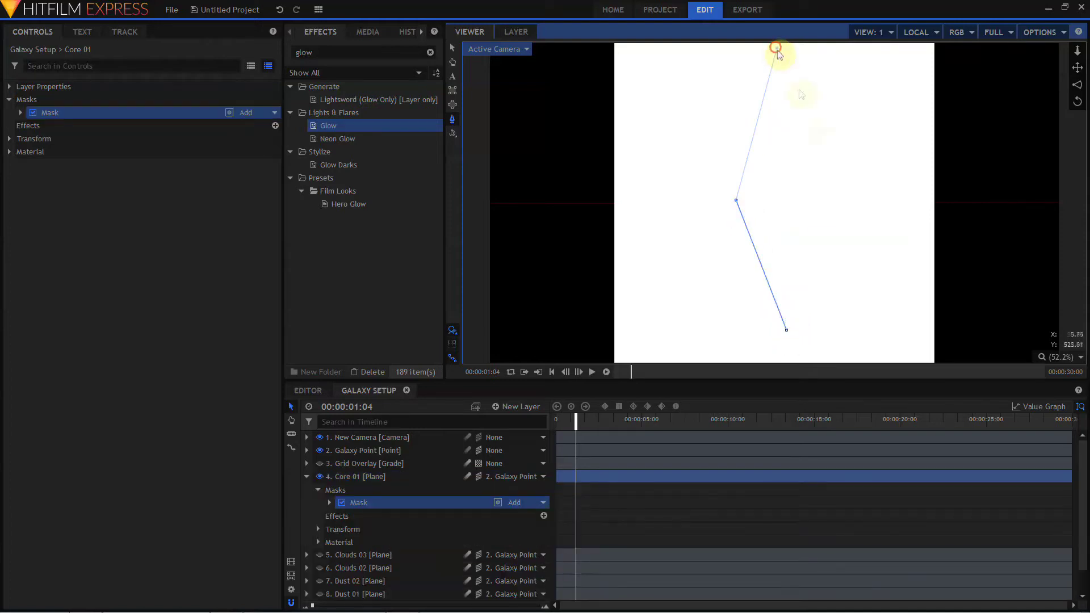
pyautogui.click(834, 204)
pyautogui.click(786, 330)
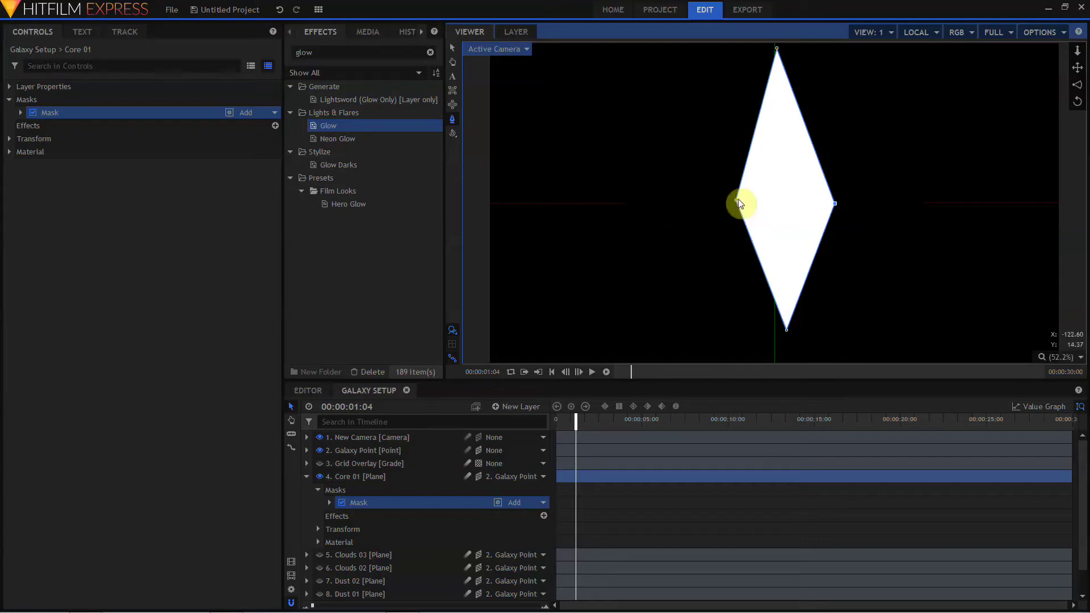
# Adjust the four diamond mask points to widen the shape and align it with the centre axes of the plane.
pyautogui.moveTo(737, 202); pyautogui.dragTo(731, 202)
pyautogui.moveTo(834, 203); pyautogui.dragTo(836, 203)
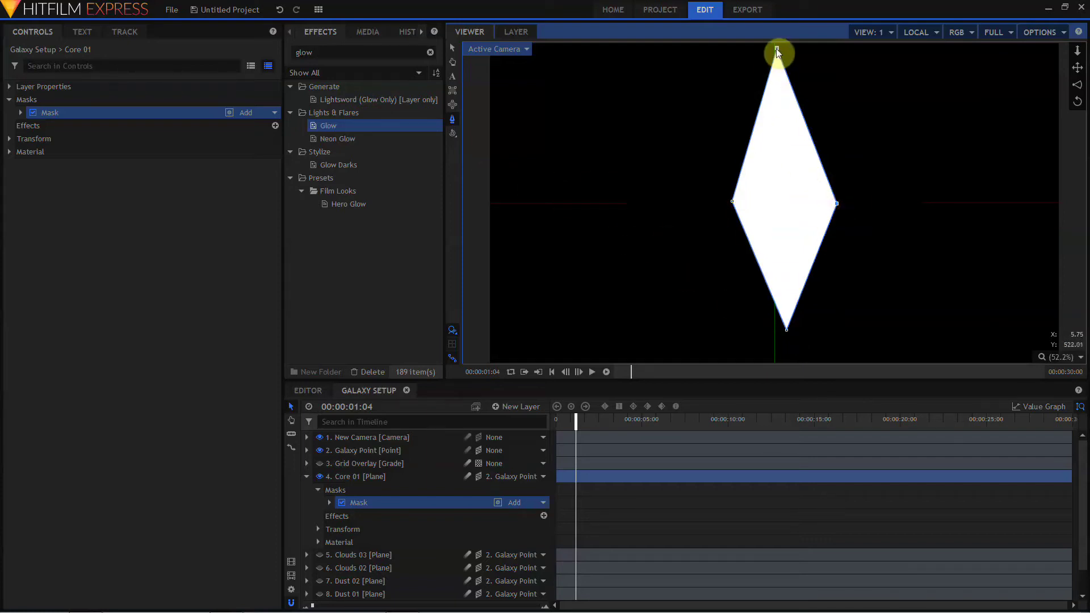
pyautogui.moveTo(777, 49); pyautogui.dragTo(774, 48)
pyautogui.moveTo(787, 330); pyautogui.dragTo(775, 341)
pyautogui.moveTo(730, 202); pyautogui.dragTo(722, 201)
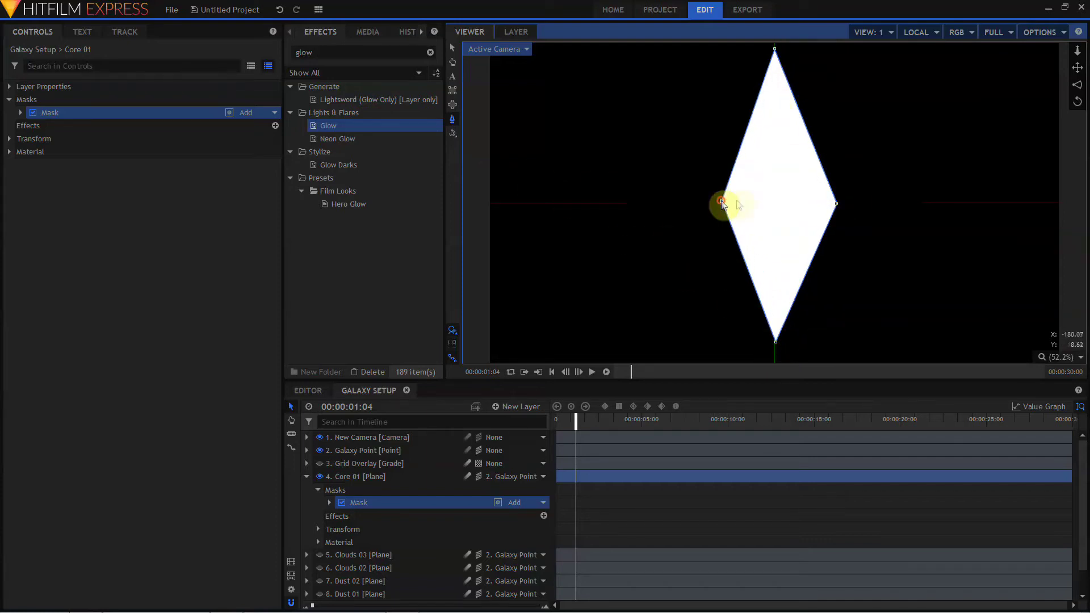
pyautogui.moveTo(836, 204); pyautogui.dragTo(838, 202)
pyautogui.moveTo(722, 201); pyautogui.dragTo(718, 202)
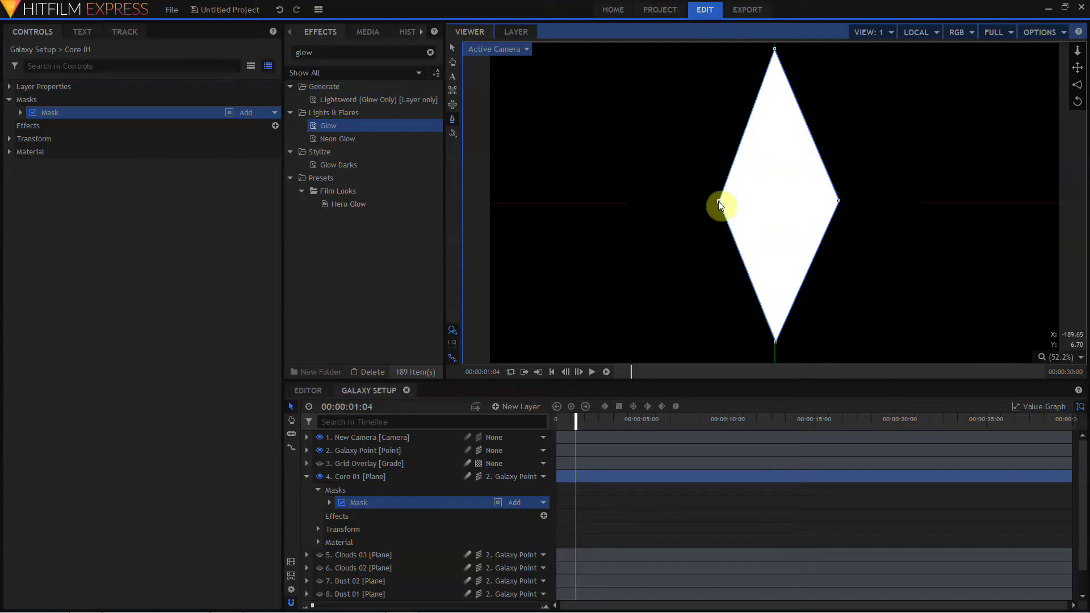
# Set the Core 01 mask's feather strength to 133 px and its roundness to 254 px.
pyautogui.click(20, 112)
pyautogui.click(31, 151)
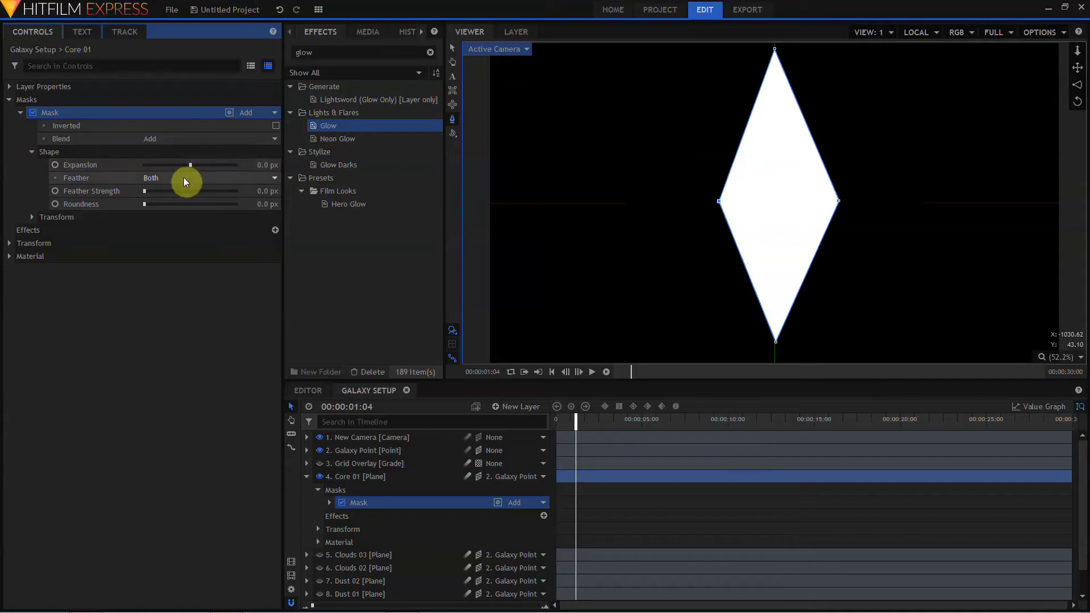
pyautogui.moveTo(250, 192); pyautogui.dragTo(366, 204)
pyautogui.click(9, 86)
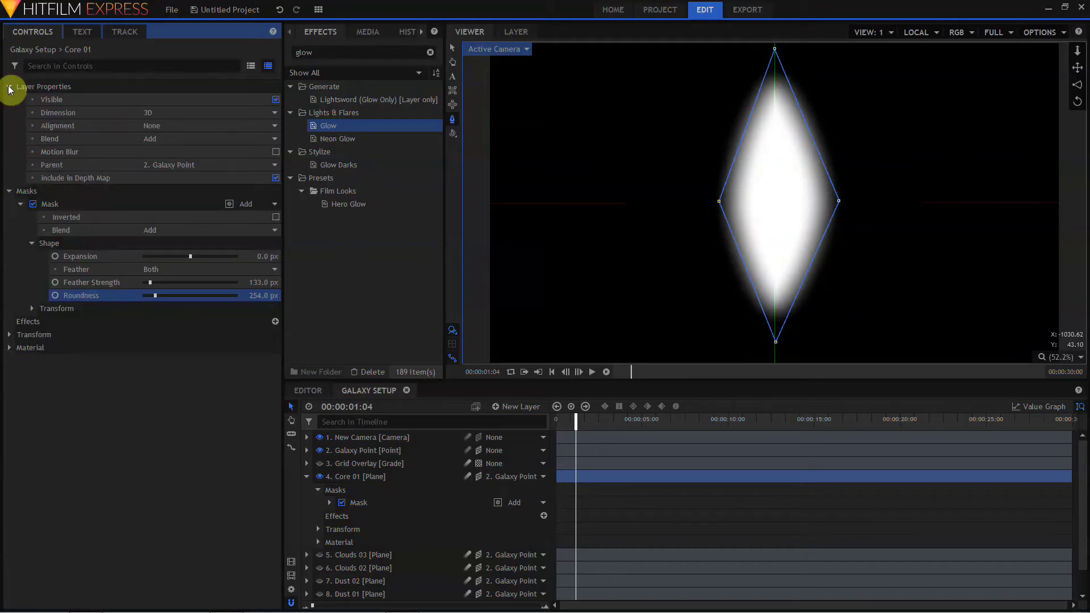
pyautogui.click(9, 86)
pyautogui.click(9, 99)
# Set the X orientation of the Core 01 layer to 90°.
pyautogui.click(349, 482)
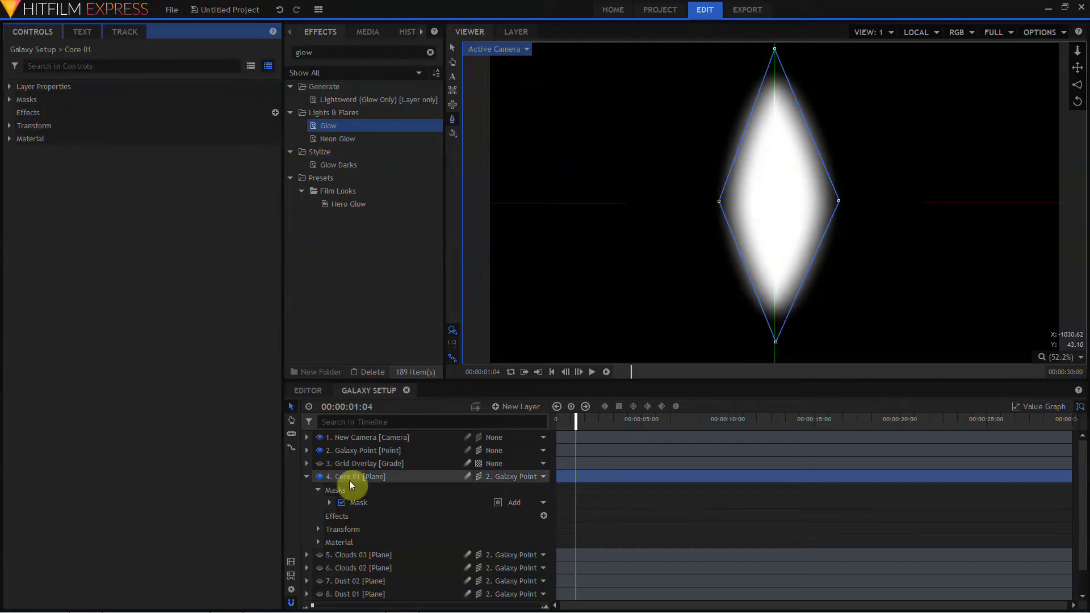
pyautogui.click(349, 481)
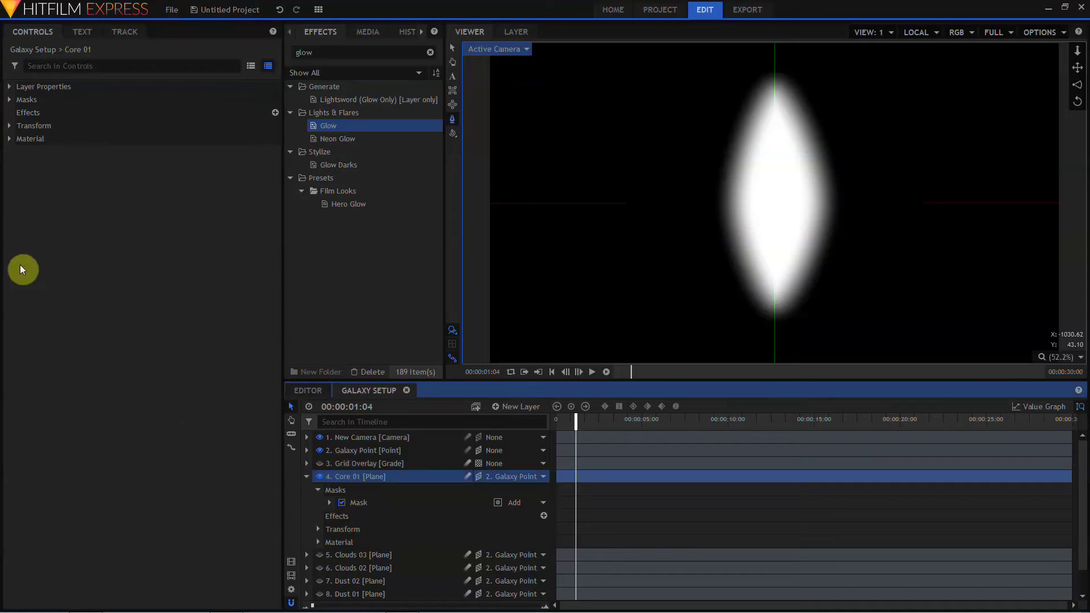
pyautogui.click(10, 126)
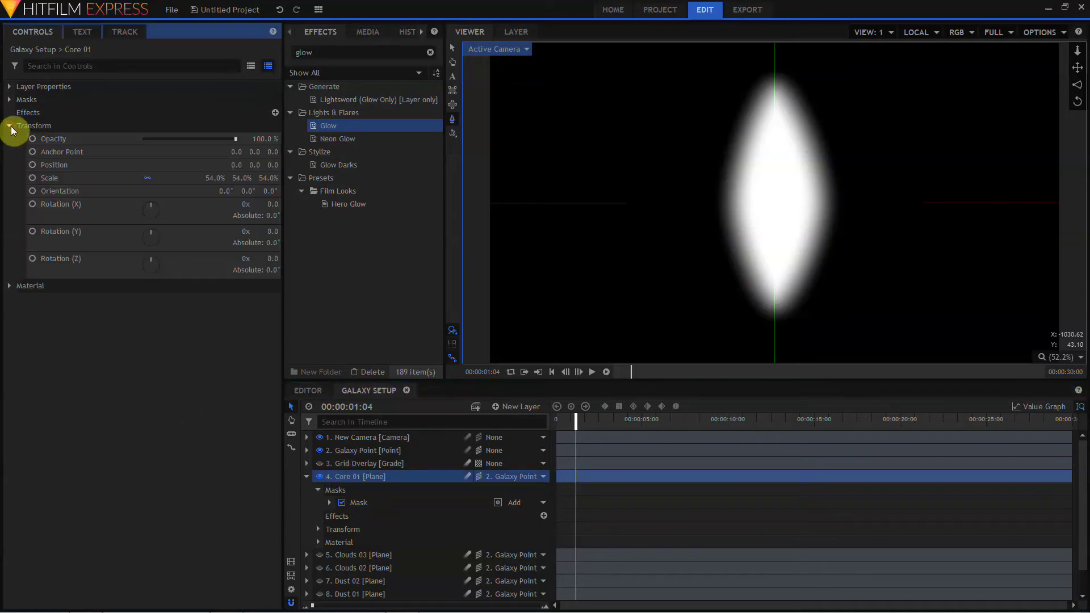
pyautogui.click(222, 190)
pyautogui.write('90')
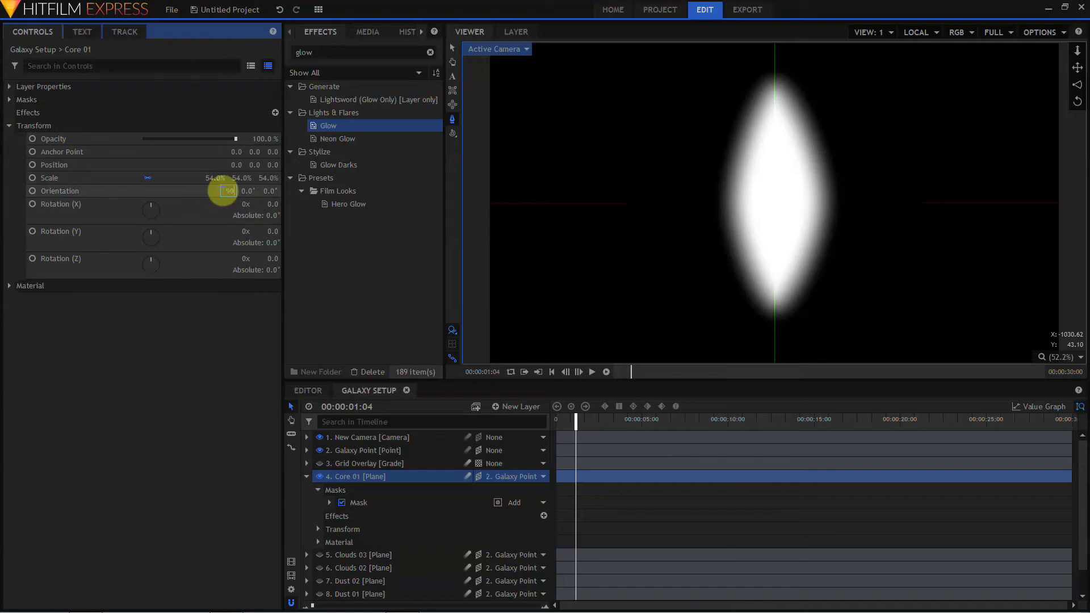
pyautogui.press('Return')
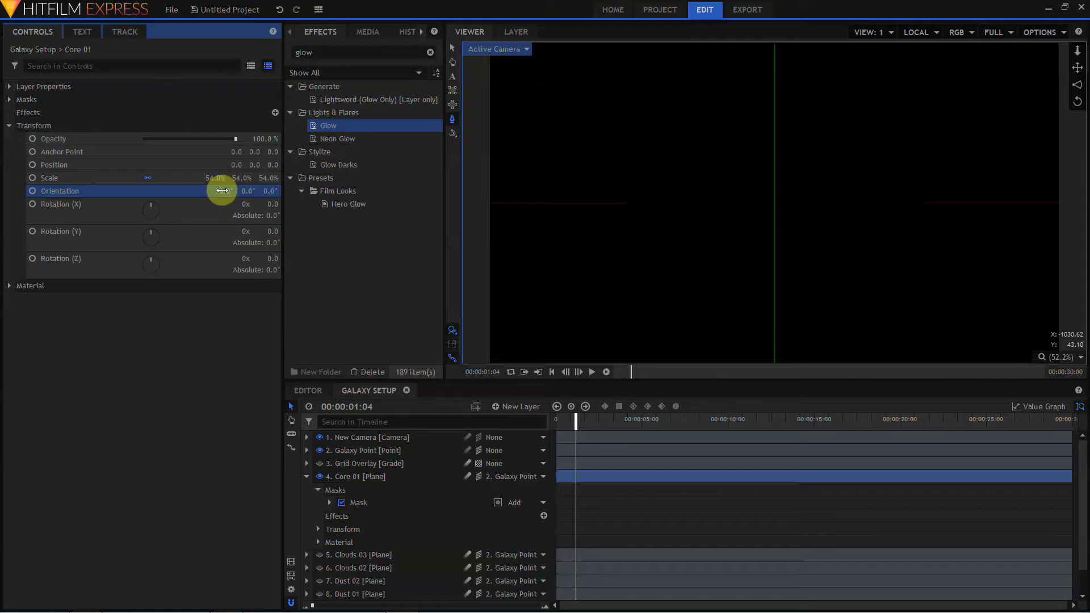
# Raise New Camera so it looks at the flat core plane from above, and turn off the viewer's 3D floor grid.
pyautogui.click(357, 440)
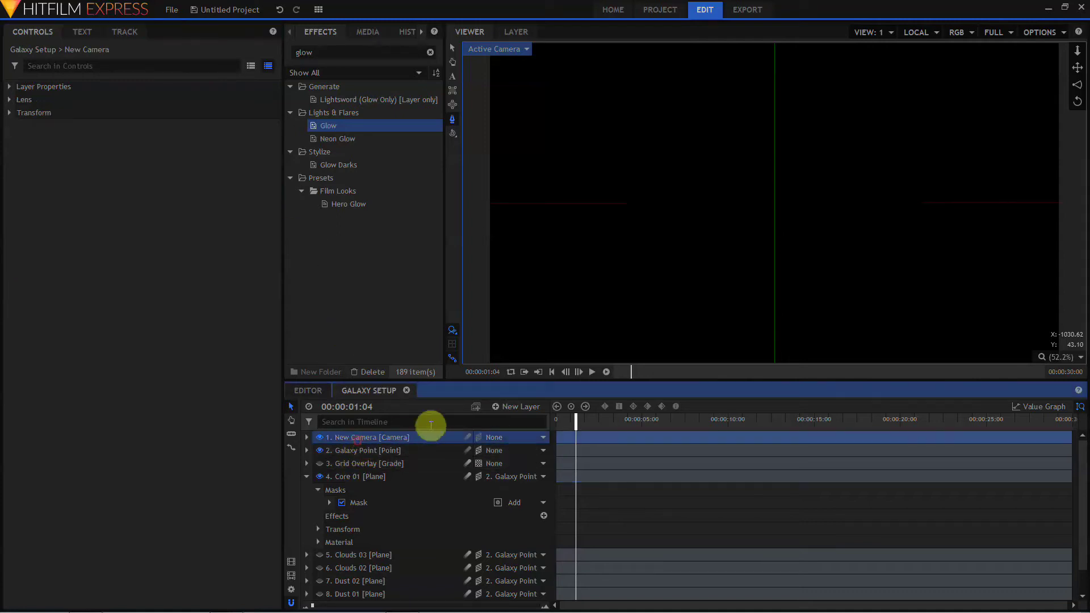
pyautogui.click(1077, 67)
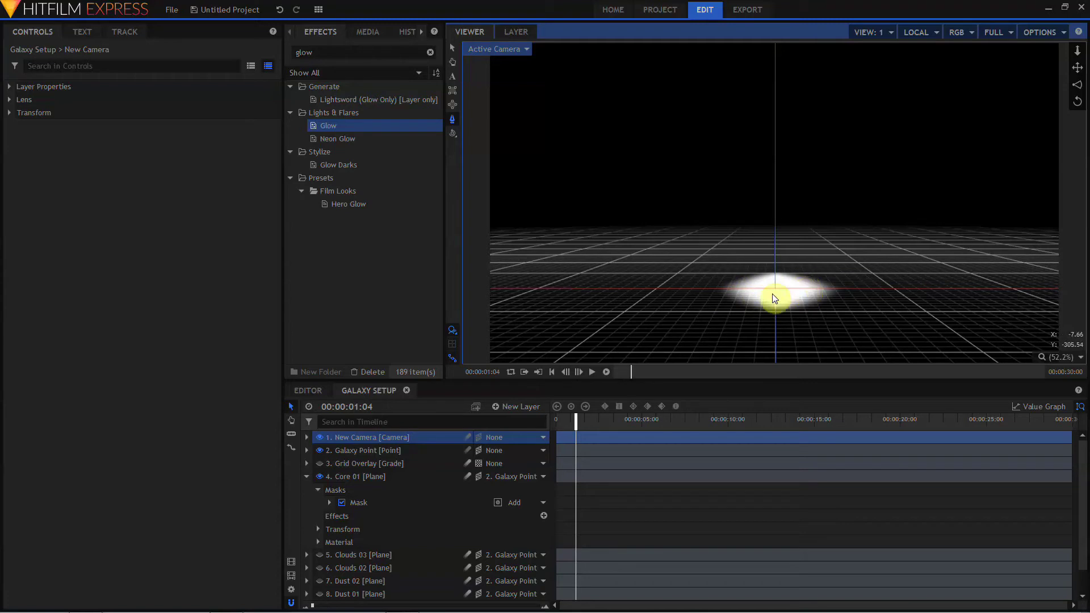
pyautogui.click(453, 344)
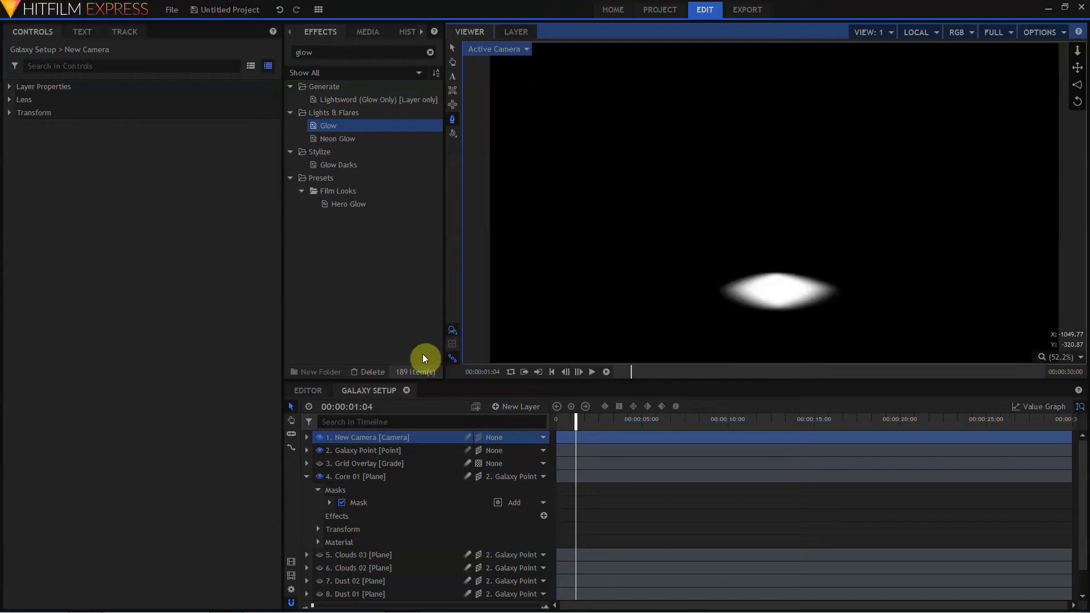
# Duplicate the Core 01 layer three times.
pyautogui.click(306, 477)
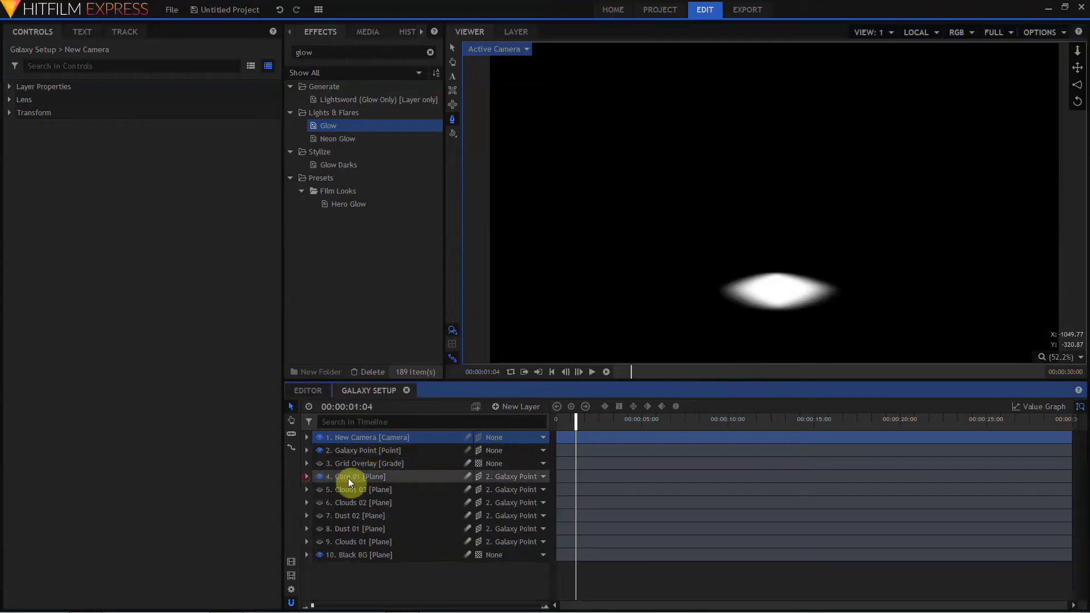
pyautogui.click(352, 478)
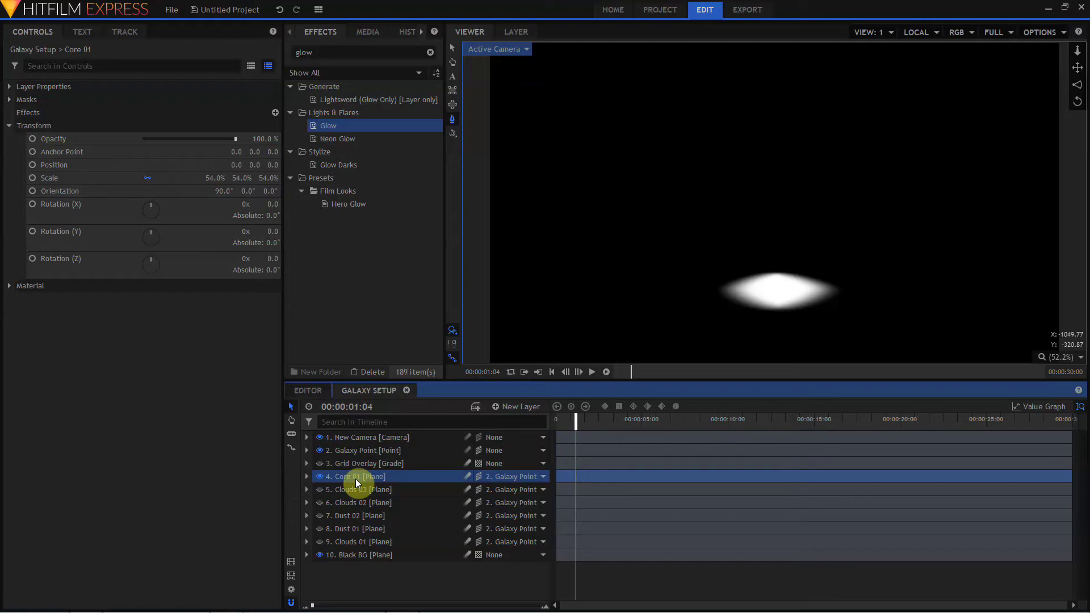
pyautogui.hotkey('ctrl', 'd')
pyautogui.hotkey('ctrl', 'd')
pyautogui.hotkey('ctrl', 'd')
# Rename the three Core 01 copies, from the lowest upward in the layer stack, as Core 02, Core 03 and Core 04.
pyautogui.doubleClick(353, 502)
pyautogui.write('Co')
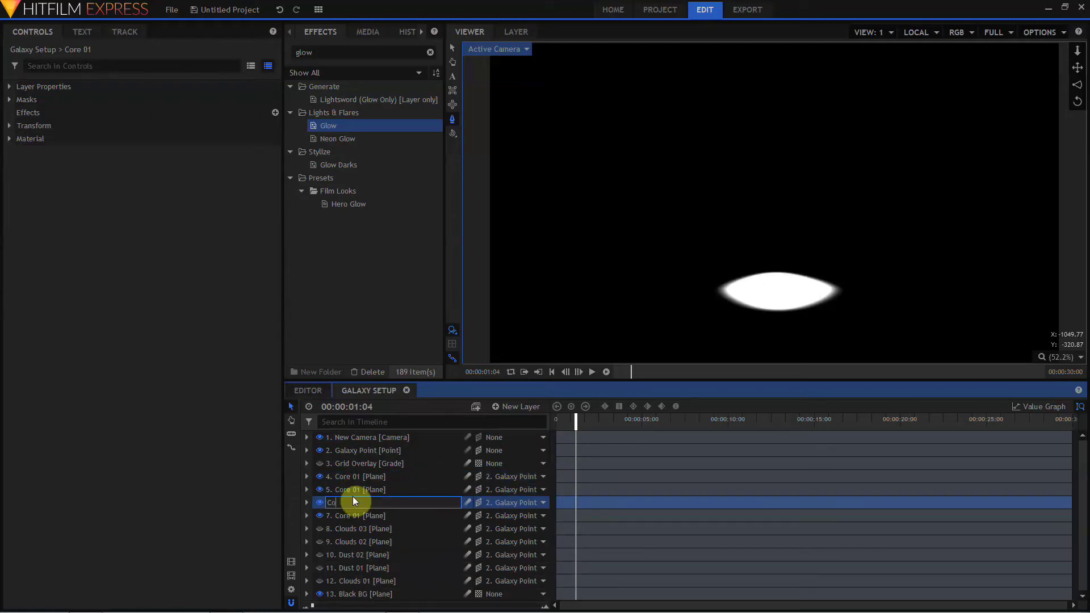
pyautogui.write('re 02')
pyautogui.press('Return')
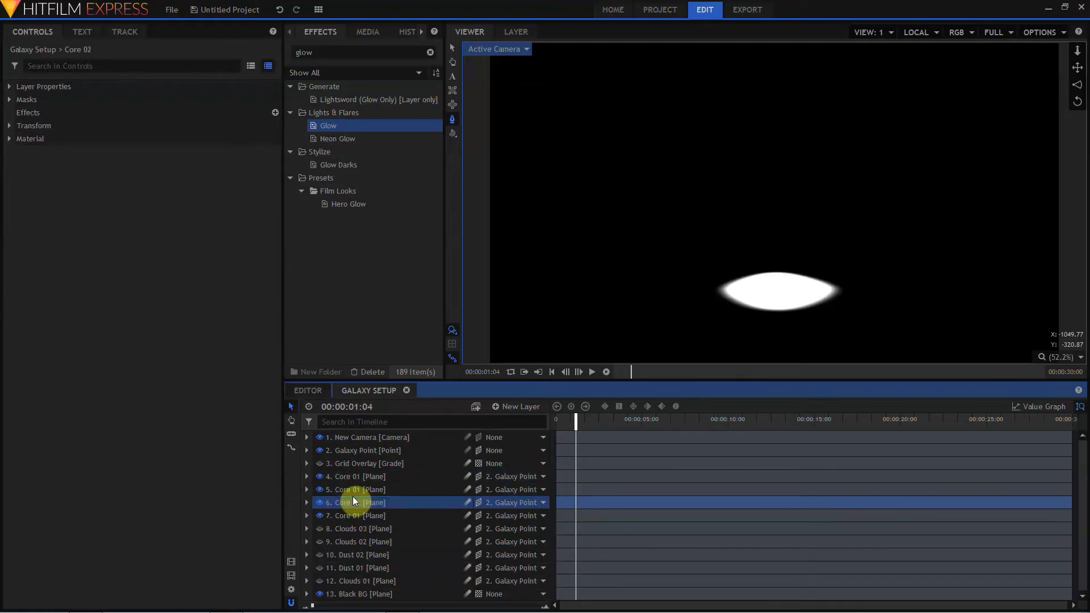
pyautogui.doubleClick(353, 491)
pyautogui.write('Core 0')
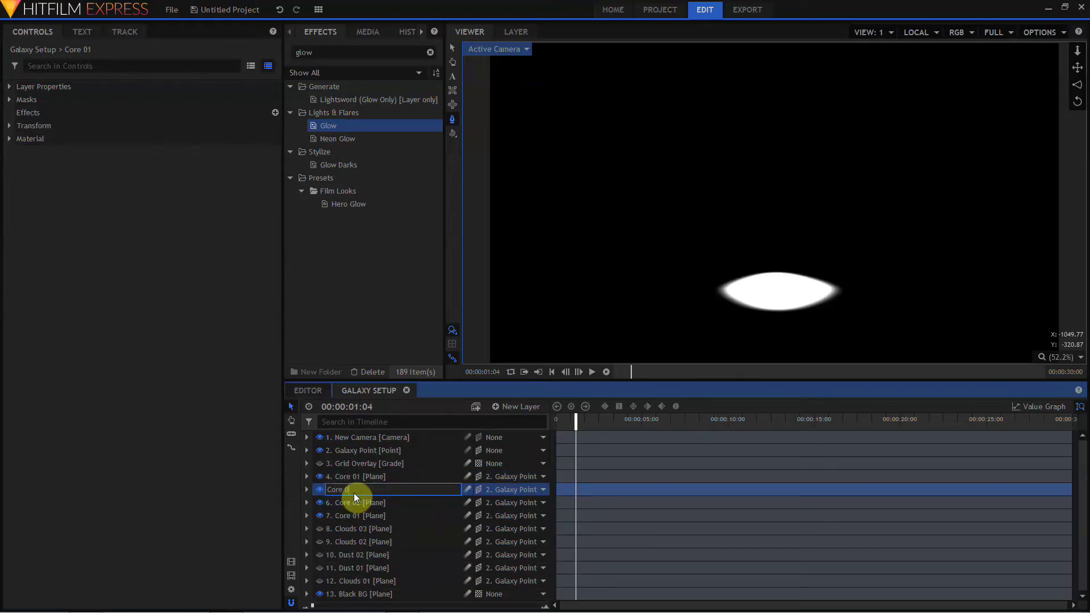
pyautogui.write('3 [Plane')
pyautogui.press('Return')
pyautogui.doubleClick(354, 482)
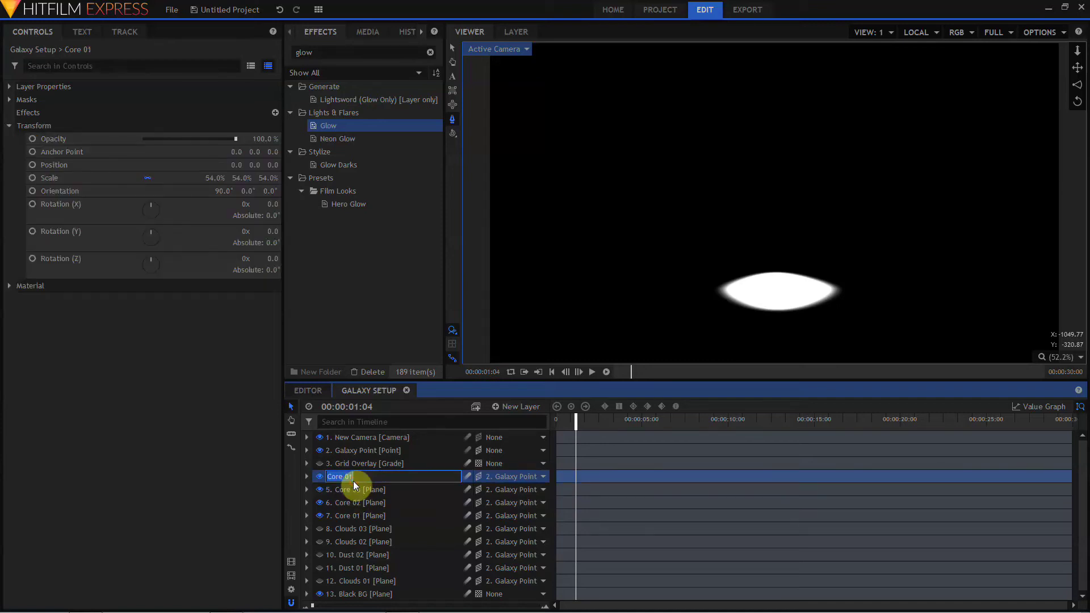
pyautogui.write('Core 04')
pyautogui.press('Return')
# Set the Y orientation of the Core 02 layer to 45°.
pyautogui.click(353, 499)
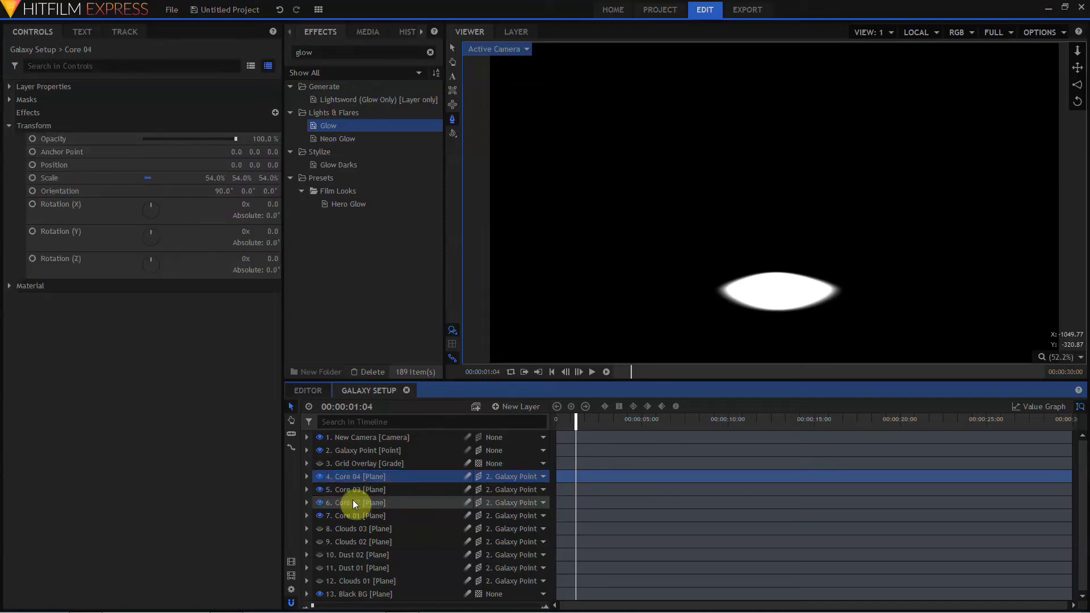
pyautogui.click(12, 124)
pyautogui.click(250, 191)
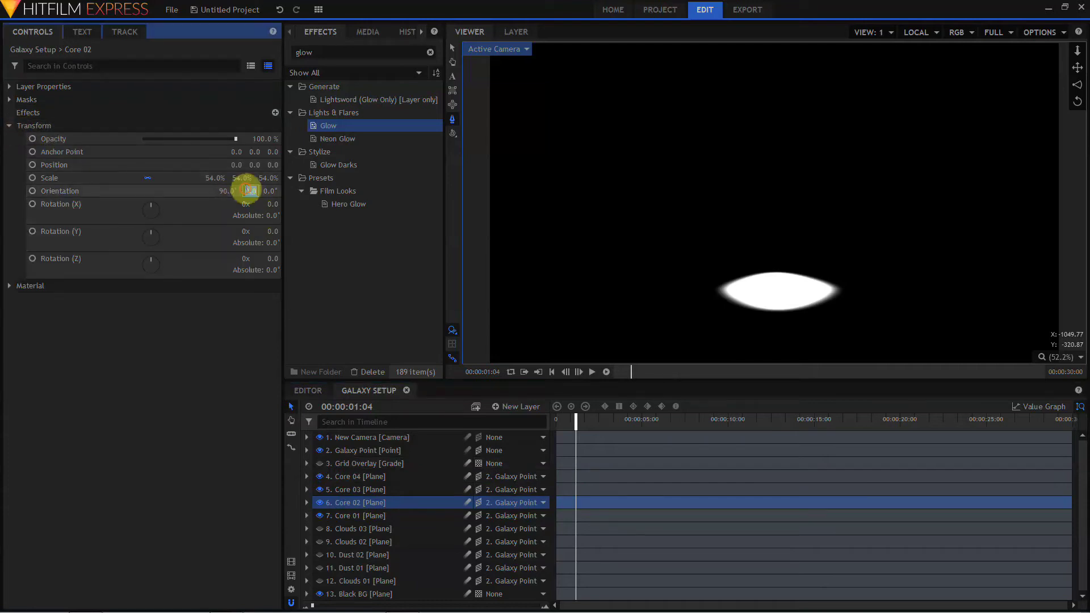
pyautogui.write('45')
pyautogui.press('Return')
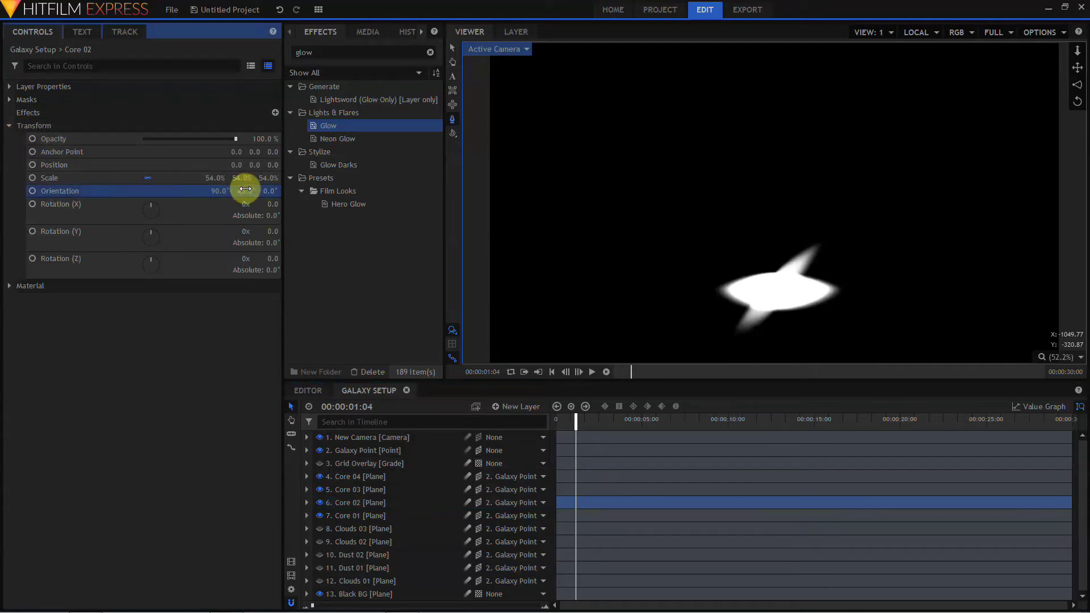
# Set the Y orientation of the Core 03 layer to 90°.
pyautogui.click(356, 490)
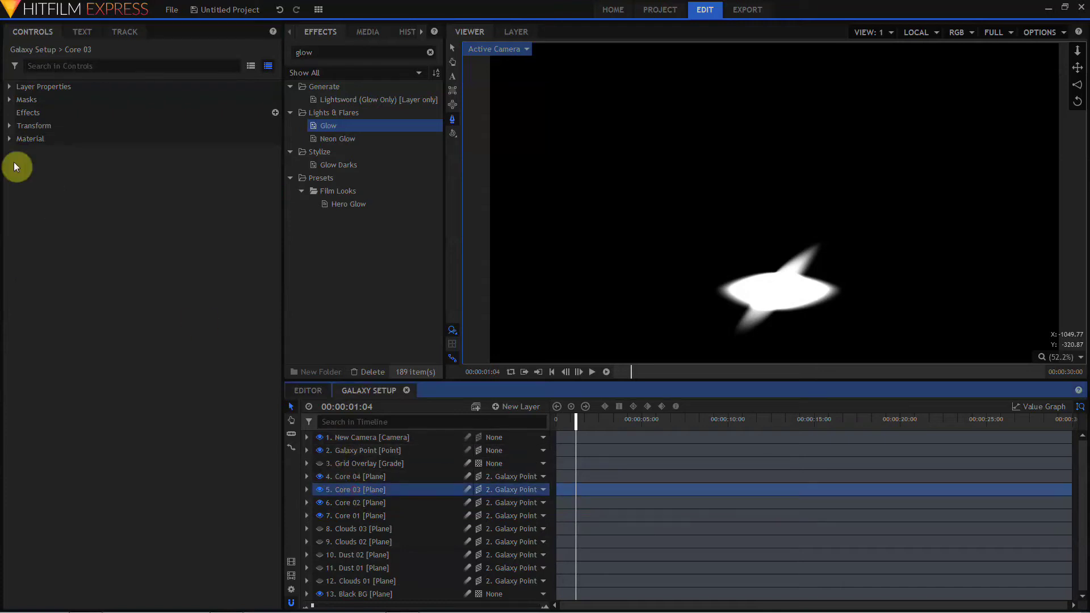
pyautogui.click(9, 126)
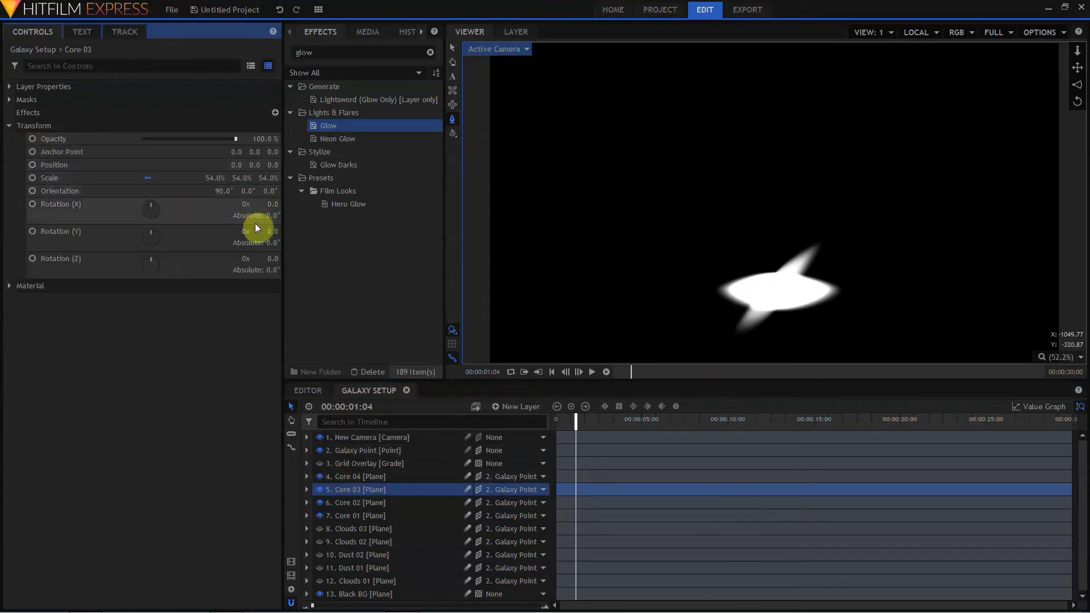
pyautogui.click(249, 191)
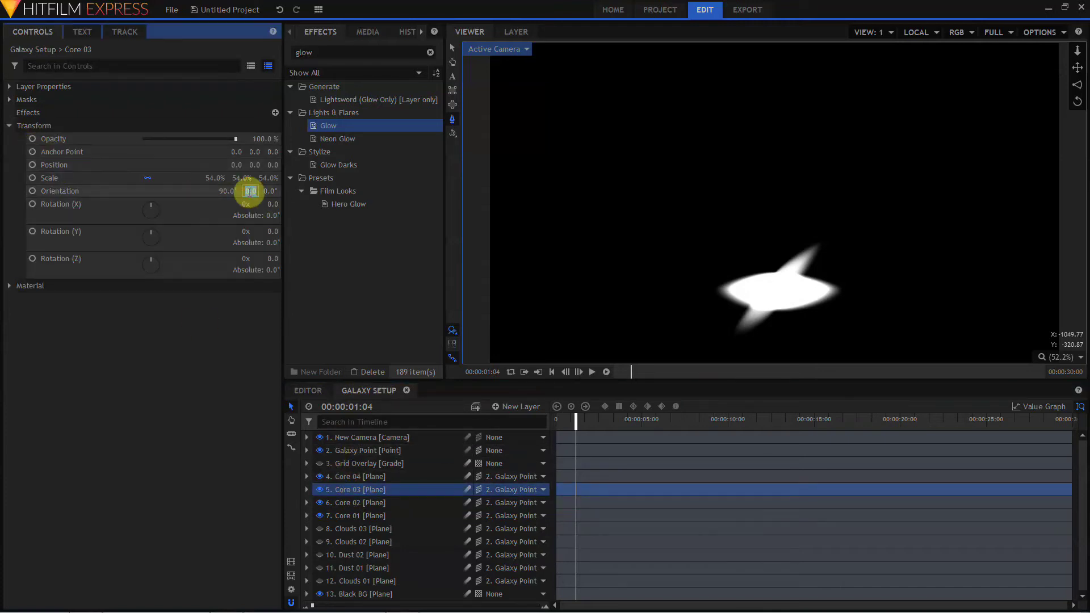
pyautogui.write('90')
pyautogui.press('Return')
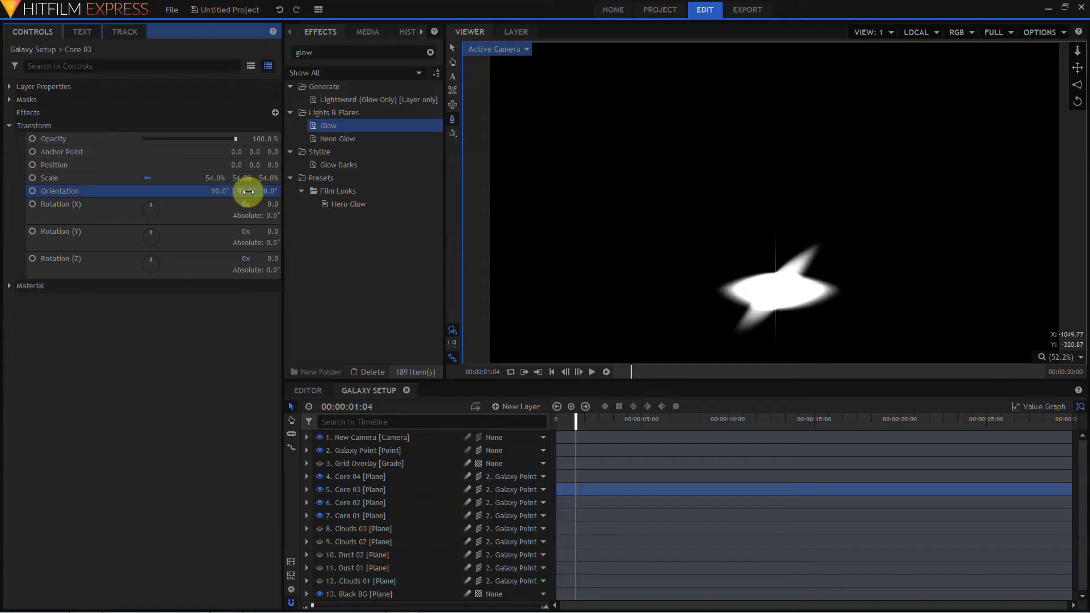
# Set the Y orientation of the Core 04 layer to 135°.
pyautogui.click(356, 476)
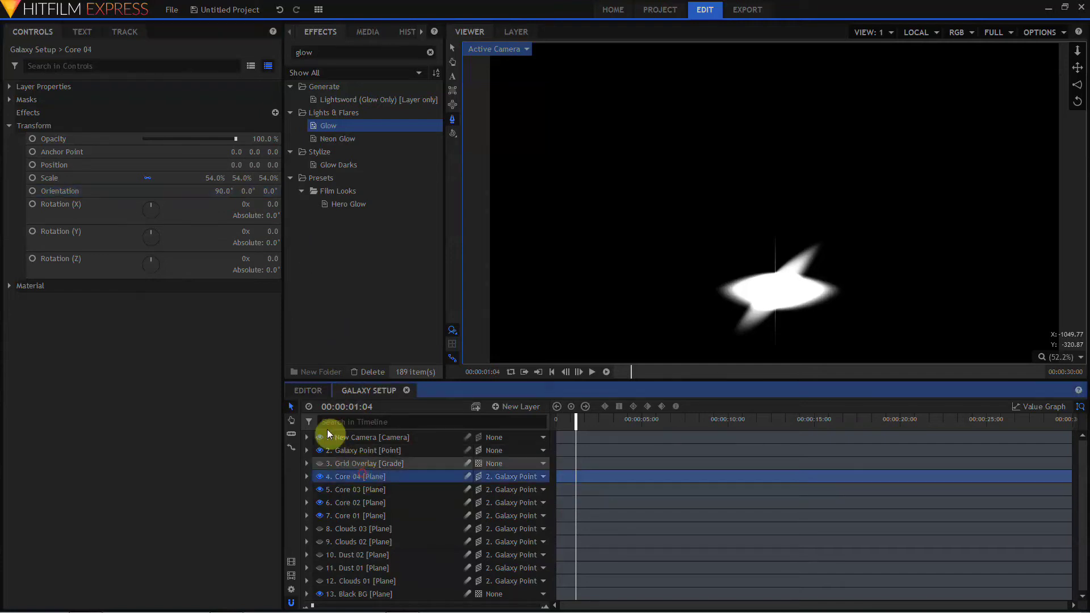
pyautogui.click(147, 179)
pyautogui.click(244, 192)
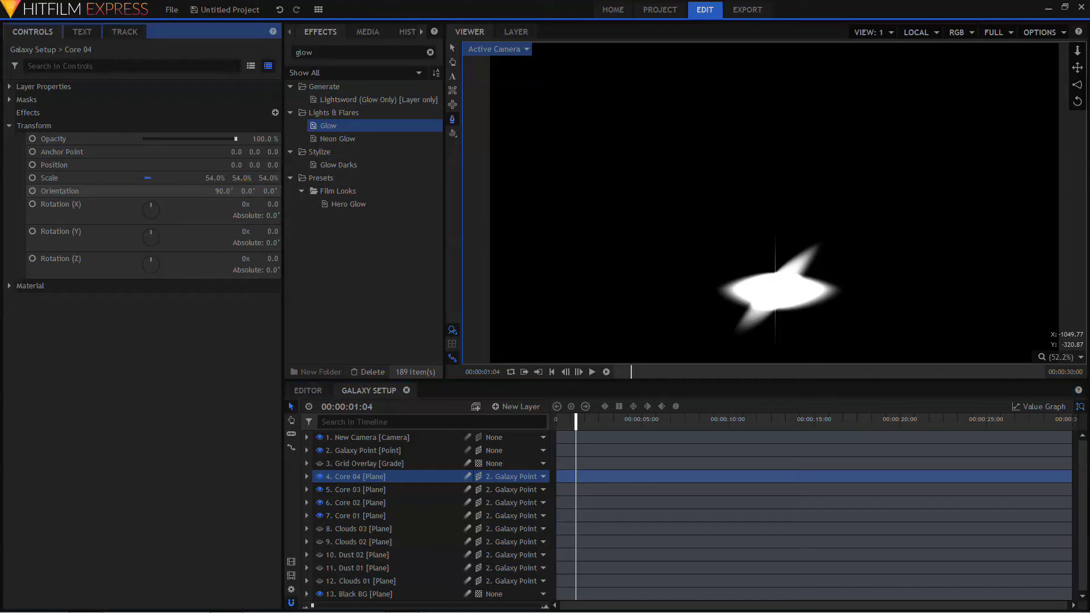
pyautogui.write('-12')
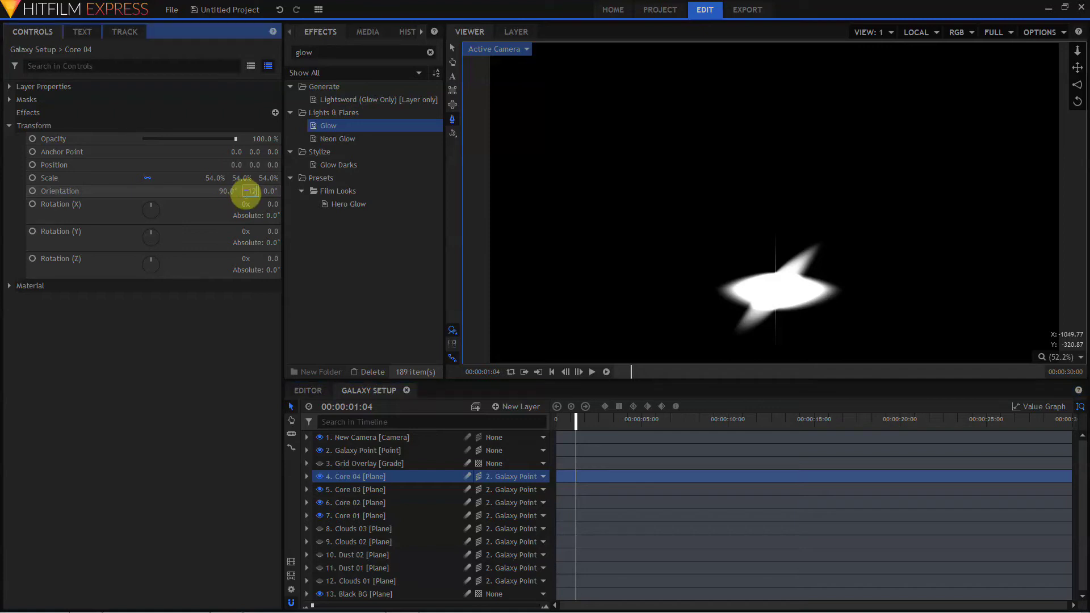
pyautogui.write('5')
pyautogui.press('Return')
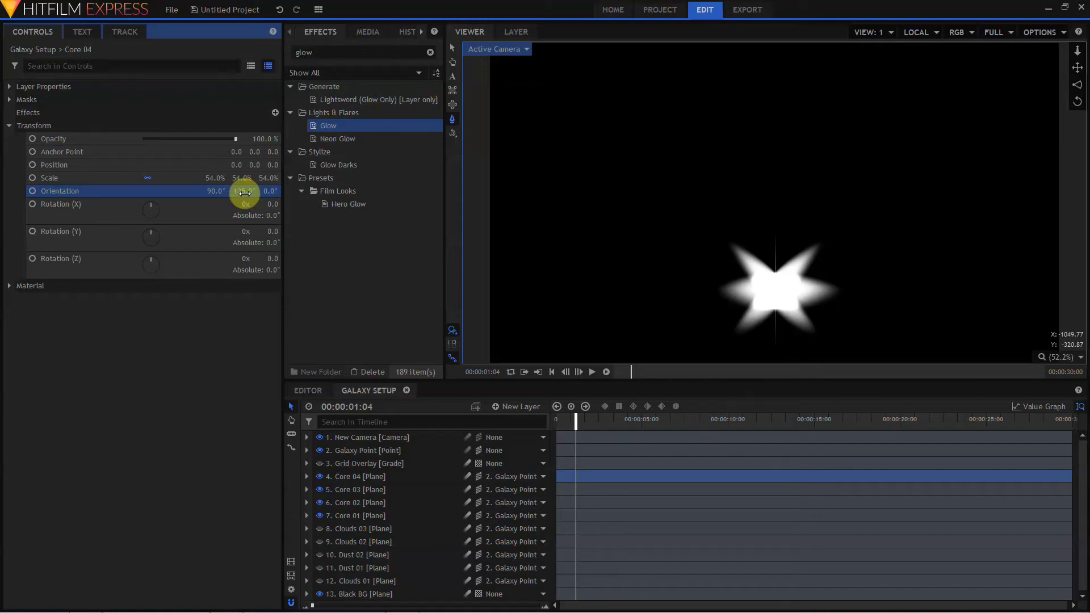
# Reset New Camera to its default placement and make all the Clouds and Dust layers visible.
pyautogui.rightClick(366, 440)
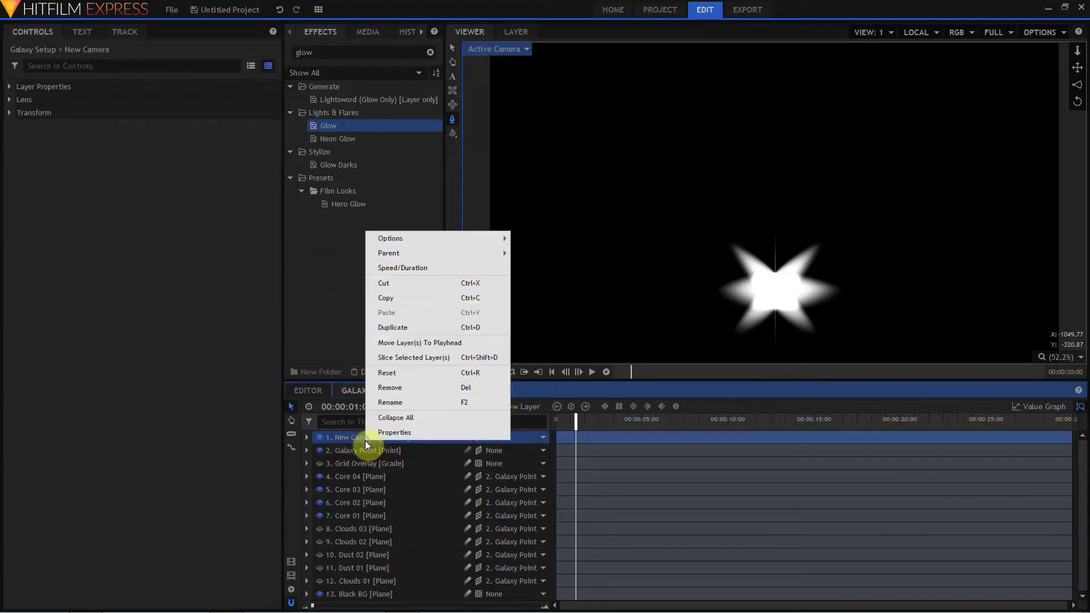
pyautogui.click(388, 372)
pyautogui.click(319, 582)
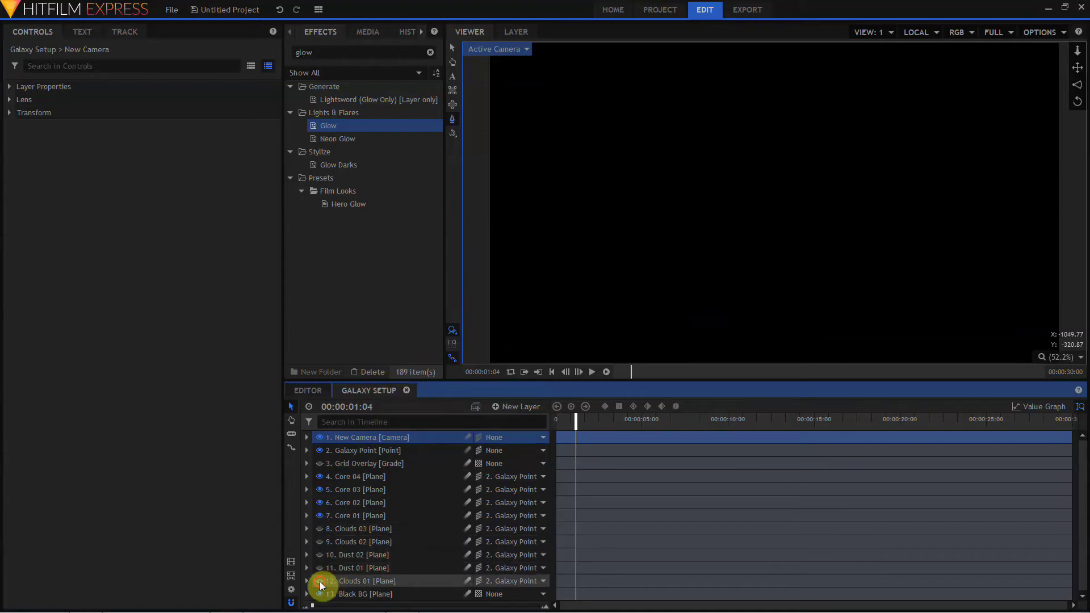
pyautogui.moveTo(321, 551); pyautogui.dragTo(319, 528)
# Tilt the whole galaxy by setting the X orientation of Galaxy Point to 75°.
pyautogui.click(357, 454)
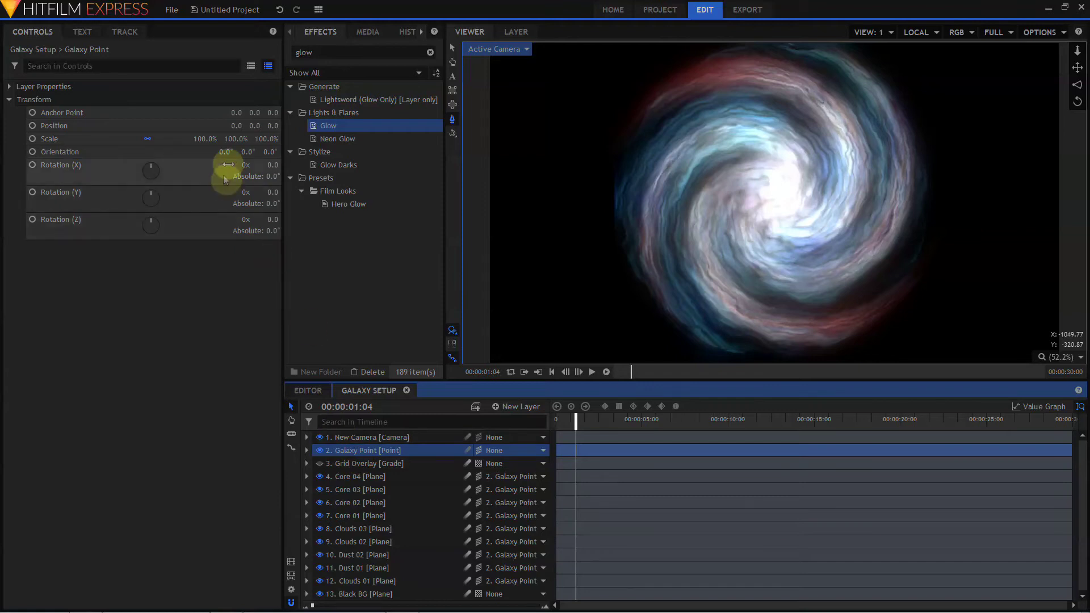
pyautogui.moveTo(224, 151)
pyautogui.mouseDown()
pyautogui.moveTo(265, 152)
pyautogui.moveTo(223, 151)
pyautogui.mouseUp()
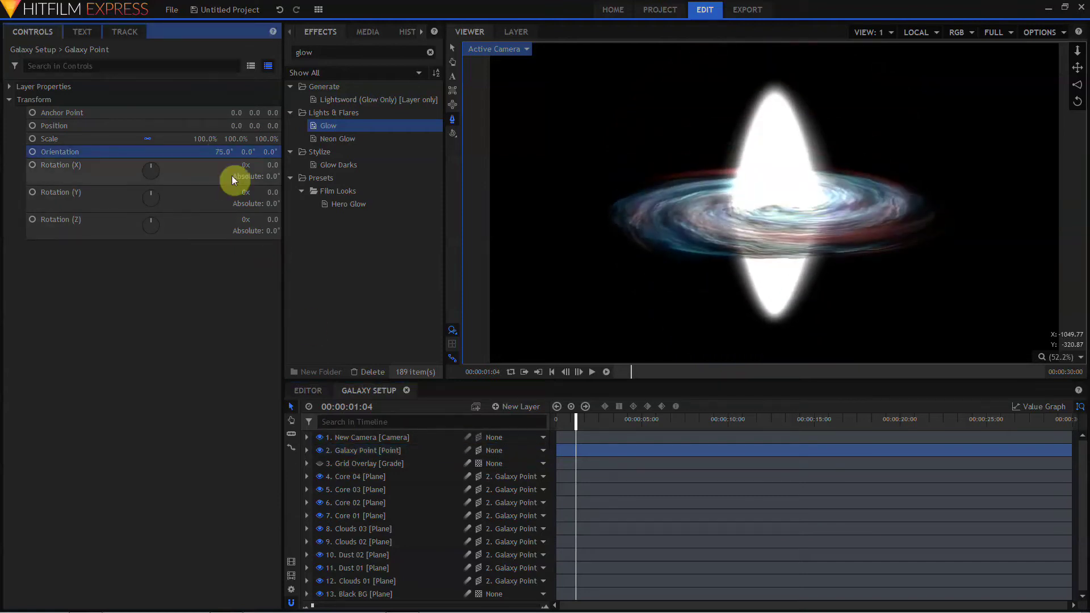
# Change the blend mode of all four Core layers to Screen.
pyautogui.click(356, 518)
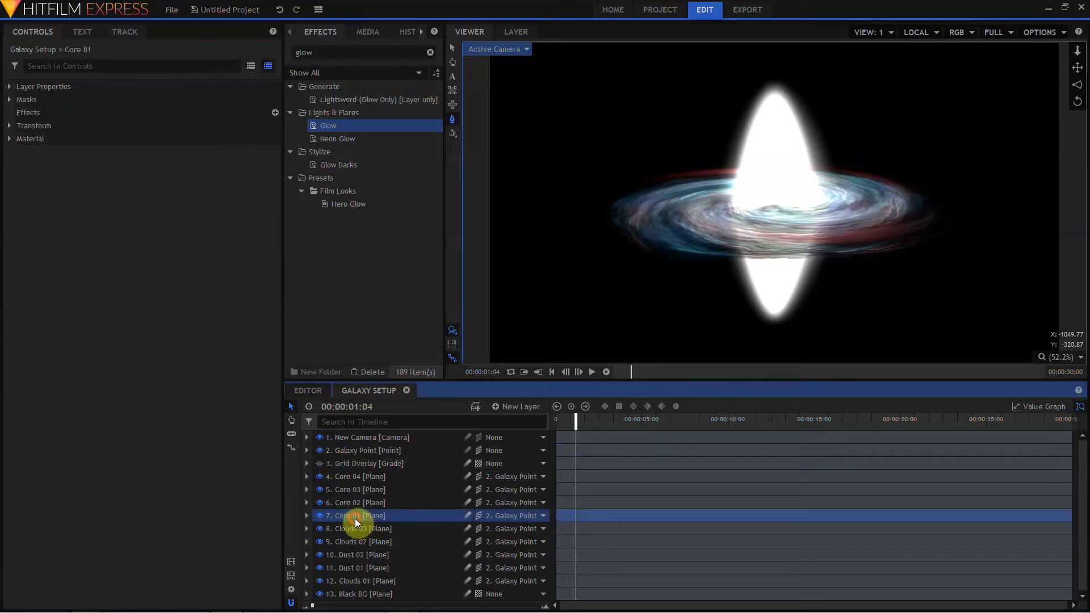
pyautogui.click(9, 87)
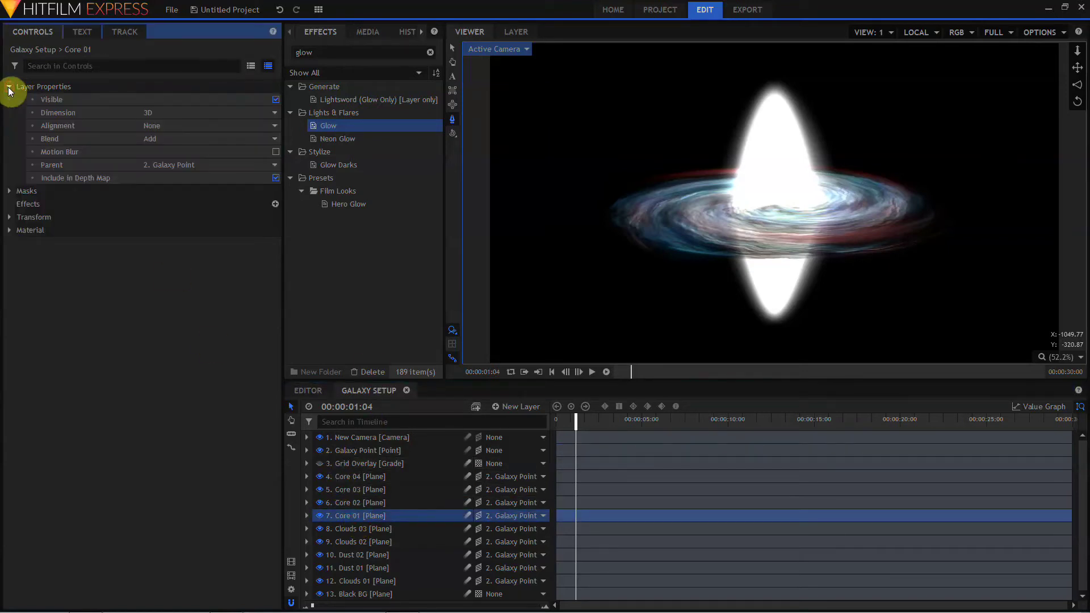
pyautogui.click(165, 142)
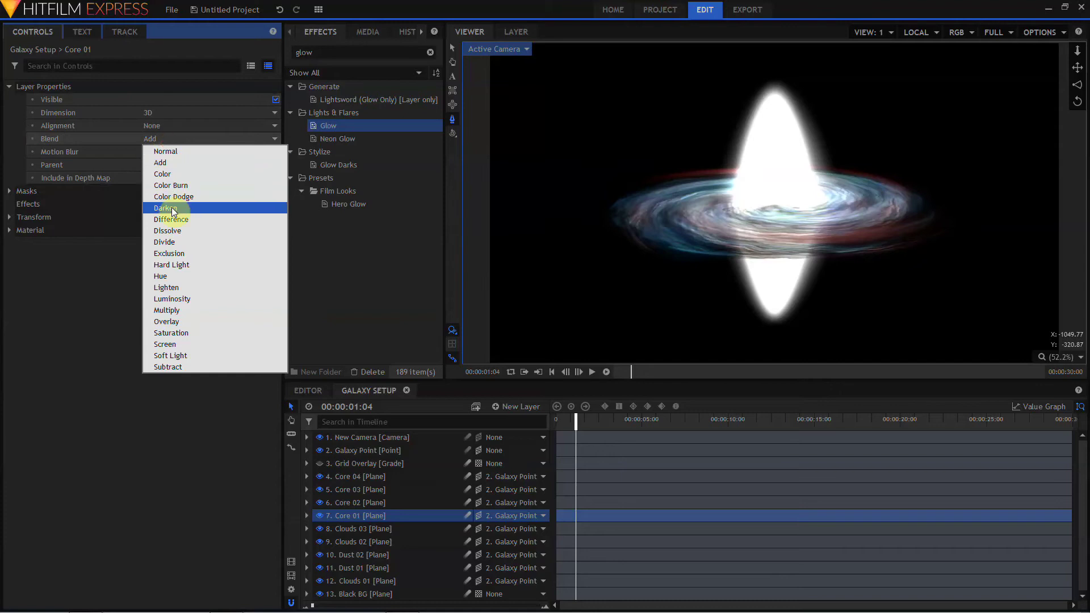
pyautogui.click(192, 344)
pyautogui.click(352, 492)
pyautogui.click(9, 87)
pyautogui.click(165, 138)
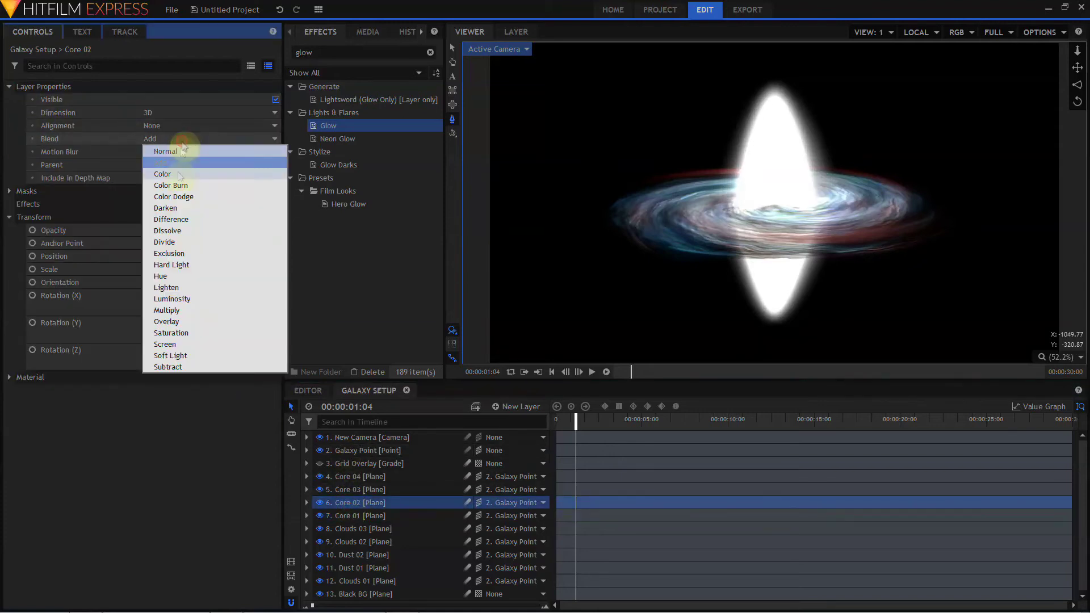
pyautogui.click(192, 343)
pyautogui.click(8, 86)
pyautogui.click(318, 476)
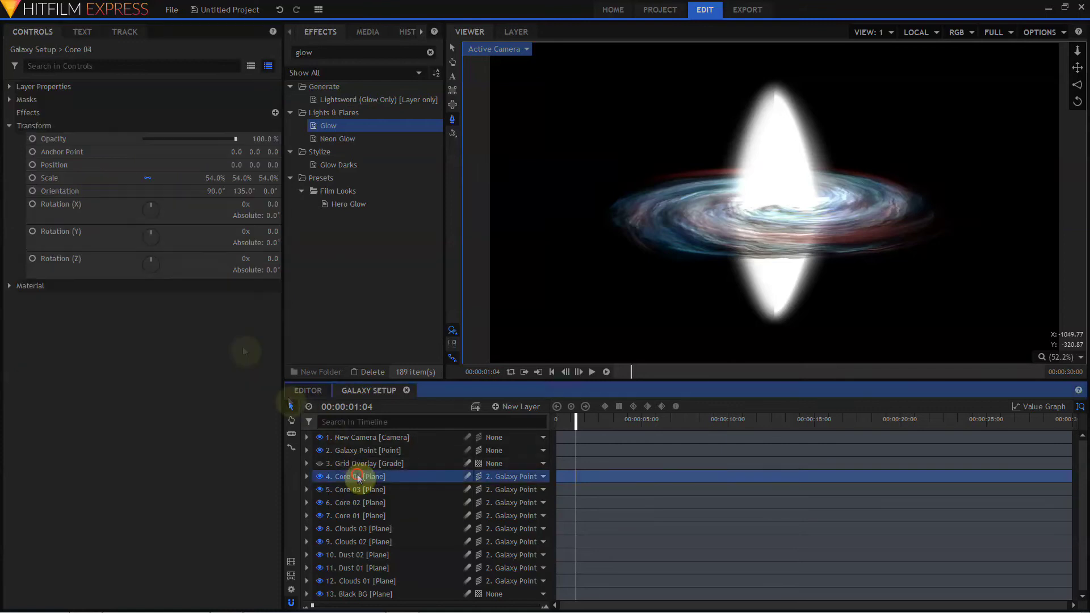
pyautogui.click(189, 139)
pyautogui.click(196, 343)
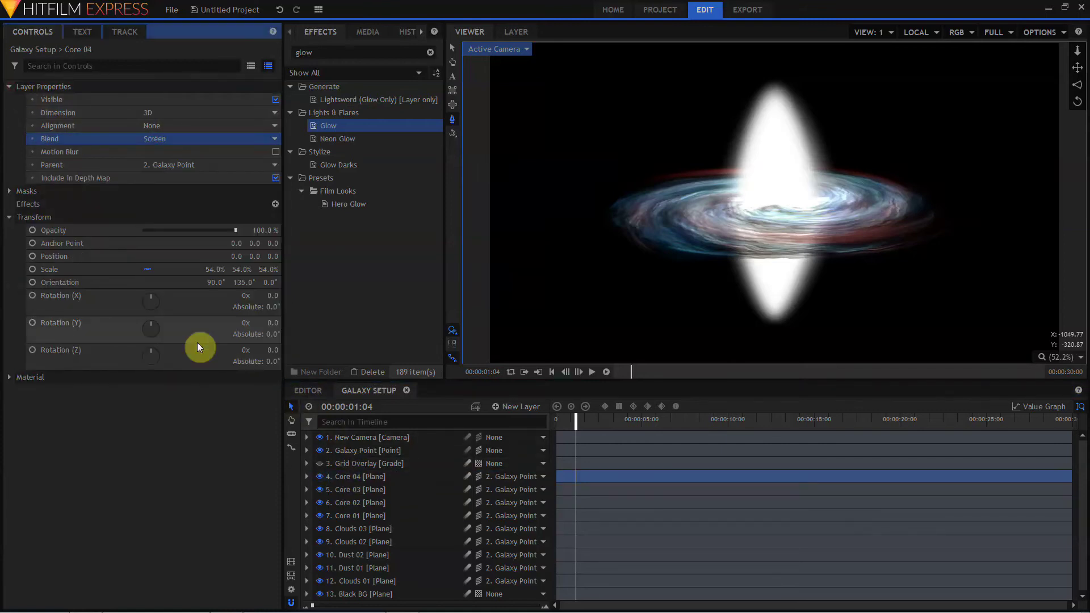
# Scale each of the four Core layers to 25%.
pyautogui.click(216, 269)
pyautogui.write('15')
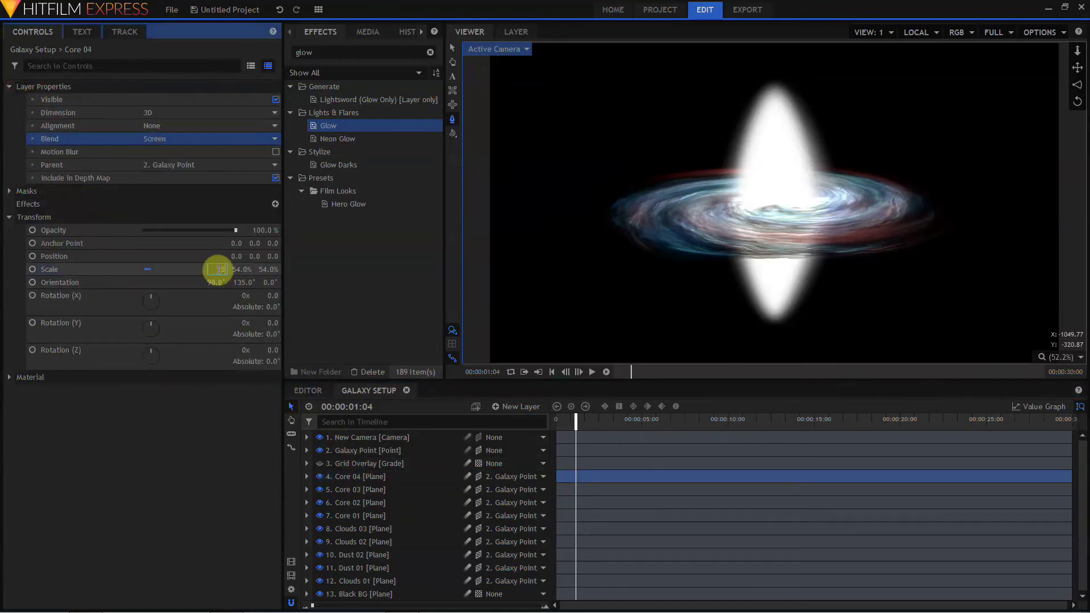
pyautogui.press('Return')
pyautogui.click(347, 489)
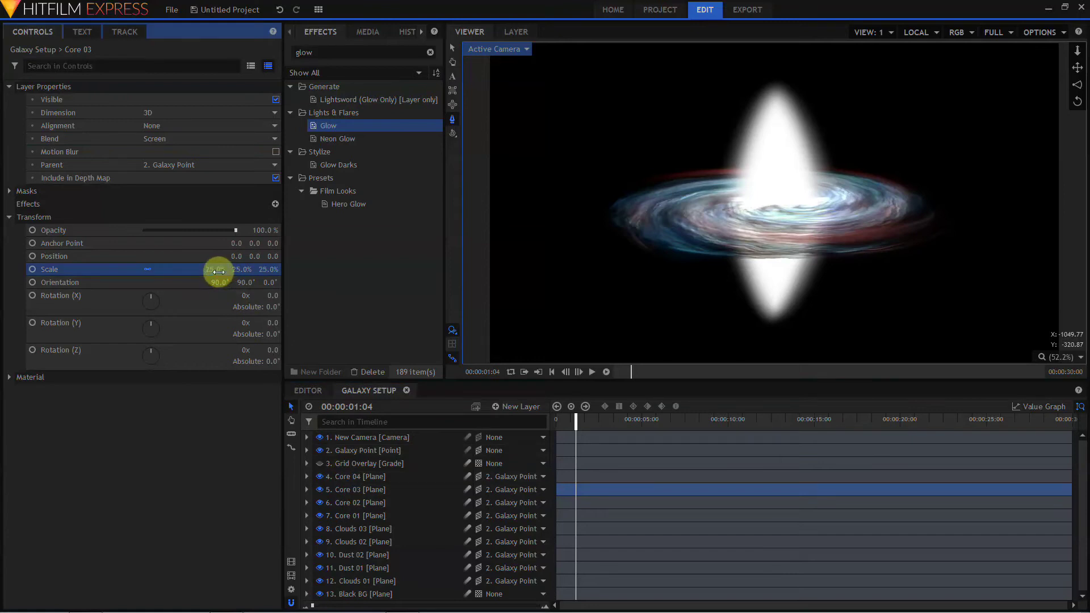
pyautogui.click(347, 503)
pyautogui.click(348, 515)
pyautogui.click(218, 269)
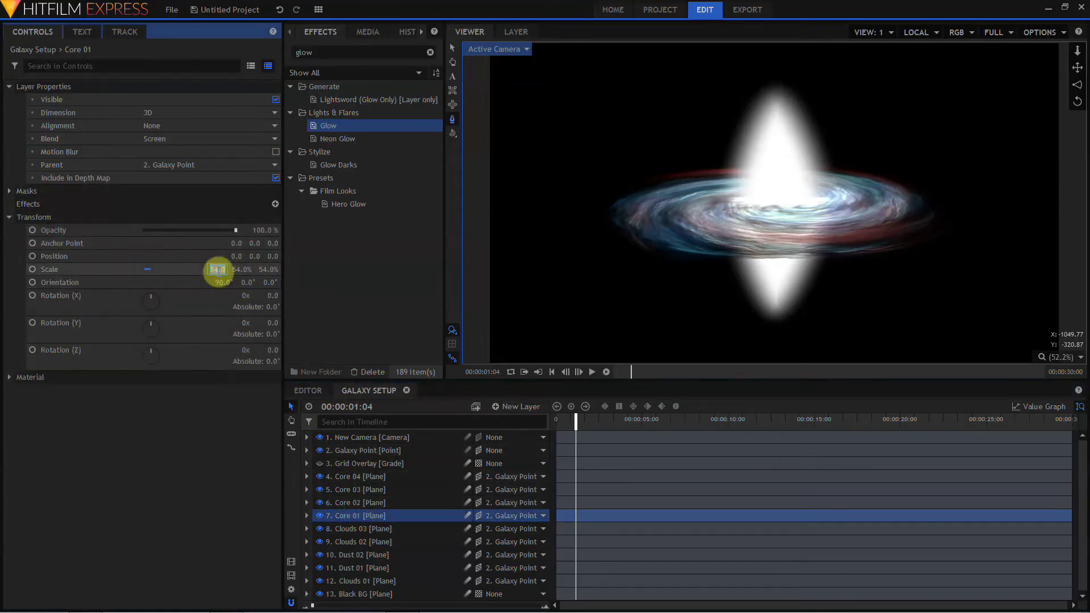
pyautogui.write('25')
pyautogui.press('Return')
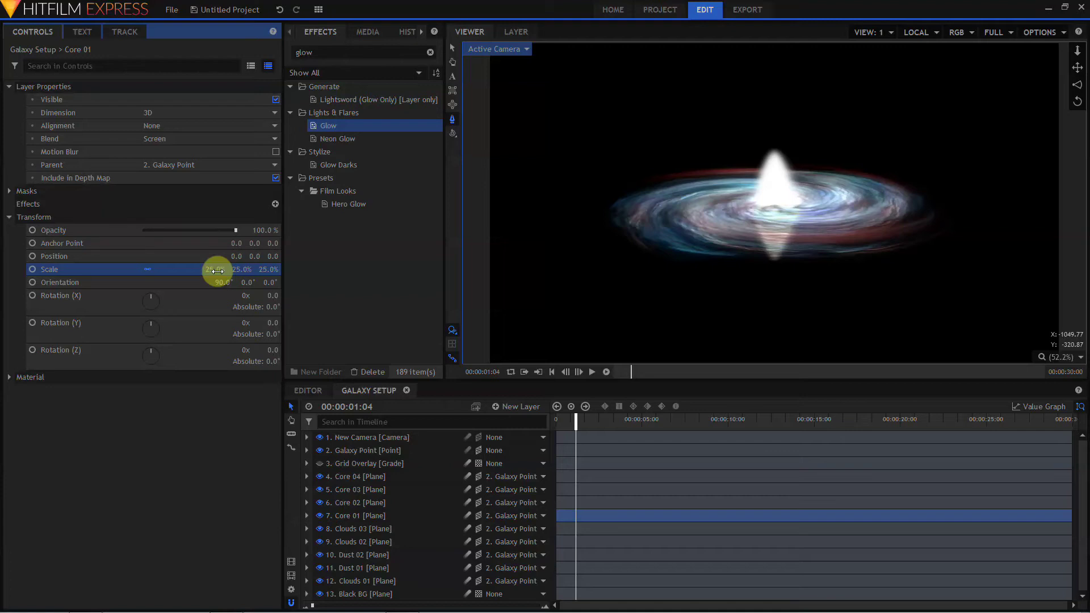
# Reduce the opacity of each of the four Core layers to 50%.
pyautogui.click(255, 231)
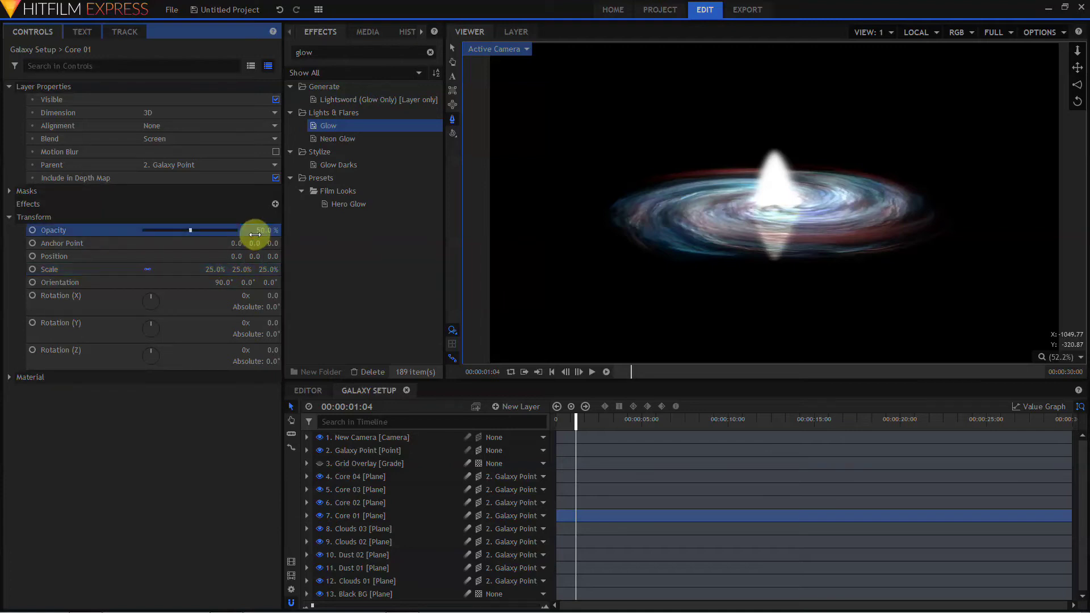
pyautogui.click(352, 504)
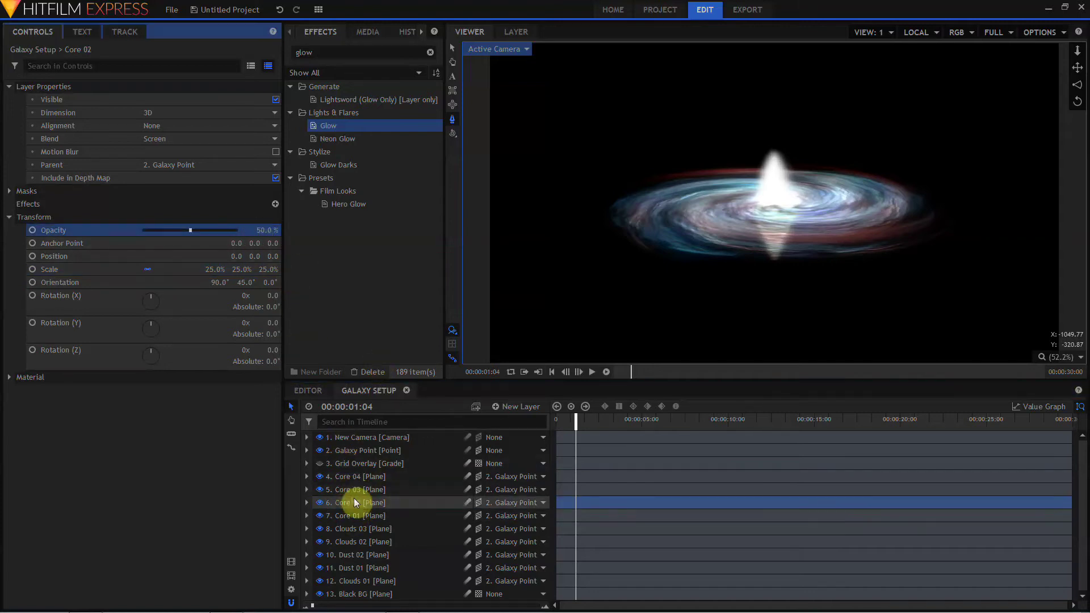
pyautogui.click(369, 490)
# Set the Galaxy Point orientation to 12° in Y and 136° in Z, and enlarge its scale to 157%.
pyautogui.click(379, 449)
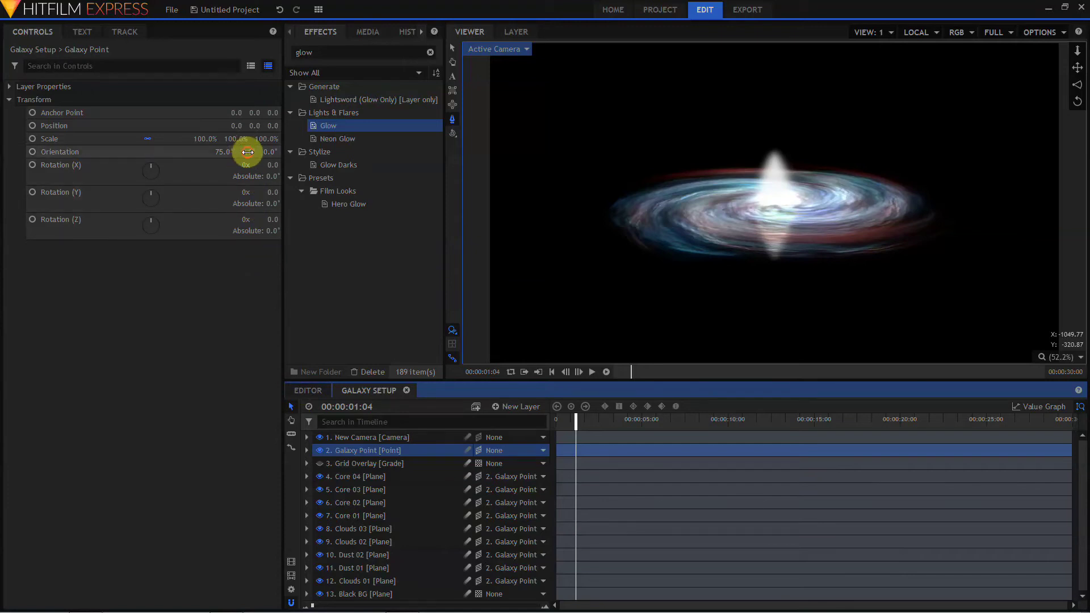
pyautogui.moveTo(247, 152)
pyautogui.mouseDown()
pyautogui.moveTo(329, 151)
pyautogui.moveTo(264, 152)
pyautogui.mouseUp()
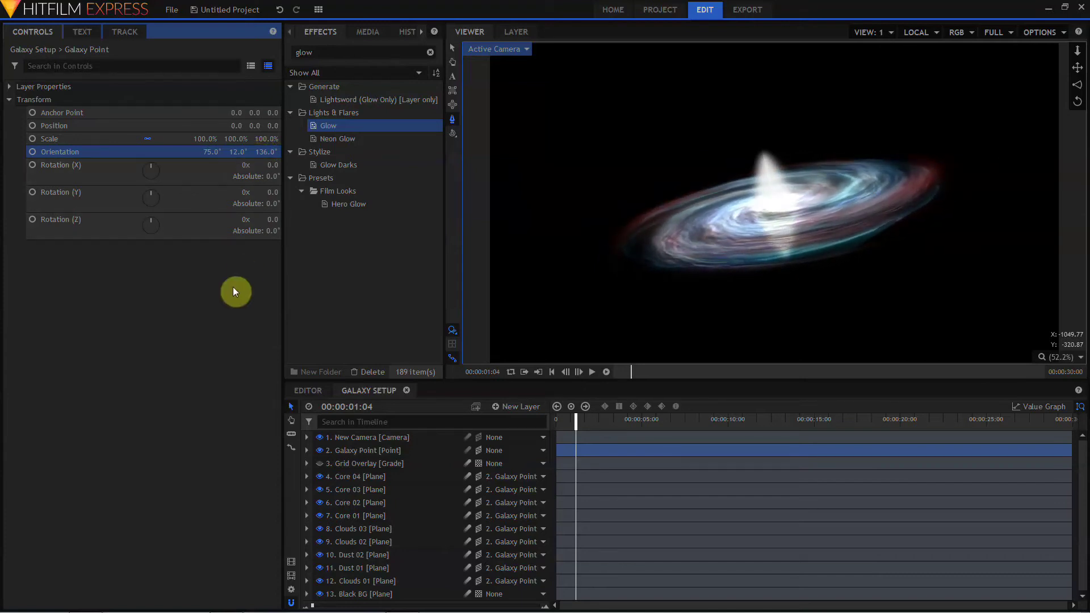
pyautogui.click(348, 451)
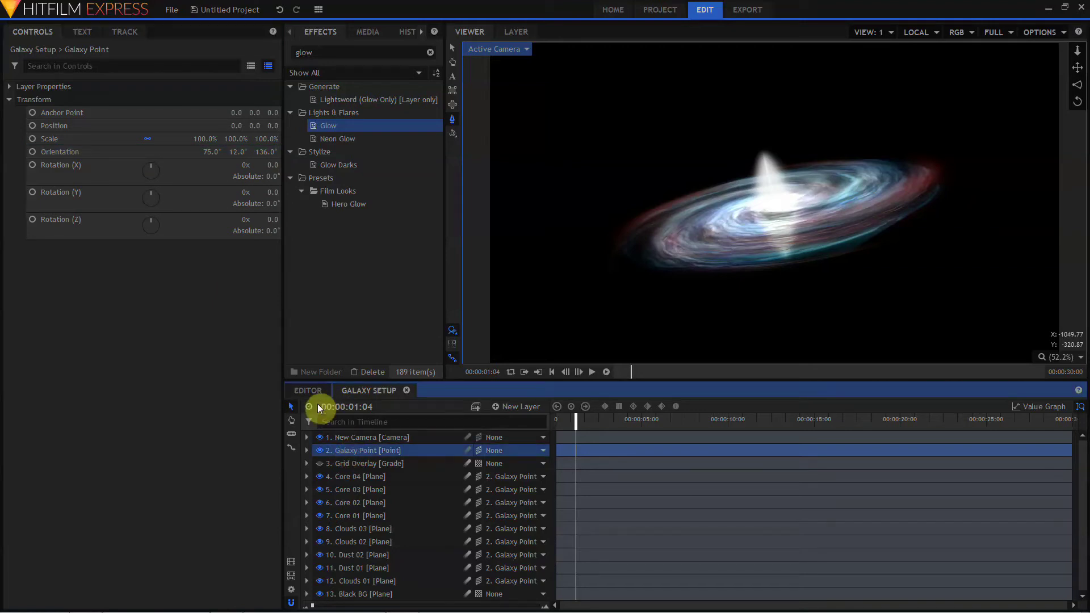
pyautogui.click(205, 138)
pyautogui.moveTo(205, 138); pyautogui.dragTo(299, 138)
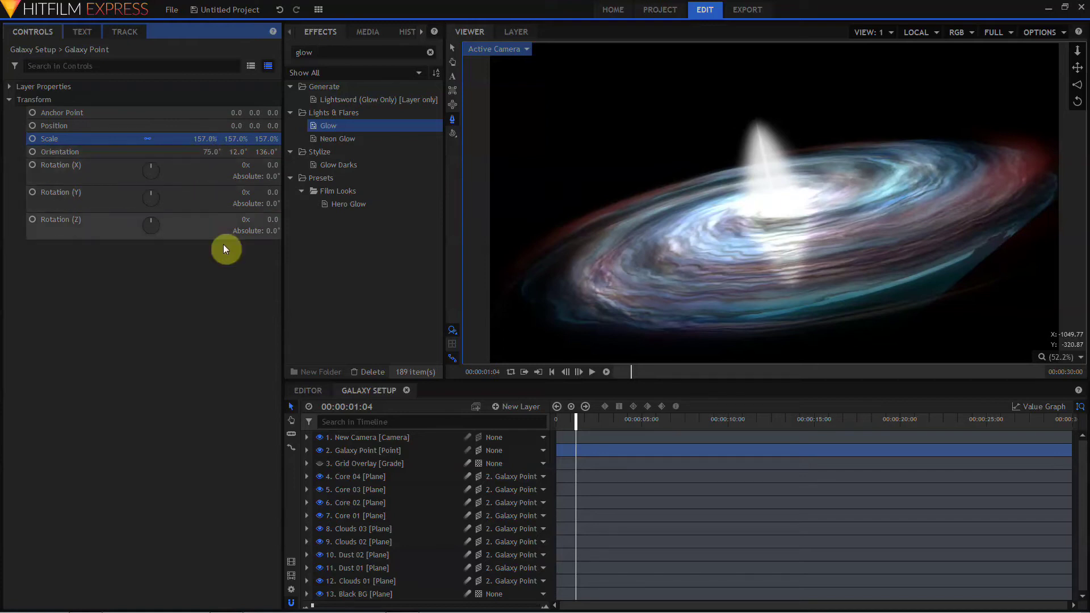
# Duplicate the Core 04 layer and hide the Core, Clouds and Dust layers beneath the copy.
pyautogui.click(353, 476)
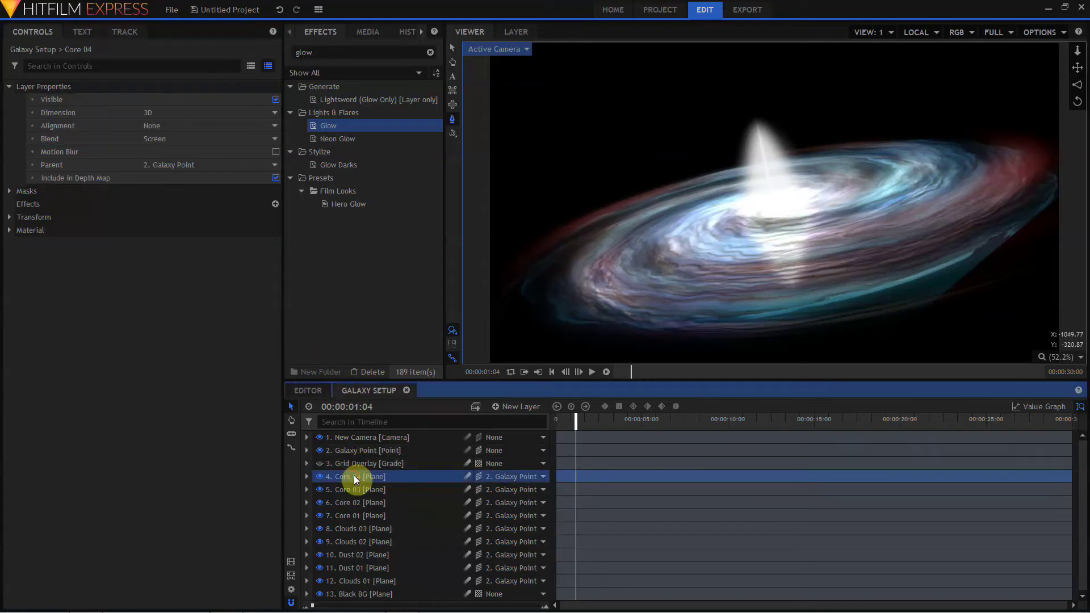
pyautogui.hotkey('ctrl', 'd')
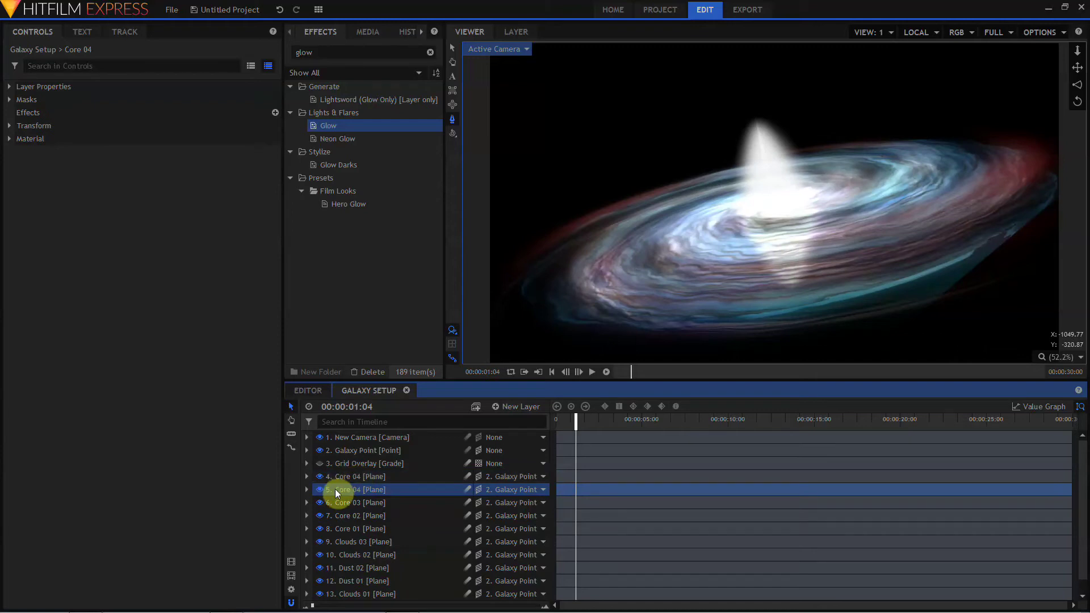
pyautogui.keyDown('shift'); pyautogui.click(360, 593); pyautogui.keyUp('shift')
pyautogui.click(320, 594)
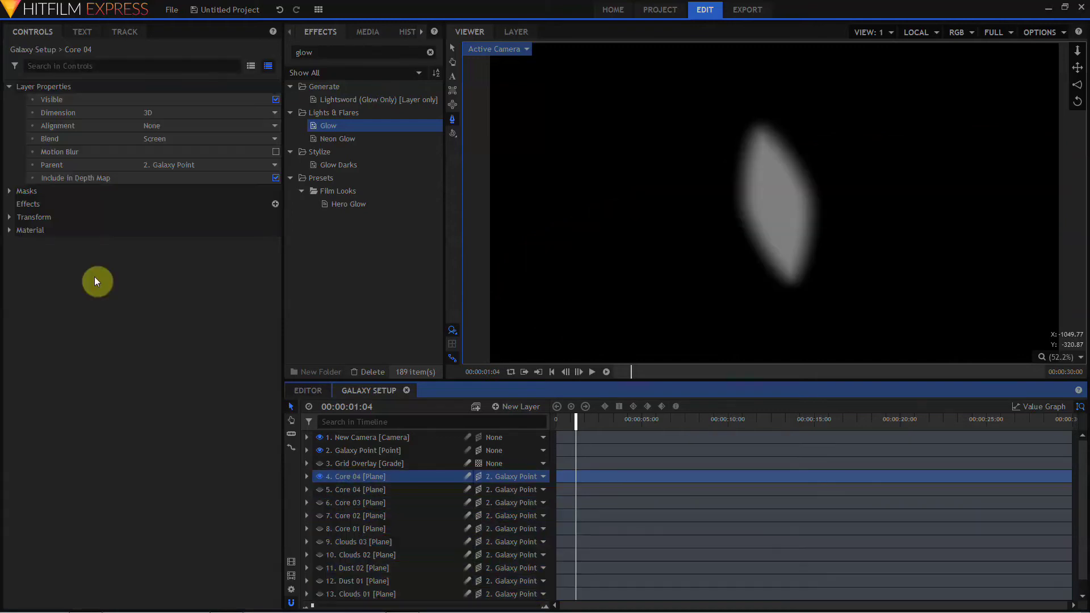
# Rename the upper Core 04 copy as Stars 01.
pyautogui.doubleClick(350, 477)
pyautogui.write('Stars')
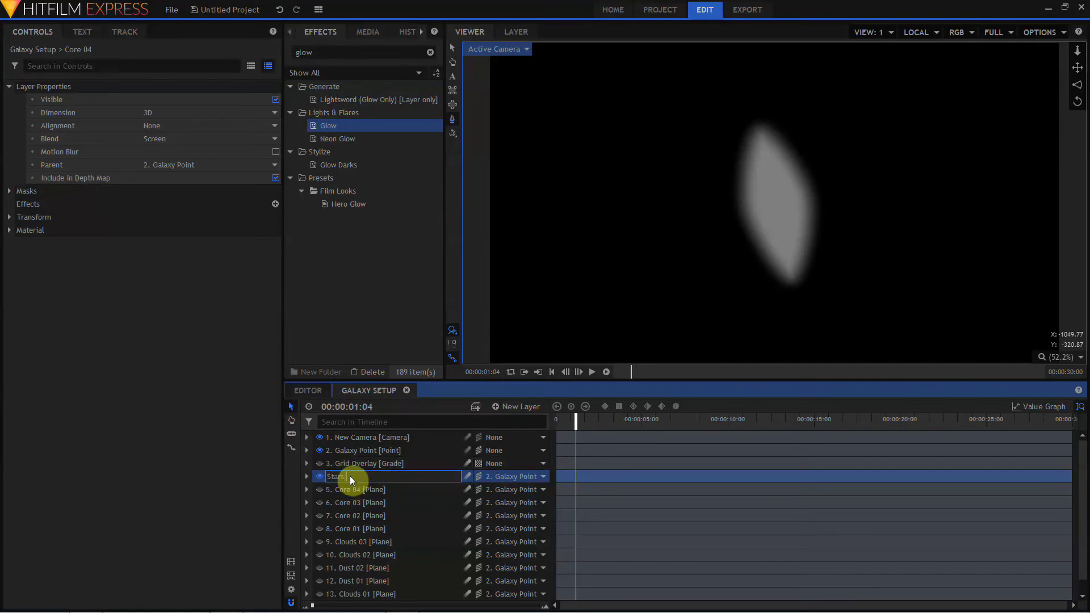
pyautogui.write(' 01')
pyautogui.press('Return')
# Delete the mask from the Stars 01 layer and set the layer's opacity to 100%.
pyautogui.click(9, 191)
pyautogui.click(50, 205)
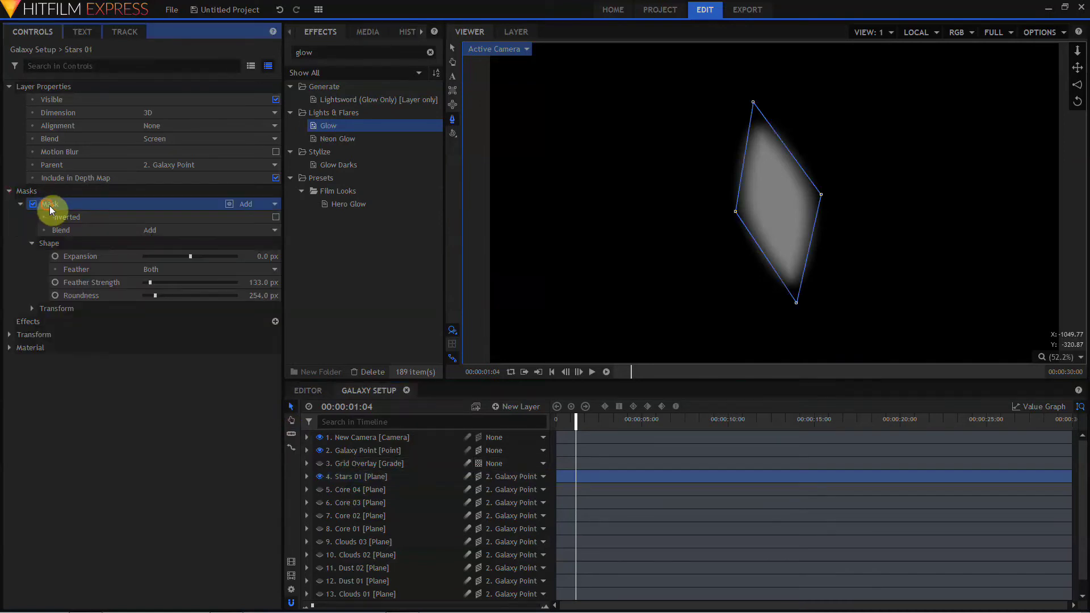
pyautogui.press('Delete')
pyautogui.click(9, 216)
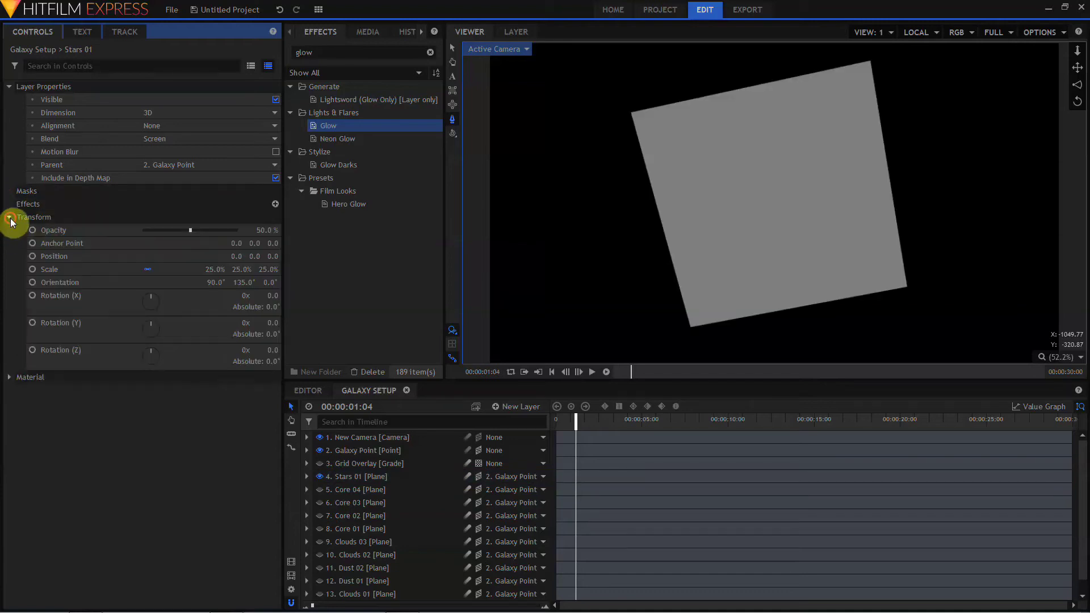
pyautogui.moveTo(226, 235); pyautogui.dragTo(258, 232)
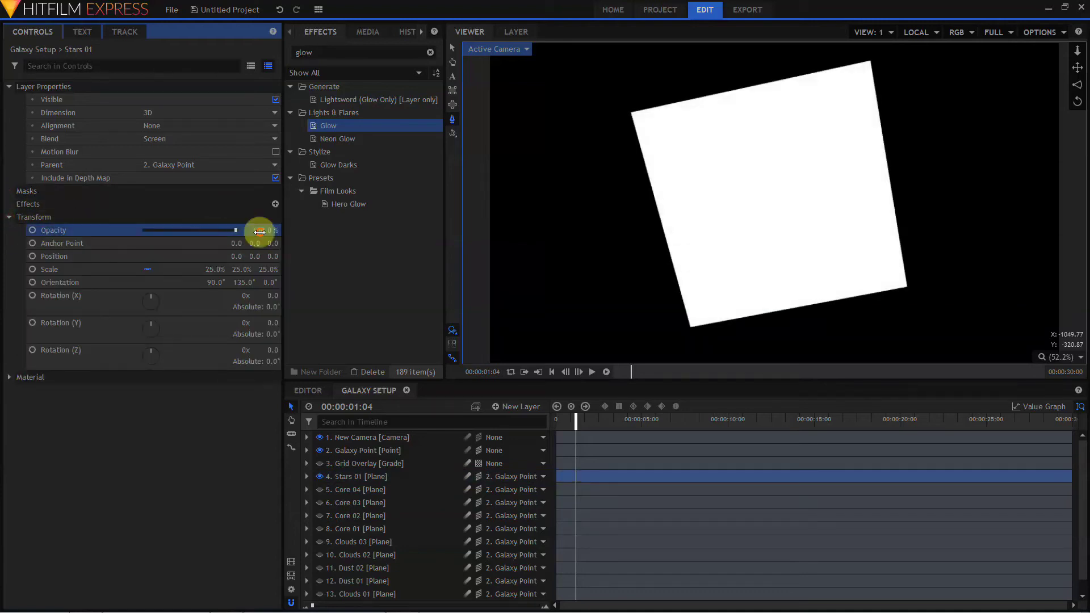
# Add the Fractal Noise effect to the Stars 01 layer and apply its Starfield preset.
pyautogui.click(286, 53)
pyautogui.write('far')
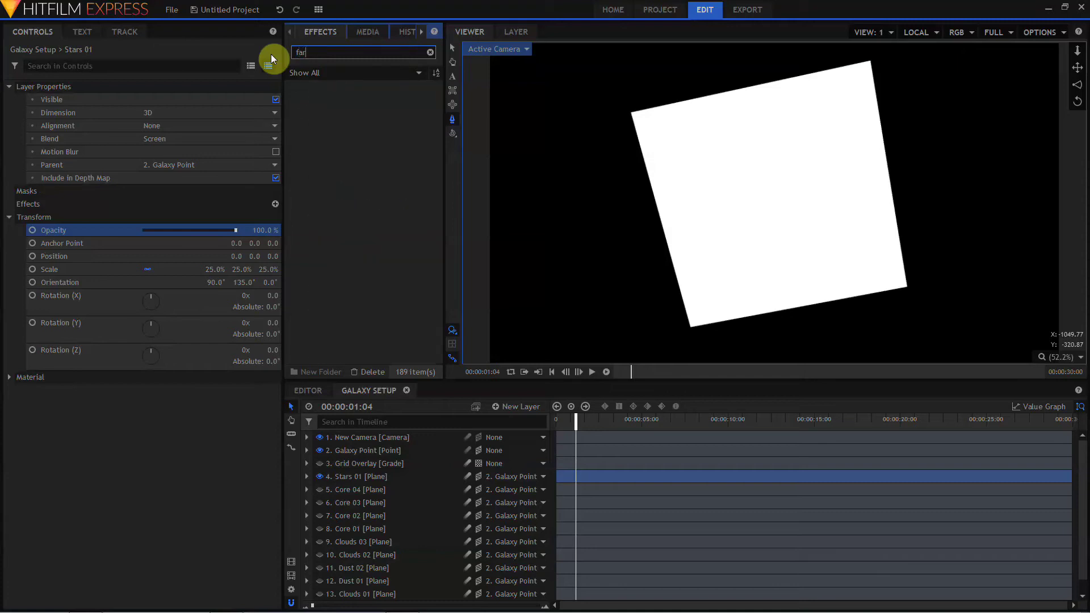
pyautogui.write('ct')
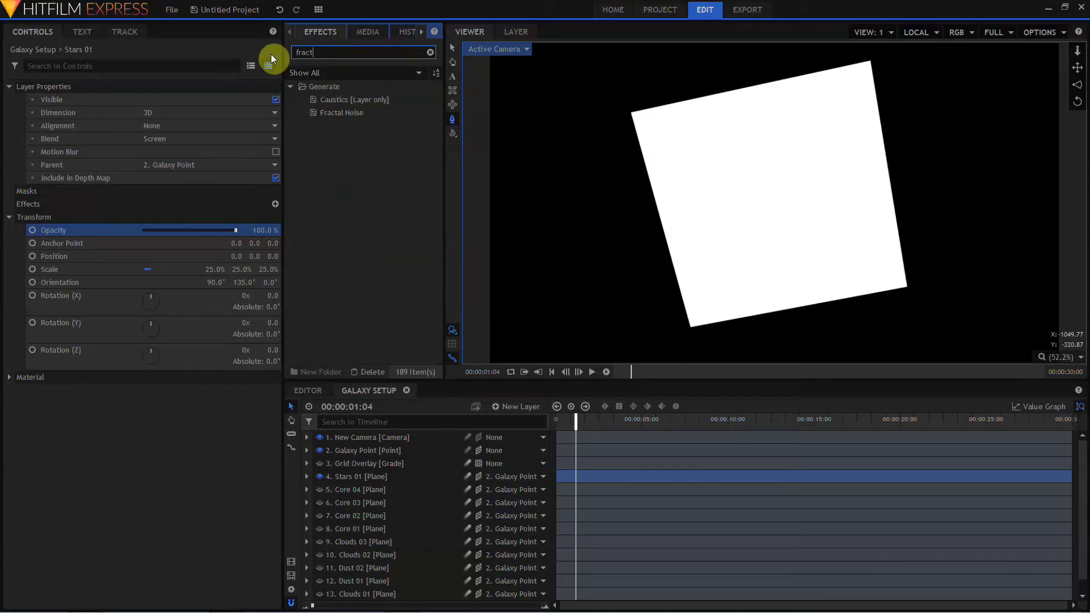
pyautogui.moveTo(319, 112); pyautogui.dragTo(21, 217)
pyautogui.click(21, 216)
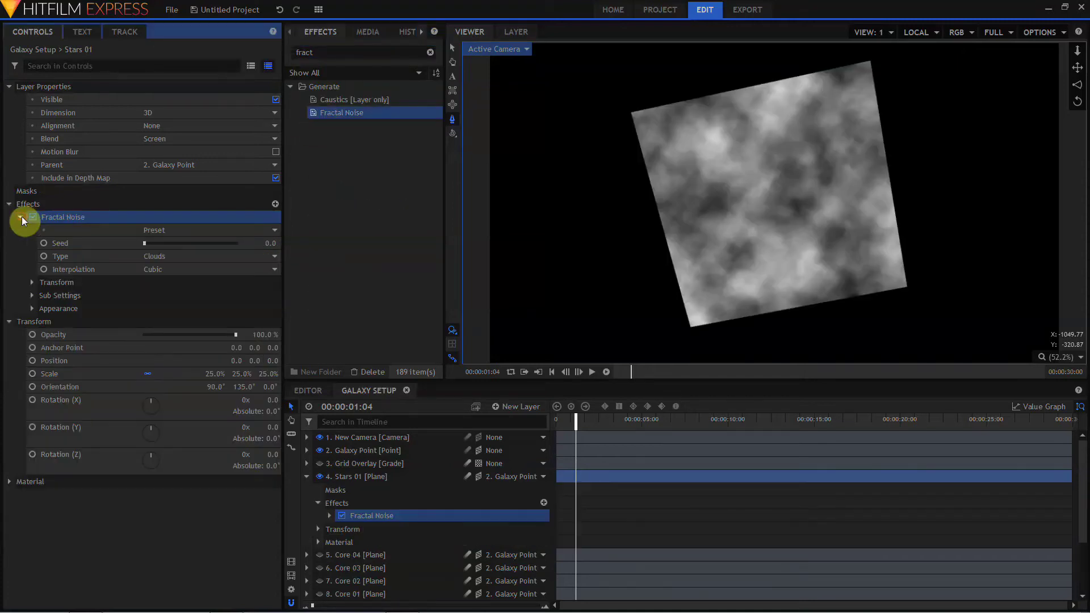
pyautogui.click(183, 232)
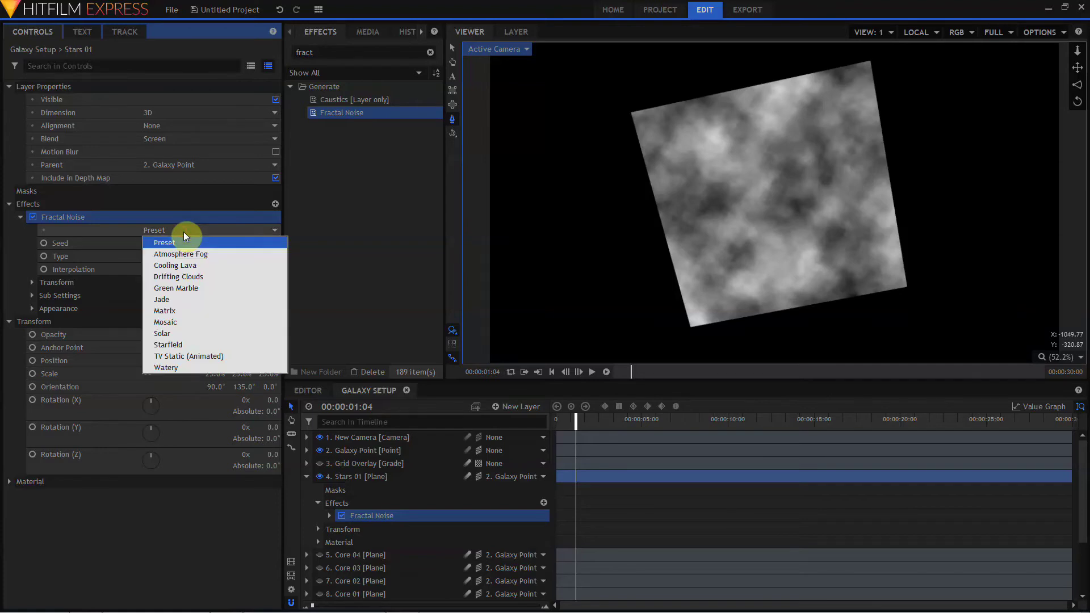
pyautogui.click(180, 347)
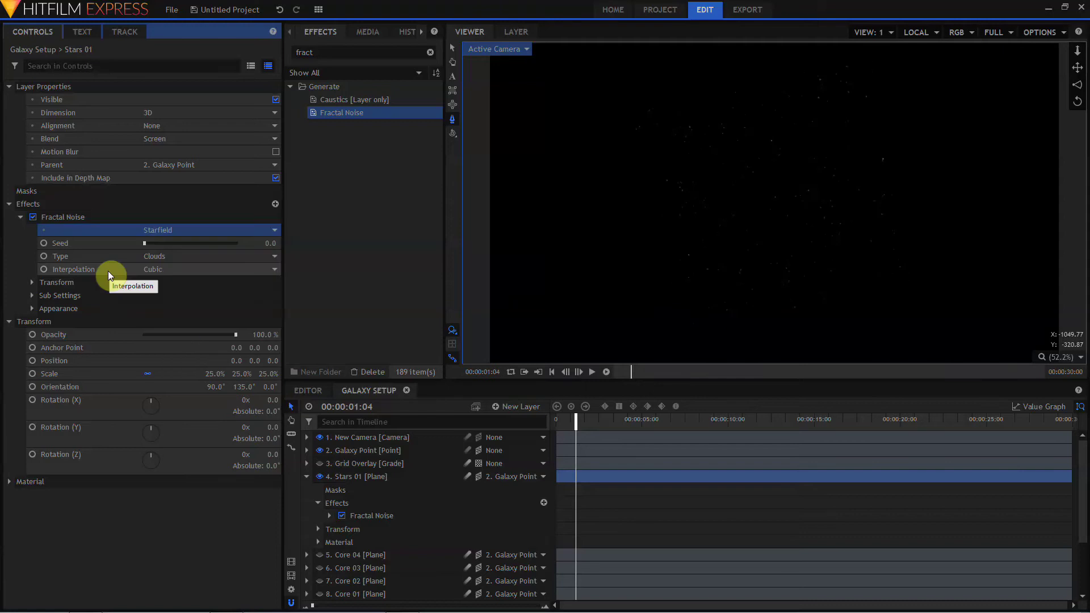
# Set the Stars 01 Fractal Noise appearance to an exposure of 10.00 and an offset of -0.72.
pyautogui.click(32, 284)
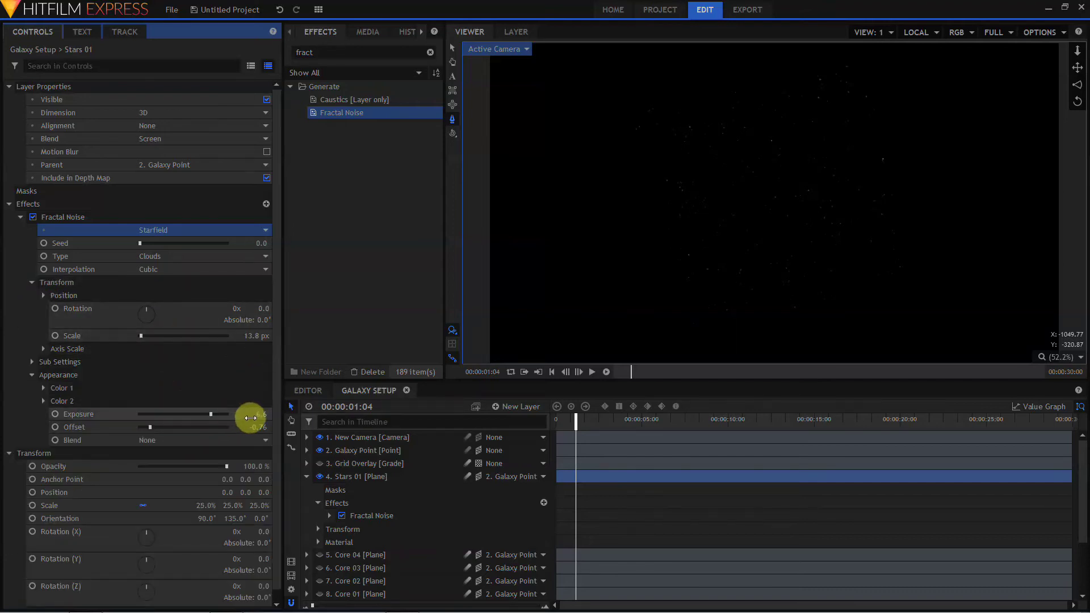
pyautogui.moveTo(260, 415); pyautogui.dragTo(246, 442)
pyautogui.click(246, 442)
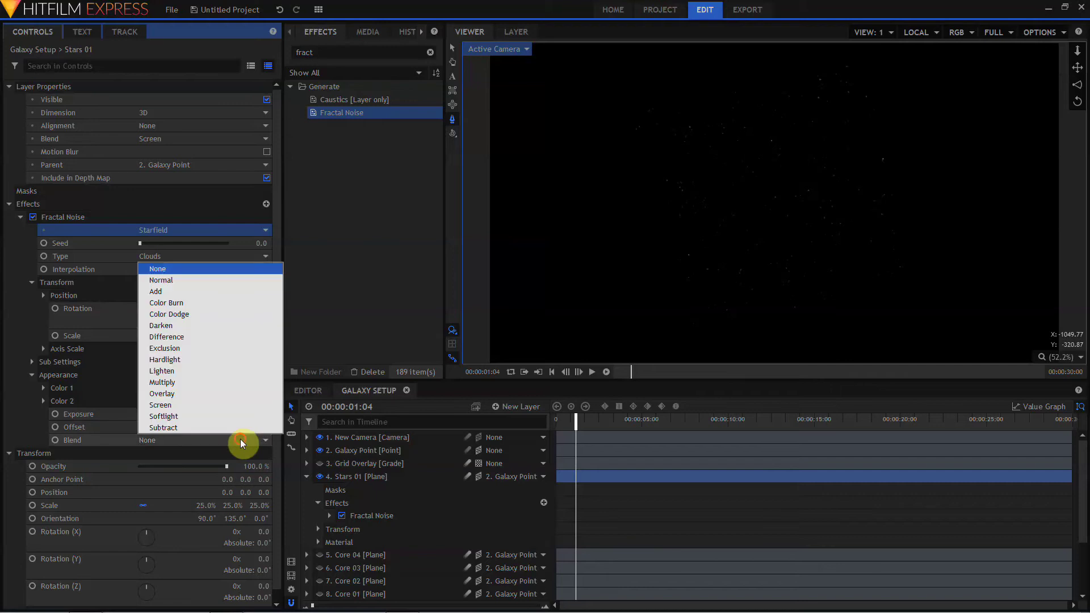
pyautogui.press('Escape')
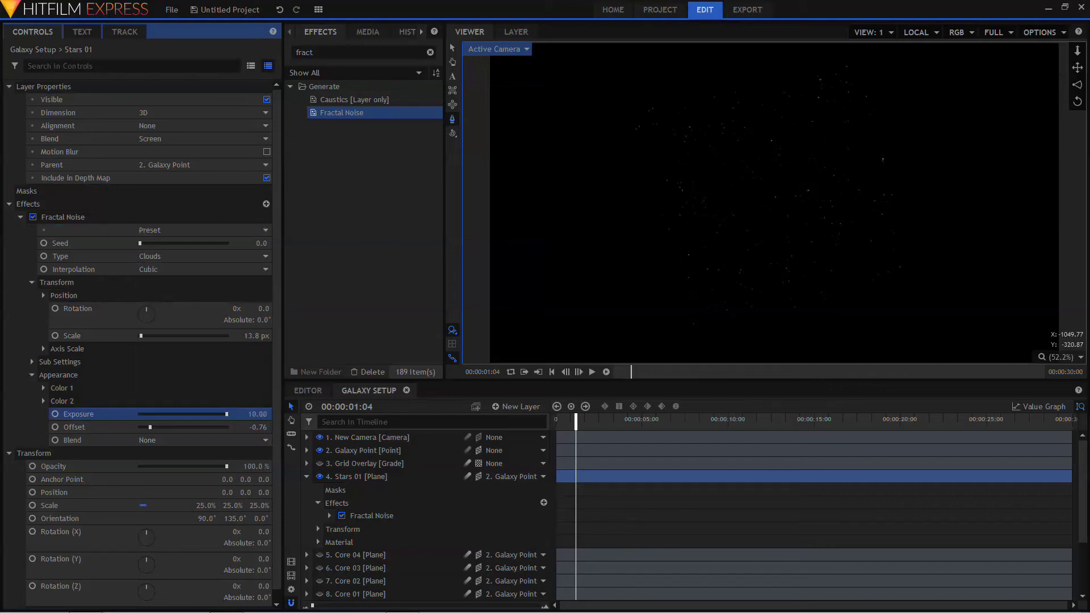
pyautogui.moveTo(255, 425); pyautogui.dragTo(258, 425)
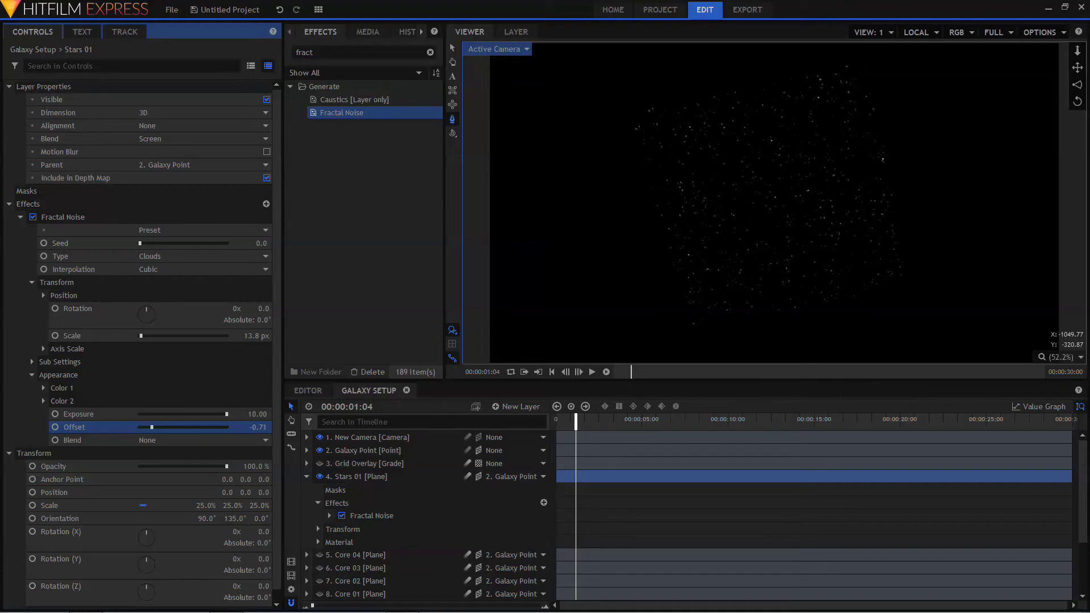
pyautogui.moveTo(258, 427); pyautogui.dragTo(256, 429)
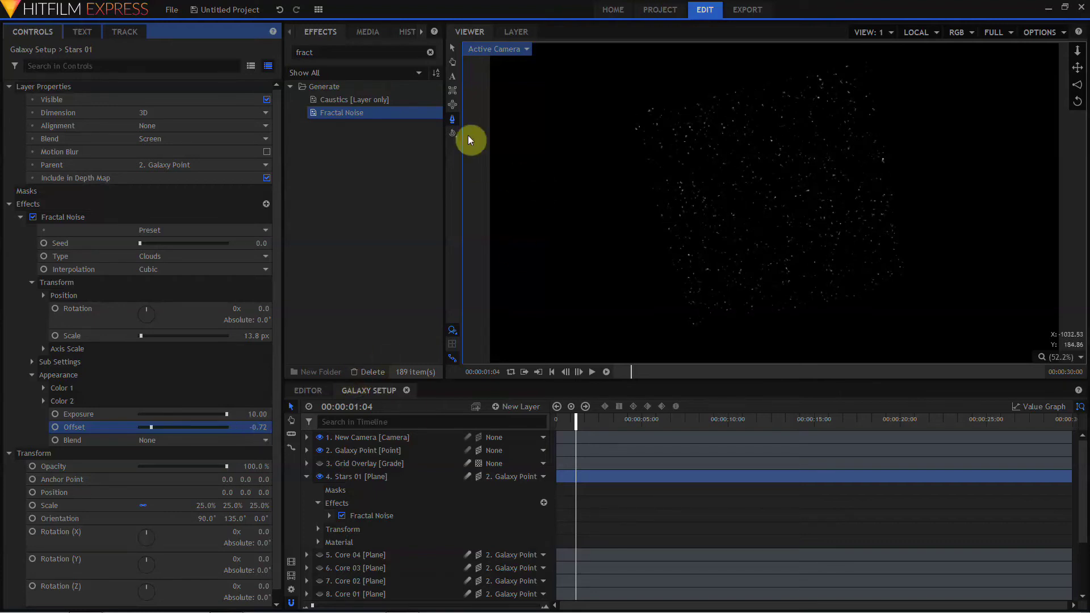
# Draw a circular mask spanning nearly the whole Stars 01 plane in the layer view, and return to the composite view.
pyautogui.click(454, 107)
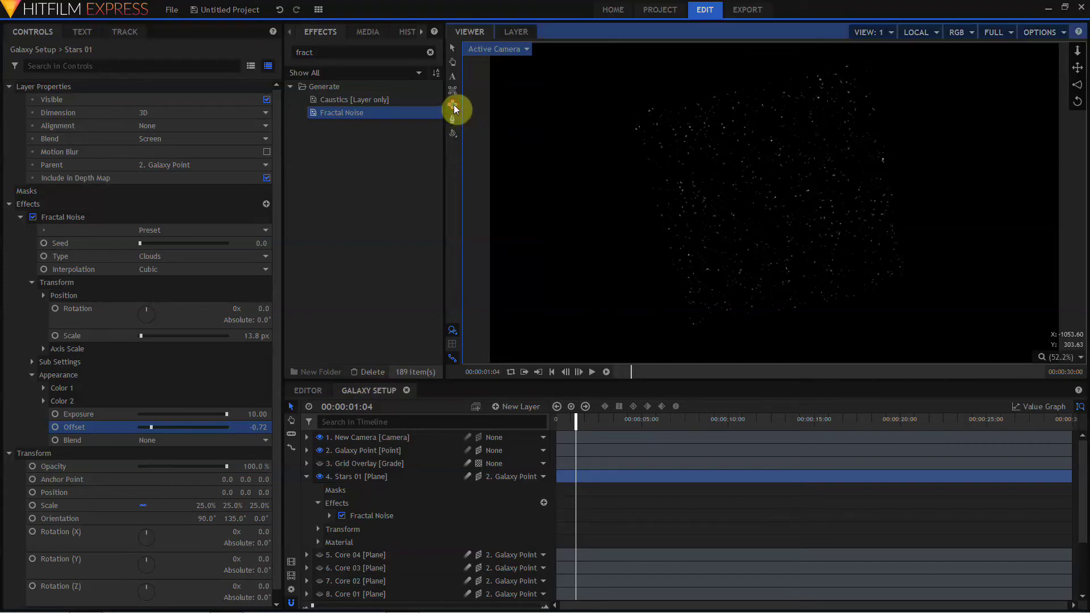
pyautogui.click(516, 32)
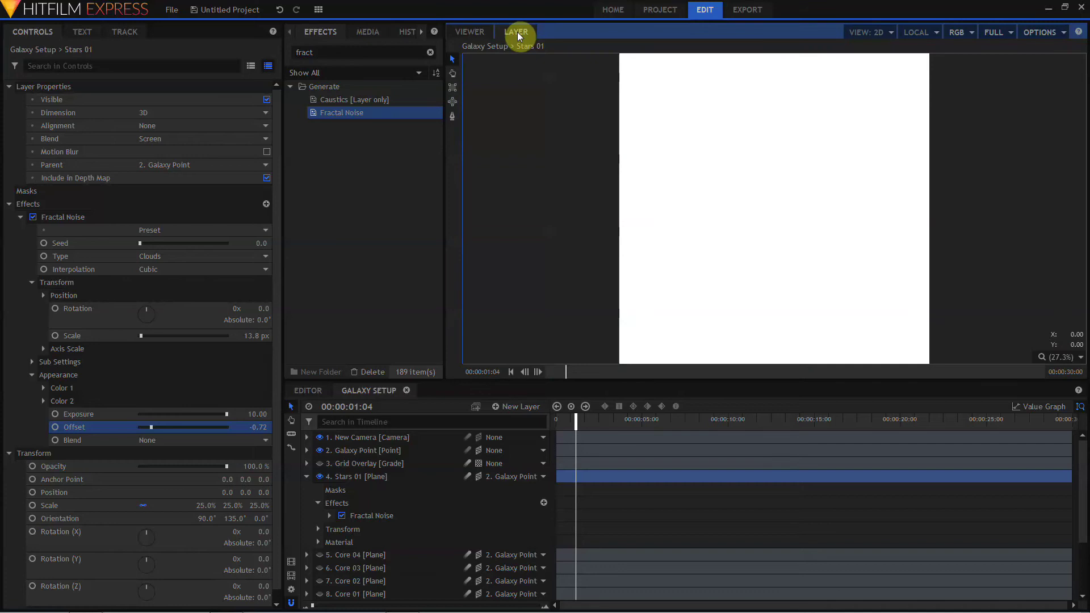
pyautogui.click(452, 102)
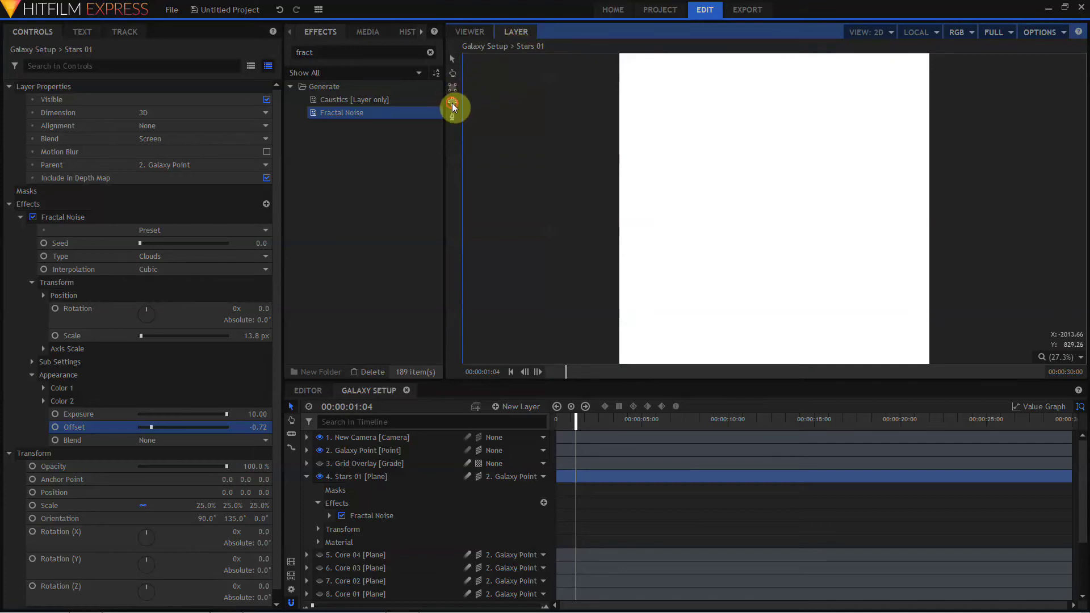
pyautogui.scroll(-1, 657, 93)
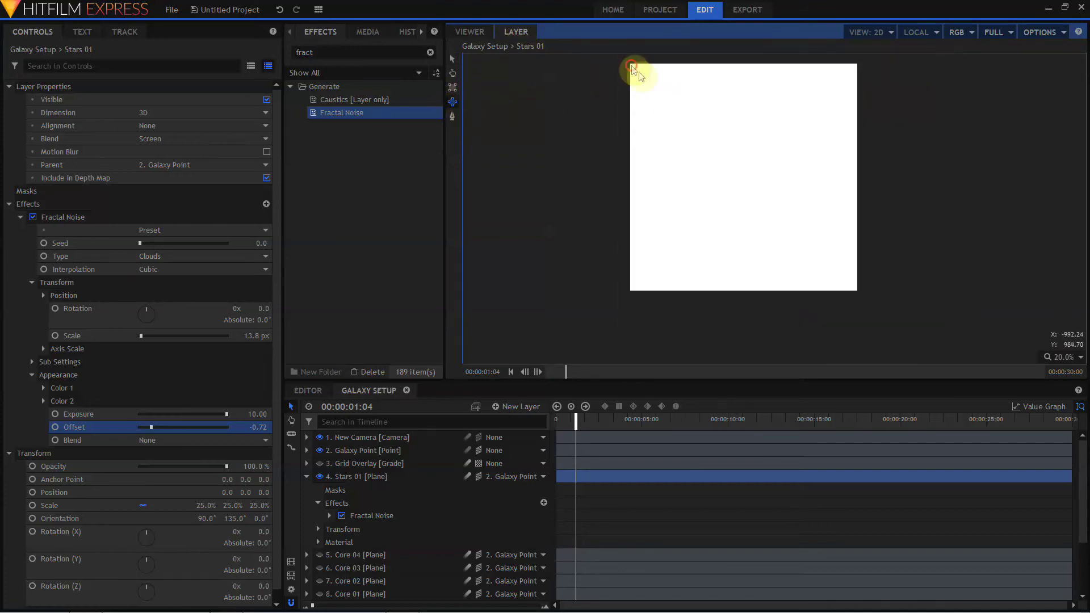
pyautogui.moveTo(632, 66); pyautogui.dragTo(850, 275)
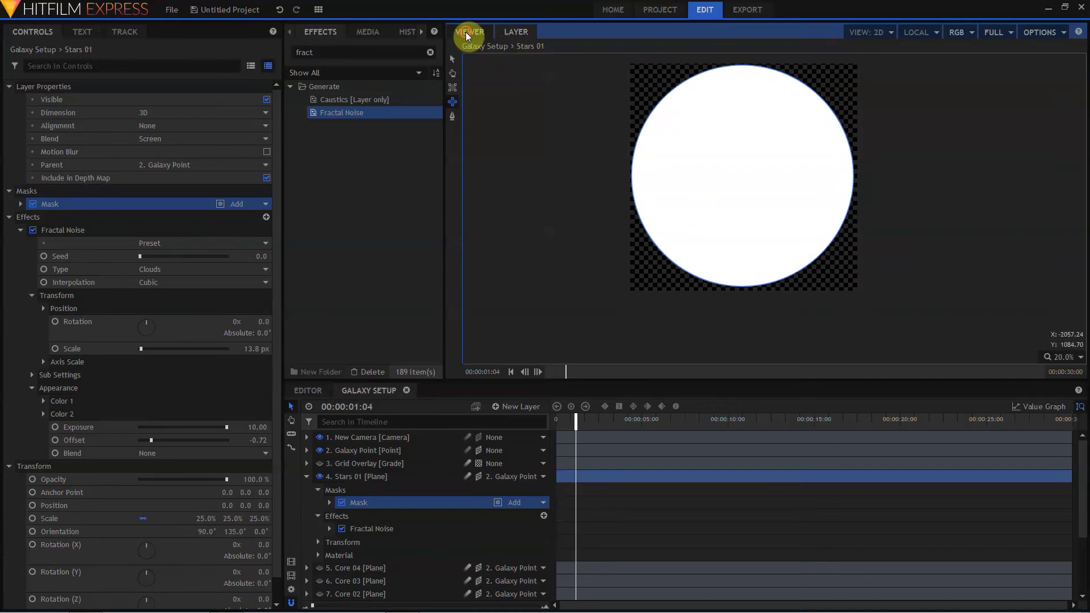
pyautogui.click(466, 32)
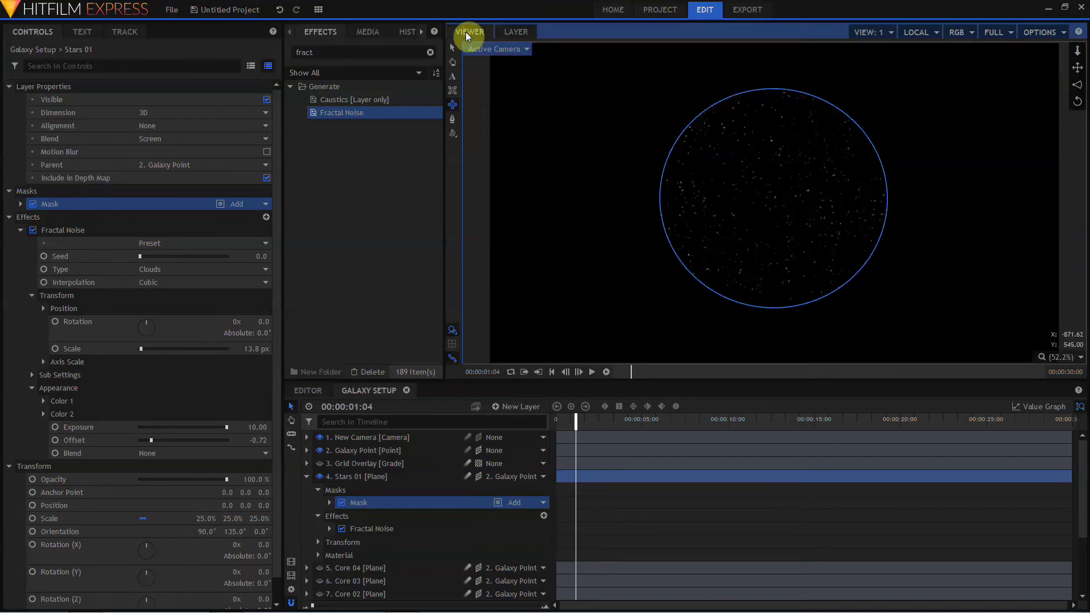
# Make the Core, Clouds and Dust layers visible again and enlarge the Stars 01 layer's scale to 48%.
pyautogui.click(306, 477)
pyautogui.moveTo(309, 479); pyautogui.dragTo(321, 594)
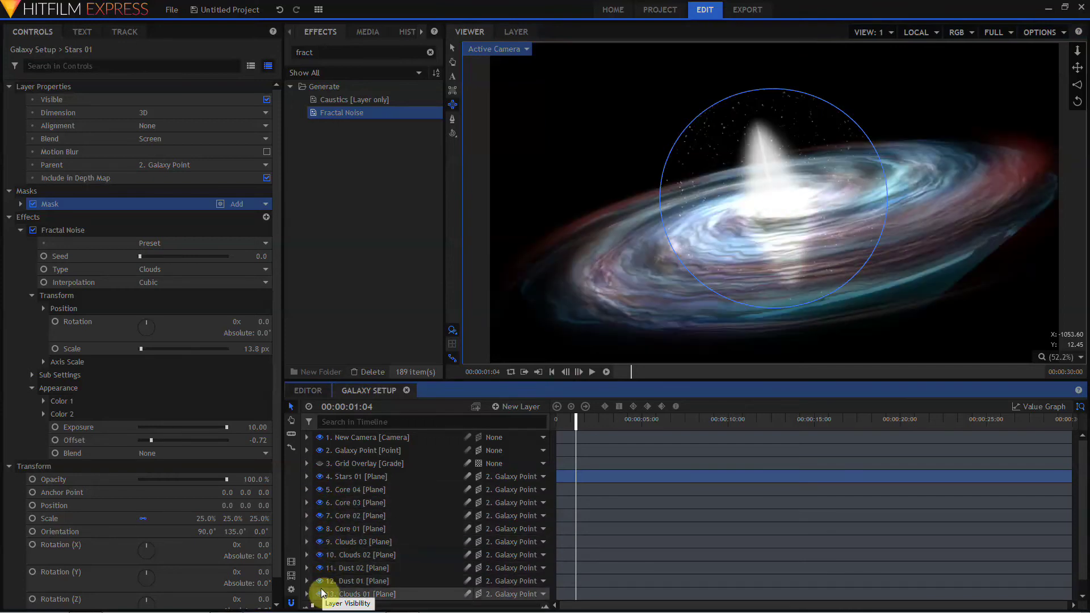
pyautogui.click(364, 476)
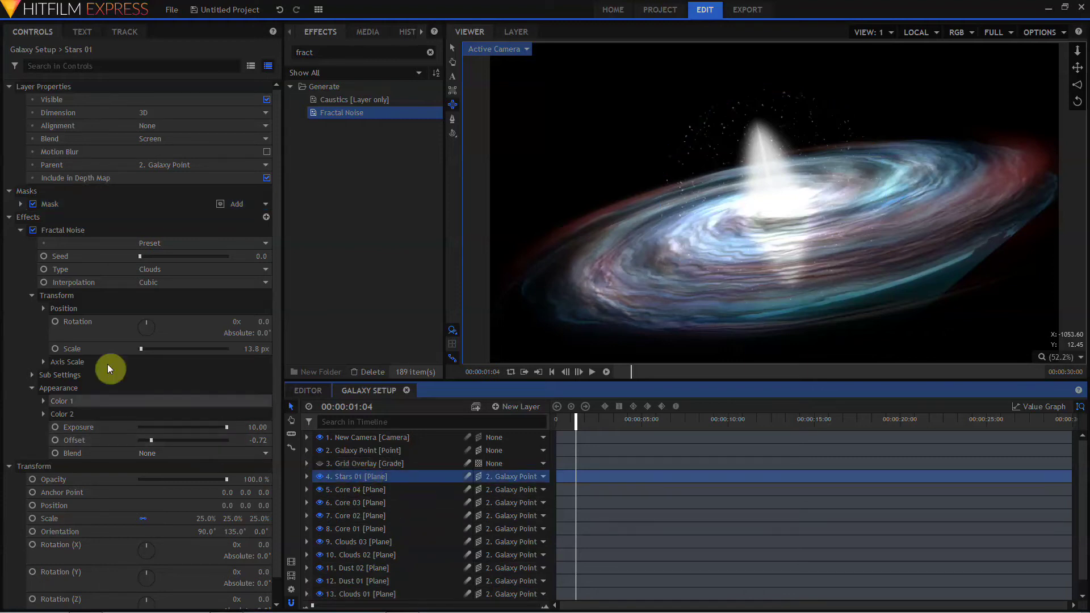
pyautogui.click(20, 230)
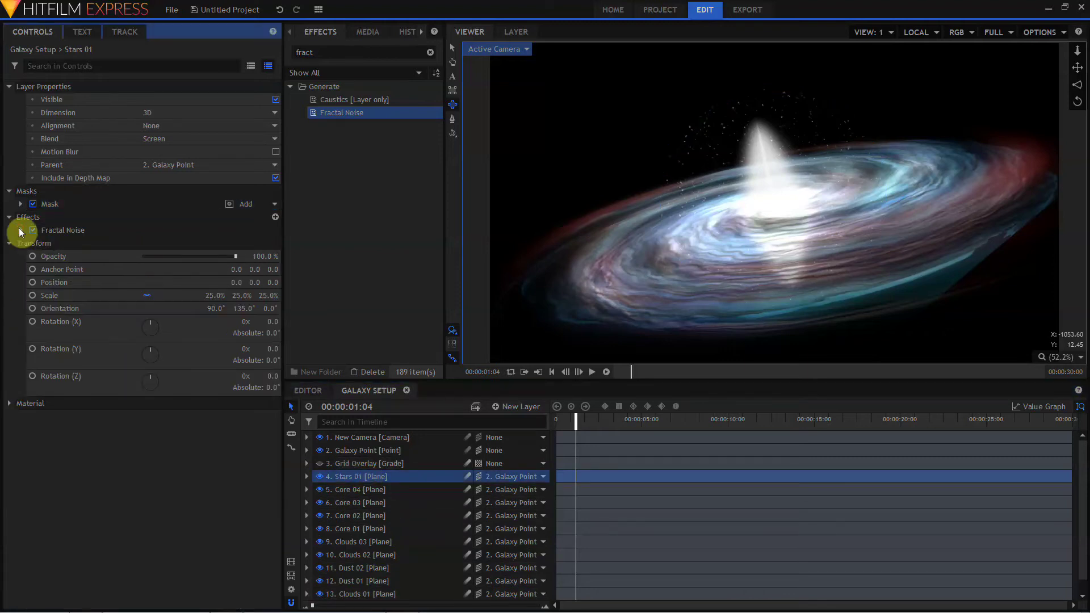
pyautogui.click(151, 296)
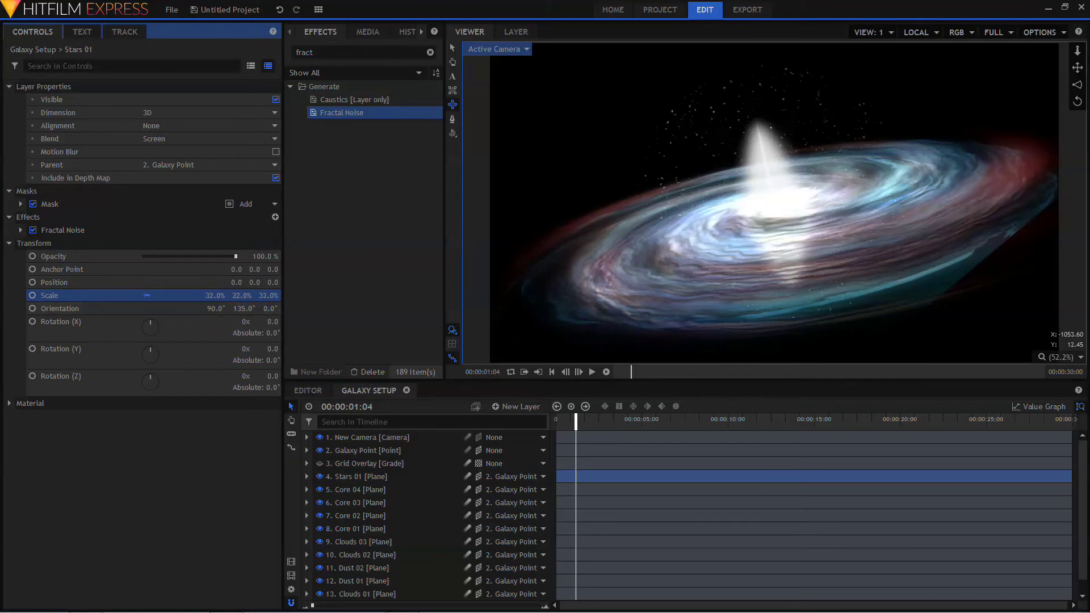
pyautogui.moveTo(215, 295)
pyautogui.mouseDown()
pyautogui.moveTo(235, 295)
pyautogui.moveTo(214, 297)
pyautogui.mouseUp()
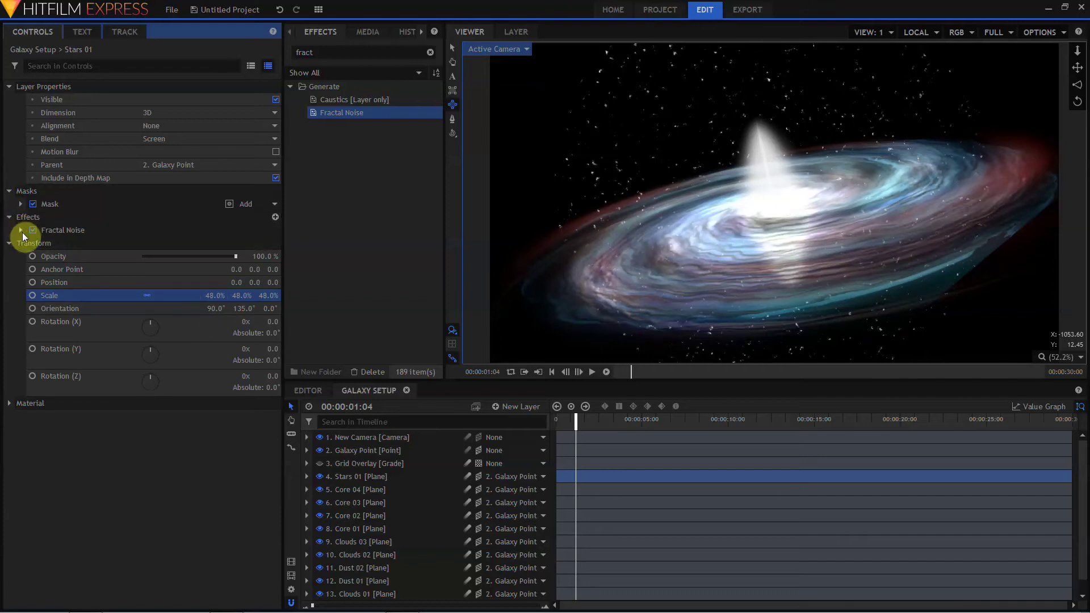
# Set the Stars 01 Fractal Noise offset to -0.73 and its noise scale to 4 px.
pyautogui.click(20, 230)
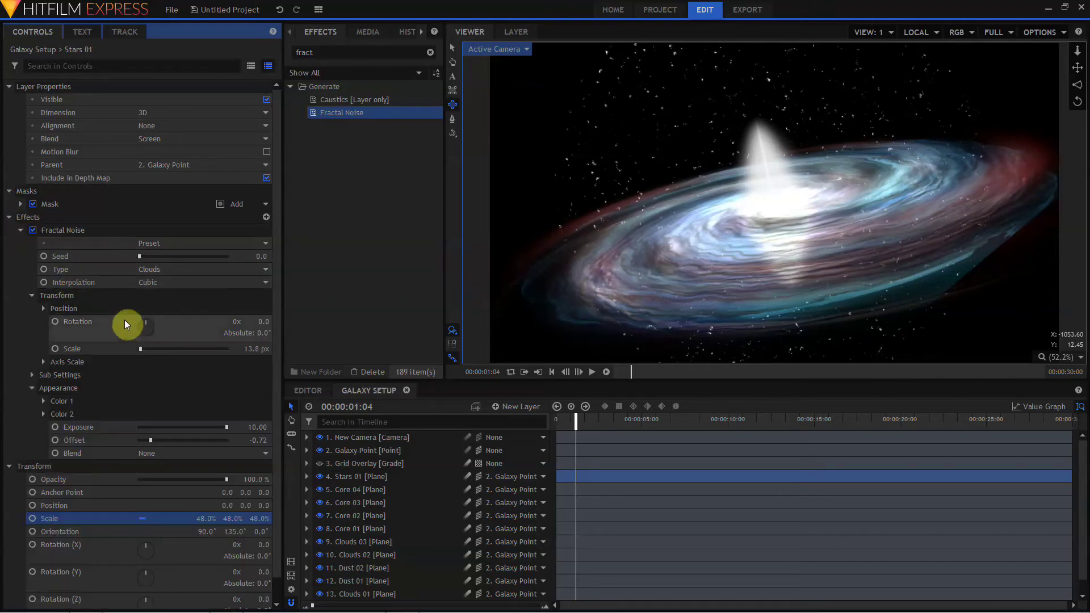
pyautogui.click(259, 440)
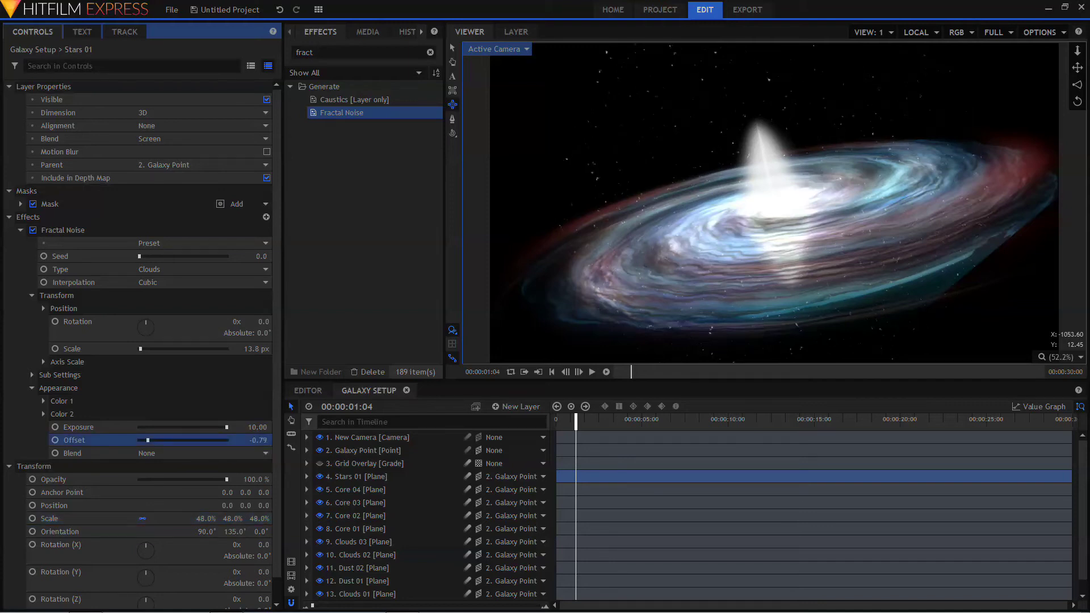
pyautogui.click(253, 348)
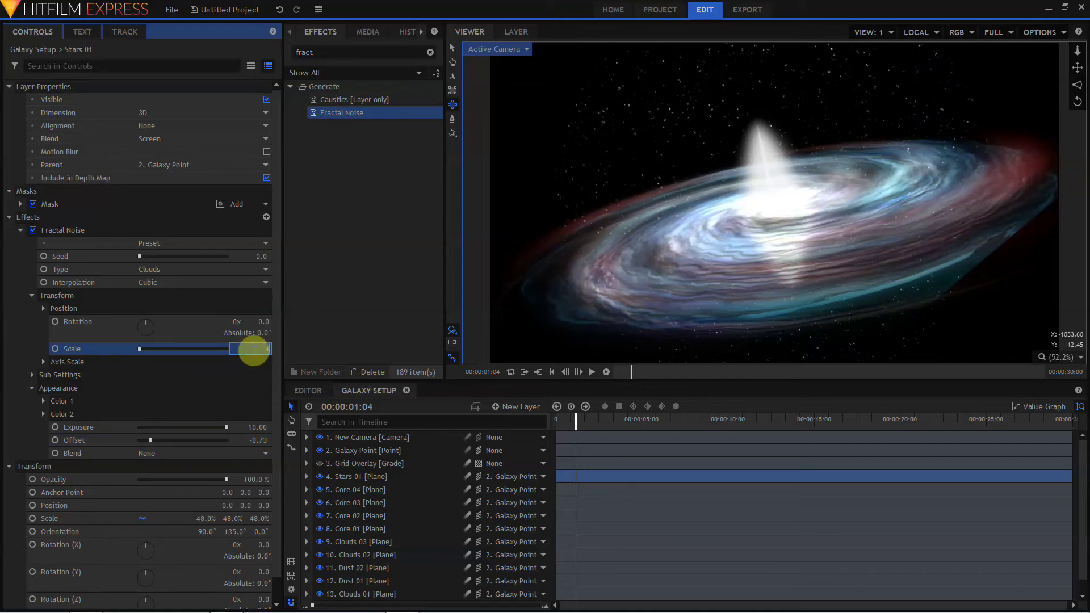
pyautogui.press('Return')
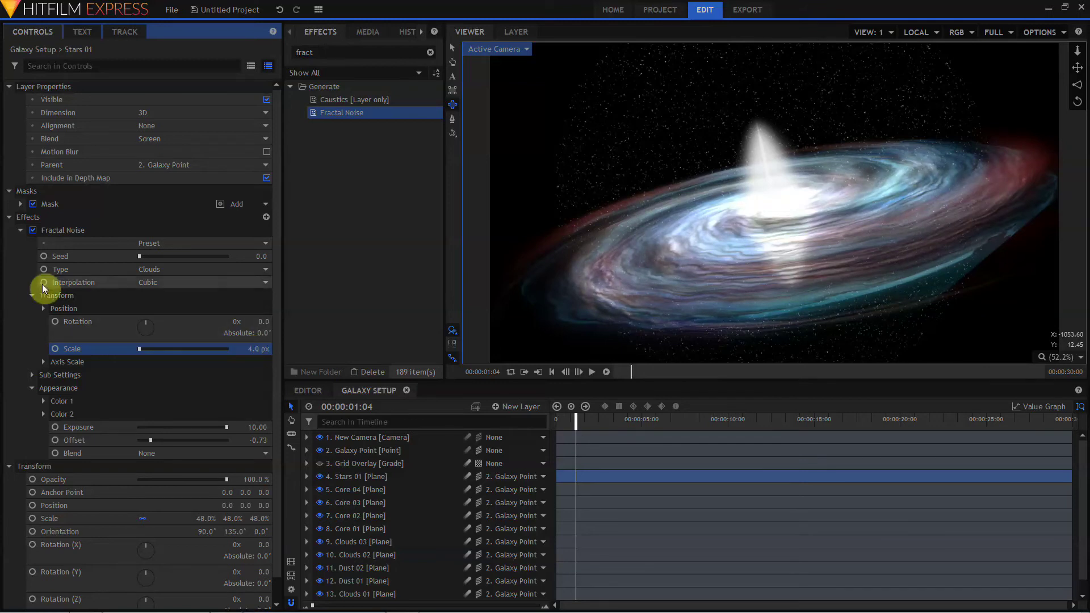
# Feather the Stars 01 mask in both directions with a feather strength of 393 px.
pyautogui.click(21, 203)
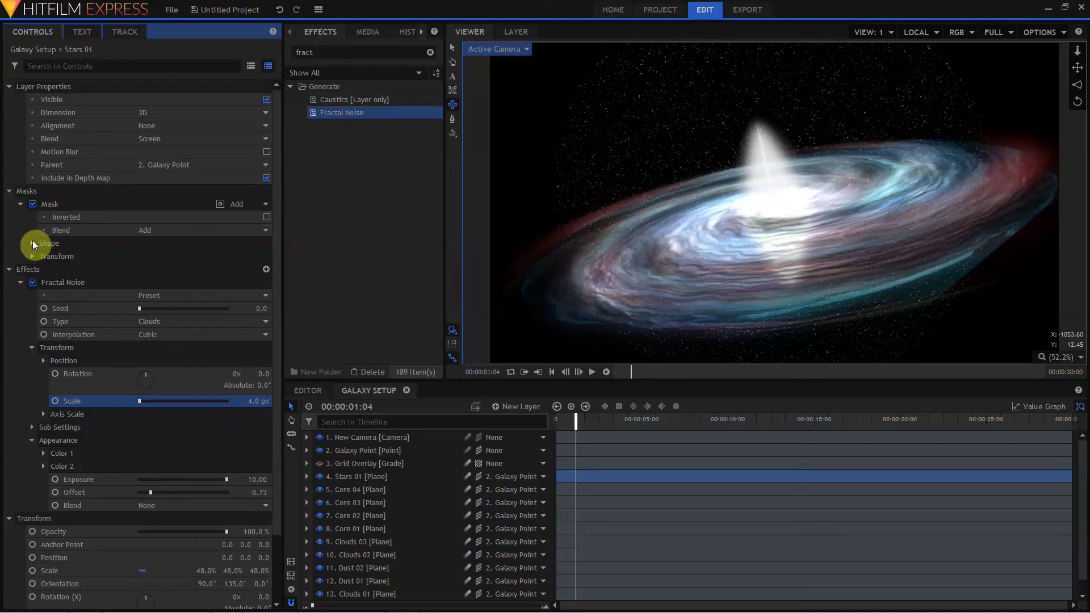
pyautogui.click(32, 243)
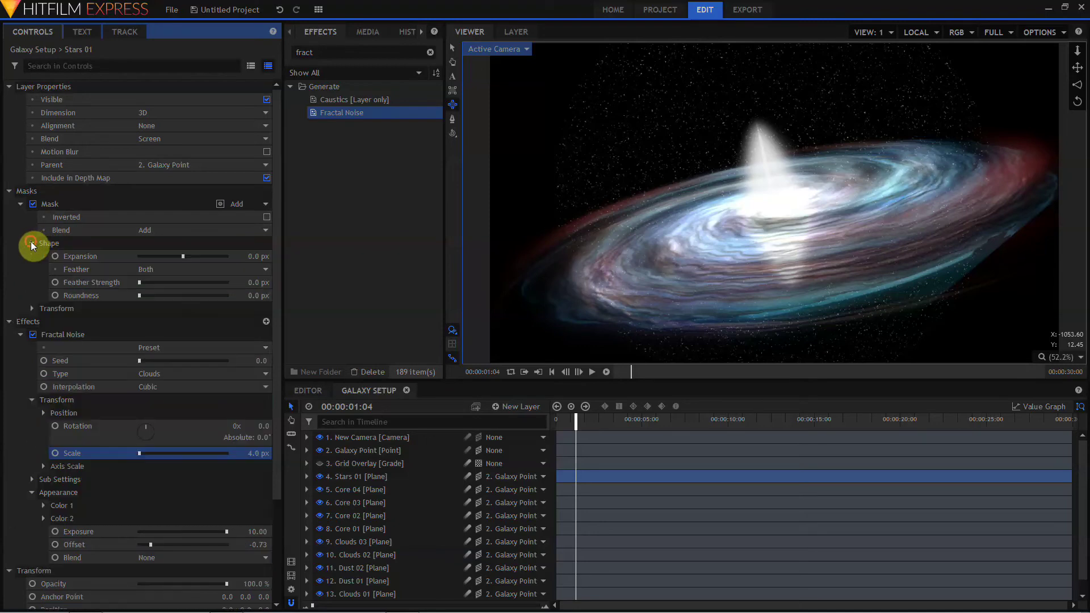
pyautogui.click(176, 271)
pyautogui.click(174, 301)
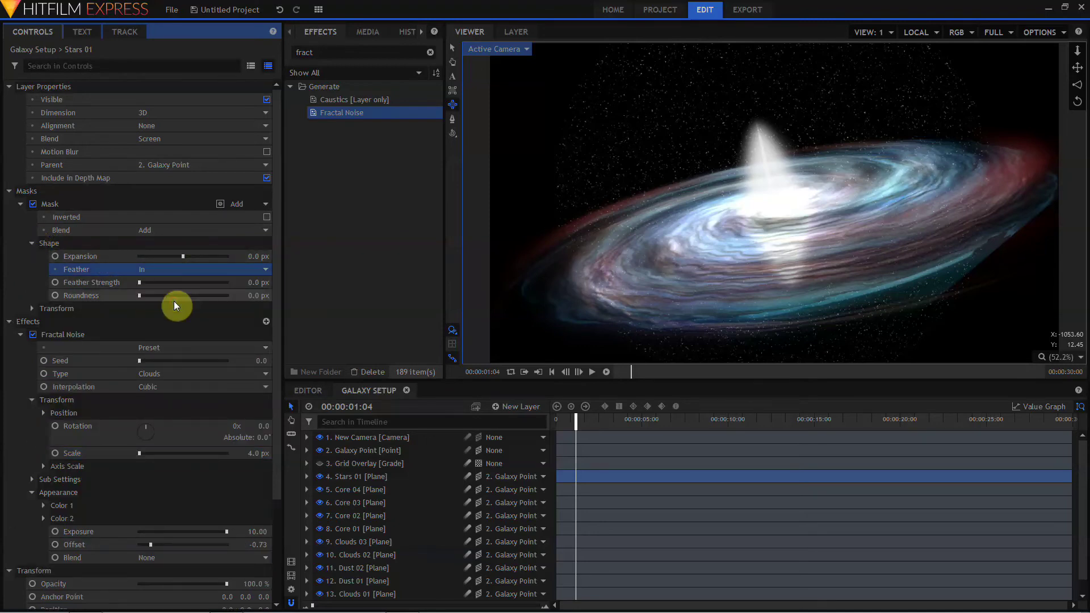
pyautogui.moveTo(239, 288); pyautogui.dragTo(250, 280)
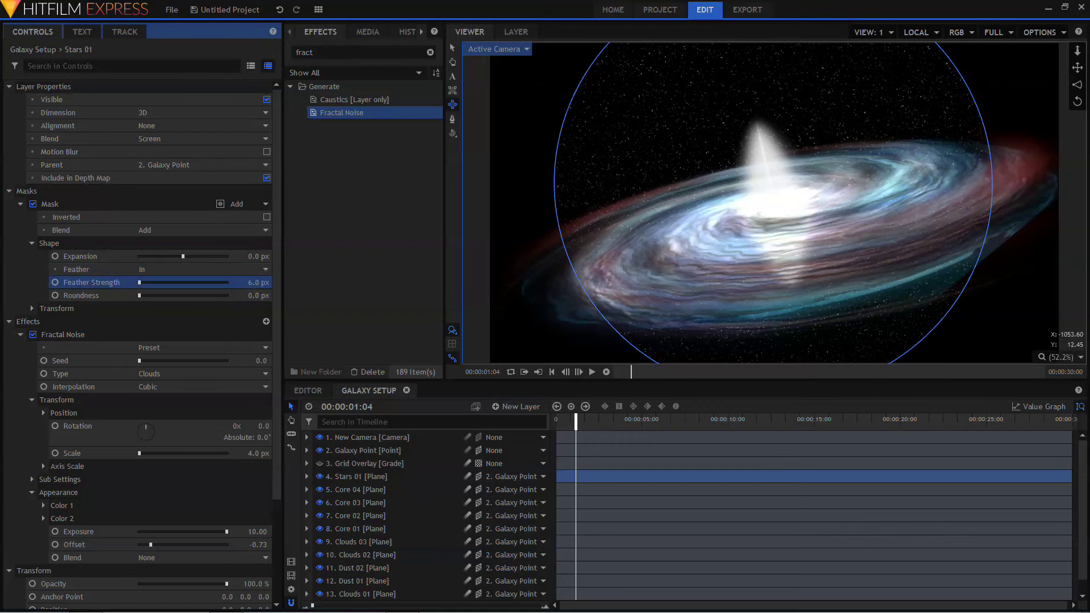
# Duplicate the Stars 01 layer three times.
pyautogui.click(331, 477)
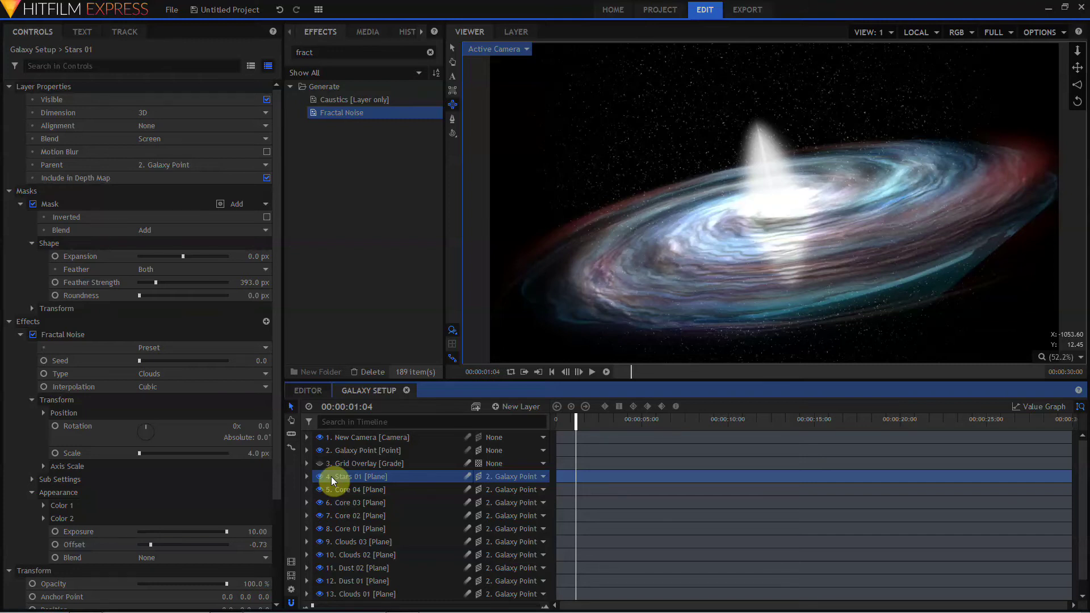
pyautogui.hotkey('ctrl', 'd')
pyautogui.hotkey('ctrl', 'd')
pyautogui.hotkey('ctrl', 'd')
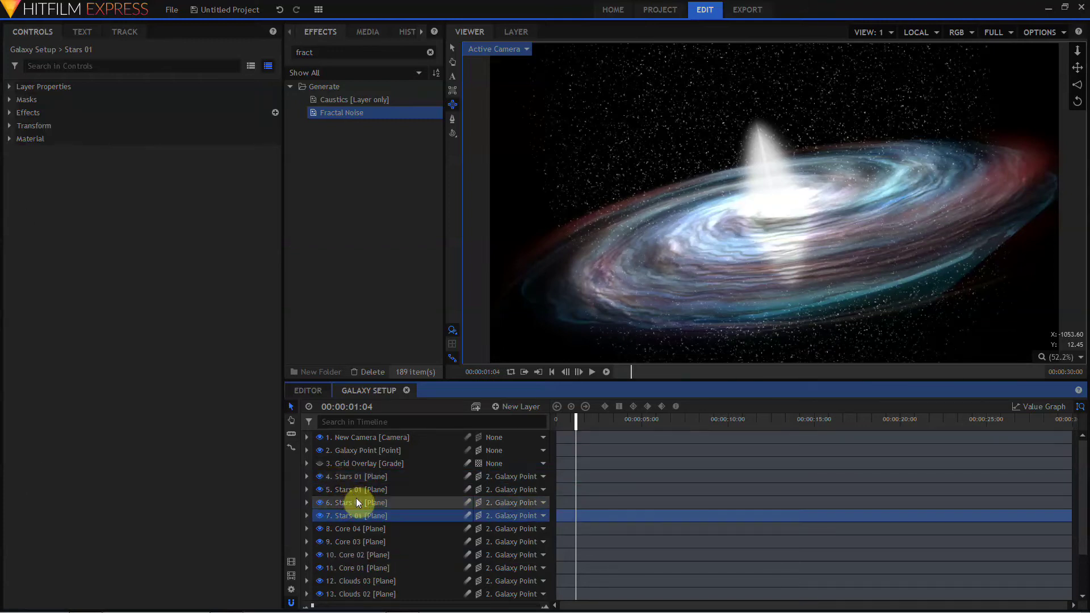
# Rename the three Stars 01 copies, from the lowest upward, as Stars 02, Stars 03 and Stars 04.
pyautogui.click(359, 502)
pyautogui.click(358, 503)
pyautogui.write('Stars 02')
pyautogui.press('Return')
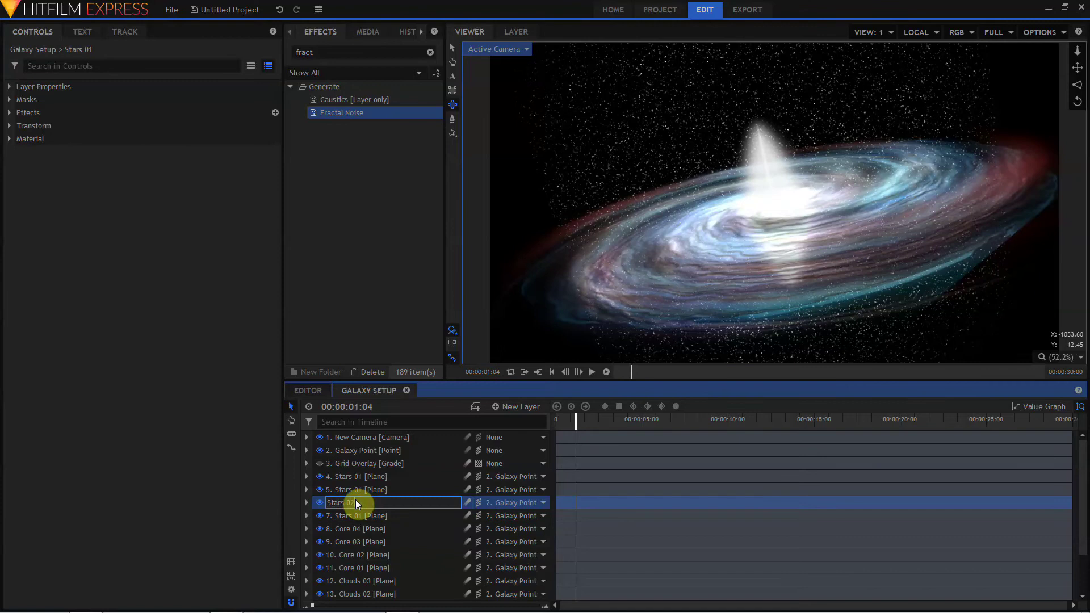
pyautogui.click(362, 489)
pyautogui.click(363, 490)
pyautogui.write('Stars 03')
pyautogui.press('Return')
pyautogui.click(369, 477)
pyautogui.click(369, 477)
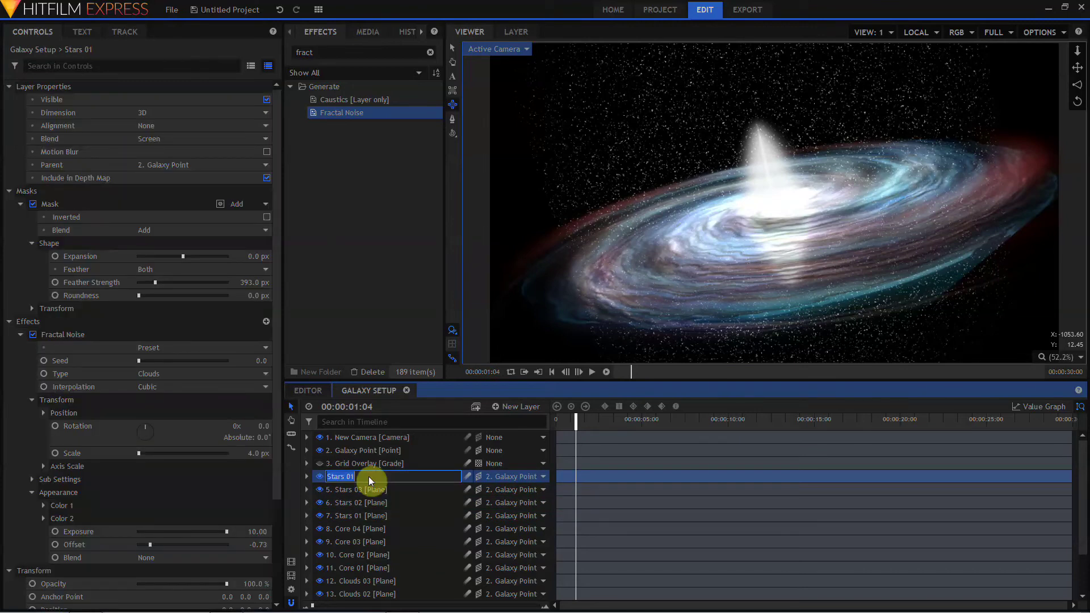
pyautogui.write('Stars 04')
pyautogui.press('Return')
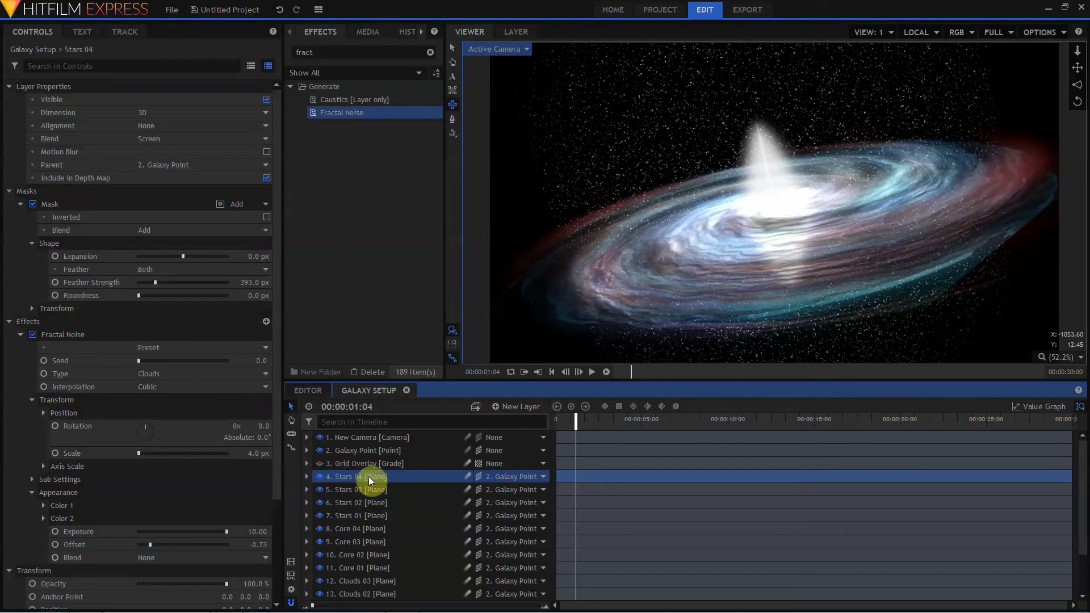
# Set the Stars 04 Fractal Noise seed to 1100 and the layer's X orientation to 0°.
pyautogui.click(9, 191)
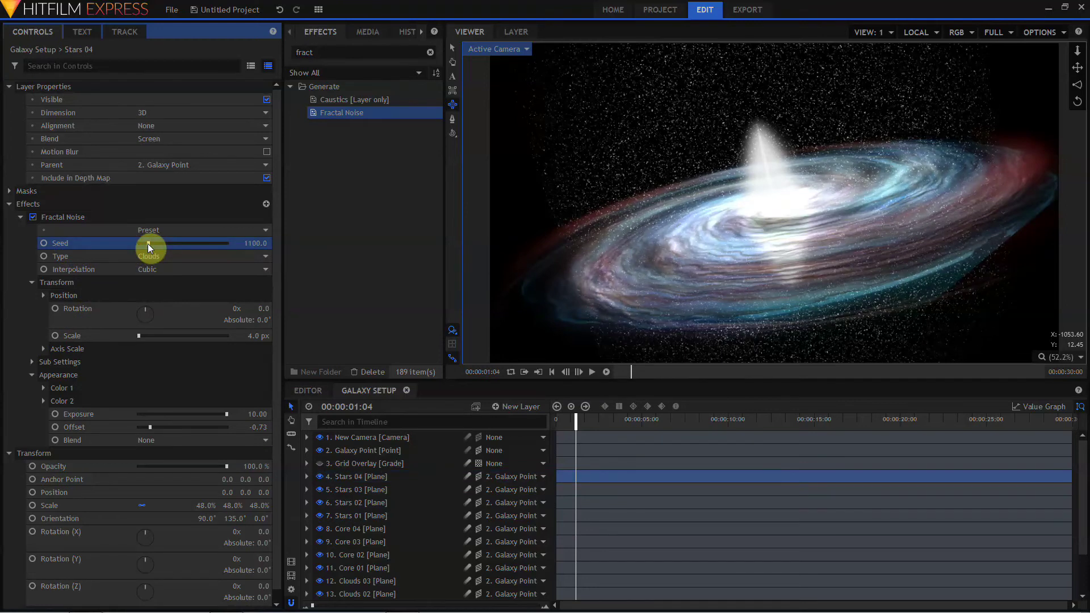
pyautogui.click(22, 217)
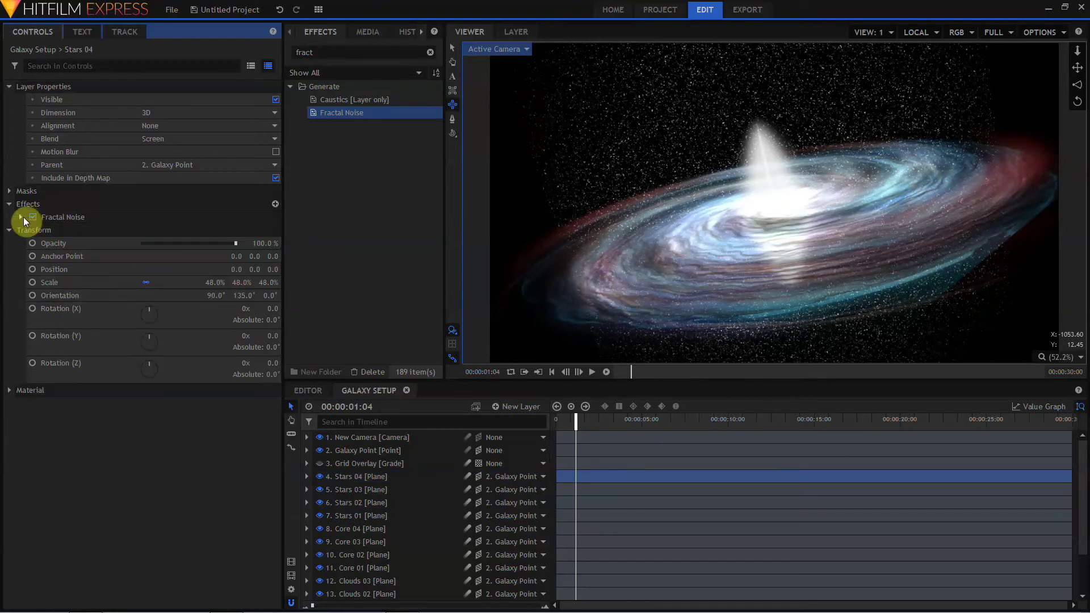
pyautogui.click(213, 296)
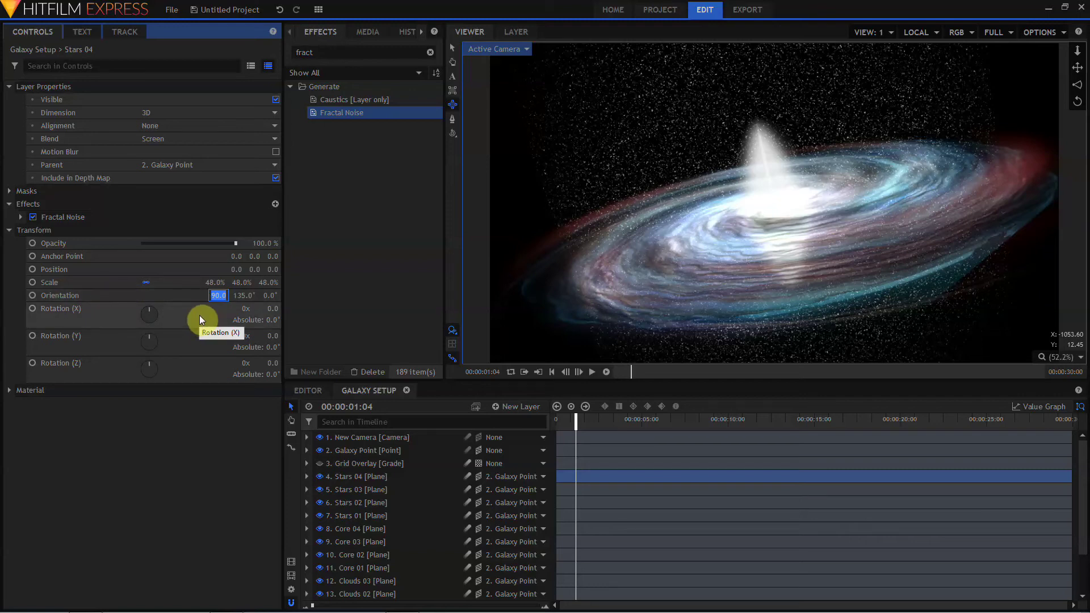
pyautogui.press('Return')
# Set the Stars 03 Fractal Noise seed to 7400 and the layer's X orientation to 45°.
pyautogui.click(350, 489)
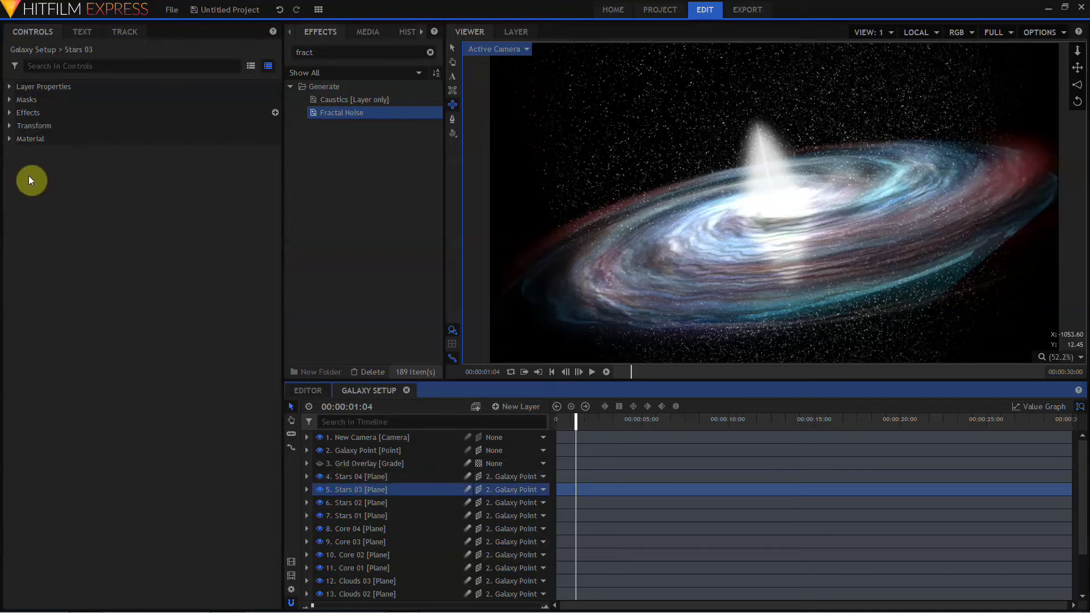
pyautogui.click(9, 112)
pyautogui.click(19, 125)
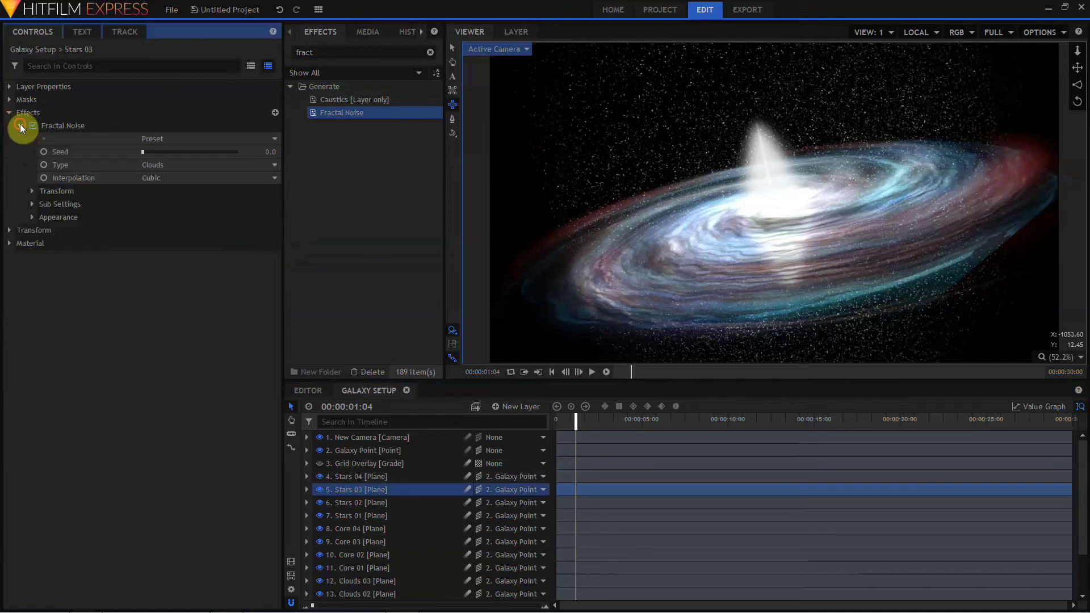
pyautogui.click(212, 152)
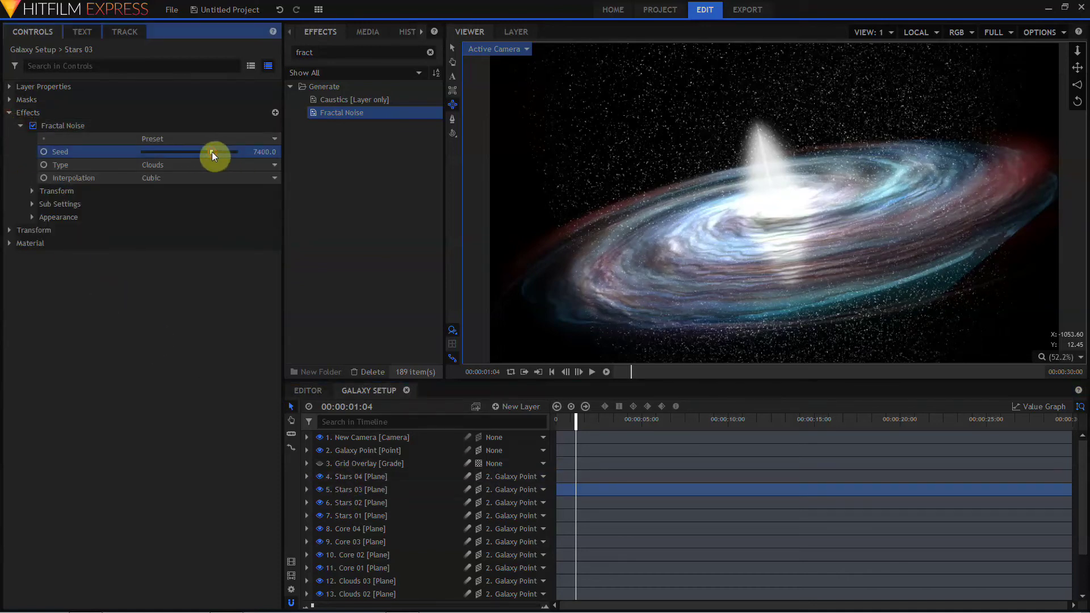
pyautogui.click(32, 191)
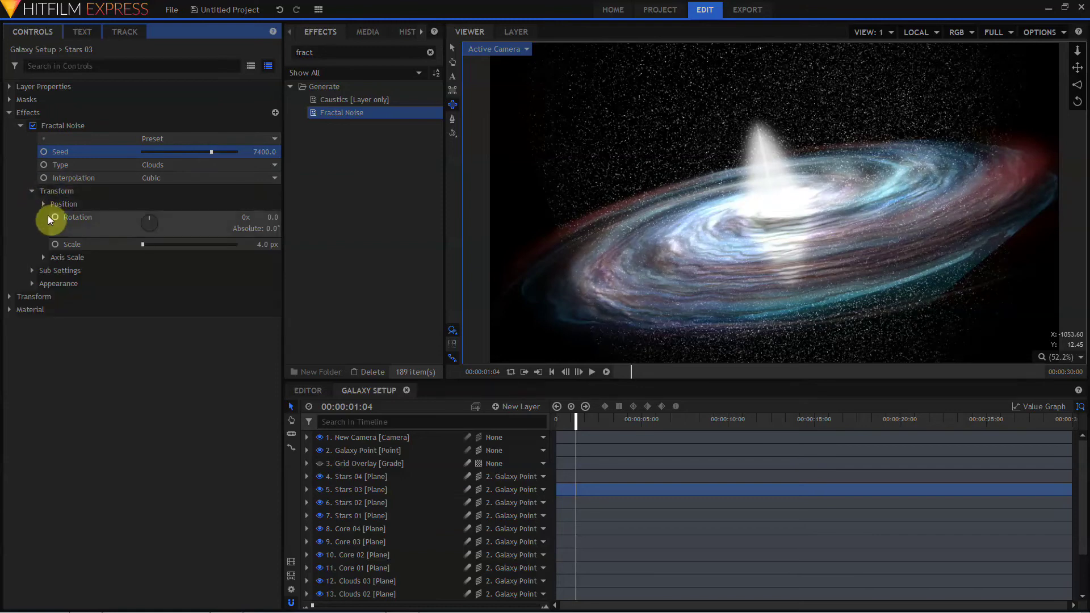
pyautogui.click(34, 296)
pyautogui.click(216, 361)
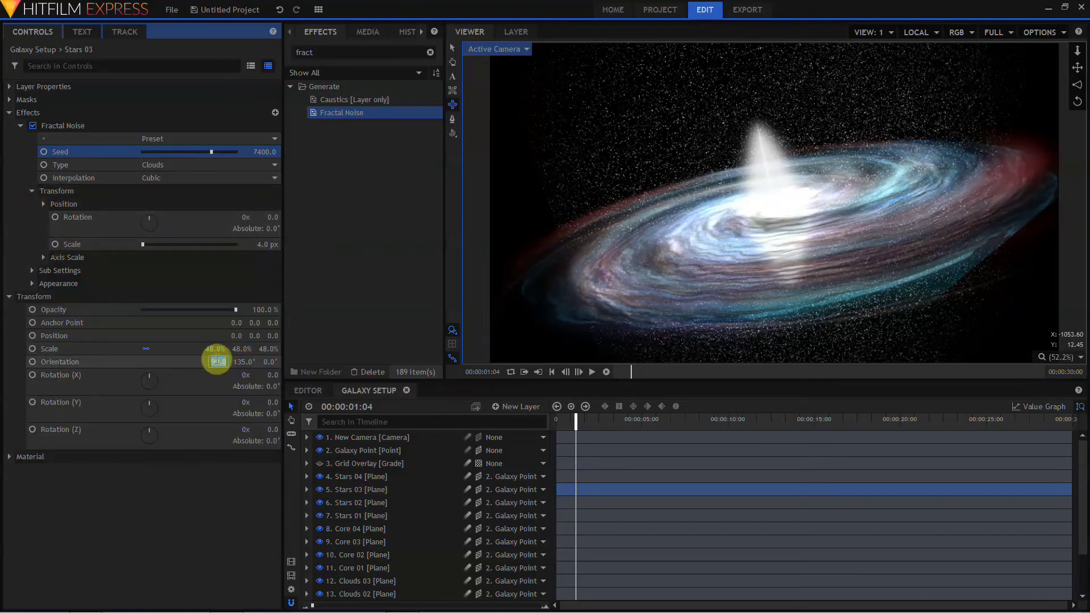
# Set the Stars 02 Fractal Noise seed to 9600 and the layer's X orientation to 135°.
pyautogui.click(347, 504)
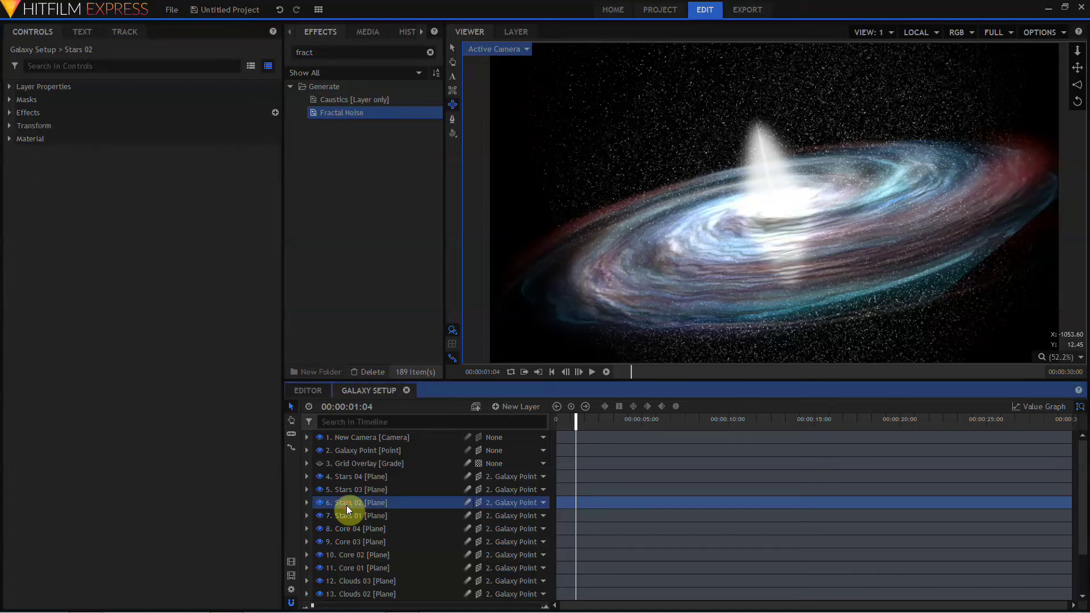
pyautogui.click(9, 113)
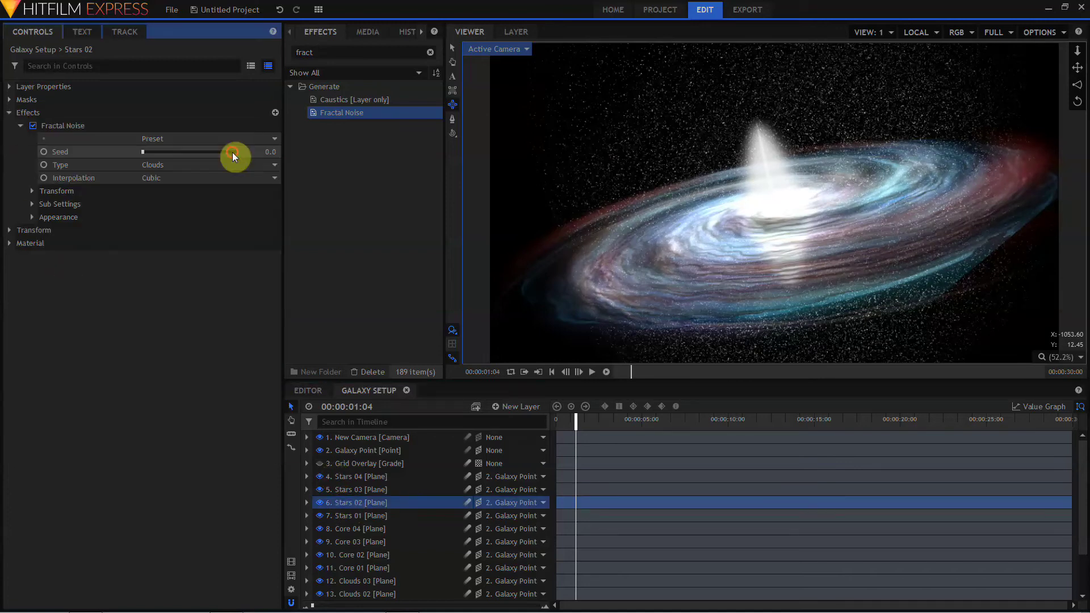
pyautogui.click(233, 152)
pyautogui.click(10, 231)
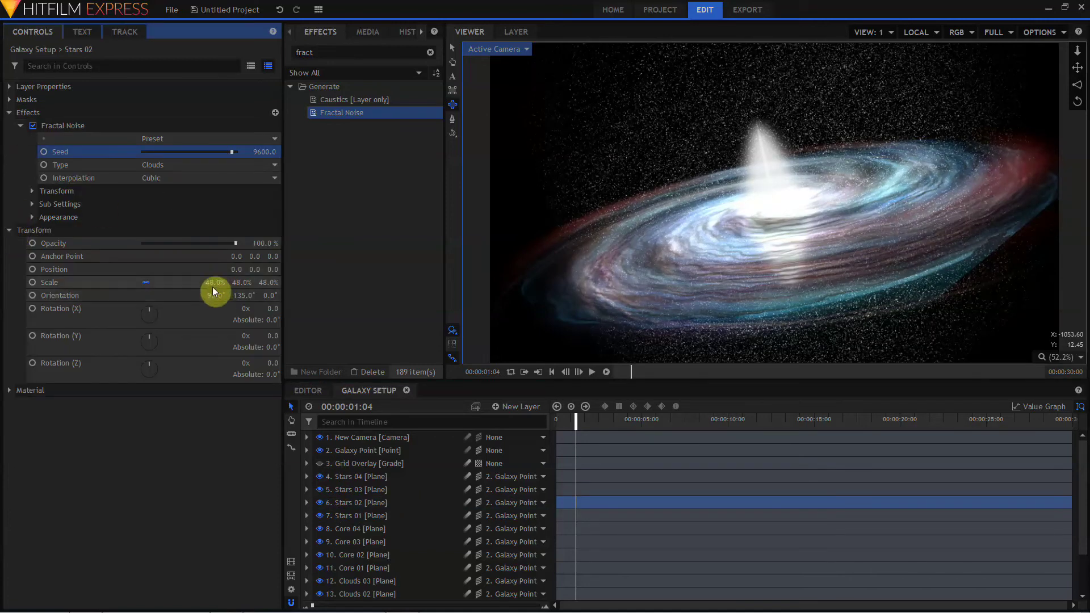
pyautogui.write('1')
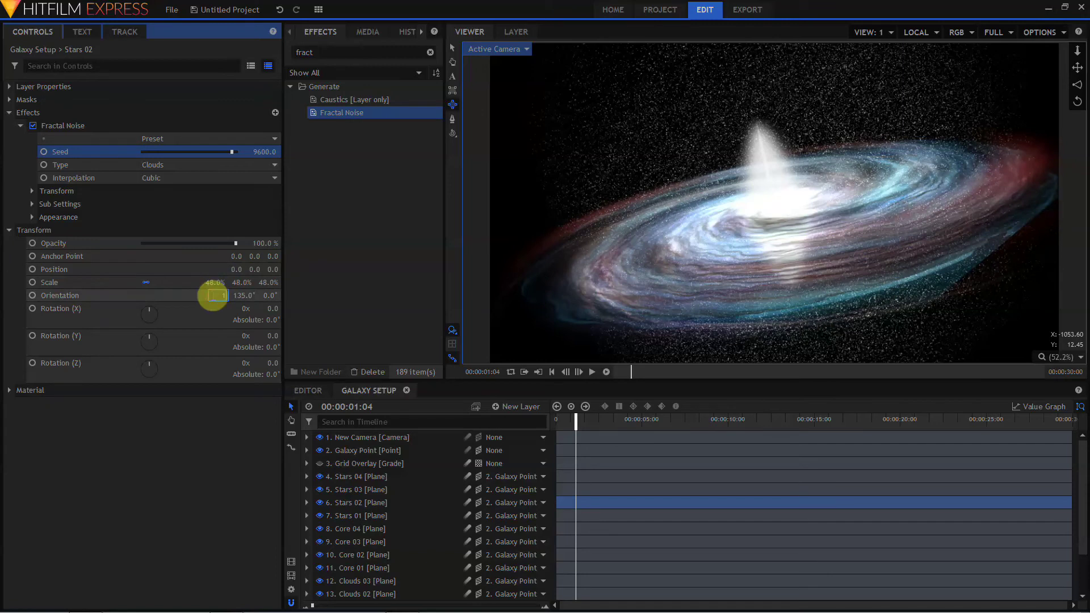
pyautogui.write('3')
pyautogui.press('Return')
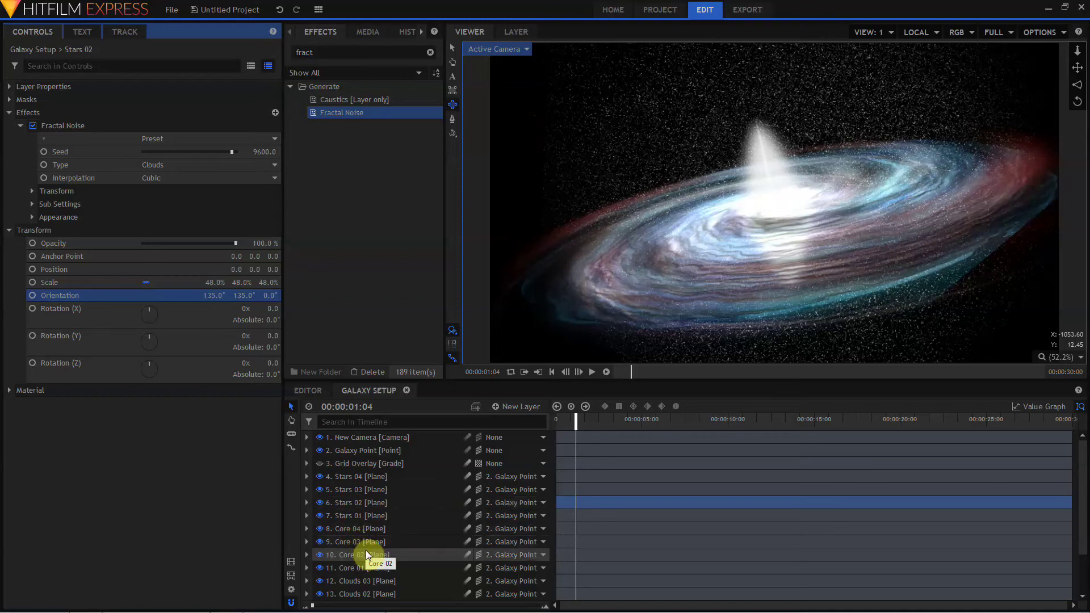
# Hide all Core, Clouds and Dust layers, from Core 04 down to Clouds 01, leaving the star layers visible.
pyautogui.click(369, 528)
pyautogui.scroll(-1, 369, 545)
pyautogui.keyDown('shift'); pyautogui.click(366, 590); pyautogui.keyUp('shift')
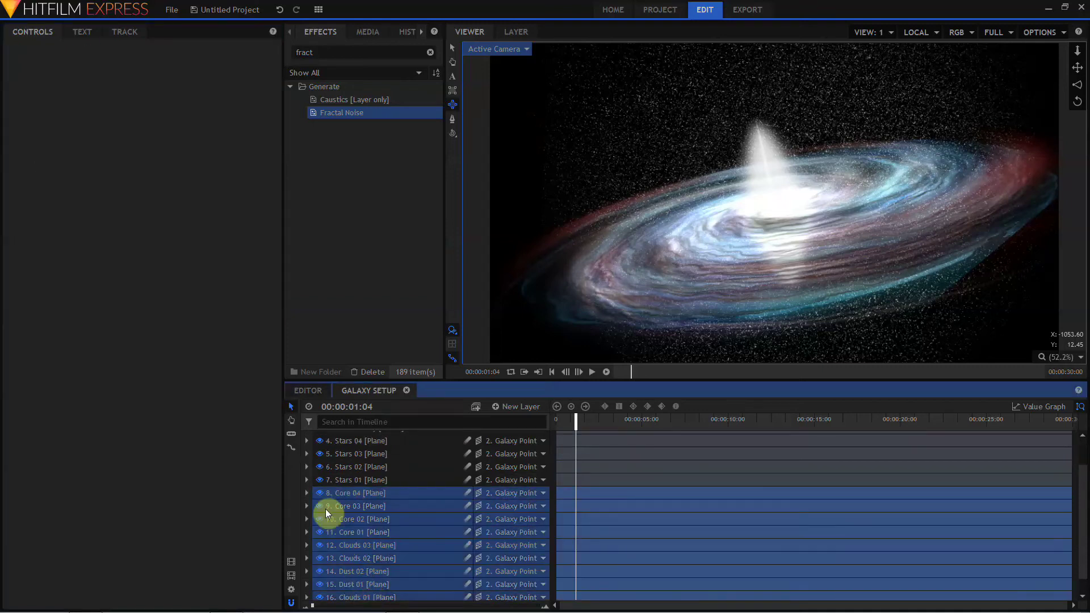
pyautogui.click(320, 495)
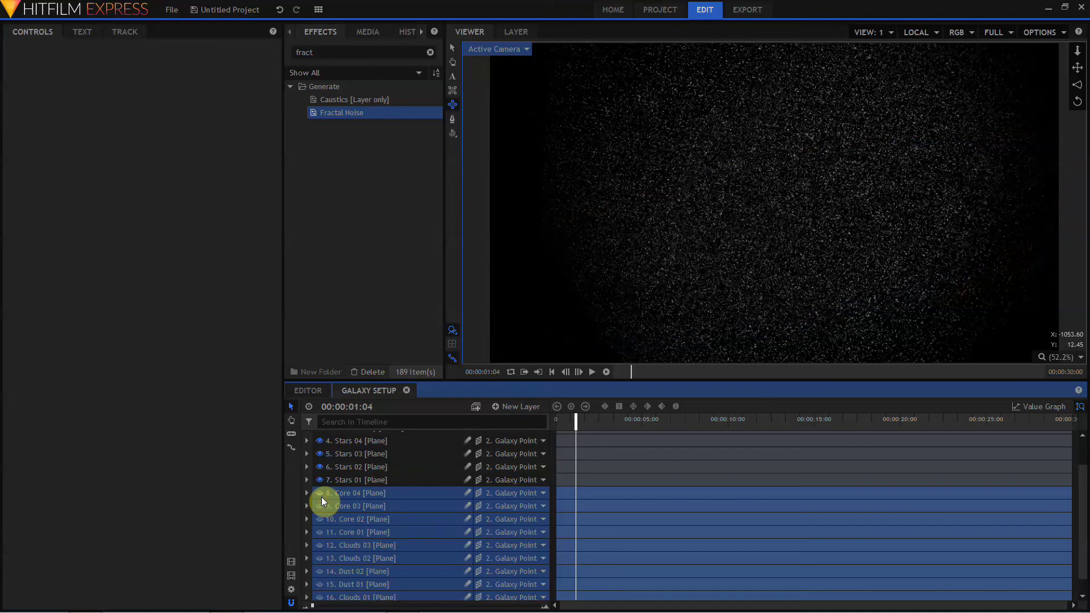
# Lower the Fractal Noise appearance offset to -0.8 on Stars 02, Stars 03, Stars 04 and Stars 01.
pyautogui.click(343, 481)
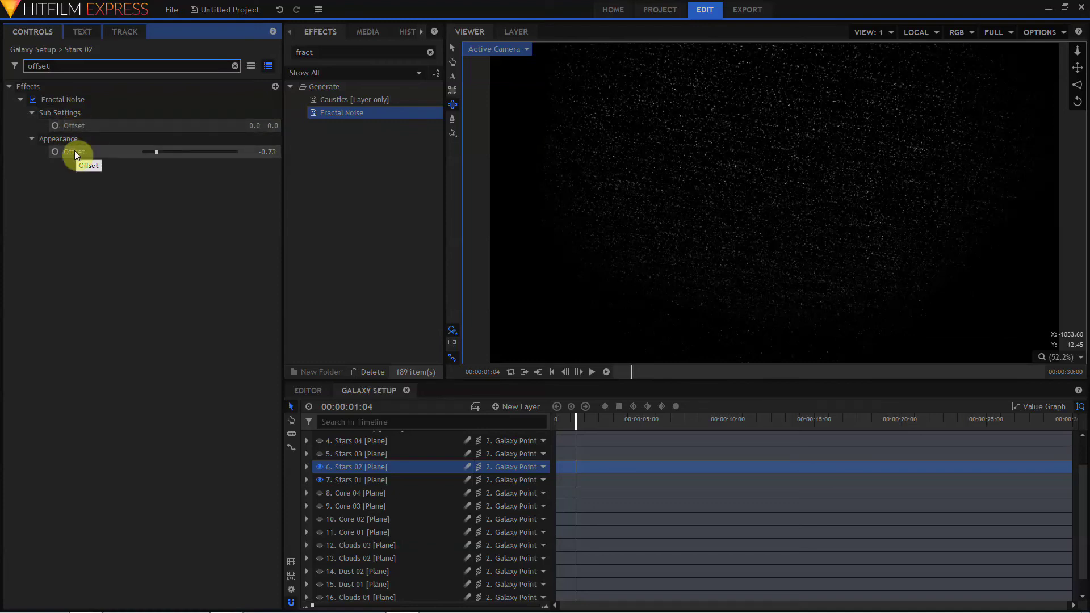
pyautogui.click(264, 151)
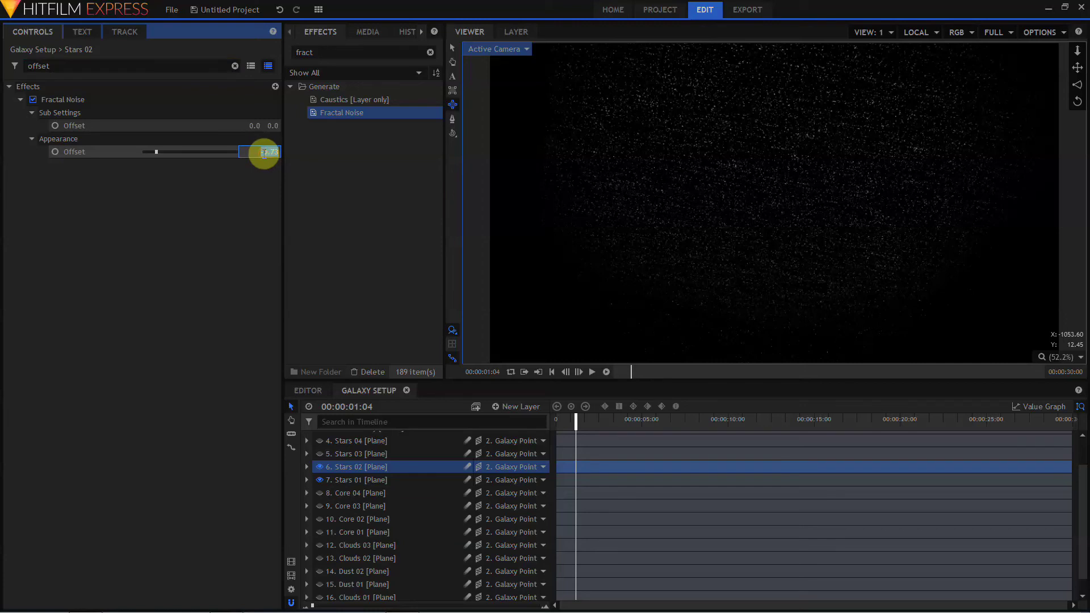
pyautogui.click(353, 456)
pyautogui.click(138, 67)
pyautogui.press('BackSpace')
pyautogui.press('BackSpace')
pyautogui.press('BackSpace')
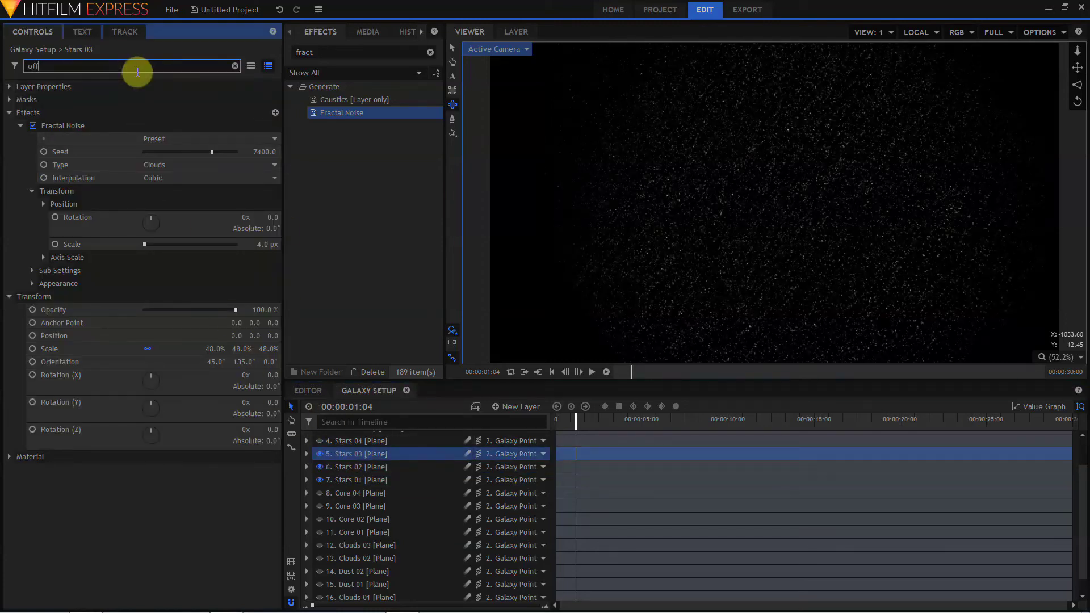
pyautogui.write('set')
pyautogui.click(349, 444)
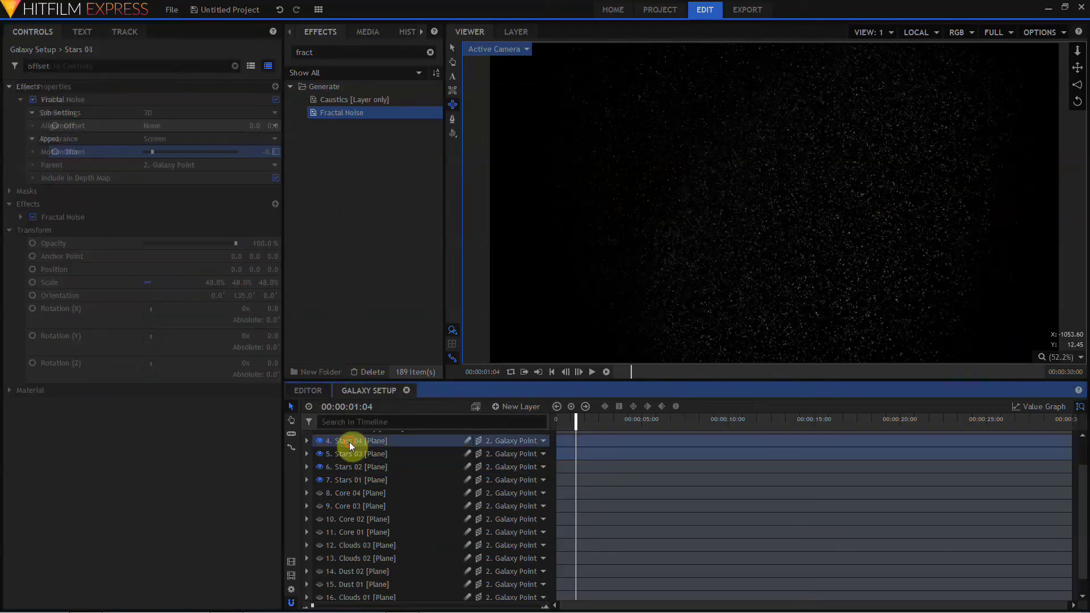
pyautogui.click(72, 66)
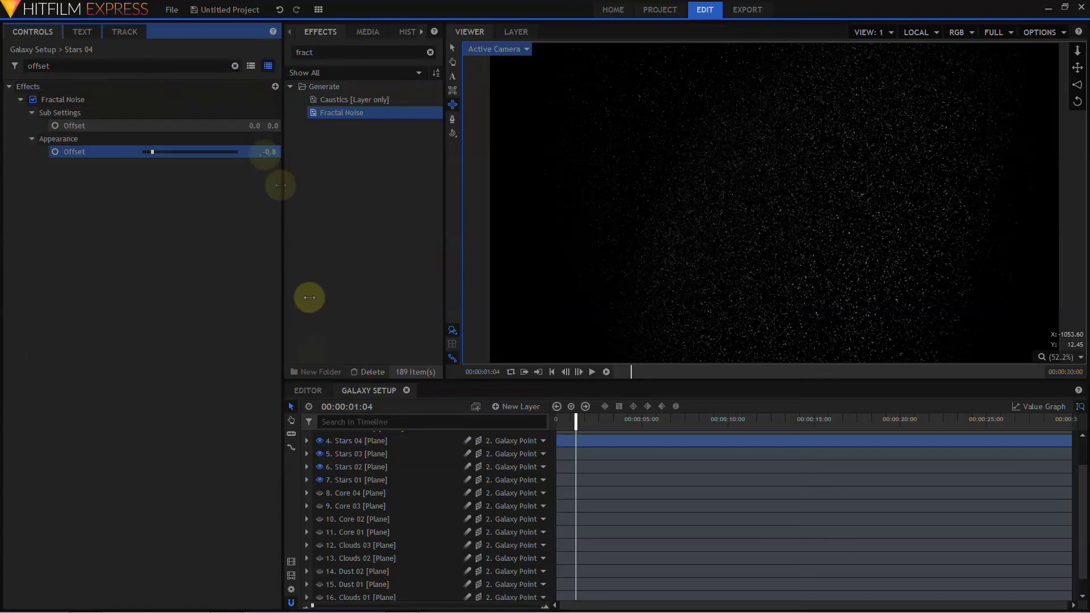
pyautogui.click(353, 480)
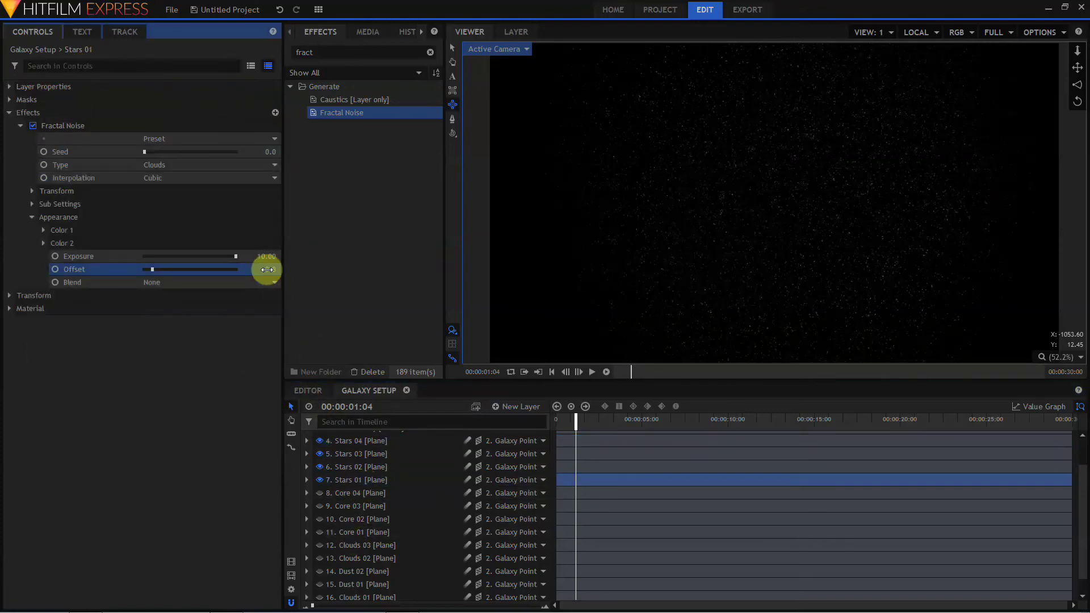
# Turn the visibility of the layers from Core 04 down to Clouds 01 back on.
pyautogui.click(360, 490)
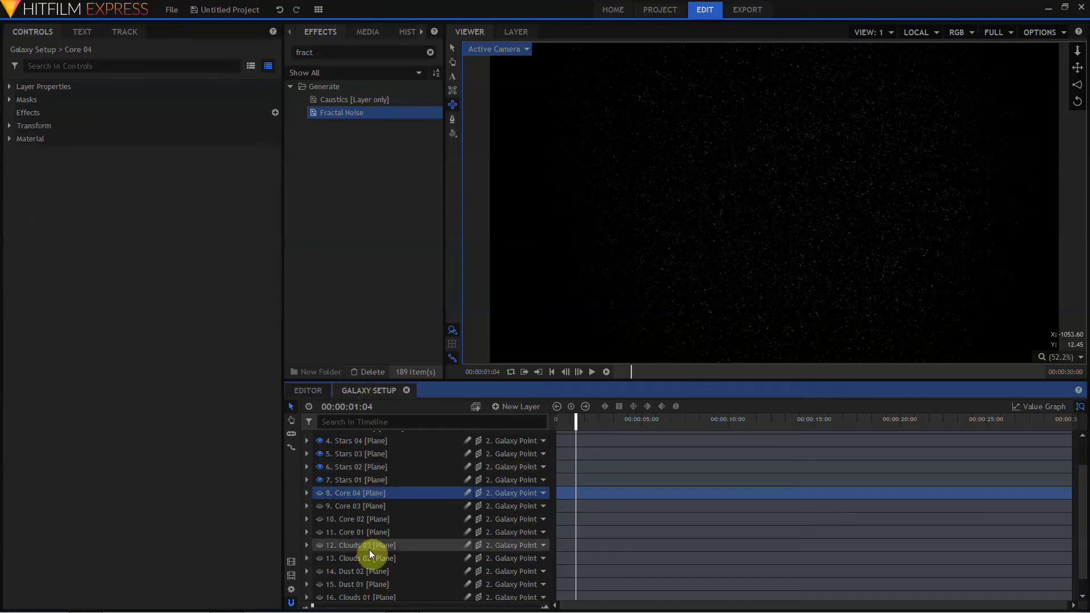
pyautogui.scroll(-1, 376, 584)
pyautogui.keyDown('shift'); pyautogui.click(376, 580); pyautogui.keyUp('shift')
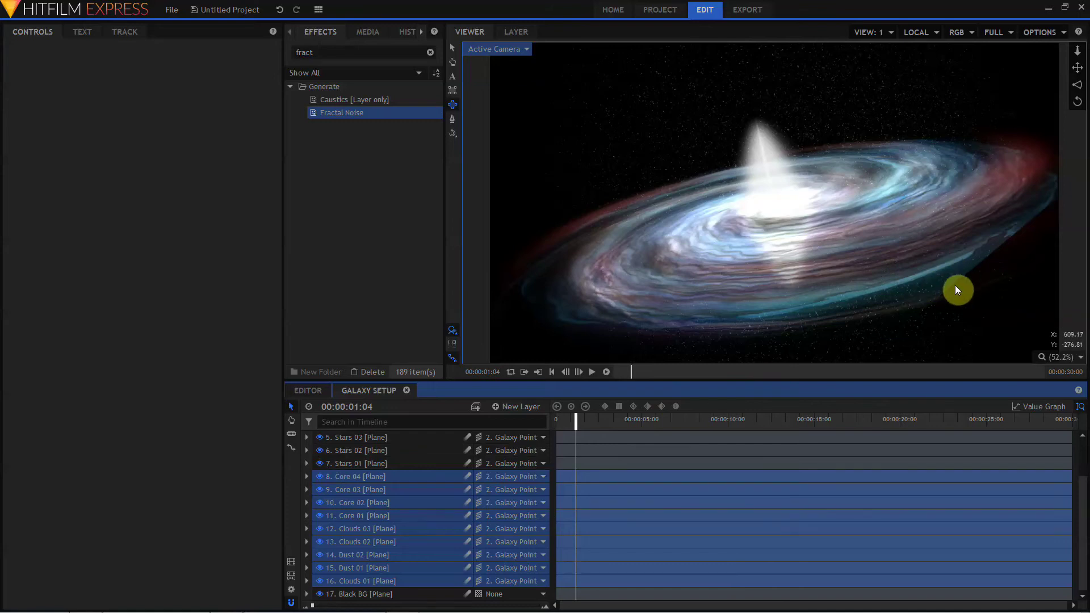
# Hide the layers from Core 04 through Dust 01 and increase the feather strength of the Clouds 01 mask.
pyautogui.click(324, 478)
pyautogui.moveTo(319, 476); pyautogui.dragTo(321, 585)
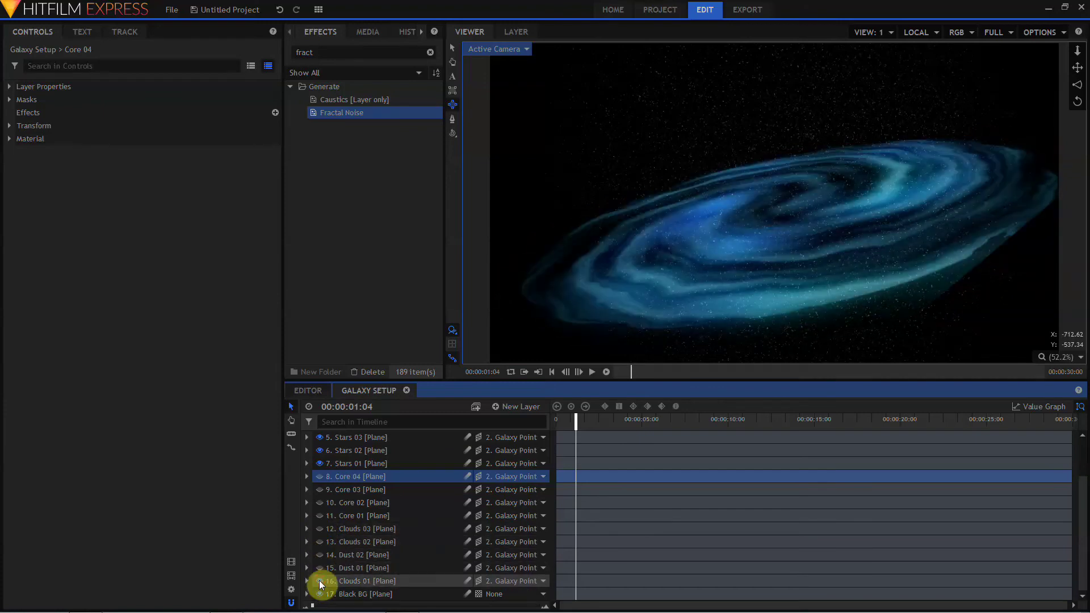
pyautogui.click(348, 581)
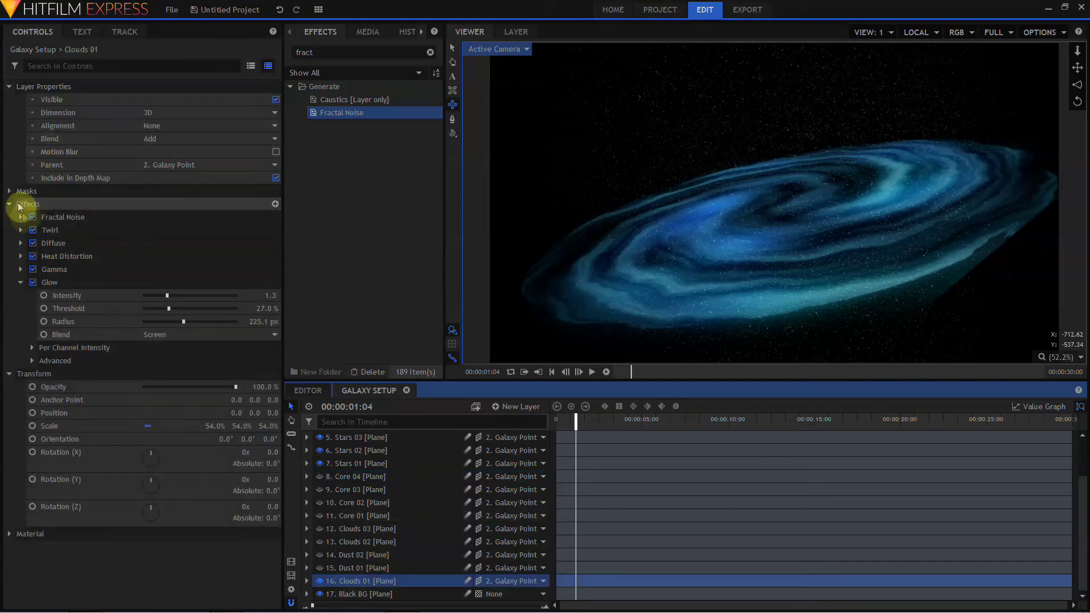
pyautogui.click(21, 204)
pyautogui.click(32, 244)
pyautogui.click(260, 282)
pyautogui.write('5')
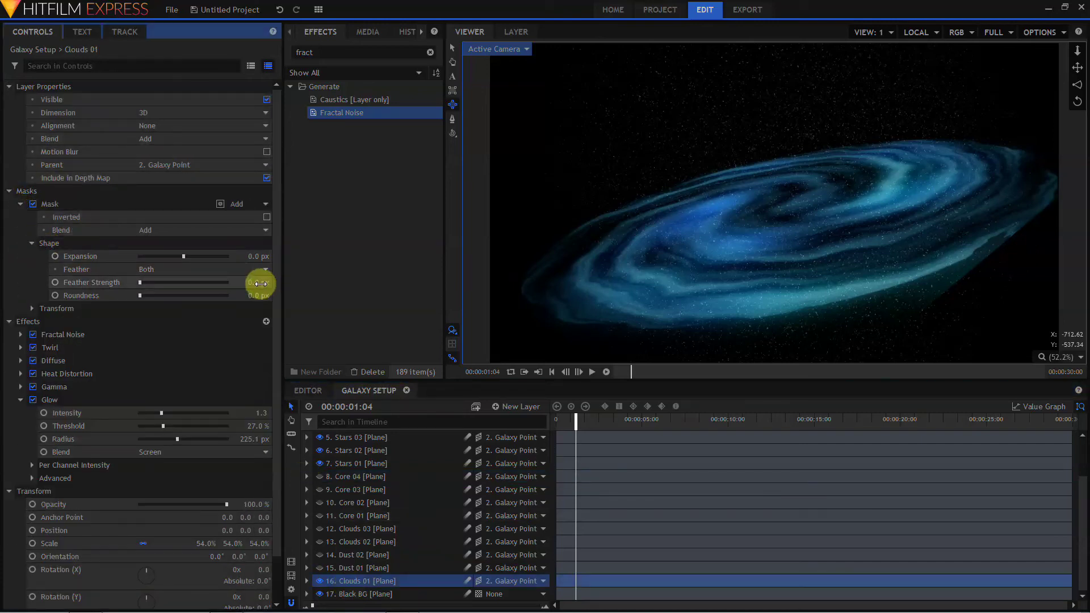
pyautogui.press('Return')
pyautogui.write('12')
pyautogui.press('Return')
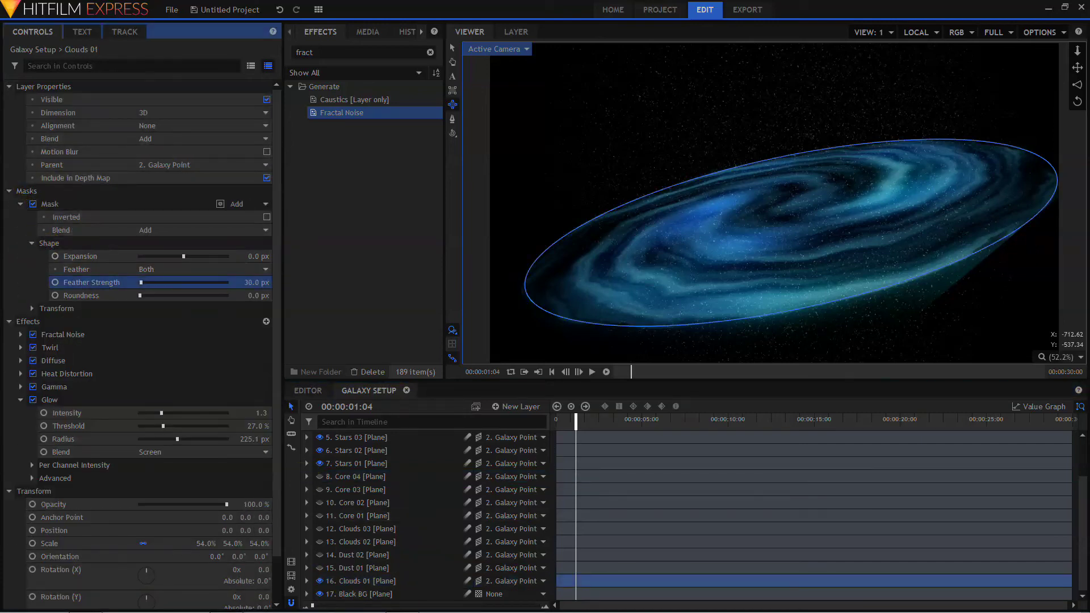
pyautogui.moveTo(256, 282); pyautogui.dragTo(268, 282)
# Switch the Clouds 01 mask feathering to In with an adjusted strength, and show the hidden Core, Clouds and Dust layers again.
pyautogui.click(222, 268)
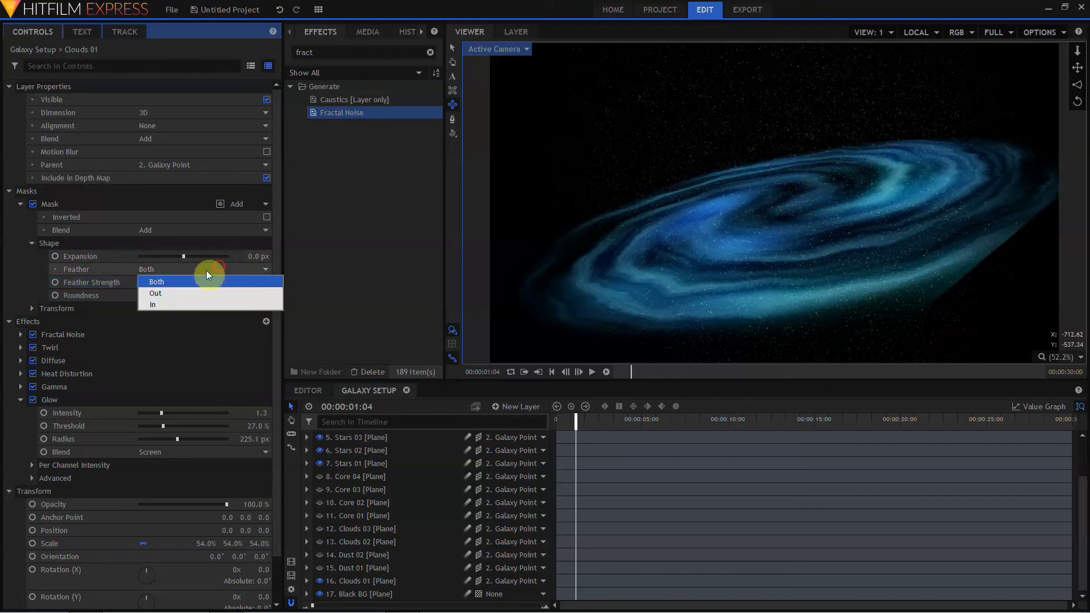
pyautogui.click(174, 300)
pyautogui.moveTo(251, 284); pyautogui.dragTo(240, 286)
pyautogui.click(320, 568)
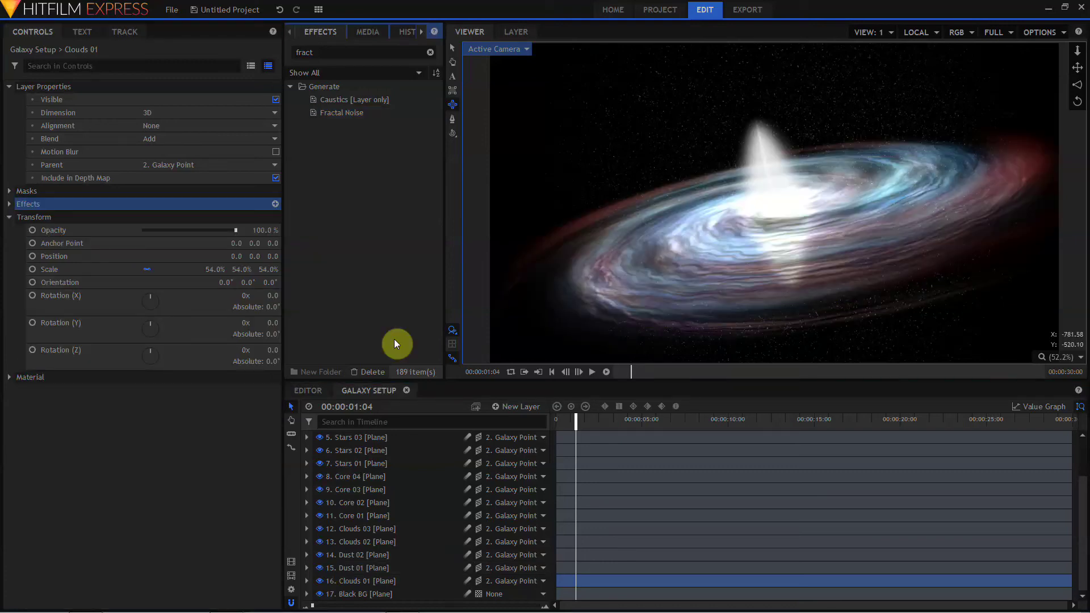
# Set both the Wind Speed and the Noise Speed of the Clouds 01 Heat Distortion to 0.
pyautogui.click(364, 580)
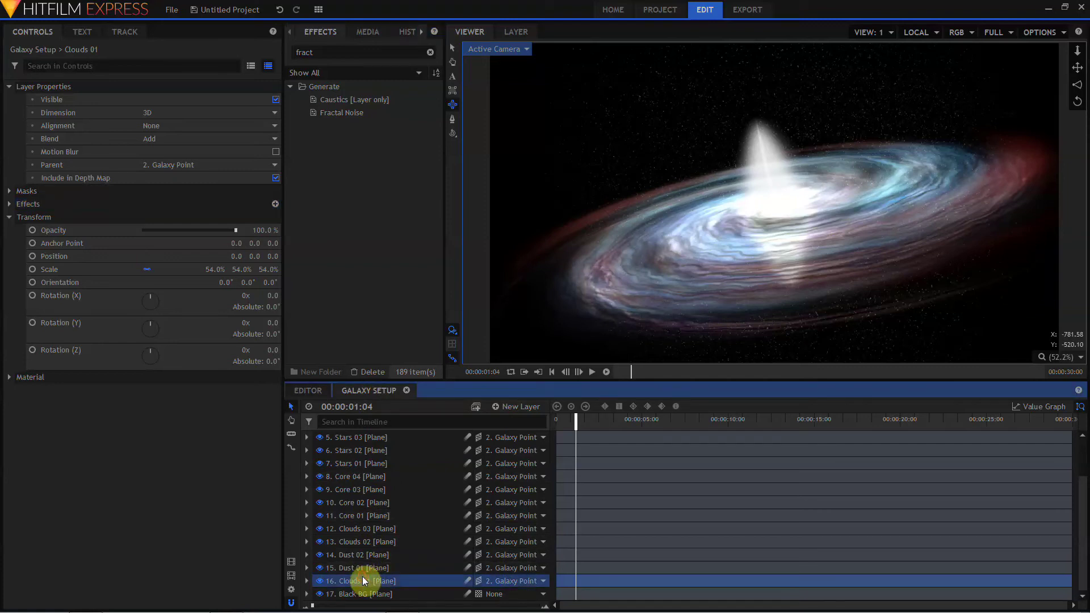
pyautogui.click(120, 66)
pyautogui.write('speed')
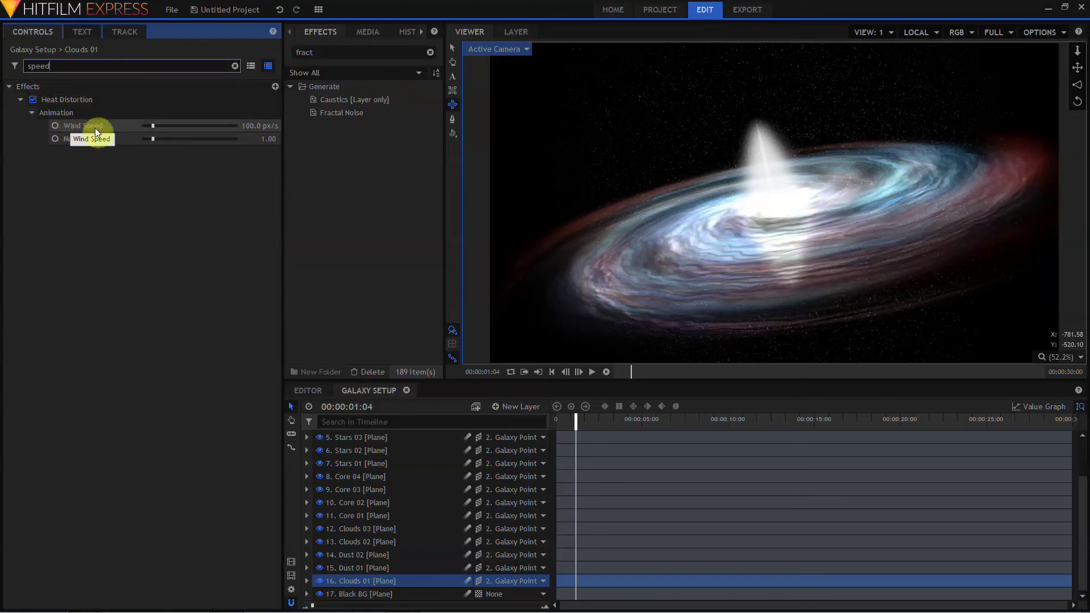
pyautogui.click(246, 125)
pyautogui.write('10')
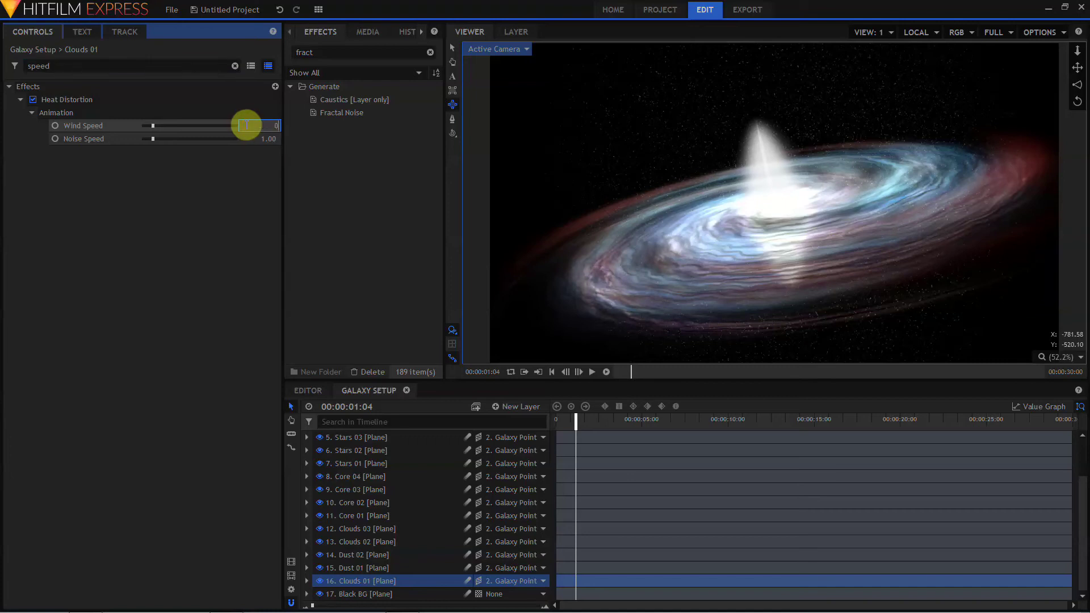
pyautogui.press('Return')
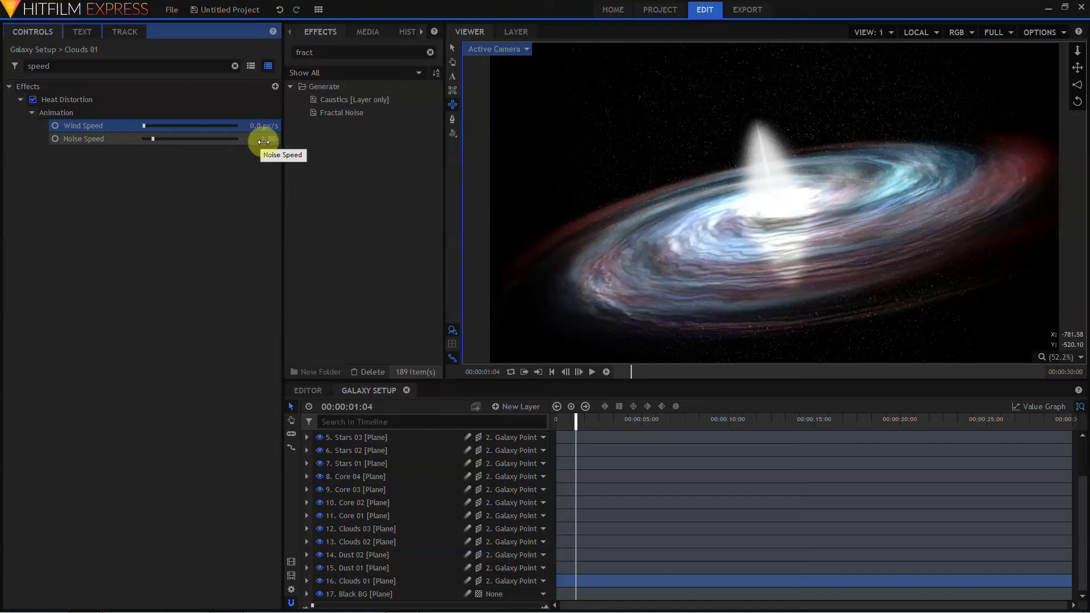
pyautogui.click(264, 141)
pyautogui.write('0')
pyautogui.press('Return')
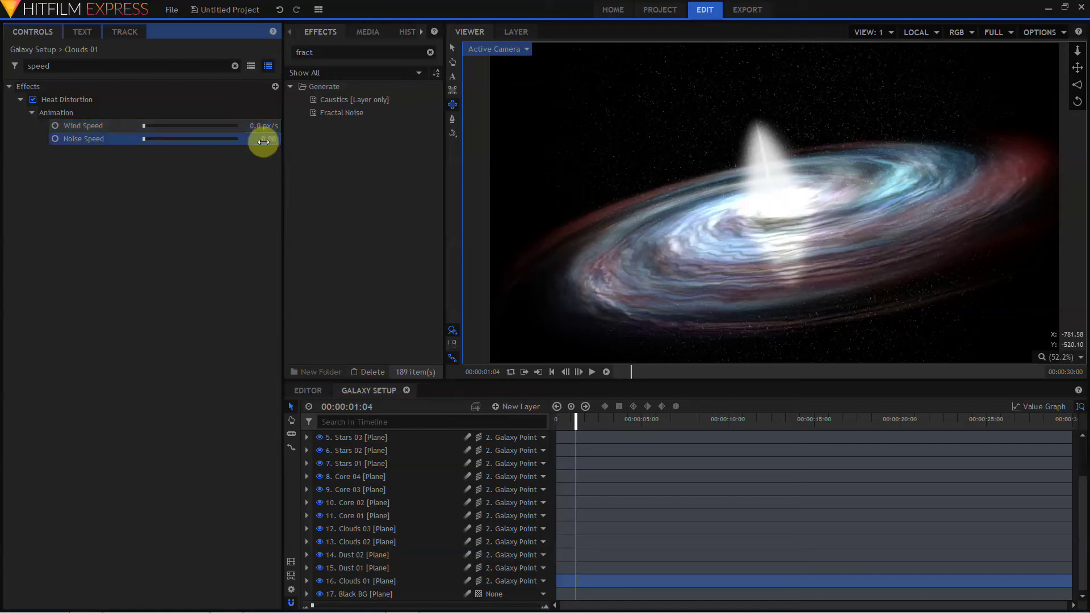
# Set the Heat Distortion Wind Speed and Noise Speed of the Dust 01 layer to 0, and select Dust 02.
pyautogui.click(357, 568)
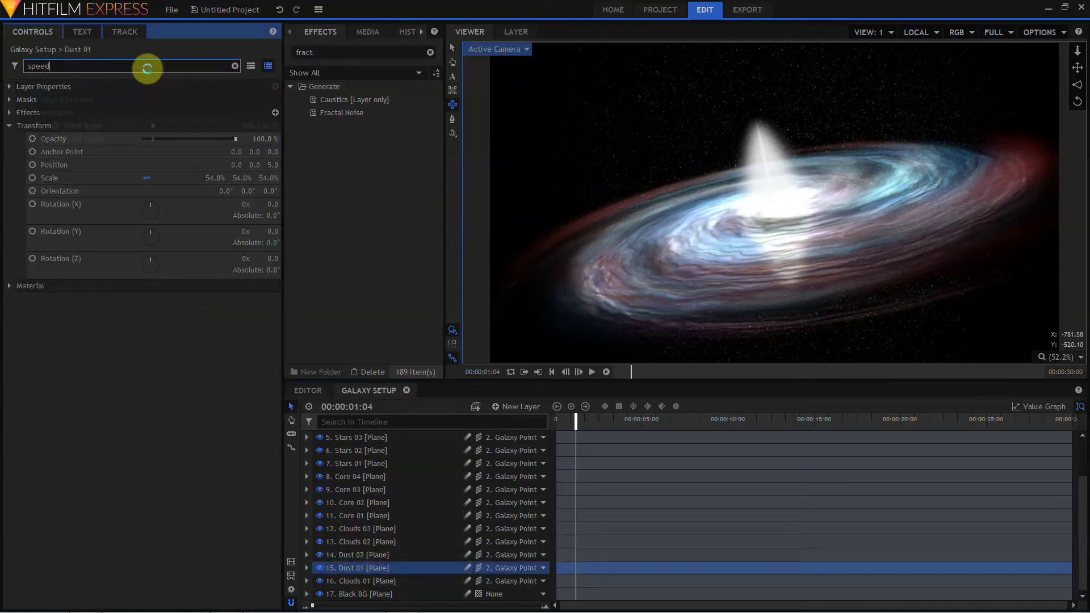
pyautogui.click(258, 125)
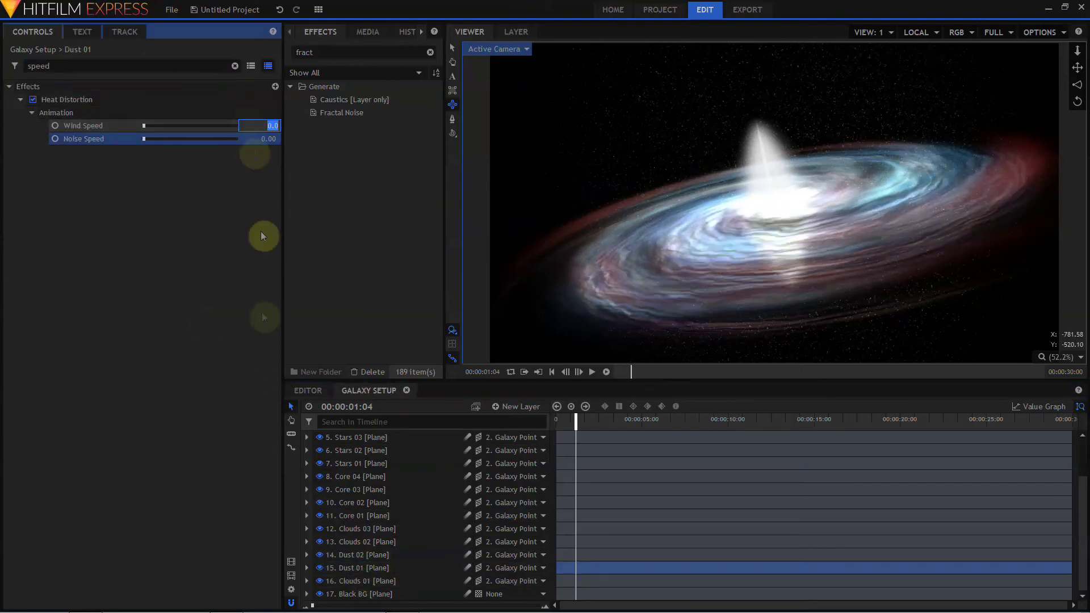
pyautogui.click(362, 554)
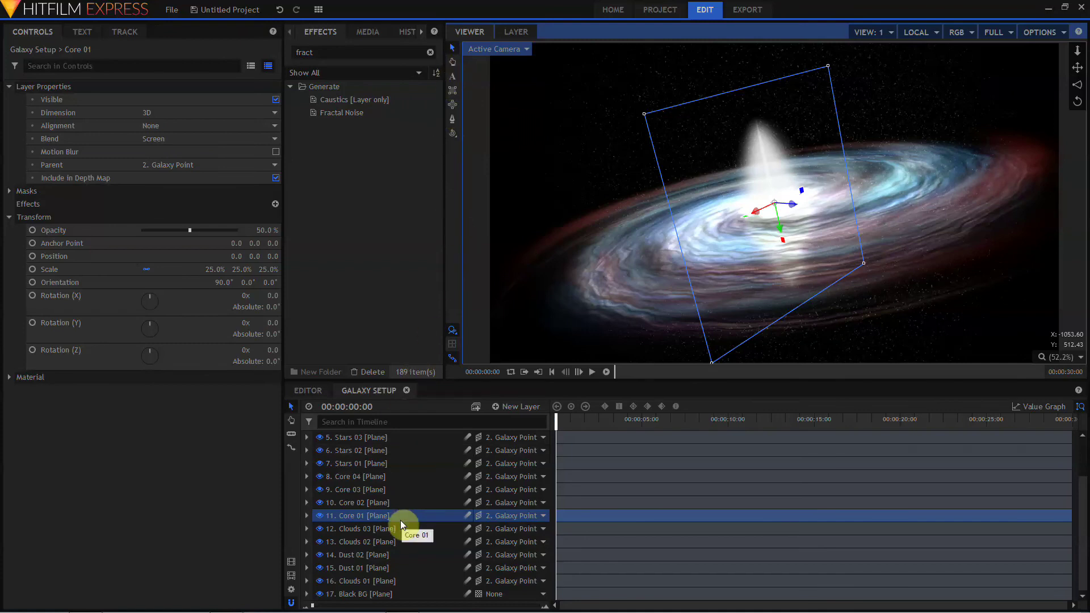
# Animate the Clouds 01 layer's Rotation (Z) with a keyframe at the first frame and 15° at 00:00:29:23.
pyautogui.click(360, 579)
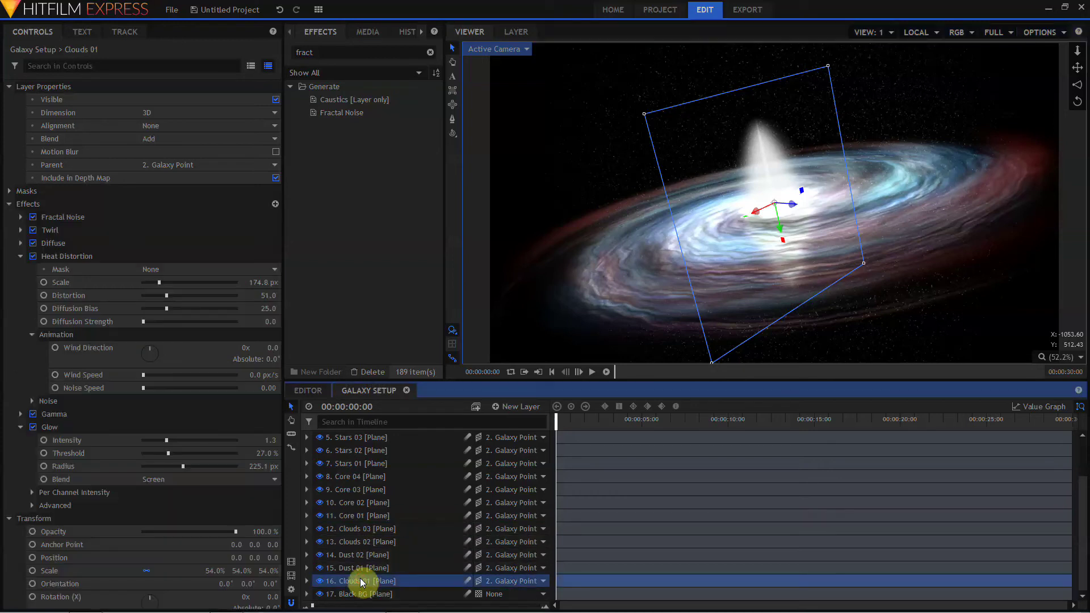
pyautogui.click(9, 204)
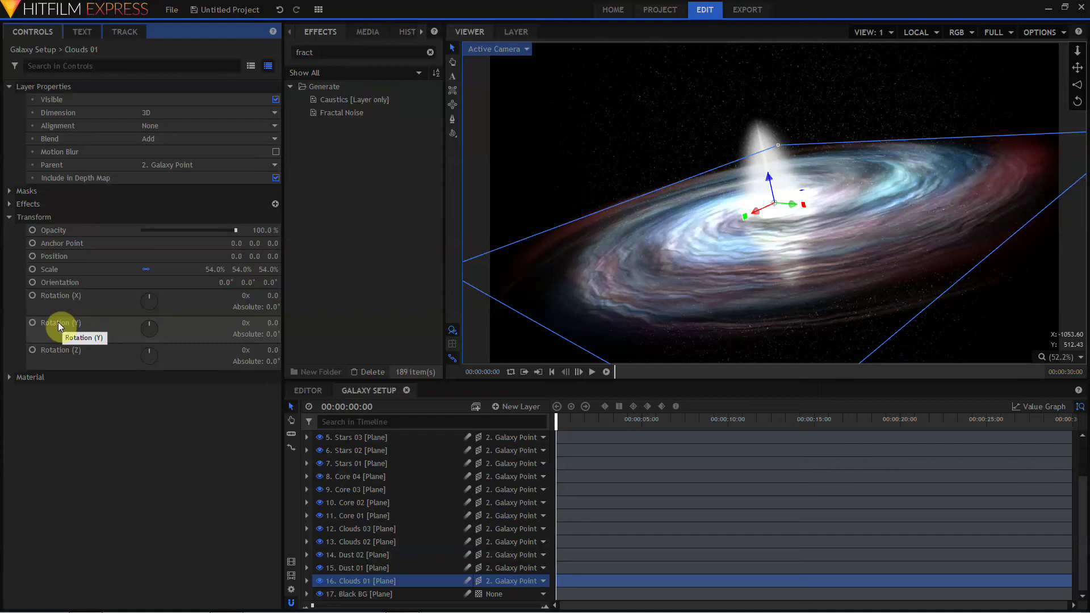
pyautogui.click(33, 352)
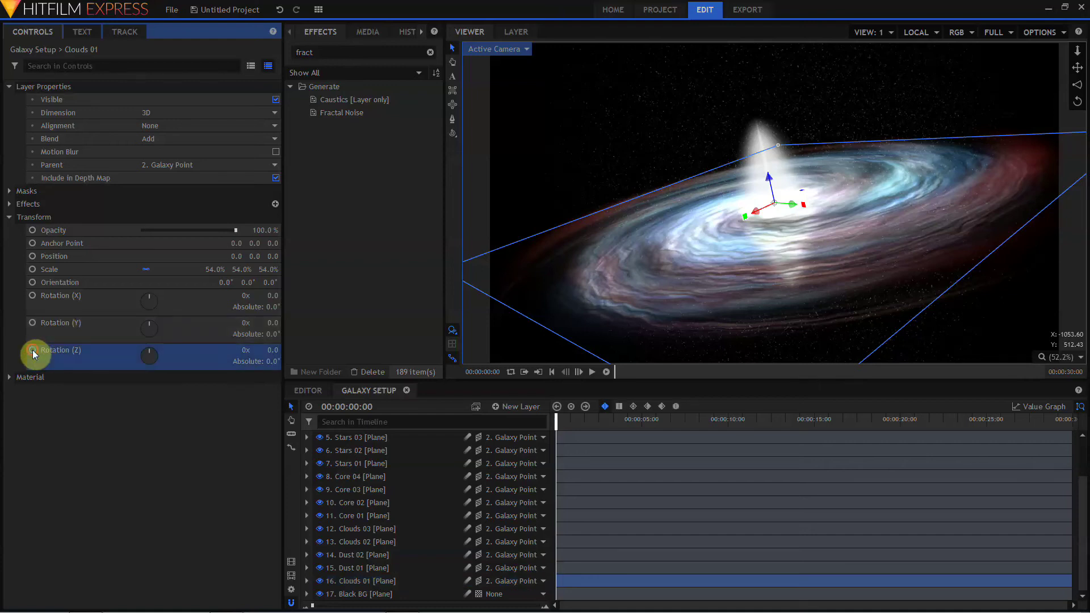
pyautogui.moveTo(557, 421); pyautogui.dragTo(1084, 423)
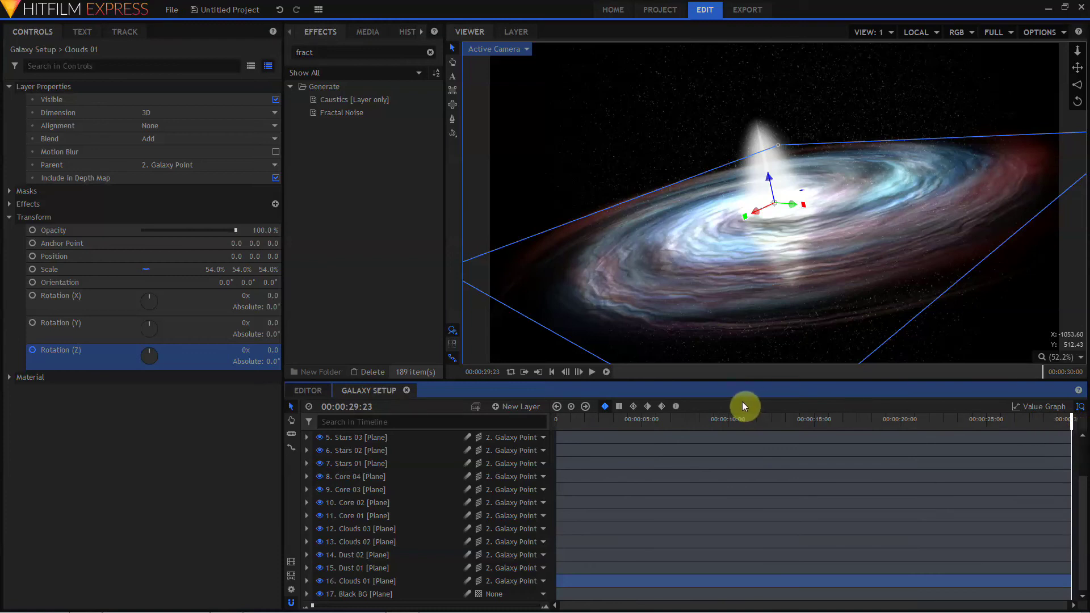
pyautogui.click(270, 350)
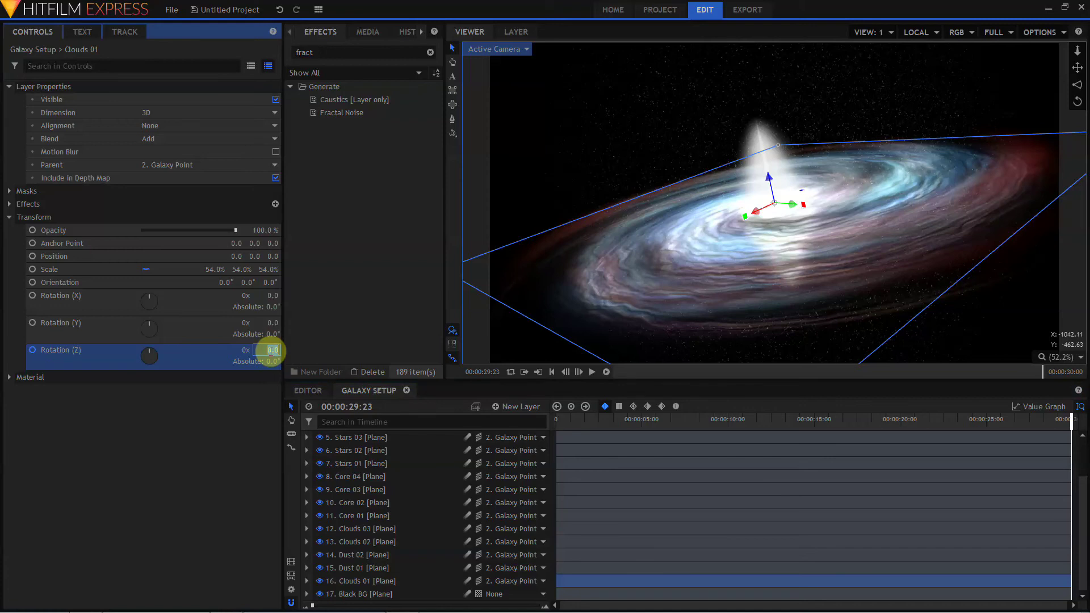
pyautogui.press('BackSpace')
pyautogui.write('15')
pyautogui.press('Return')
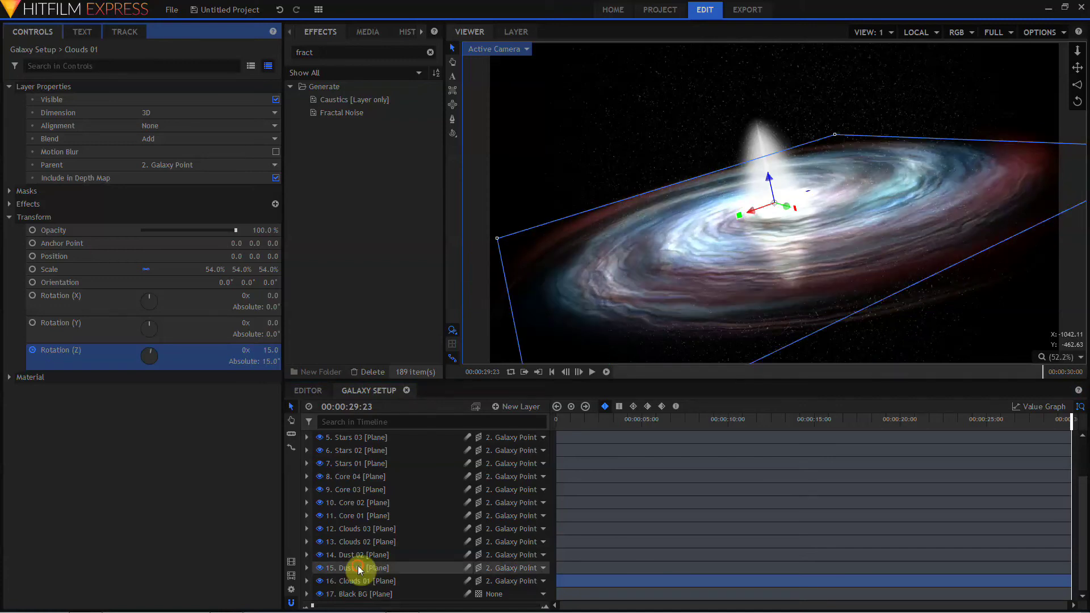
# Animate the Dust 01 layer's Rotation (Z) with a keyframe at the first frame and 14° at 00:00:29:23.
pyautogui.click(360, 568)
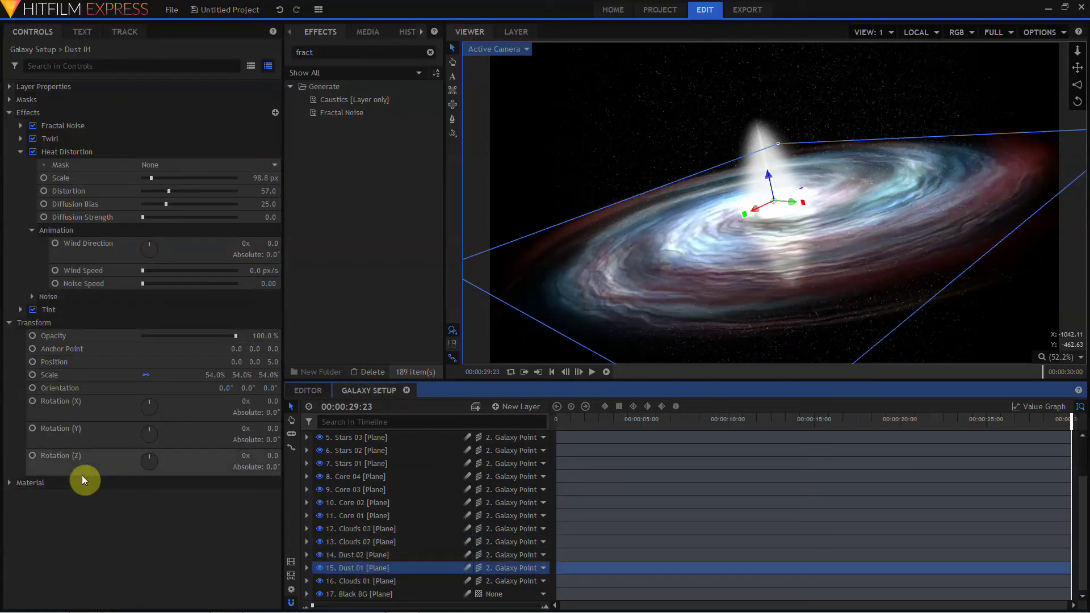
pyautogui.click(552, 372)
pyautogui.click(33, 456)
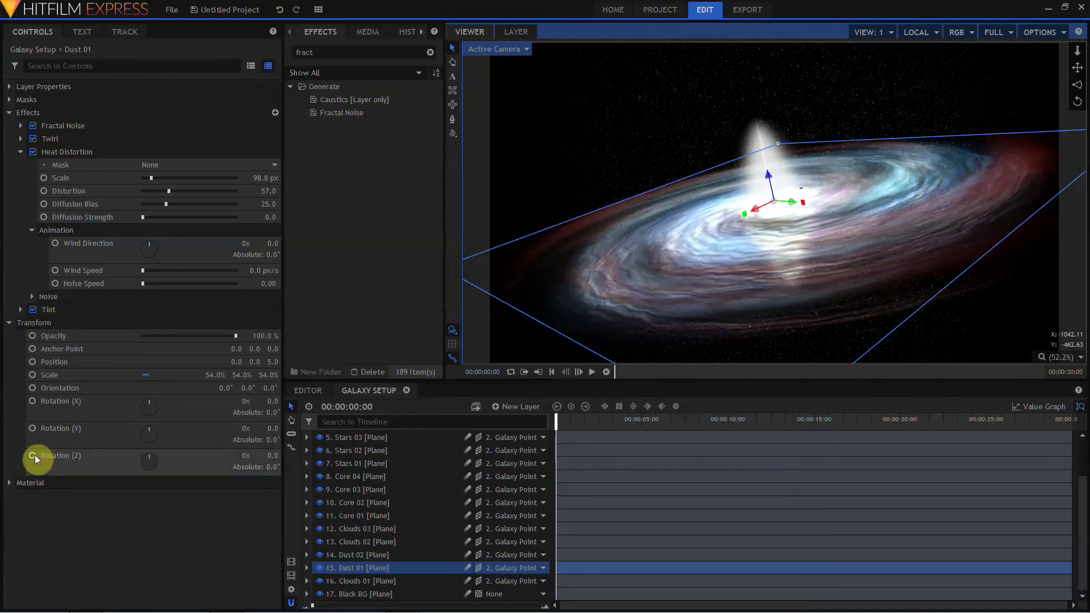
pyautogui.moveTo(556, 422); pyautogui.dragTo(1072, 423)
pyautogui.click(272, 456)
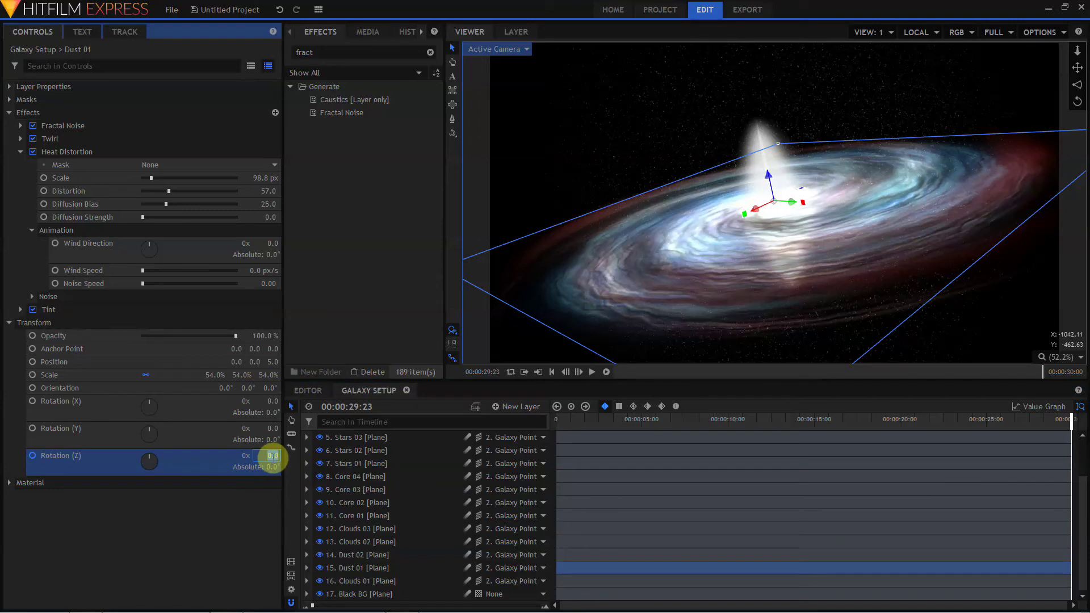
pyautogui.write('14')
pyautogui.press('Return')
# Animate the Clouds 02 layer's Rotation (Z) with a keyframe at the first frame and 15.5° at 00:00:29:23.
pyautogui.click(556, 420)
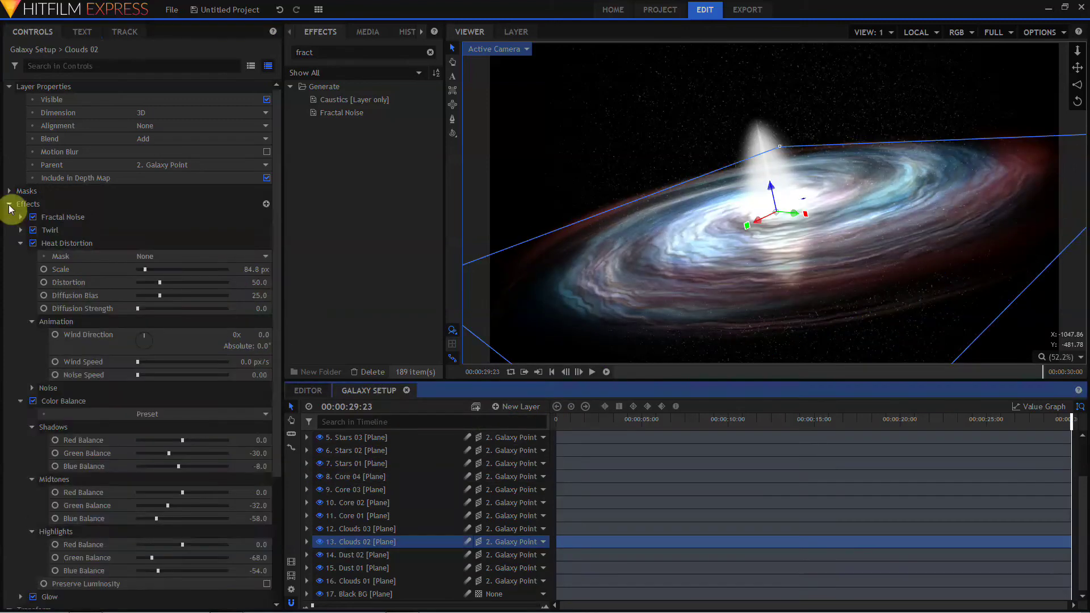
pyautogui.click(8, 204)
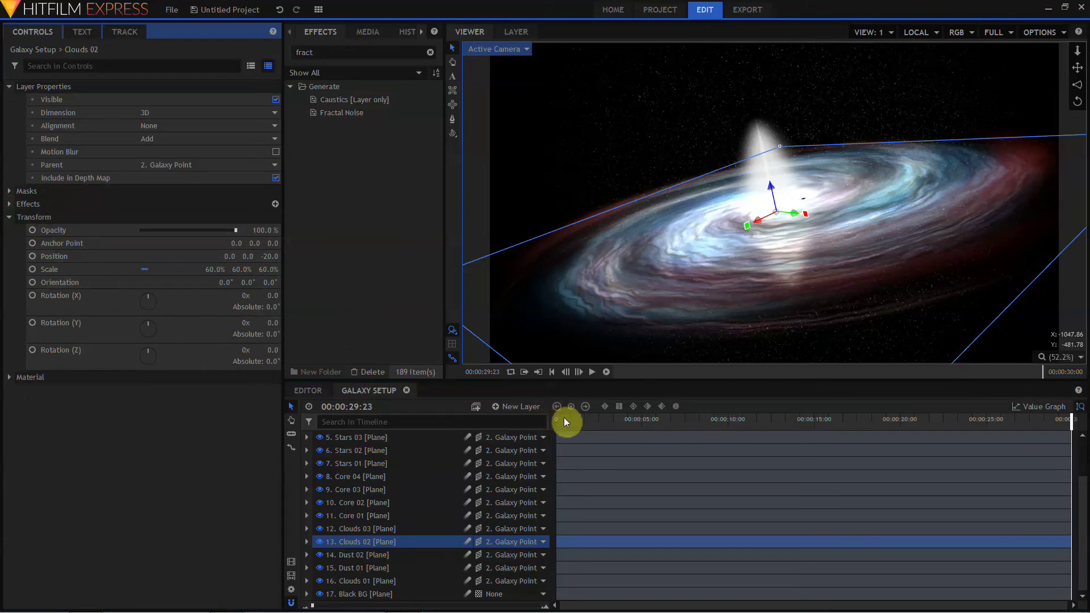
pyautogui.click(227, 351)
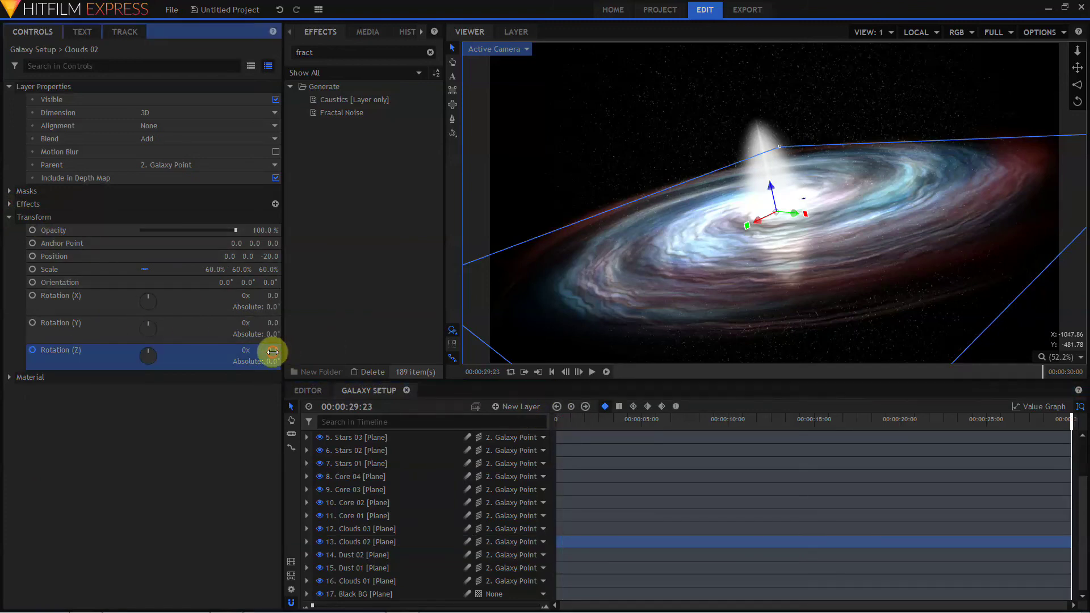
pyautogui.click(273, 352)
pyautogui.write('15.5')
pyautogui.press('Return')
# Animate the Clouds 03 layer's Rotation (Z) from the first frame to 14.5° at 00:00:29:23, and return to the start.
pyautogui.click(365, 525)
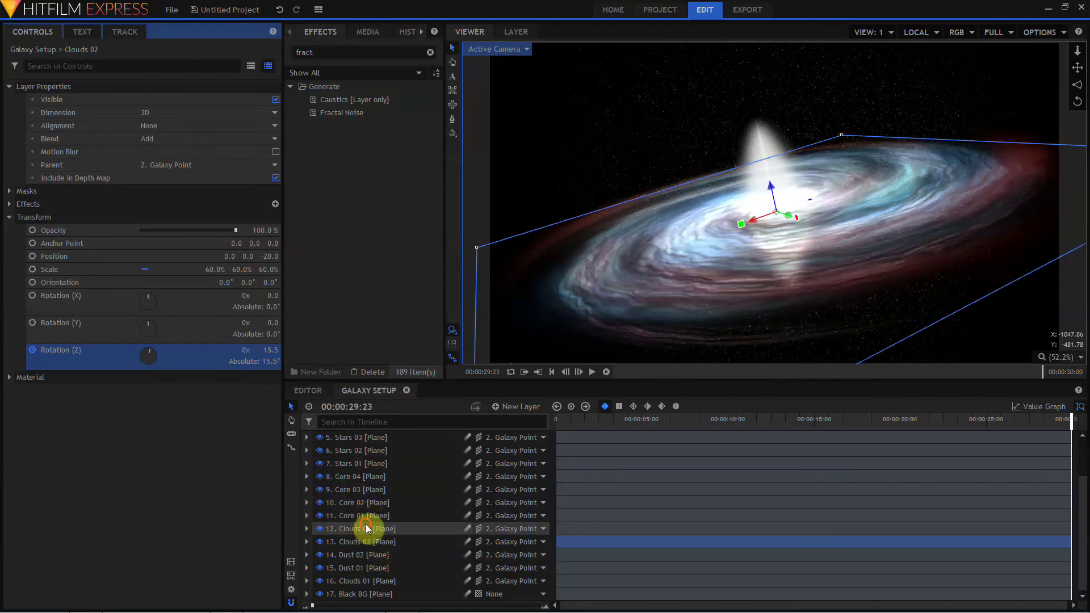
pyautogui.click(567, 420)
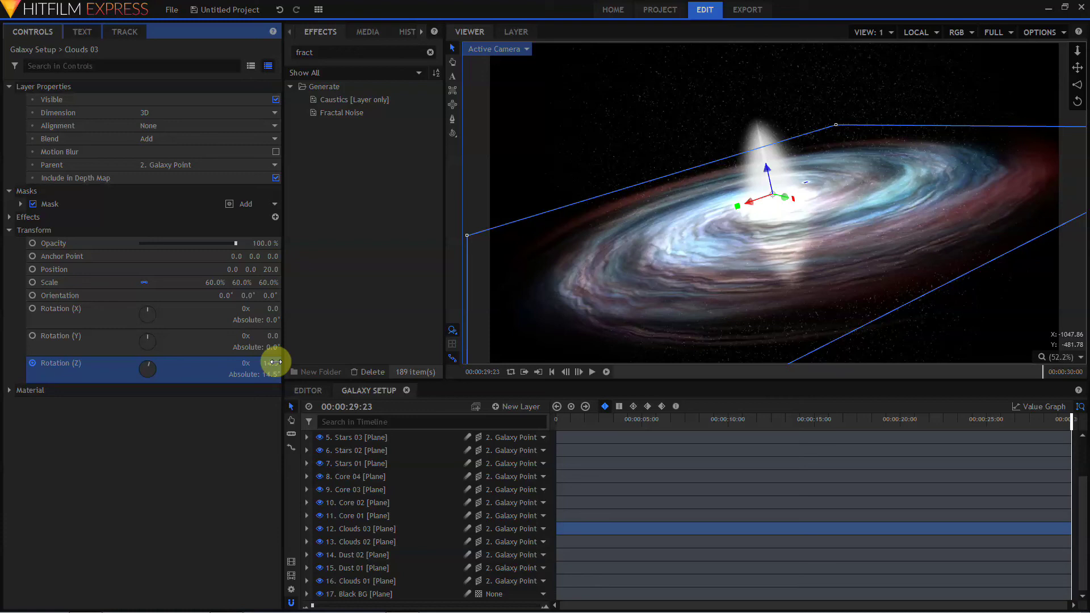
pyautogui.click(552, 372)
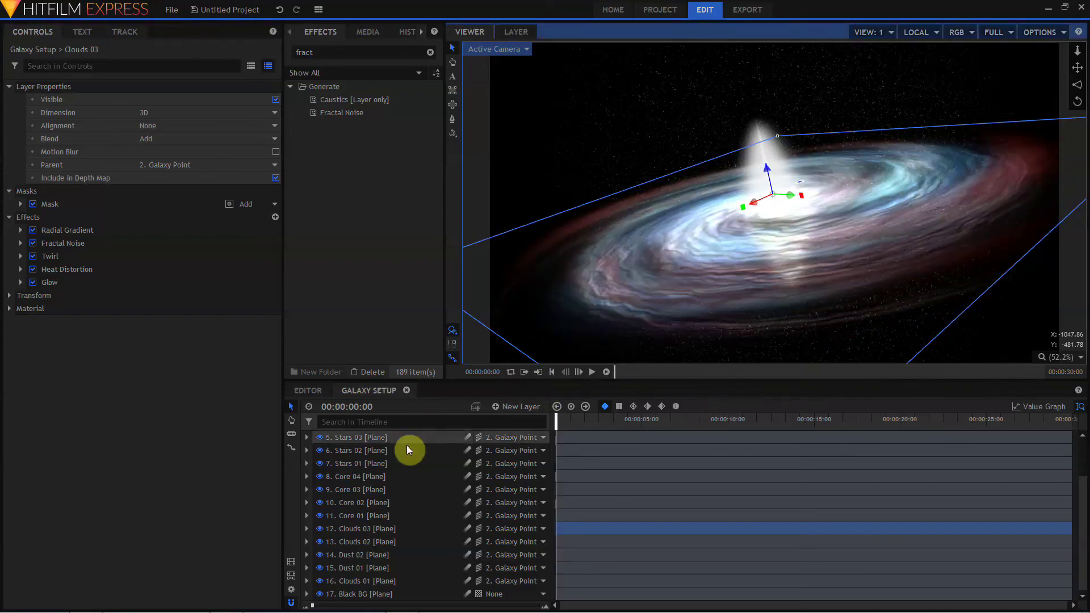
# Keyframe the Clouds 01 Twirl Angle at the first frame and set it to 212° at 00:00:29:23.
pyautogui.click(366, 581)
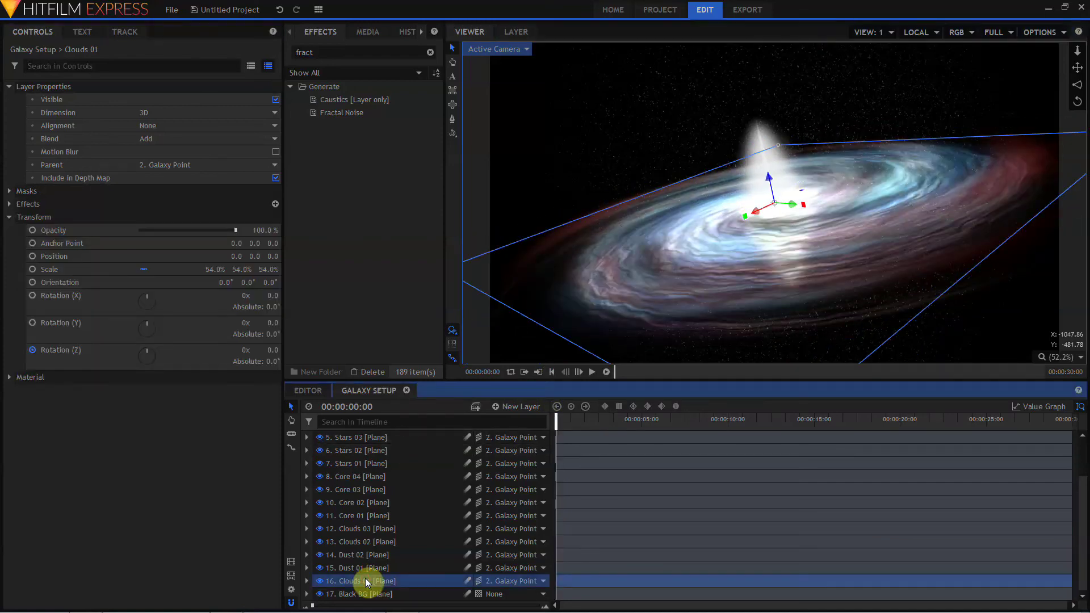
pyautogui.click(10, 205)
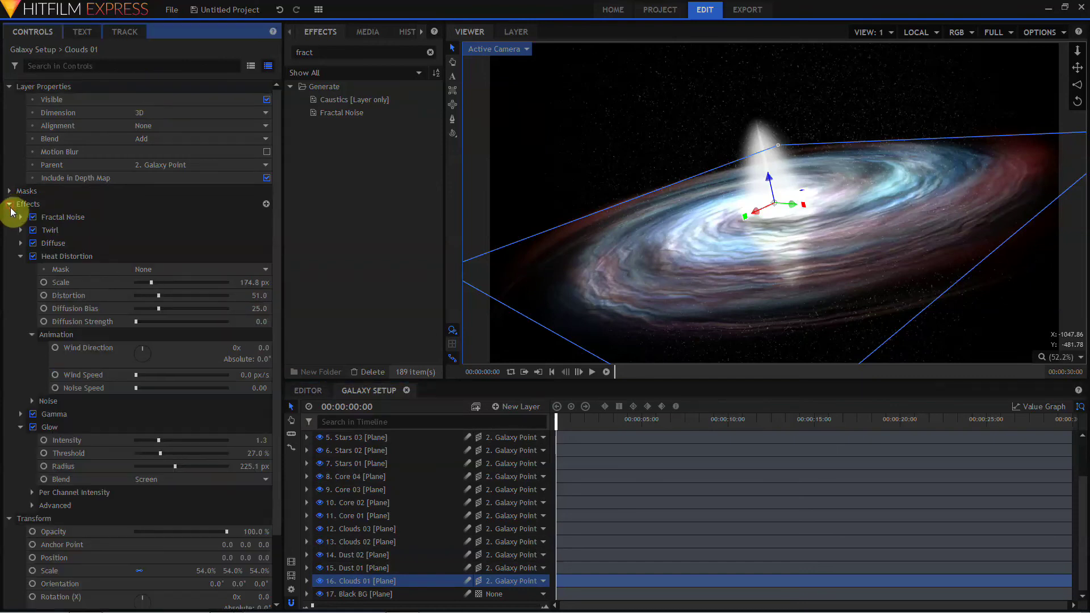
pyautogui.click(21, 230)
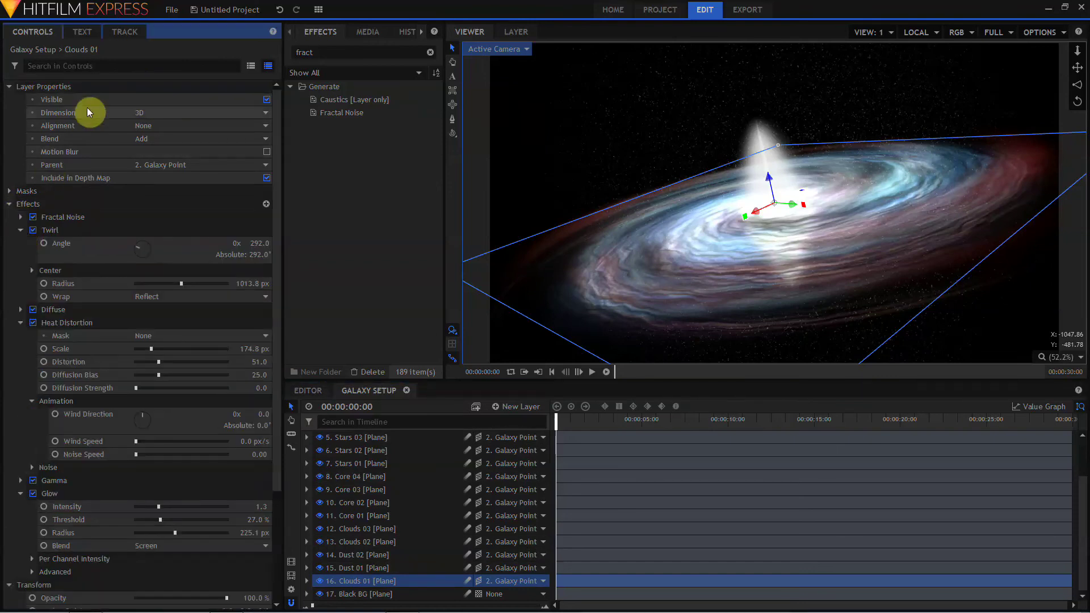
pyautogui.click(94, 66)
pyautogui.write('angle')
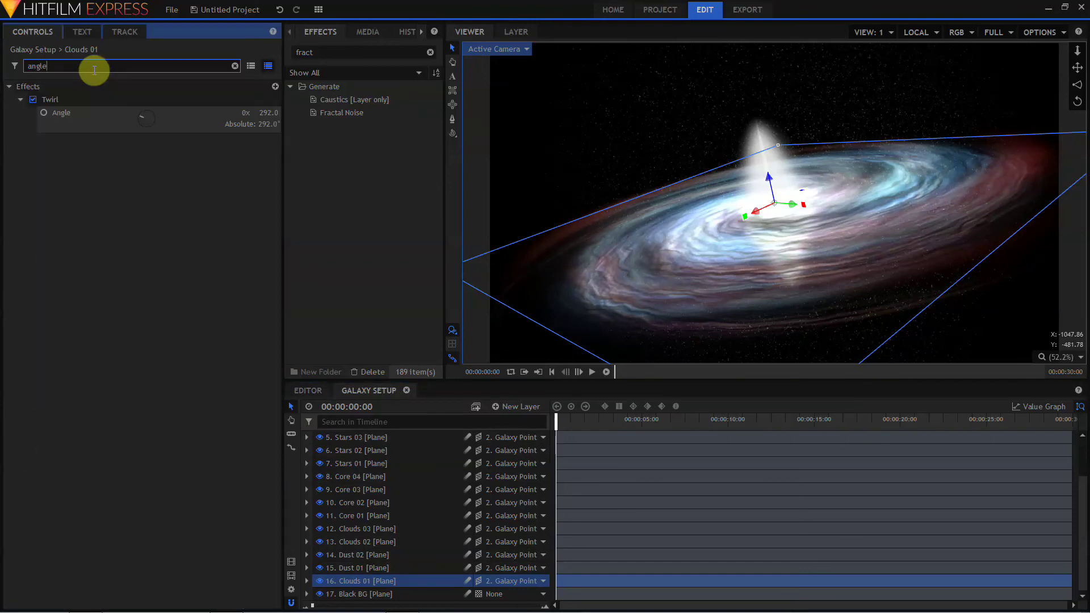
pyautogui.click(43, 113)
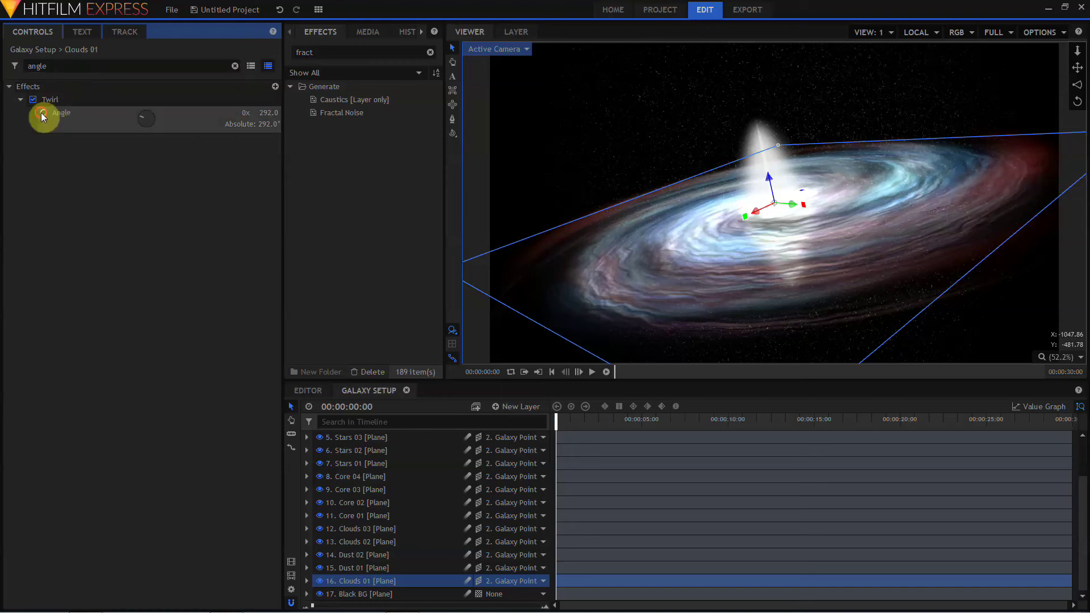
pyautogui.moveTo(843, 423); pyautogui.dragTo(1084, 426)
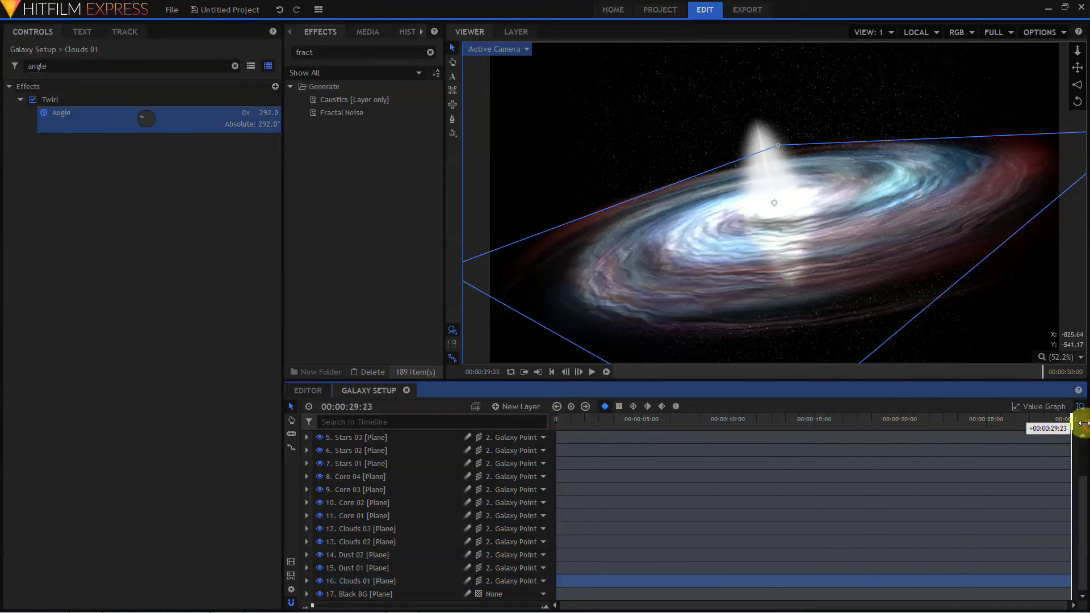
pyautogui.click(265, 113)
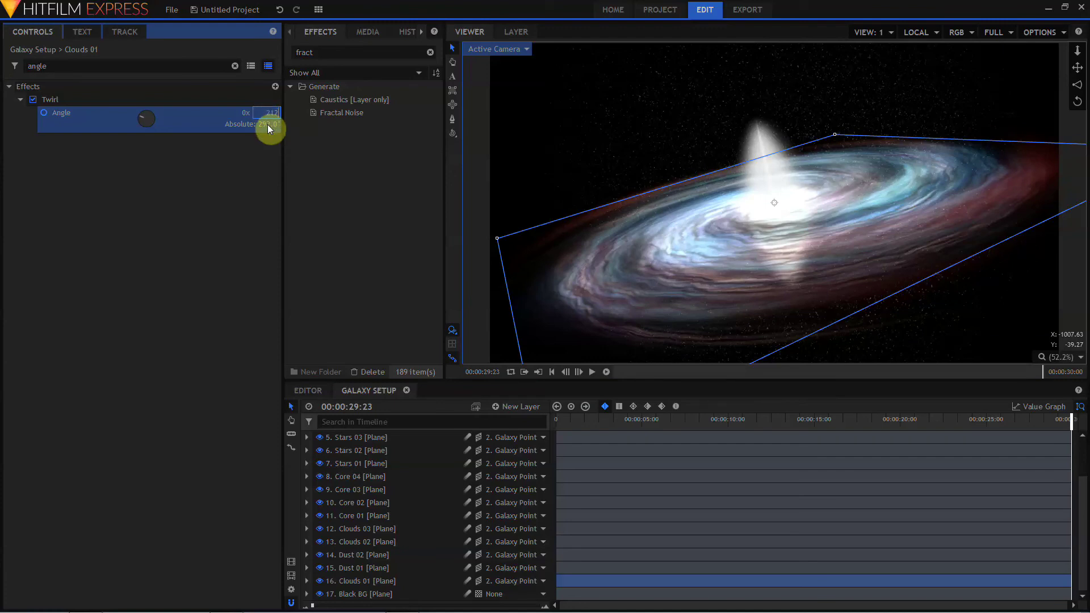
pyautogui.press('Return')
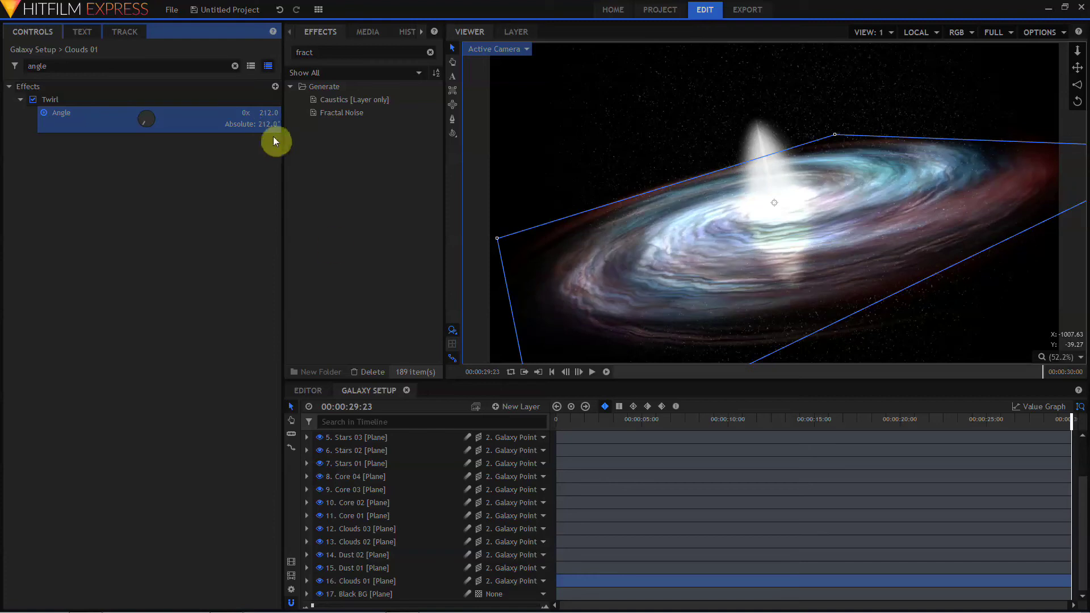
# Keyframe the Dust 01 Twirl Angle at the first frame and set it to 214° at 00:00:29:23.
pyautogui.click(356, 570)
pyautogui.click(551, 371)
pyautogui.click(97, 63)
pyautogui.write('angle')
pyautogui.click(170, 112)
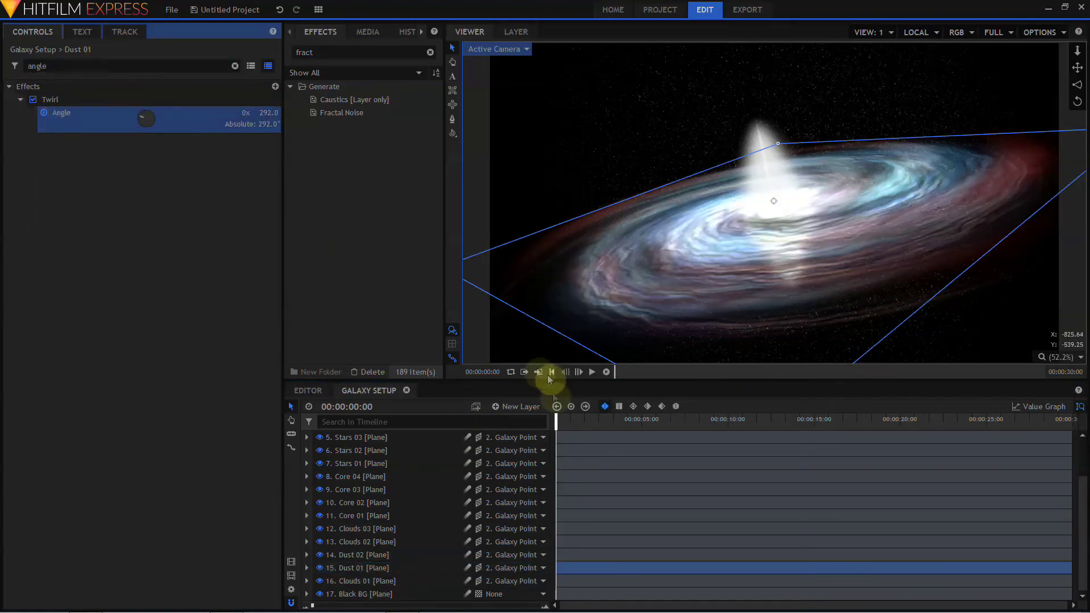
pyautogui.moveTo(556, 423); pyautogui.dragTo(1076, 420)
pyautogui.click(268, 111)
# Keyframe the Dust 02 Twirl Angle at the first frame and lower it at the end of the timeline.
pyautogui.click(552, 372)
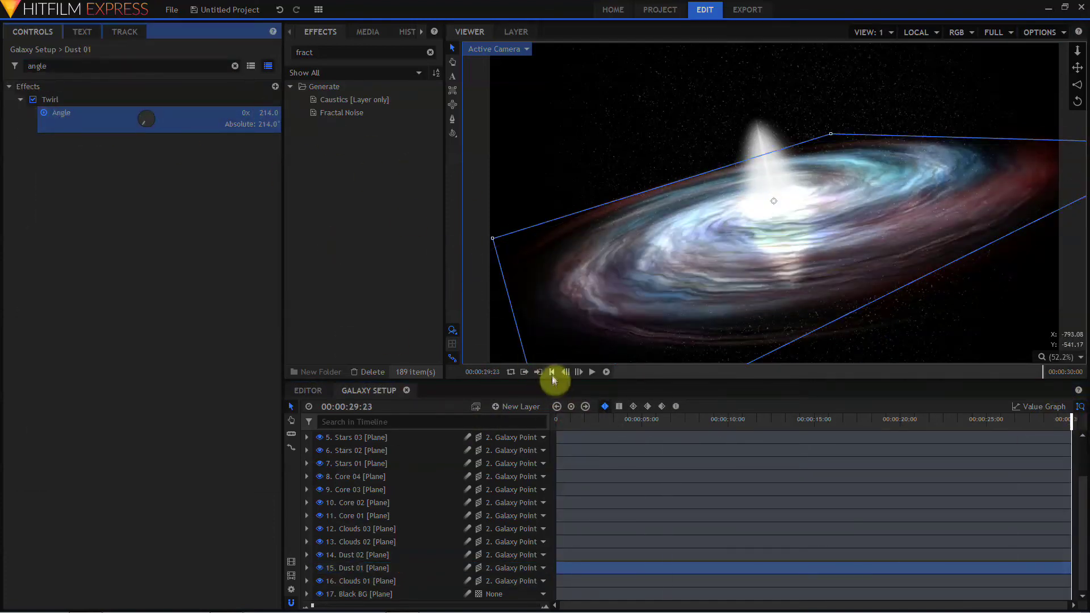
pyautogui.click(355, 555)
pyautogui.click(97, 66)
pyautogui.write('angle')
pyautogui.click(44, 113)
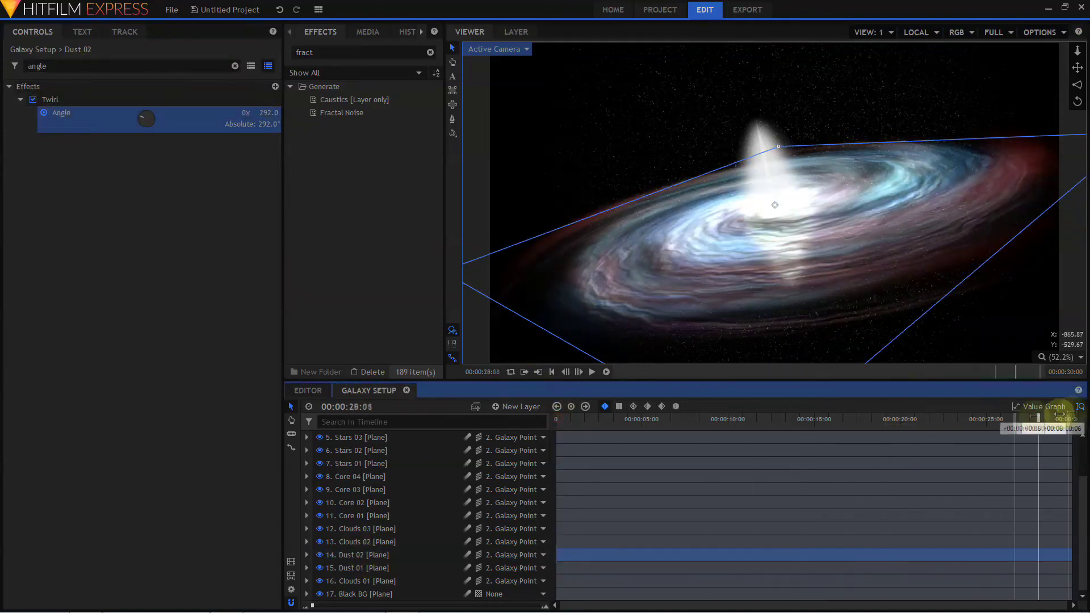
pyautogui.moveTo(1022, 418); pyautogui.dragTo(1076, 420)
pyautogui.moveTo(267, 117); pyautogui.dragTo(249, 117)
# Keyframe the Clouds 02 Twirl Angle at the first frame and enter a lower angle at 00:00:29:23.
pyautogui.click(356, 541)
pyautogui.click(58, 66)
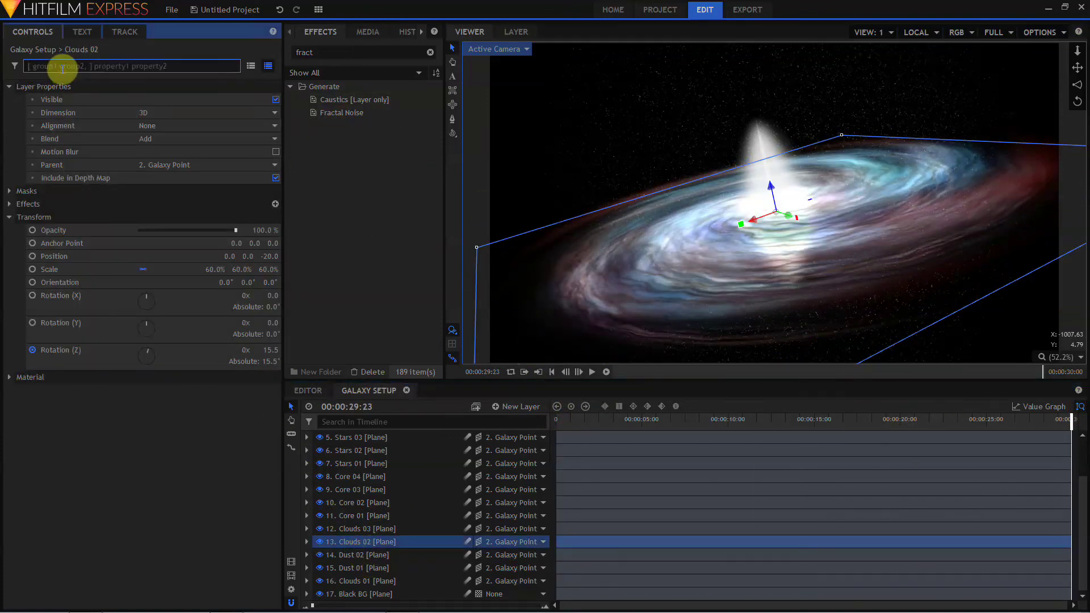
pyautogui.write('angle')
pyautogui.click(552, 372)
pyautogui.click(48, 112)
pyautogui.moveTo(559, 423); pyautogui.dragTo(1071, 421)
pyautogui.click(269, 112)
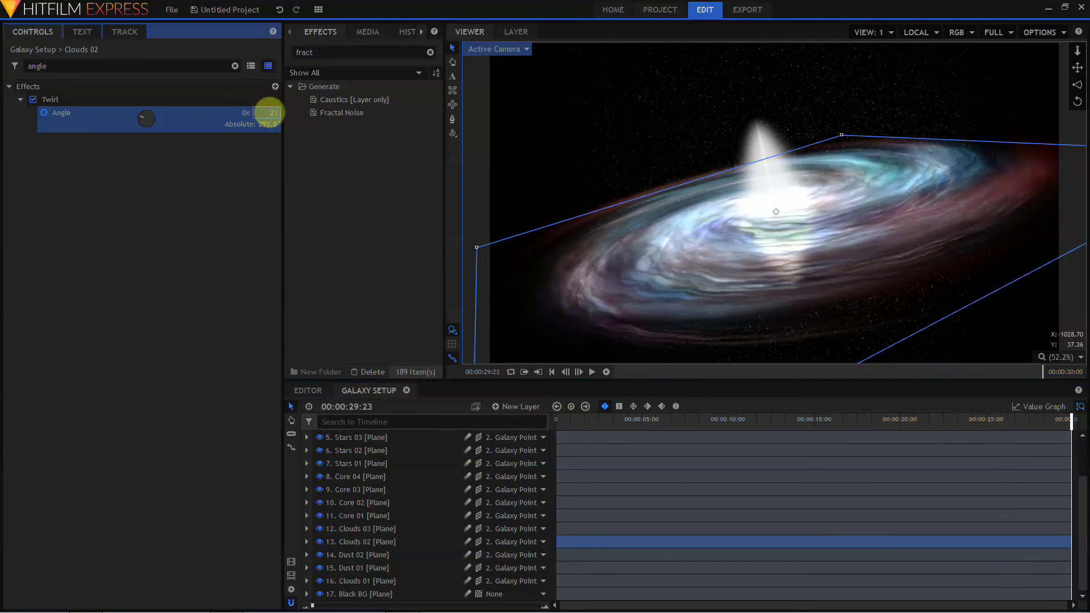
# Keyframe the Clouds 03 Twirl Angle at the first frame and enter a lower angle at 00:00:29:23.
pyautogui.click(361, 528)
pyautogui.press('Home')
pyautogui.click(66, 67)
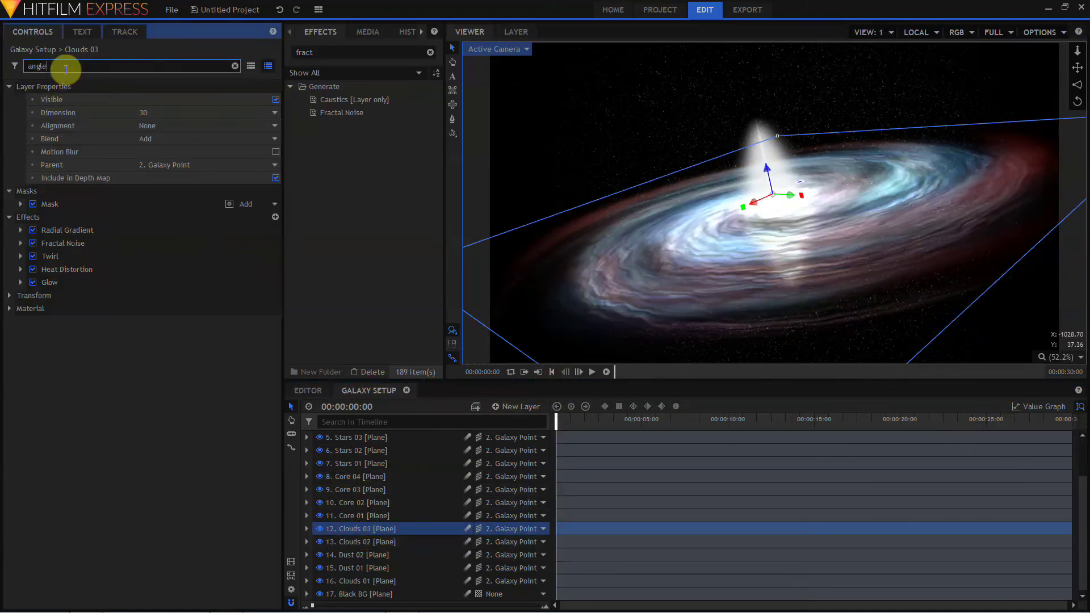
pyautogui.click(122, 114)
pyautogui.click(555, 418)
pyautogui.press('End')
pyautogui.click(267, 112)
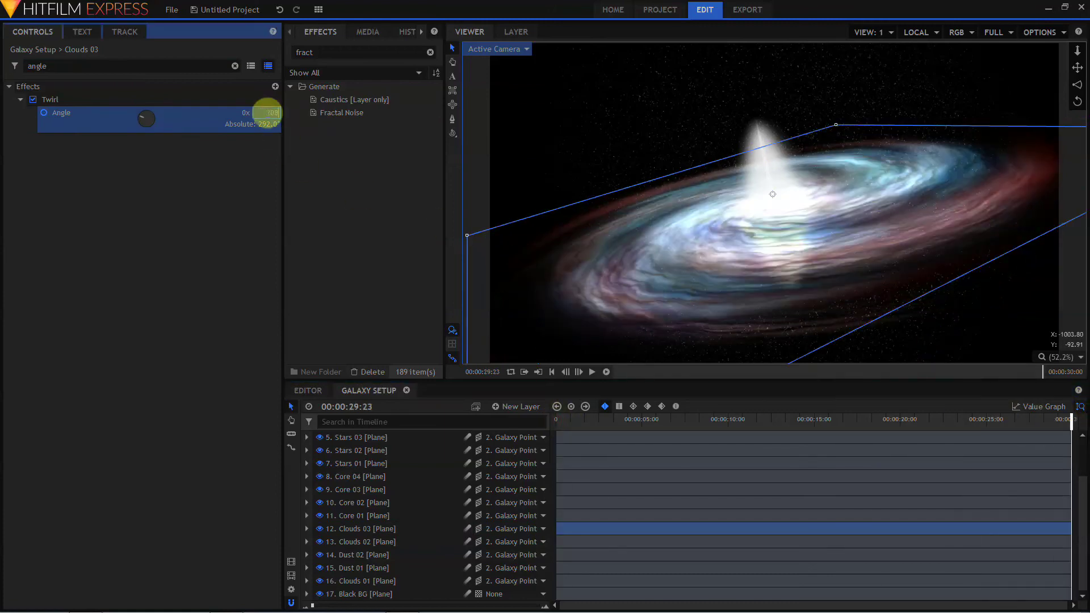
# Play the galaxy animation from the first frame to check the rotation and twirl motion.
pyautogui.click(553, 371)
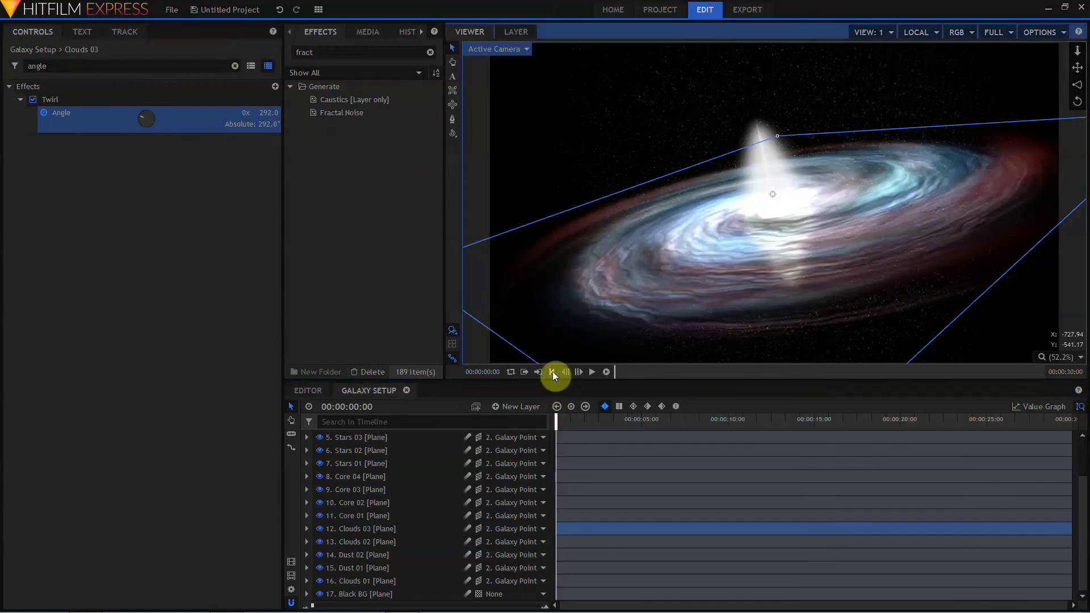
pyautogui.click(591, 372)
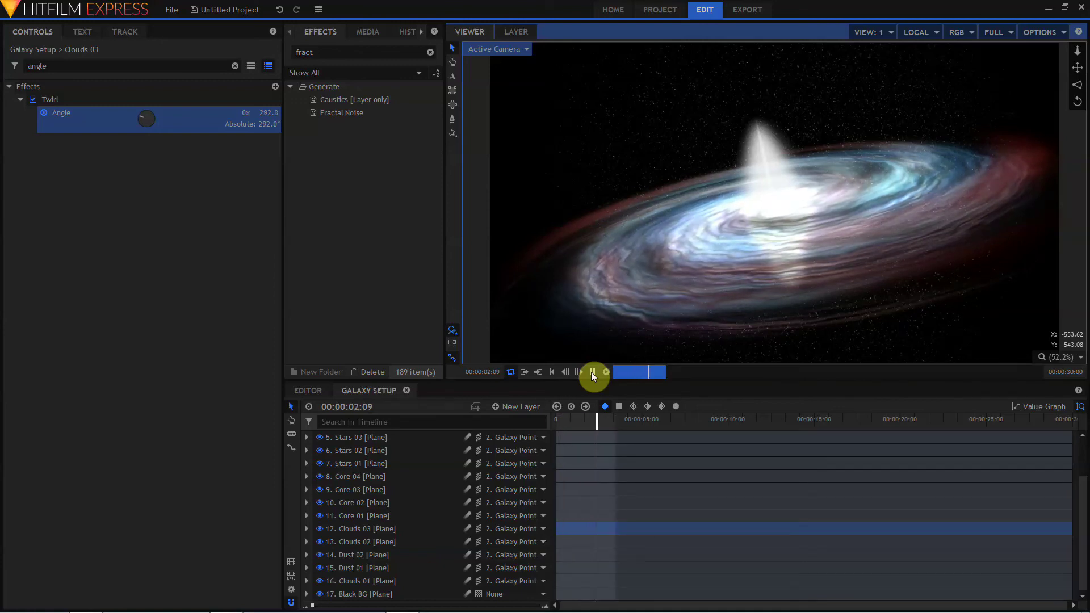
# Stop the playback and create a 3840 x 2160 composite shot at 24 fps named Environment Wrap.
pyautogui.click(592, 373)
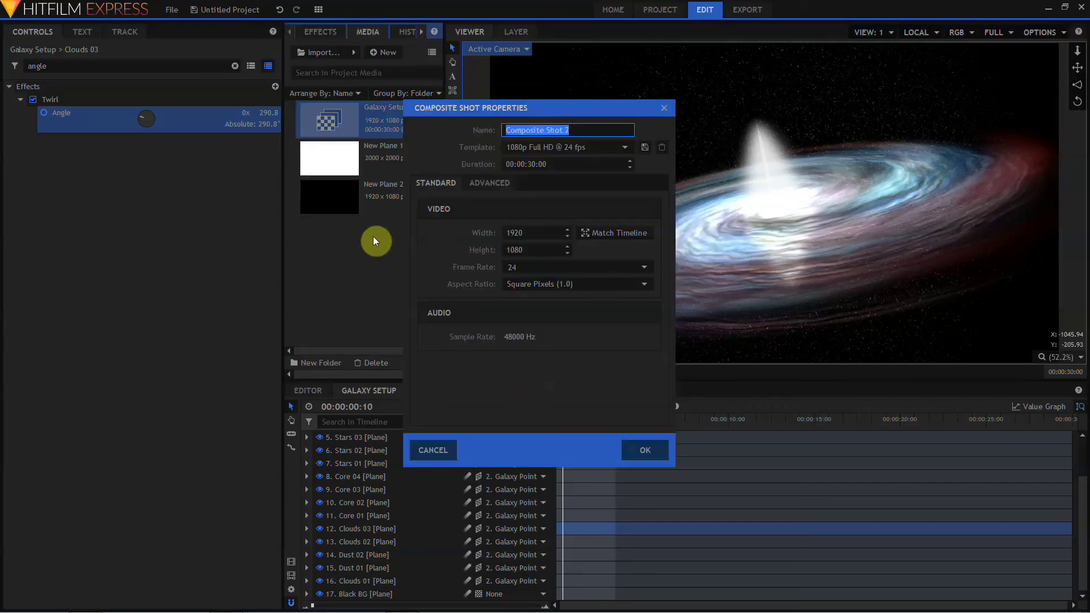
pyautogui.write('Environment Wrap')
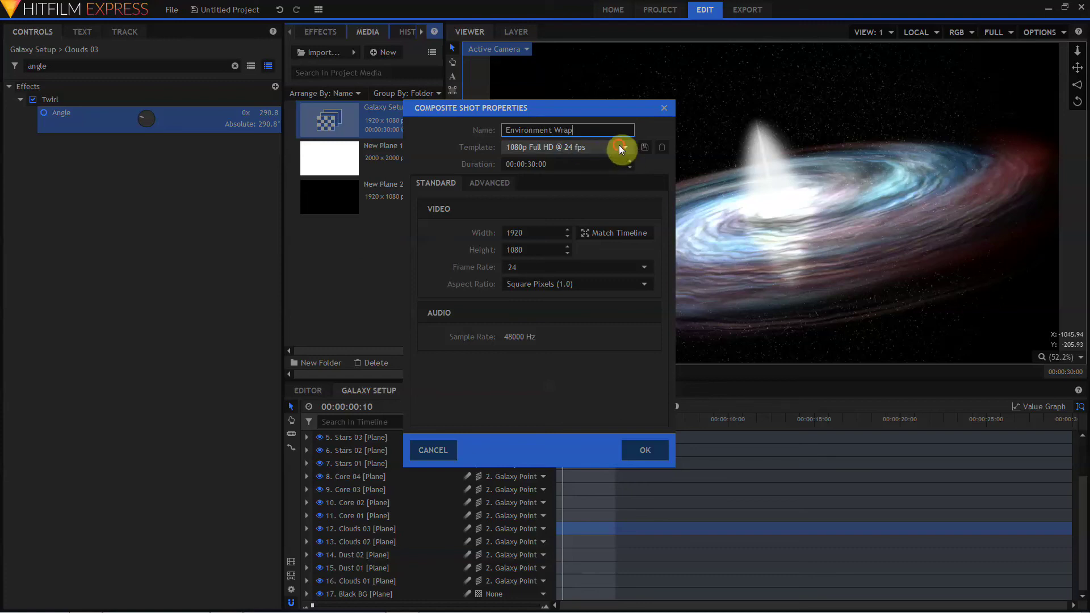
pyautogui.click(618, 145)
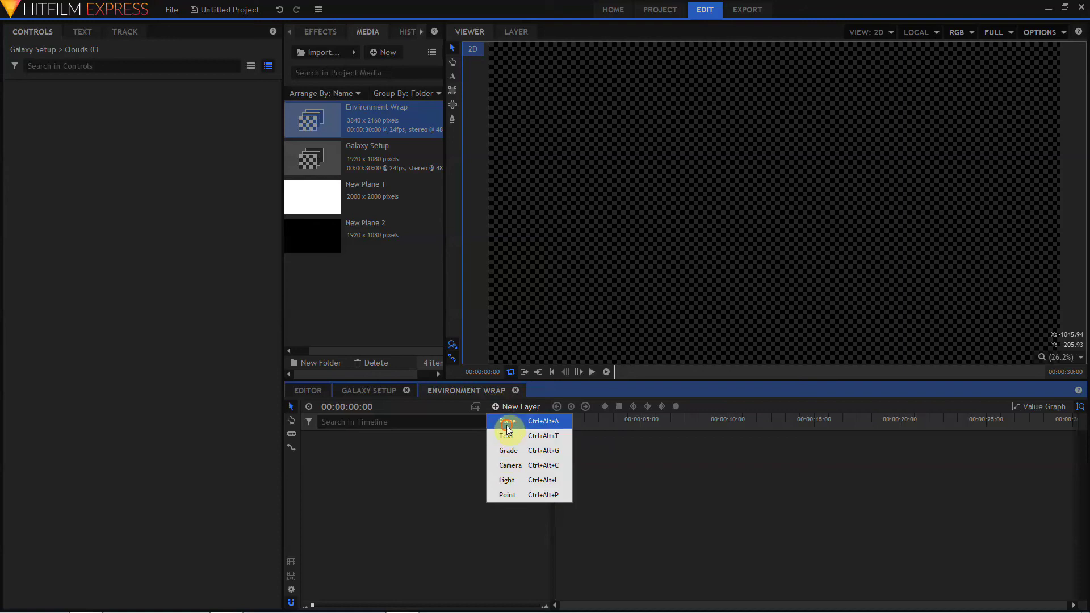
# Add a plane matching the timeline size to the Environment Wrap composite shot.
pyautogui.click(506, 423)
pyautogui.click(586, 268)
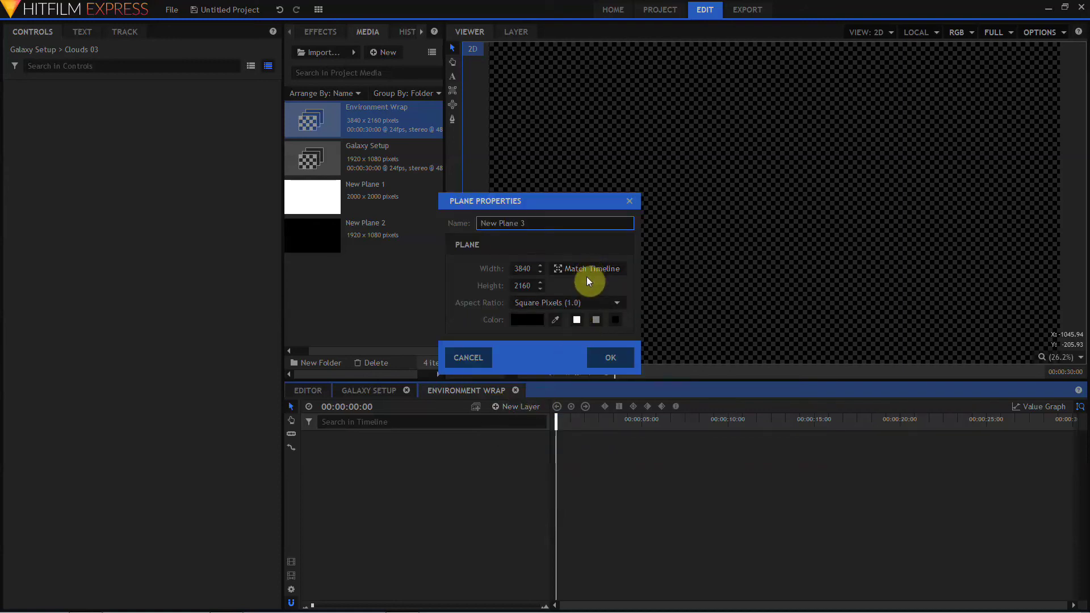
pyautogui.click(610, 357)
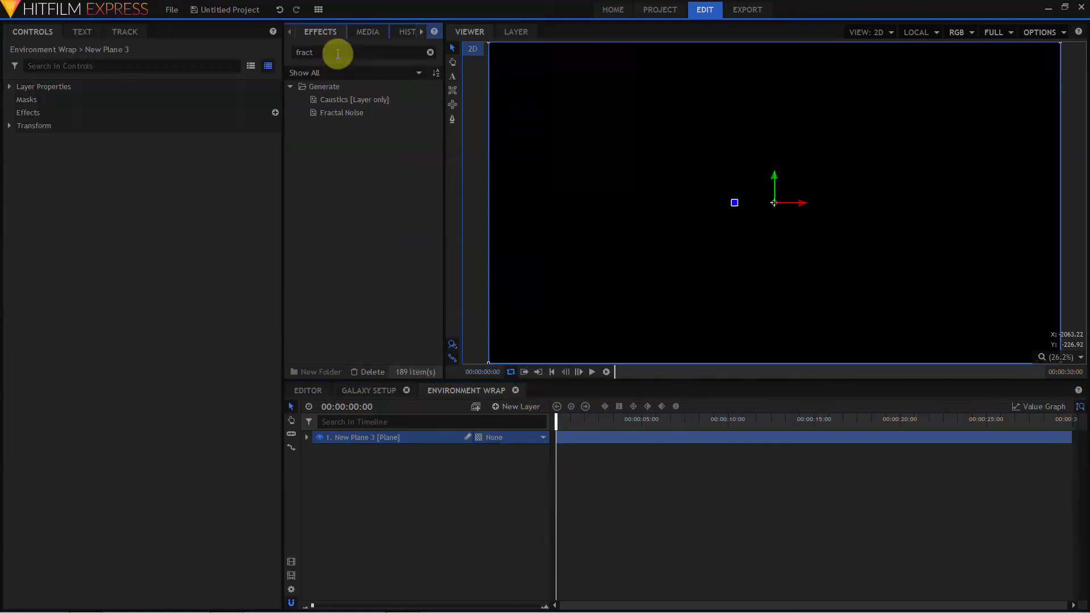
# Apply Fractal Noise to the new plane and choose its Starfield preset.
pyautogui.moveTo(333, 113); pyautogui.dragTo(364, 439)
pyautogui.click(20, 126)
pyautogui.click(188, 138)
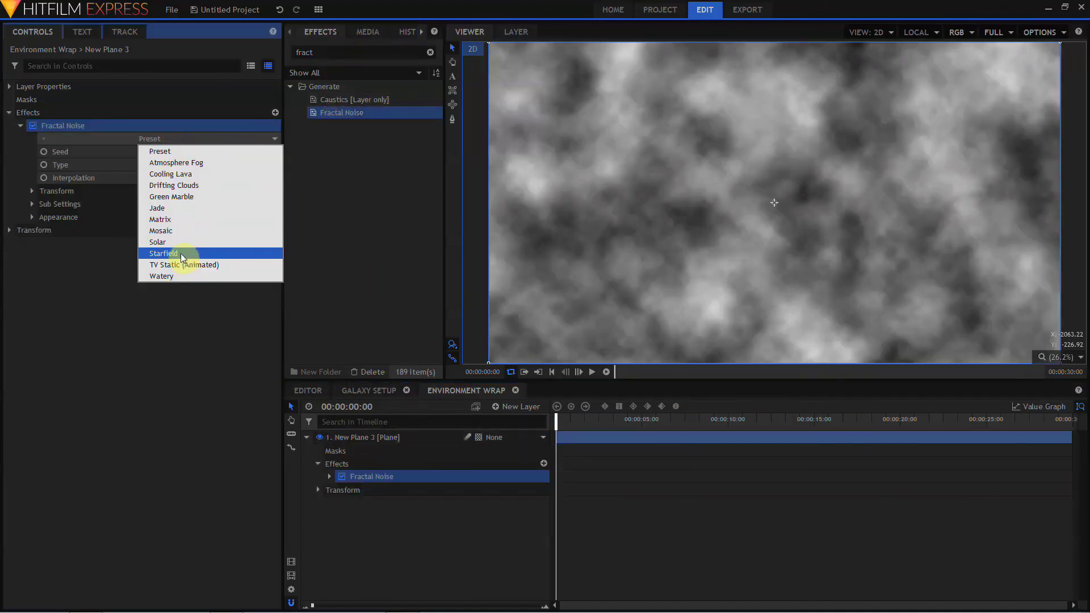
pyautogui.click(181, 253)
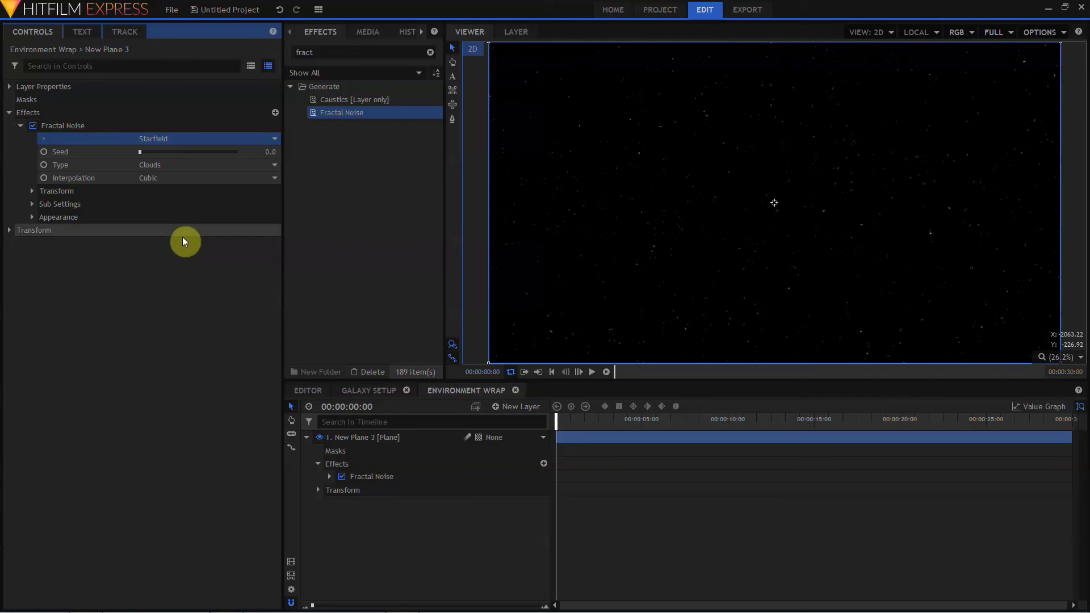
# Duplicate the starfield plane, set the upper copy's blend mode to Add and its Fractal Noise seed to 5300.
pyautogui.click(403, 437)
pyautogui.hotkey('ctrl', 'd')
pyautogui.click(403, 437)
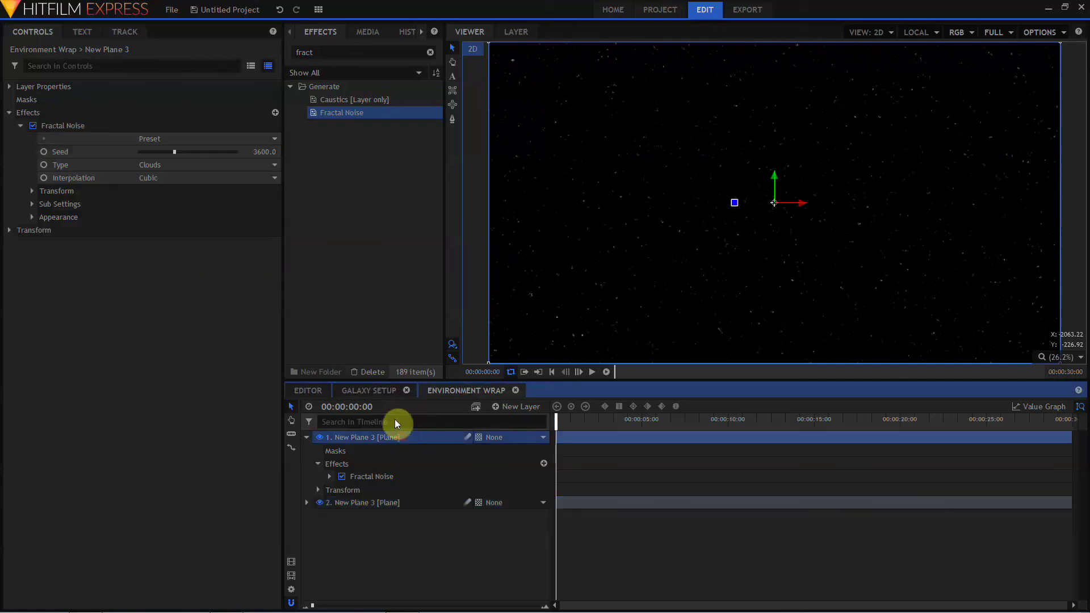
pyautogui.click(9, 87)
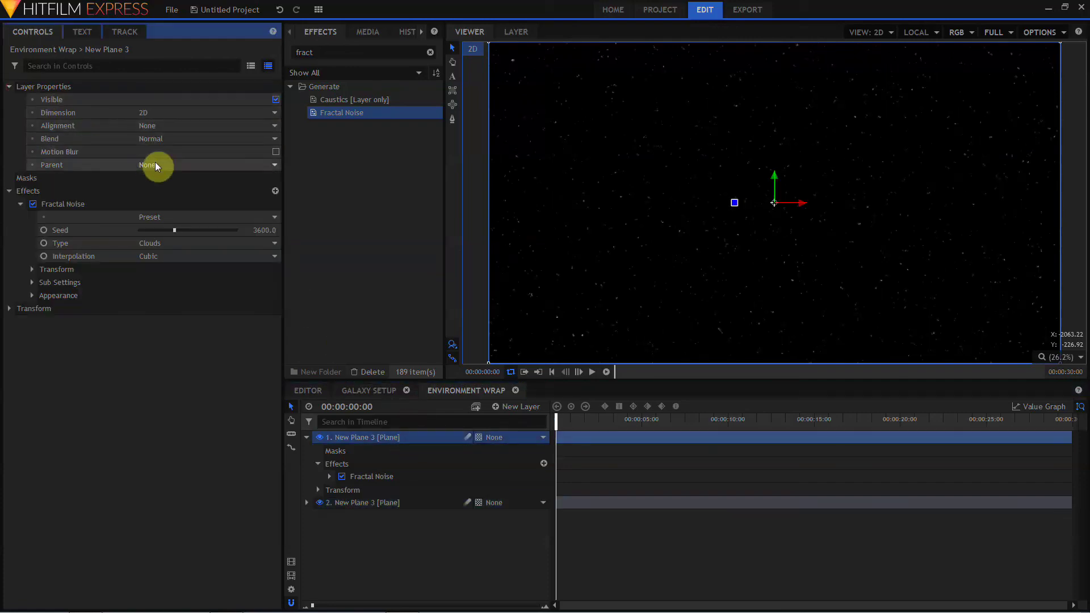
pyautogui.click(165, 141)
pyautogui.click(173, 165)
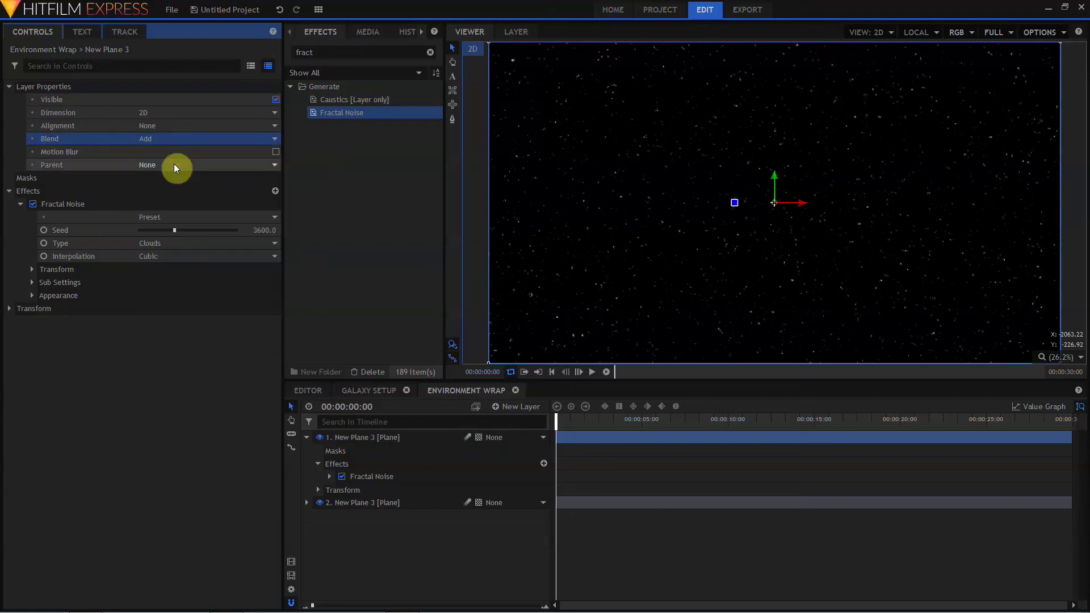
pyautogui.click(191, 229)
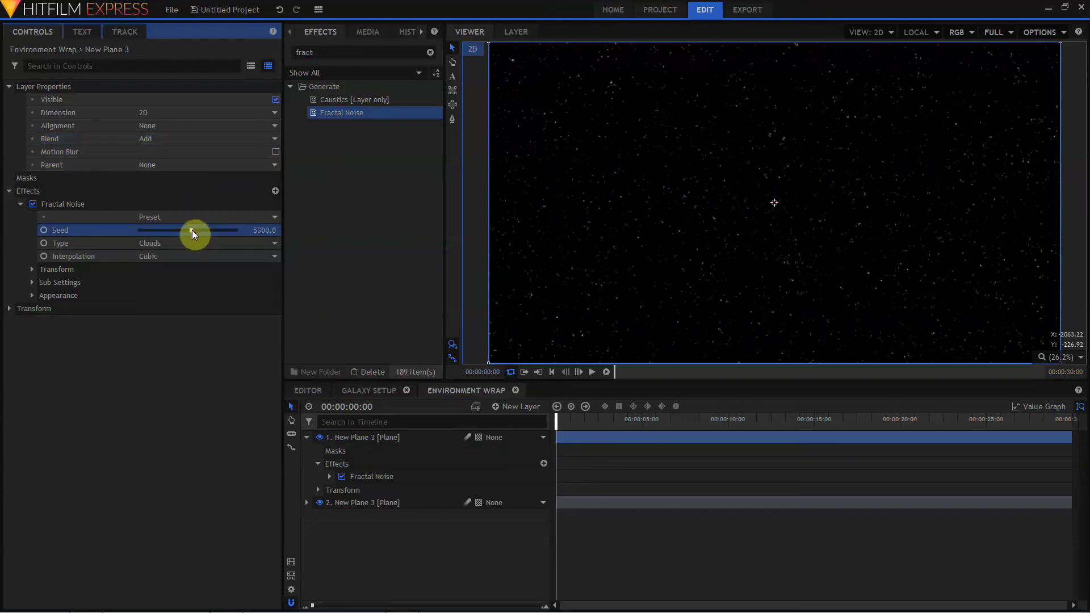
# Duplicate the top starfield plane again and set the new copy's Fractal Noise seed to 8200.
pyautogui.click(365, 437)
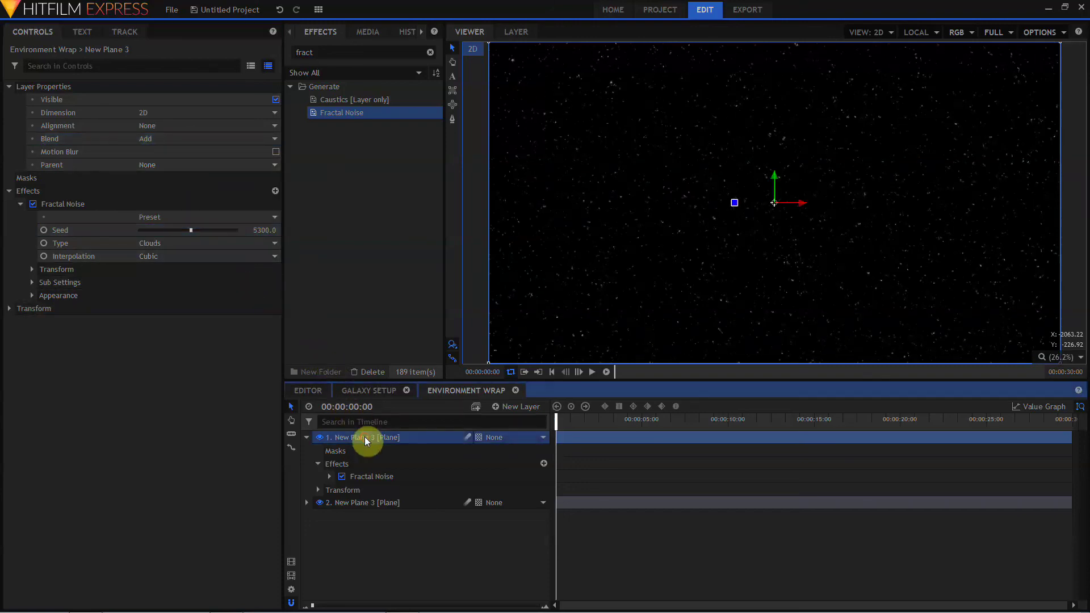
pyautogui.hotkey('ctrl', 'd')
pyautogui.click(364, 437)
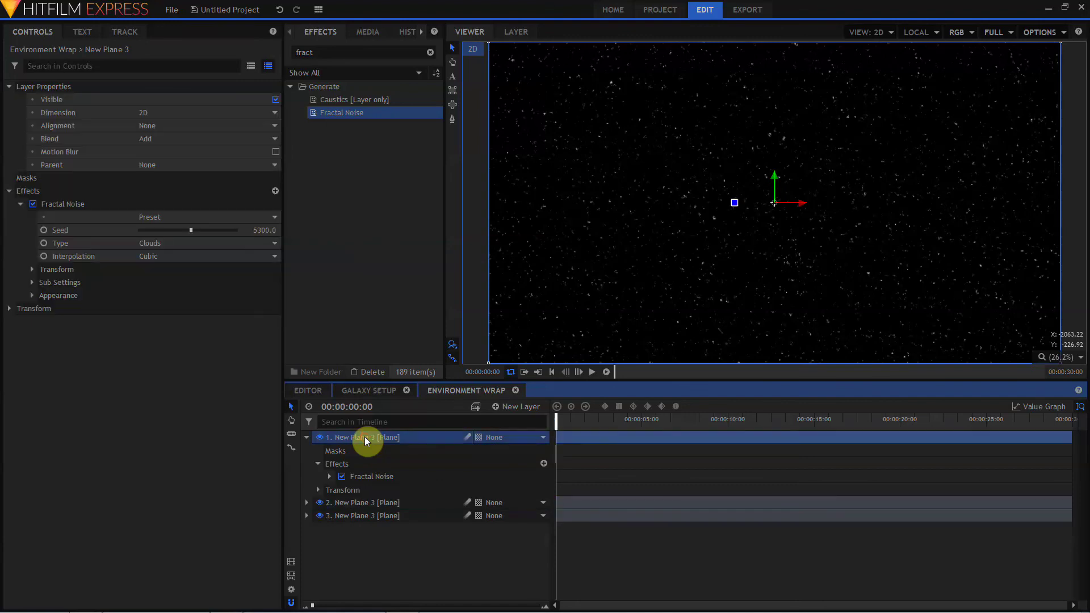
pyautogui.click(219, 229)
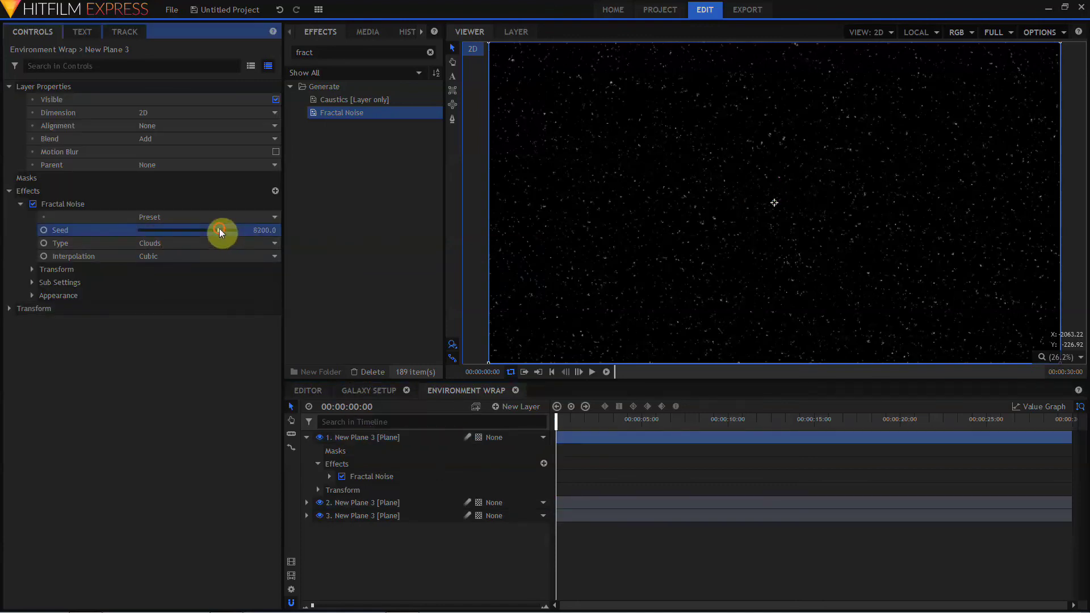
# Add a grade layer above the starfield planes and apply the Glow effect to it.
pyautogui.hotkey('ctrl', 'shift', 'g')
pyautogui.doubleClick(296, 52)
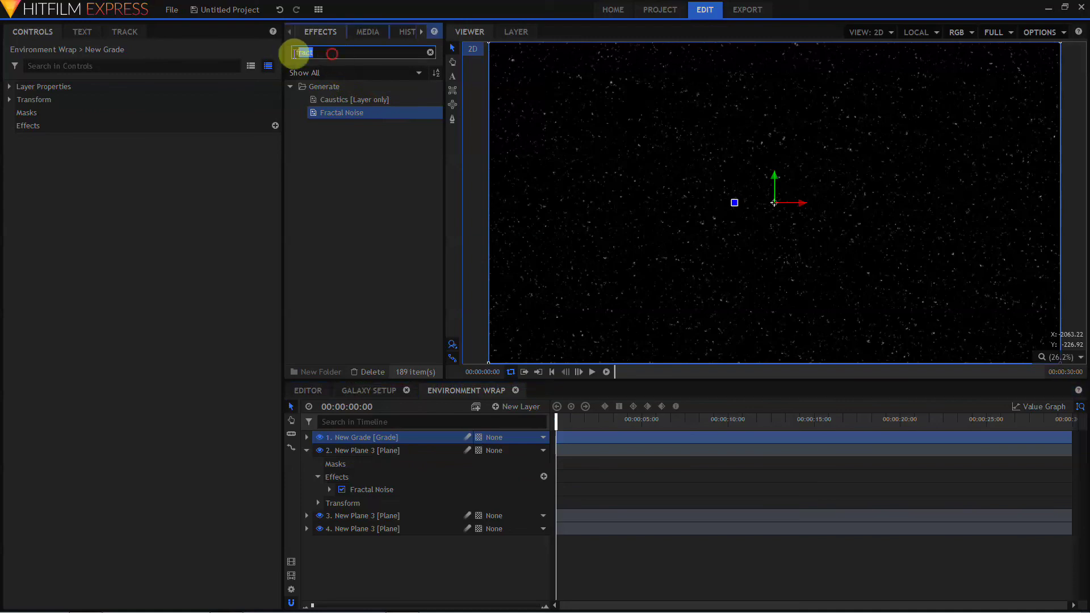
pyautogui.write('glow')
pyautogui.moveTo(328, 126); pyautogui.dragTo(19, 148)
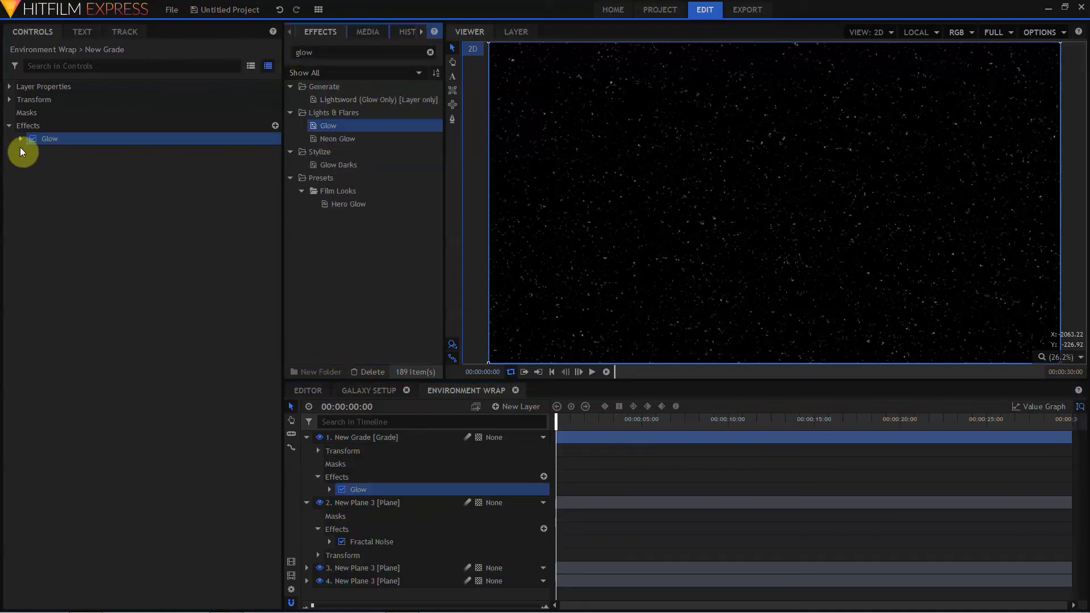
# Set the grade layer's Glow to intensity 5.0, threshold 71%, radius about 29.7 px and blend mode Add.
pyautogui.click(20, 139)
pyautogui.moveTo(155, 152); pyautogui.dragTo(218, 153)
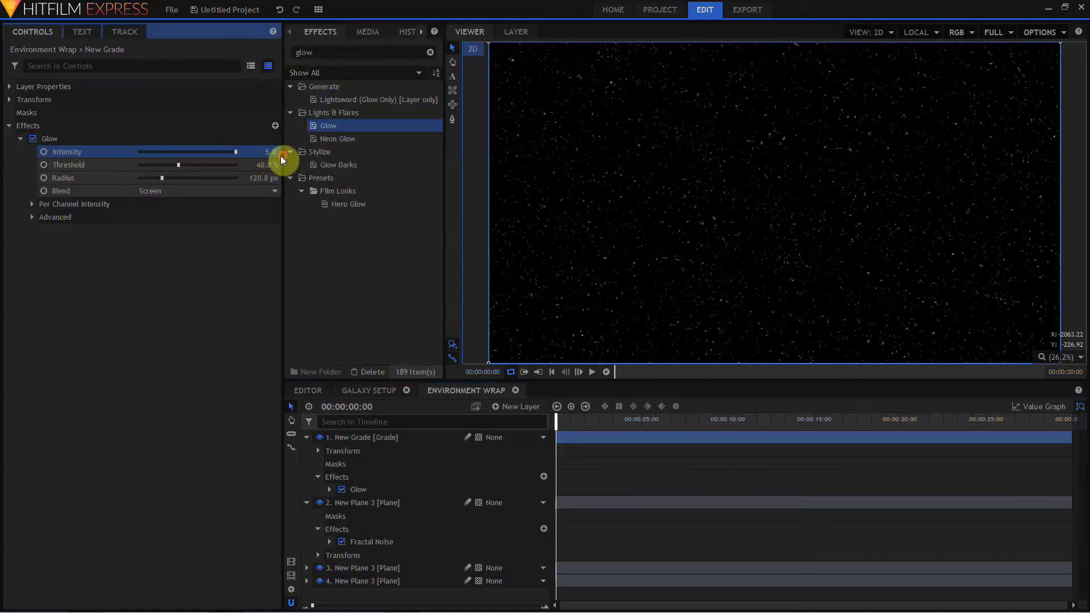
pyautogui.moveTo(162, 178); pyautogui.dragTo(146, 179)
pyautogui.click(152, 191)
pyautogui.click(163, 227)
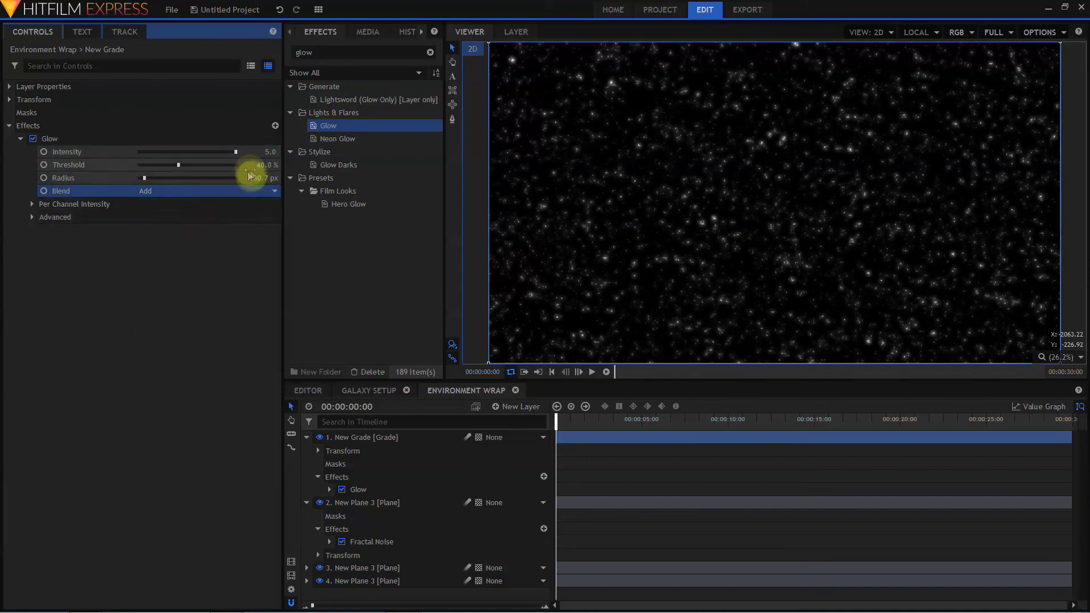
pyautogui.moveTo(250, 170)
pyautogui.mouseDown()
pyautogui.moveTo(273, 168)
pyautogui.moveTo(262, 178)
pyautogui.mouseUp()
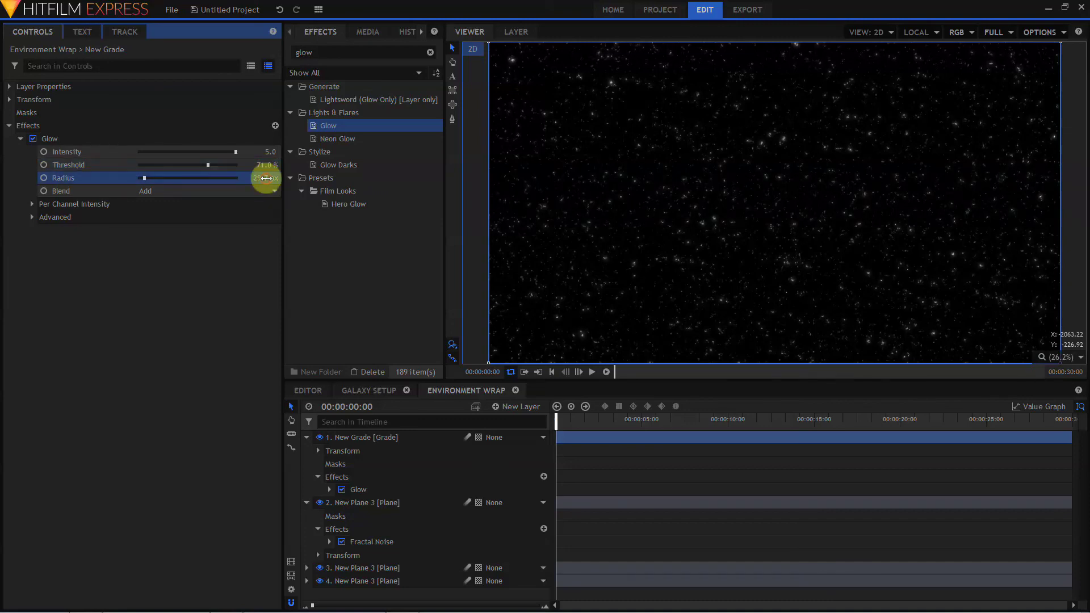
# Place the Environment Wrap composite shot just above the Black BG layer in the Galaxy Setup timeline.
pyautogui.click(379, 390)
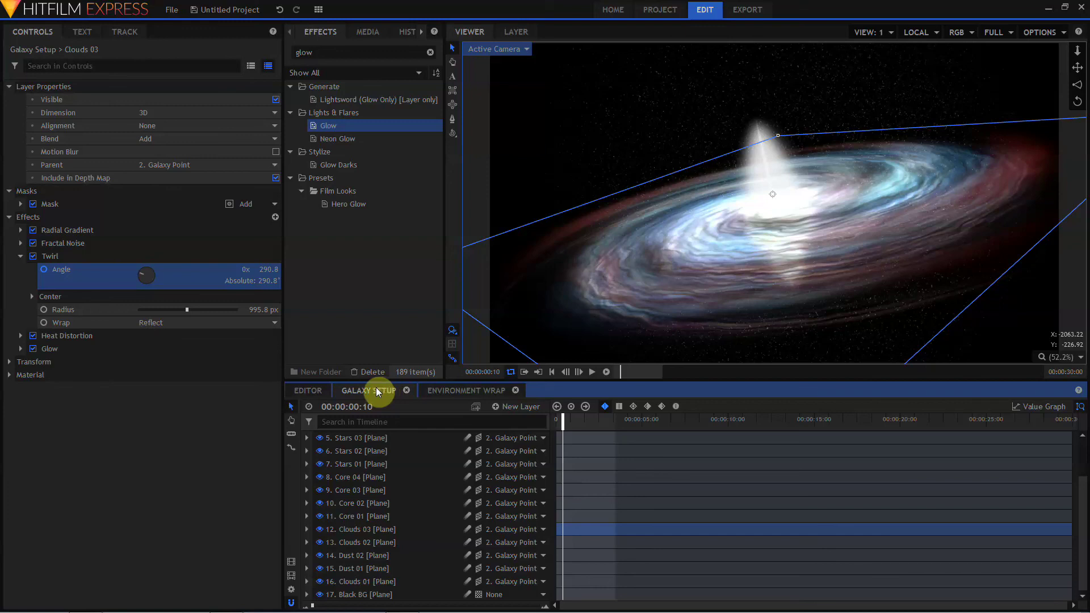
pyautogui.click(358, 34)
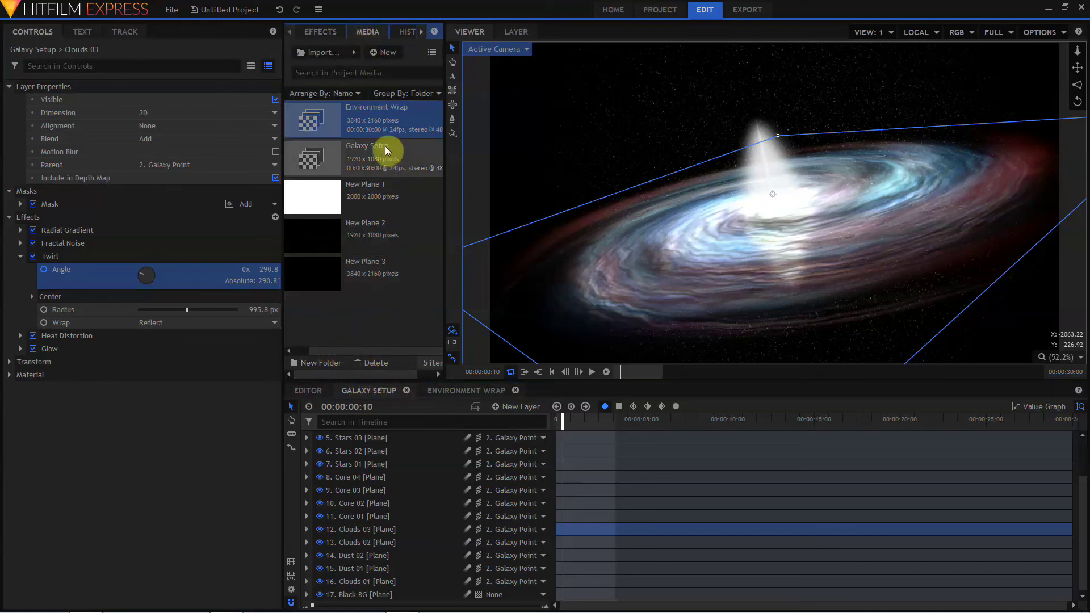
pyautogui.moveTo(370, 124); pyautogui.dragTo(391, 596)
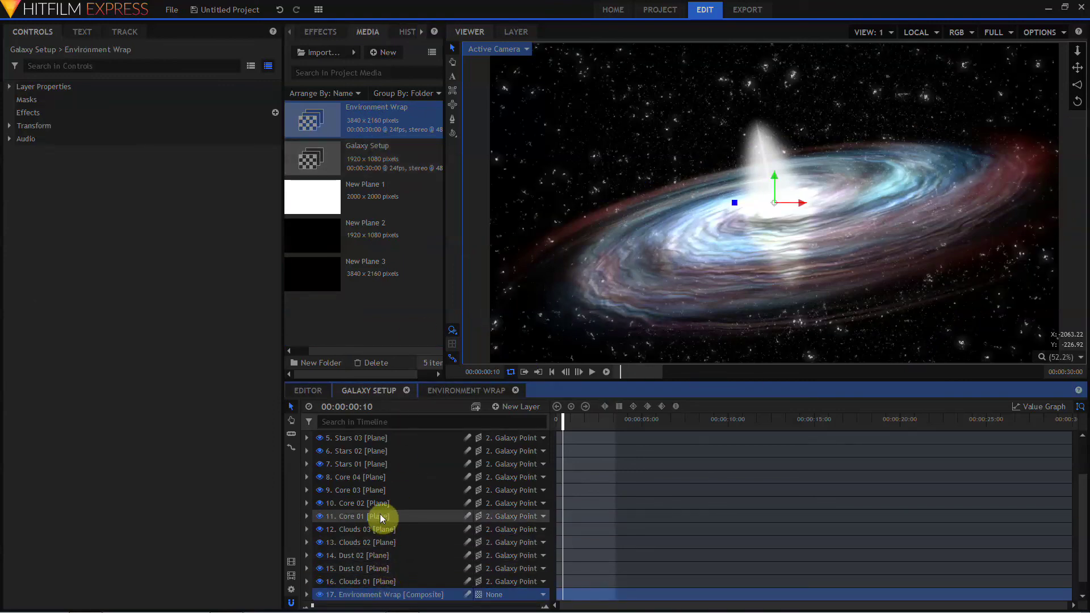
# Find the 360° Video Viewer effect and apply it to the Environment Wrap layer.
pyautogui.scroll(-1, 380, 514)
pyautogui.click(358, 593)
pyautogui.click(311, 35)
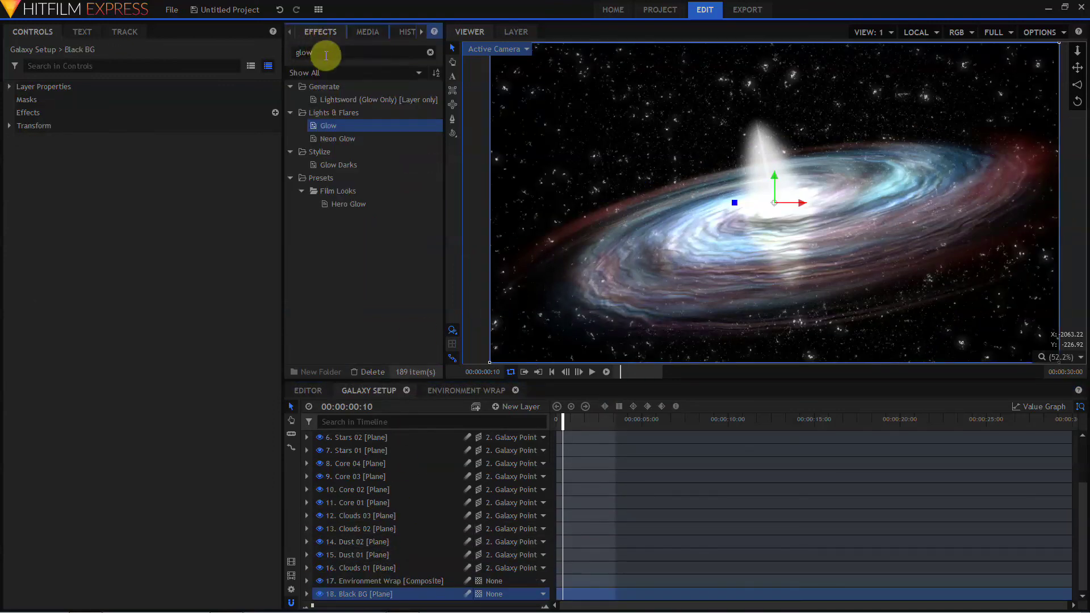
pyautogui.doubleClick(326, 55)
pyautogui.write('360')
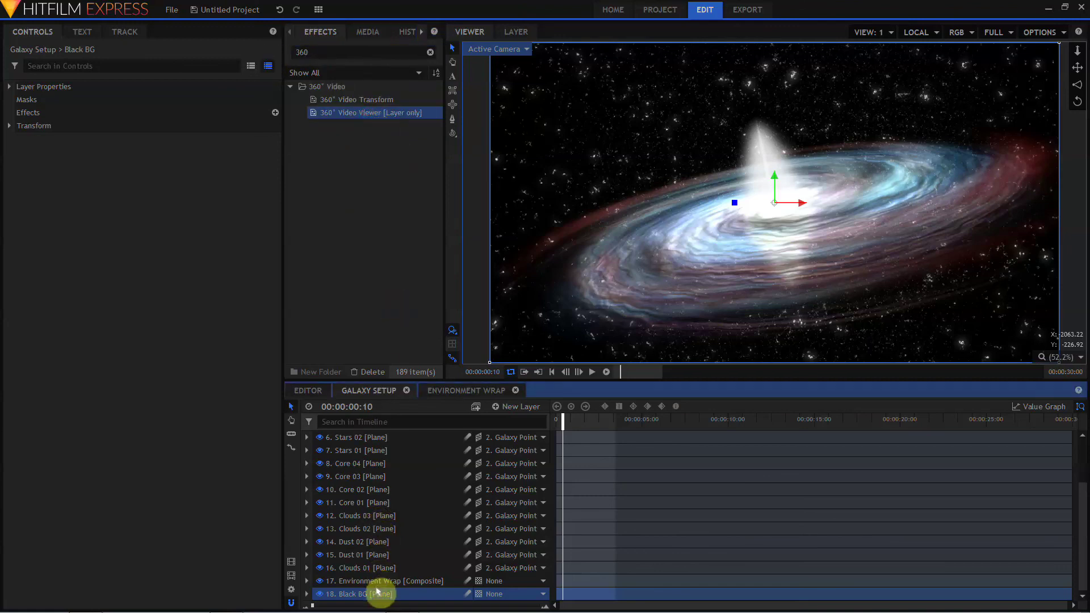
pyautogui.moveTo(378, 591); pyautogui.dragTo(377, 592)
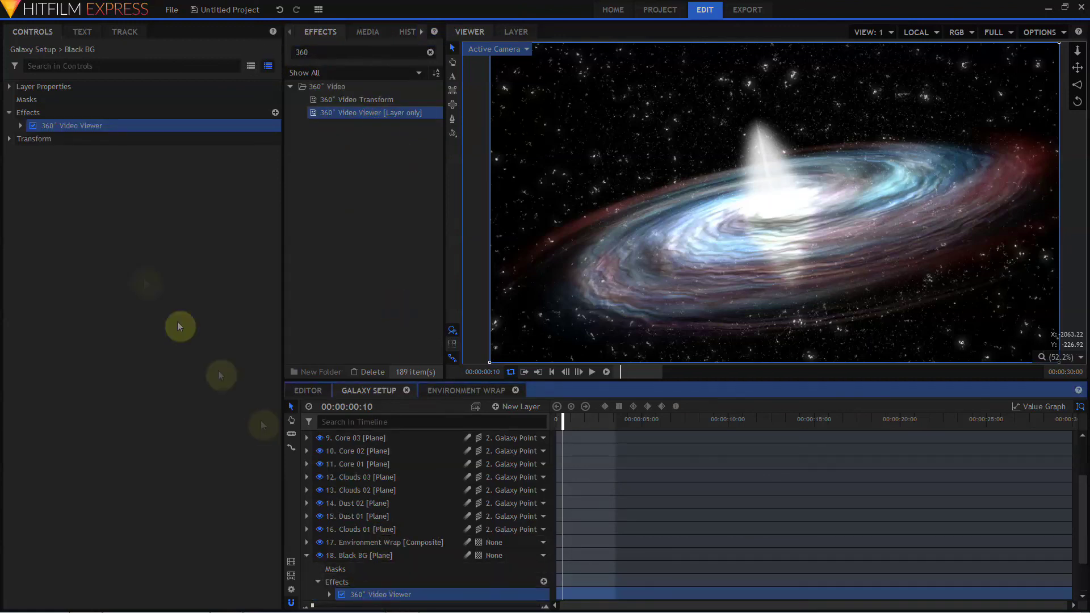
pyautogui.moveTo(377, 594); pyautogui.dragTo(386, 544)
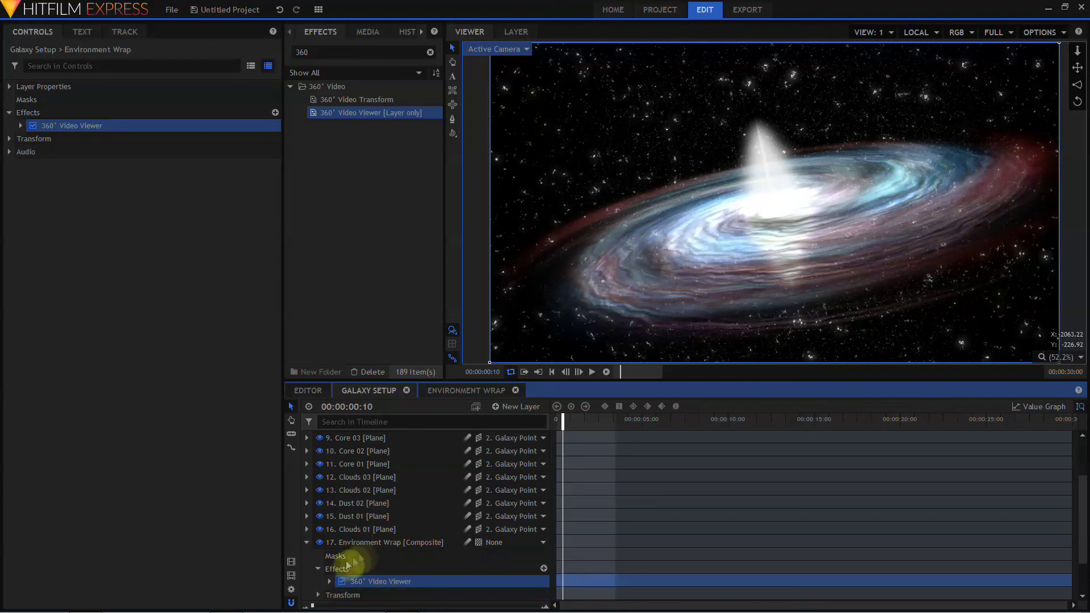
# Scale the Environment Wrap layer to 65% and set its 360° Video Viewer Scale Ratio to 1.8.
pyautogui.click(21, 126)
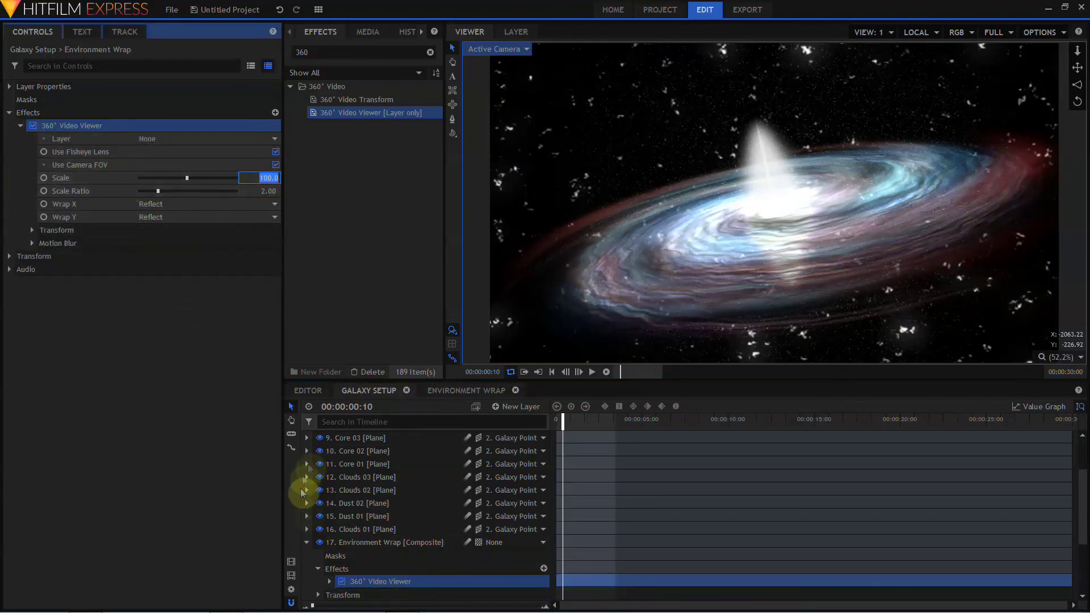
pyautogui.scroll(-3, 311, 553)
pyautogui.click(319, 530)
pyautogui.scroll(-2, 389, 564)
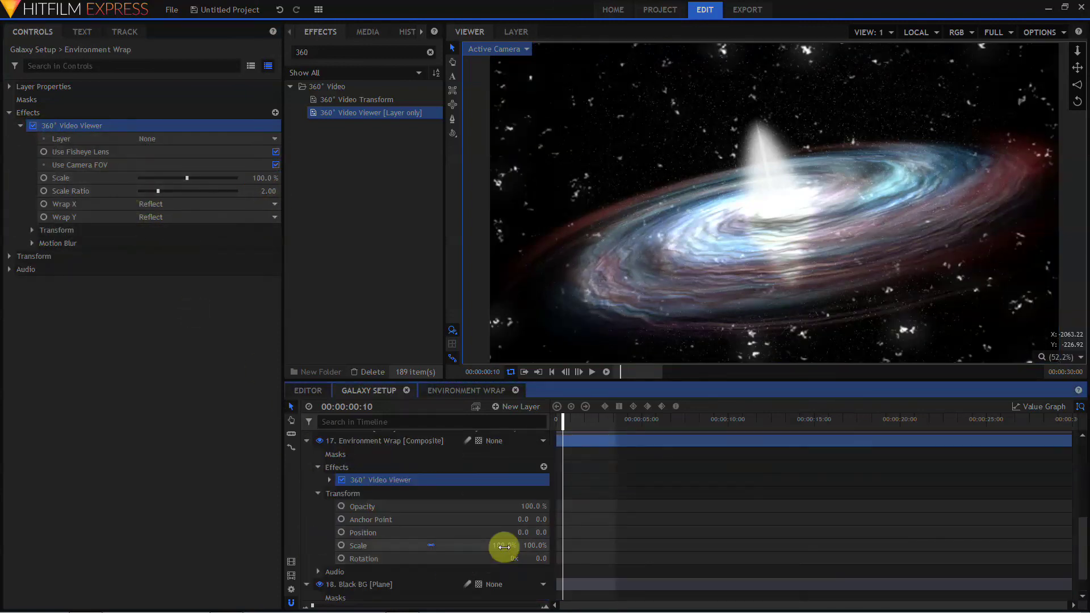
pyautogui.moveTo(503, 545)
pyautogui.mouseDown()
pyautogui.moveTo(449, 545)
pyautogui.moveTo(504, 547)
pyautogui.mouseUp()
pyautogui.click(265, 191)
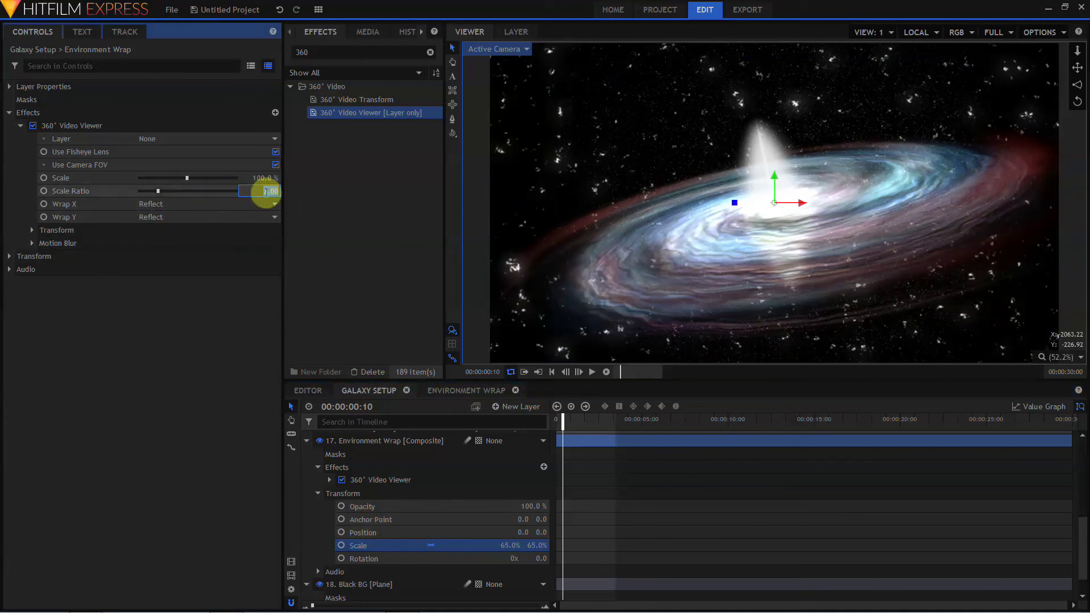
# Delete two of the three starfield planes in Environment Wrap and return to the Galaxy Setup timeline.
pyautogui.click(465, 390)
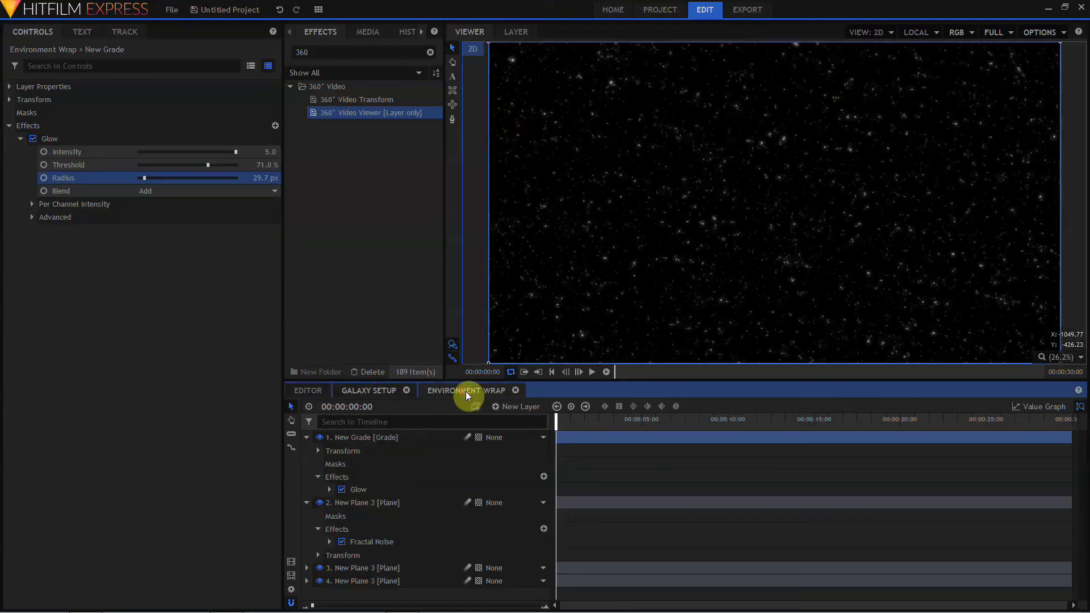
pyautogui.click(306, 437)
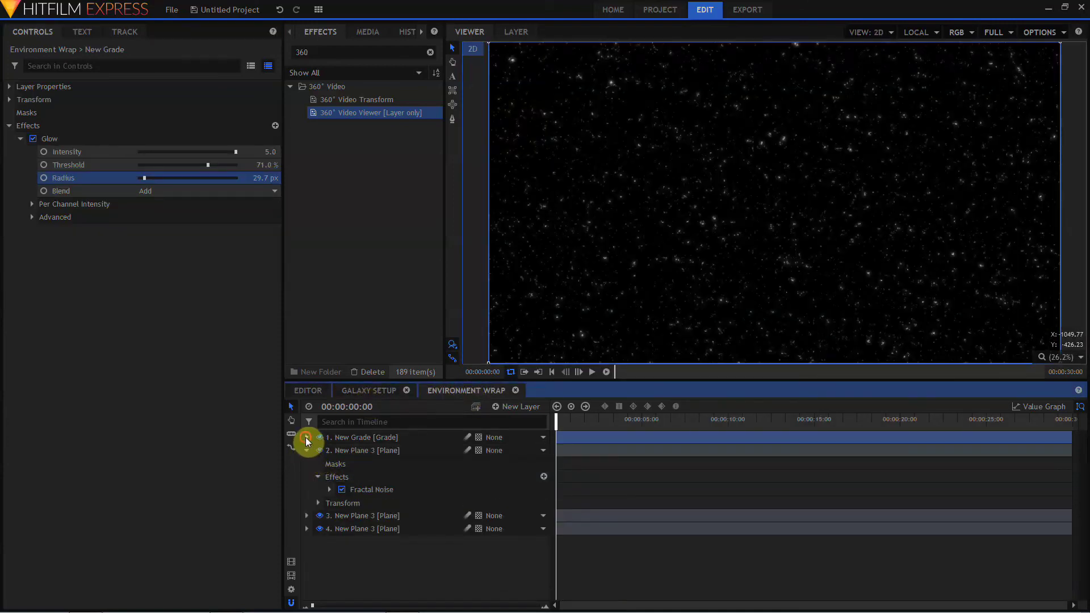
pyautogui.click(342, 453)
pyautogui.press('Delete')
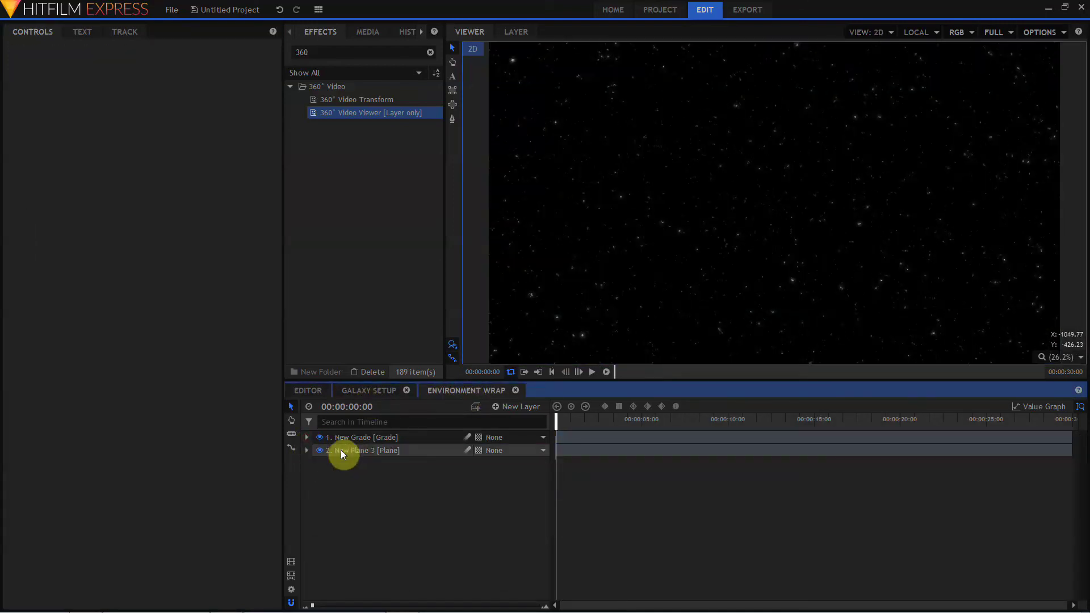
pyautogui.click(380, 390)
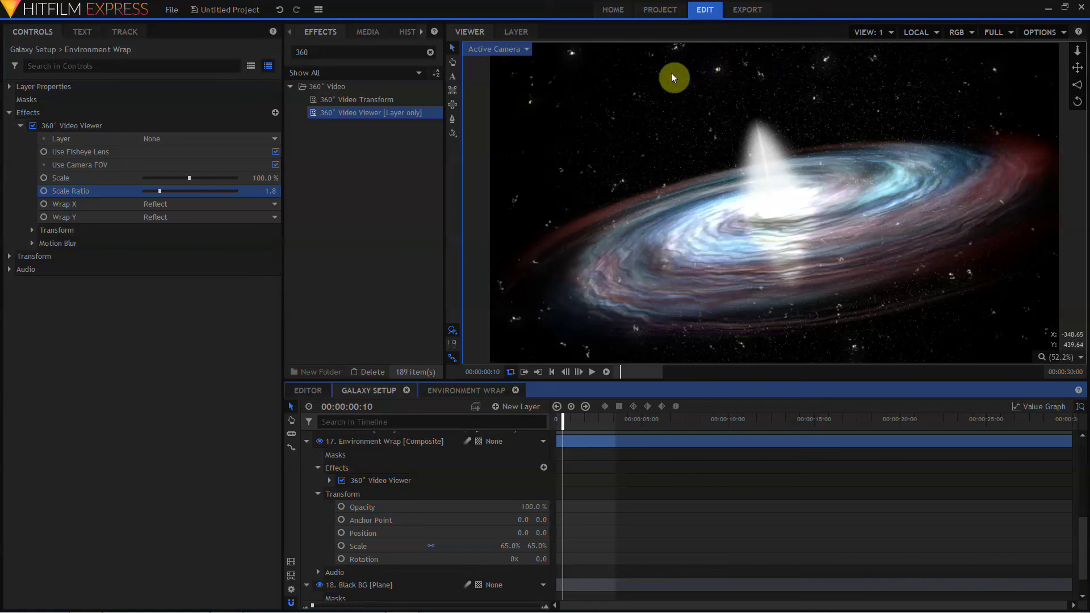
# Open the New Camera layer's transform properties and enable Position keyframing at the first frame.
pyautogui.click(308, 442)
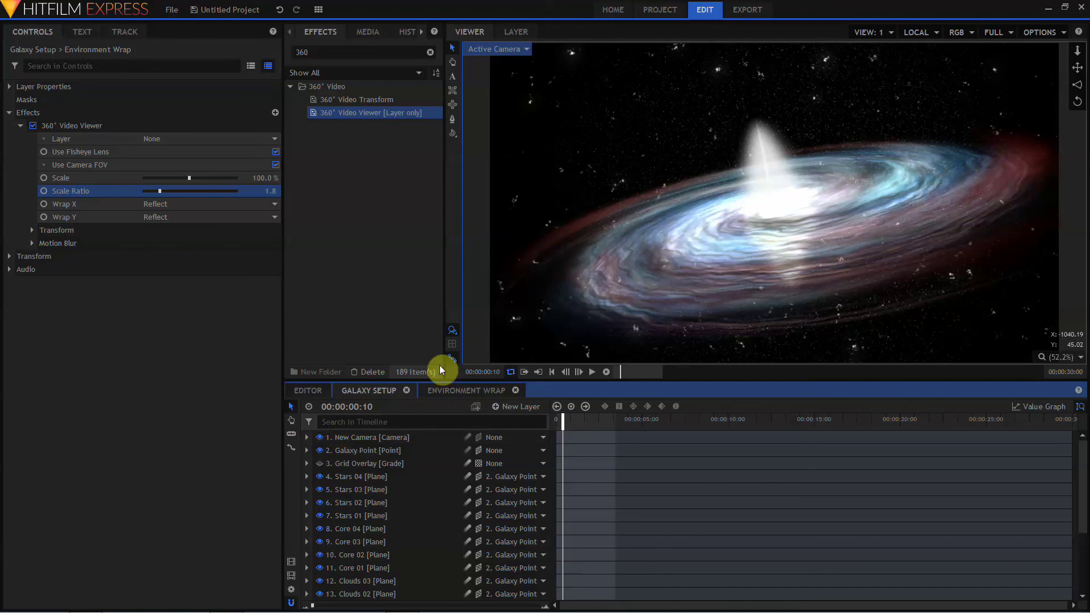
pyautogui.click(309, 439)
pyautogui.click(307, 438)
pyautogui.click(319, 464)
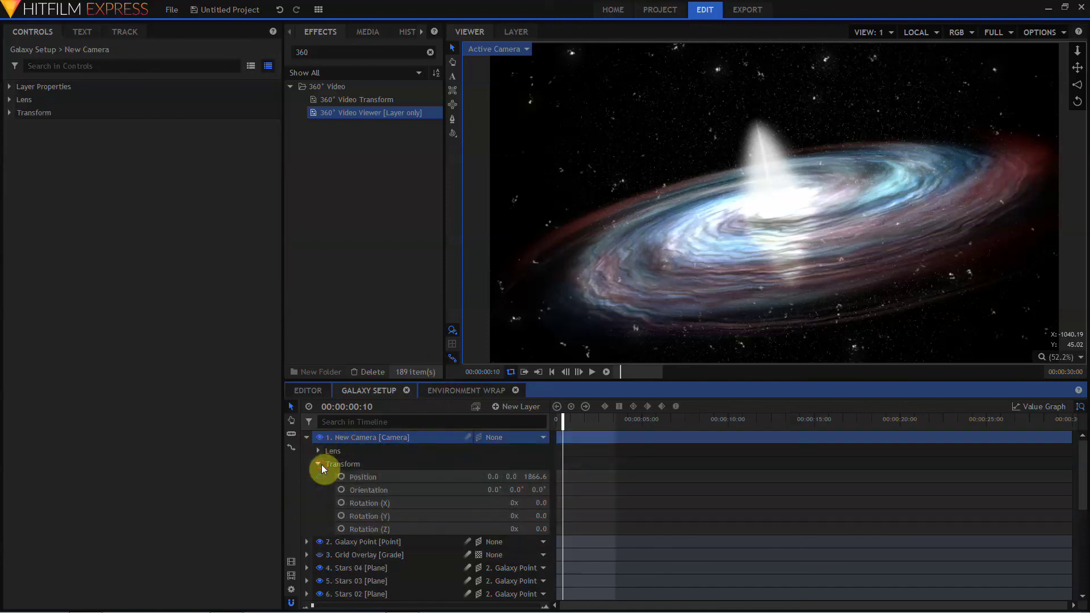
pyautogui.click(540, 504)
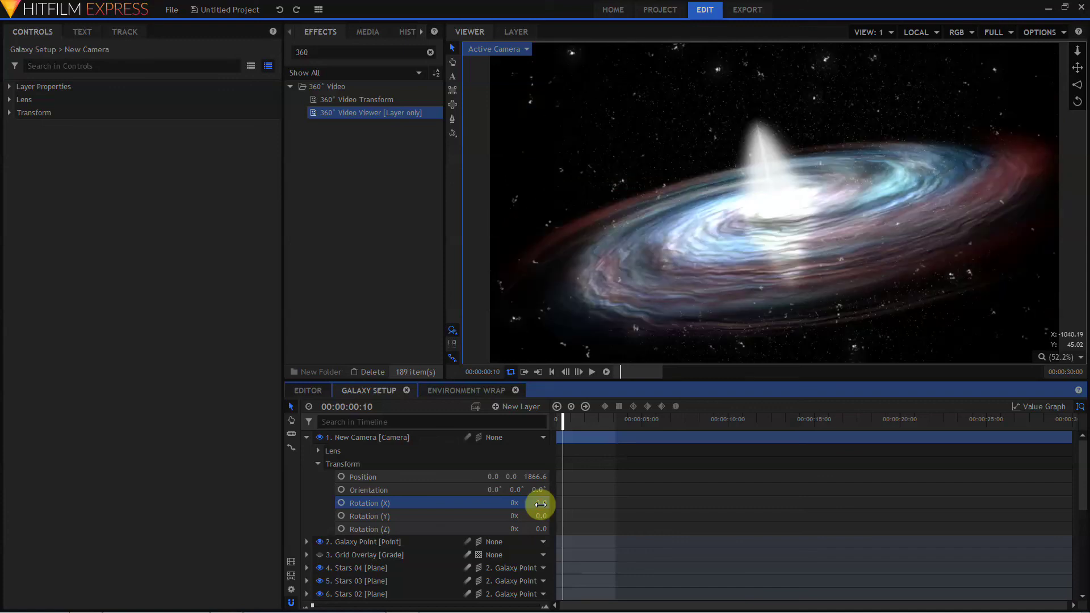
pyautogui.click(348, 478)
pyautogui.moveTo(562, 419); pyautogui.dragTo(535, 420)
pyautogui.click(342, 477)
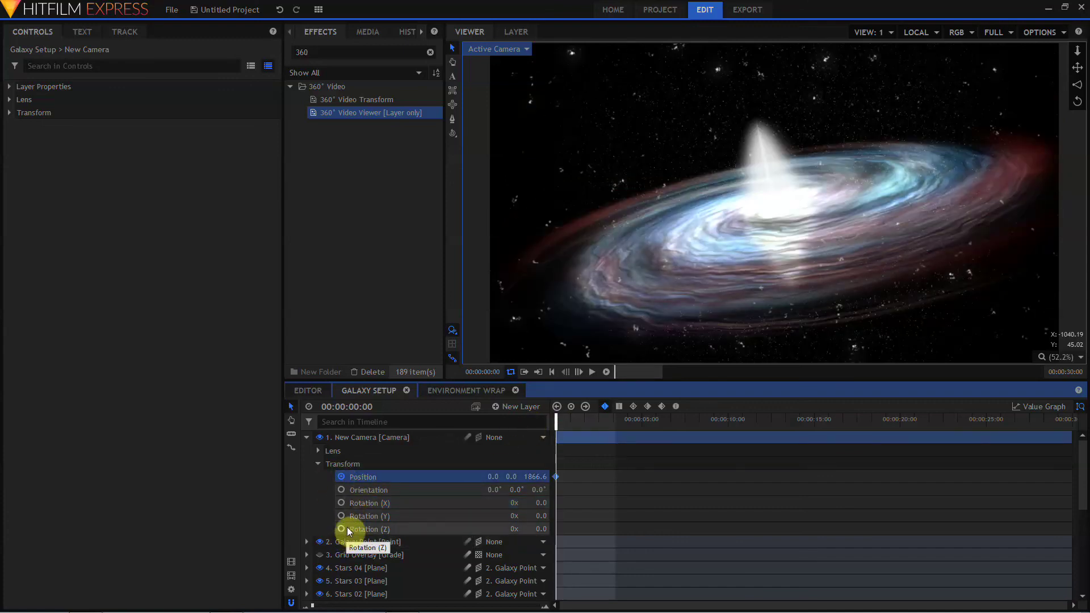
# Keyframe the camera's Z position at 1500 on the timeline's last frame, 00:00:29:23.
pyautogui.moveTo(555, 422); pyautogui.dragTo(1044, 406)
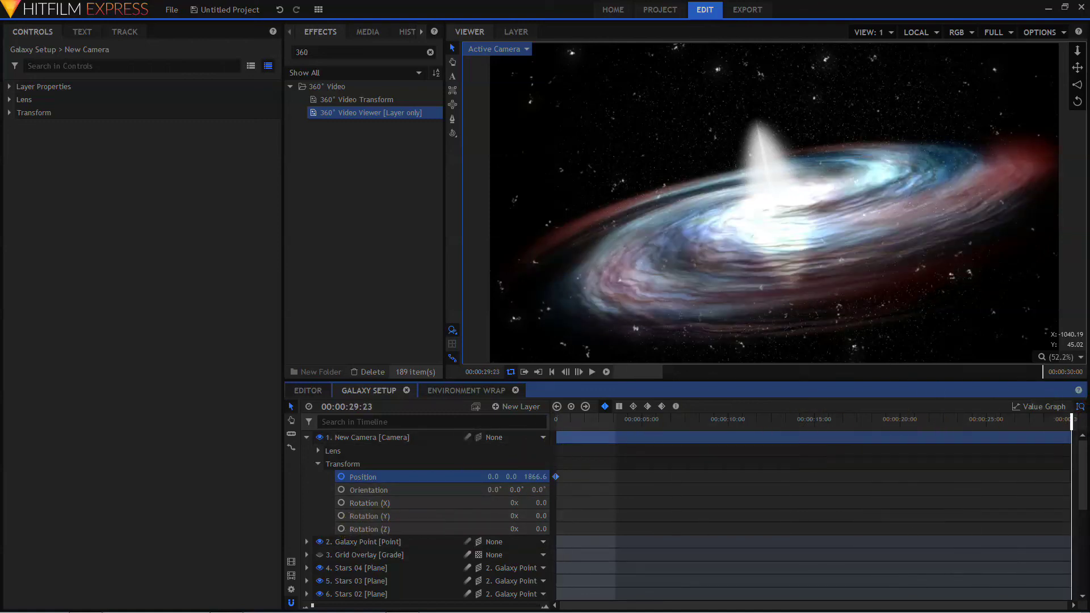
pyautogui.click(536, 477)
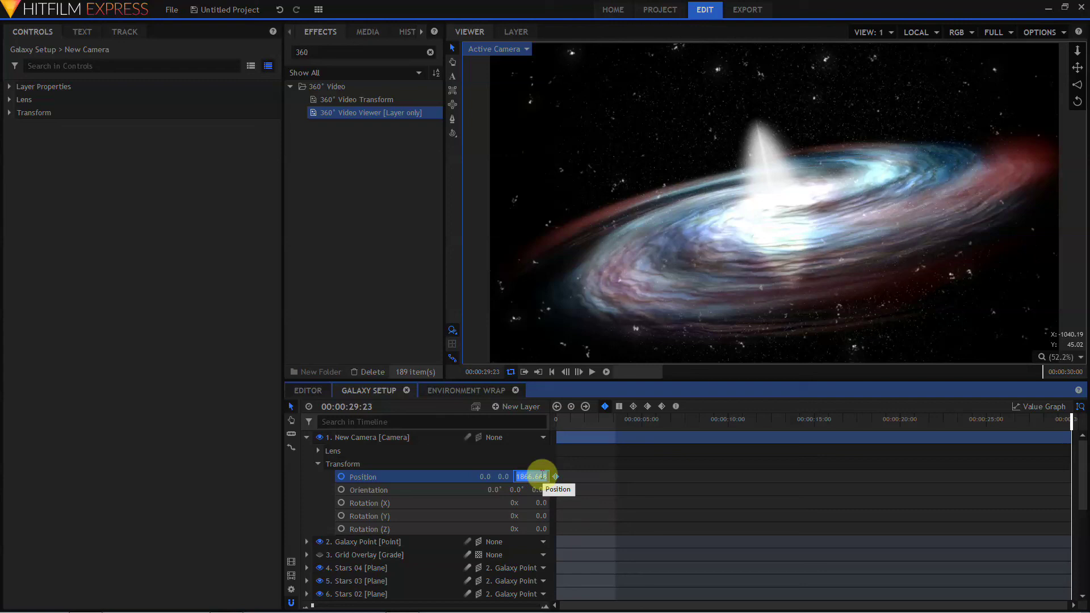
pyautogui.write('1500')
pyautogui.press('Return')
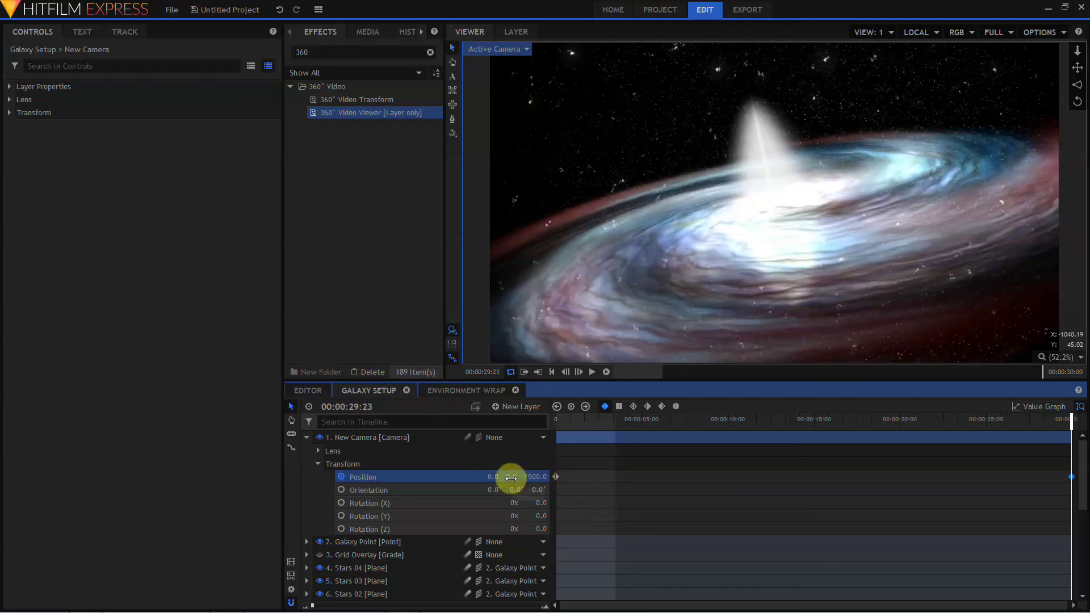
# Try -400 for the camera's Y position in the end keyframe and settle on -50.
pyautogui.click(514, 477)
pyautogui.write('-400')
pyautogui.press('Return')
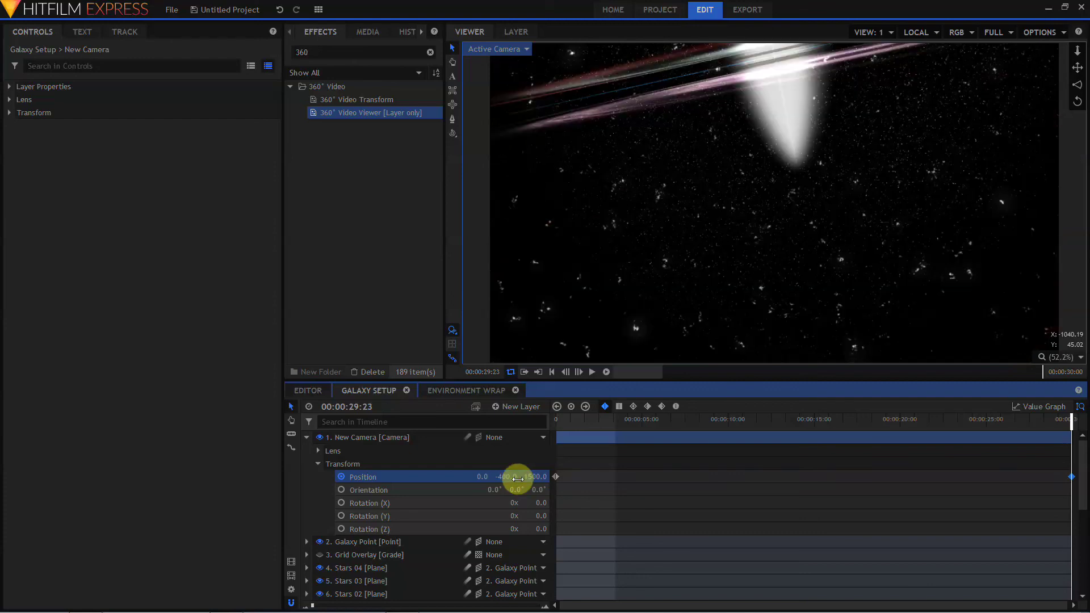
pyautogui.click(513, 477)
pyautogui.write('-50')
pyautogui.press('Return')
# Keyframe the camera's Z rotation from 10° at the first frame to -25° at the last frame.
pyautogui.click(552, 371)
pyautogui.click(348, 530)
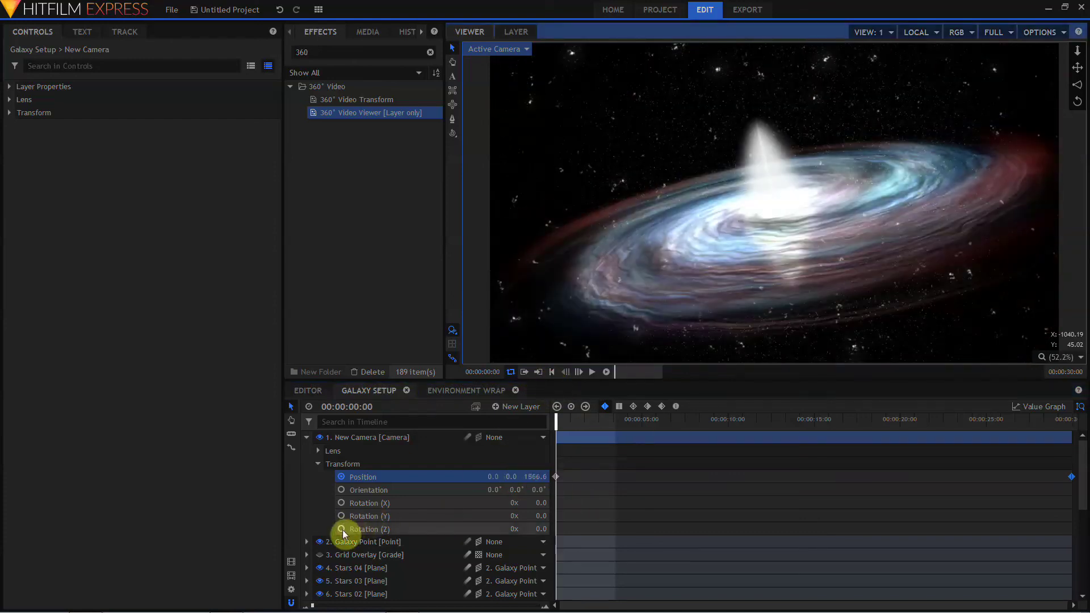
pyautogui.moveTo(540, 528); pyautogui.dragTo(540, 528)
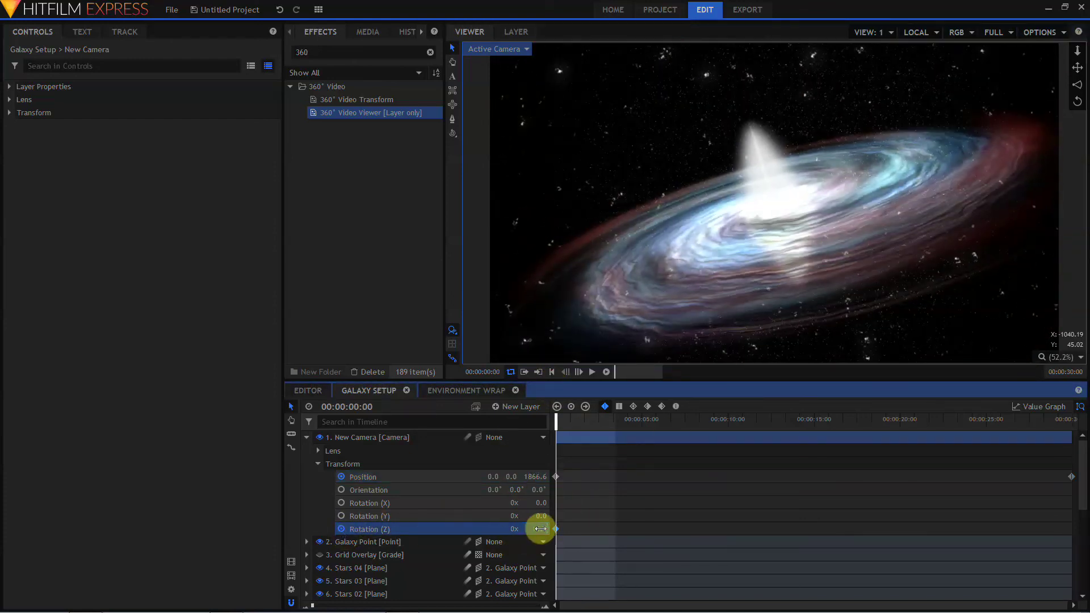
pyautogui.press('End')
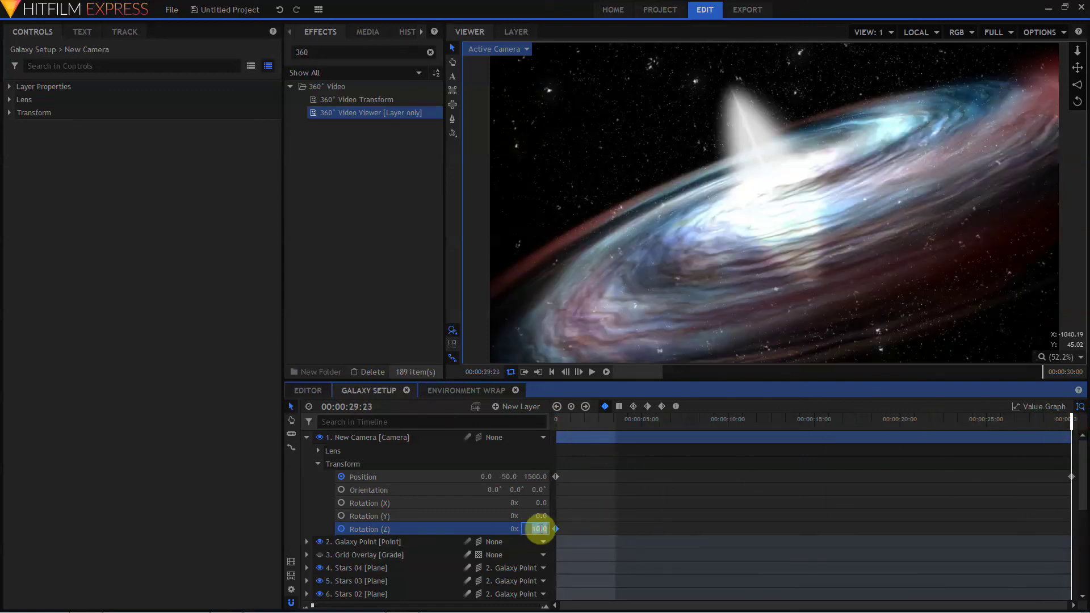
pyautogui.moveTo(540, 529); pyautogui.dragTo(538, 529)
# Keyframe the camera's Y rotation from 10° at the first frame to -10° at the last frame.
pyautogui.press('Home')
pyautogui.click(342, 515)
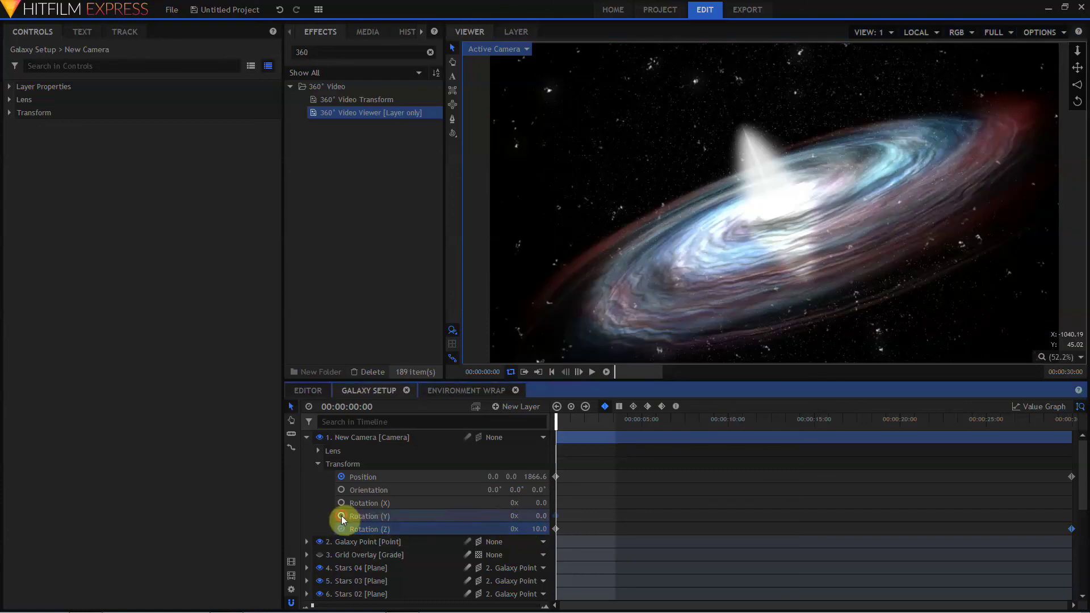
pyautogui.click(538, 515)
pyautogui.click(538, 515)
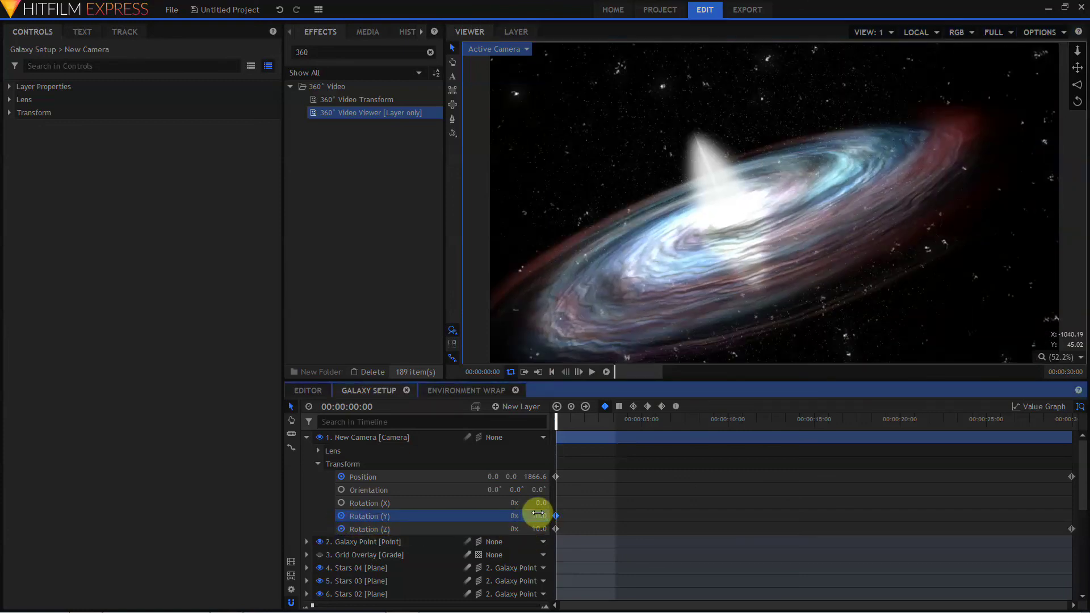
pyautogui.press('End')
pyautogui.click(538, 515)
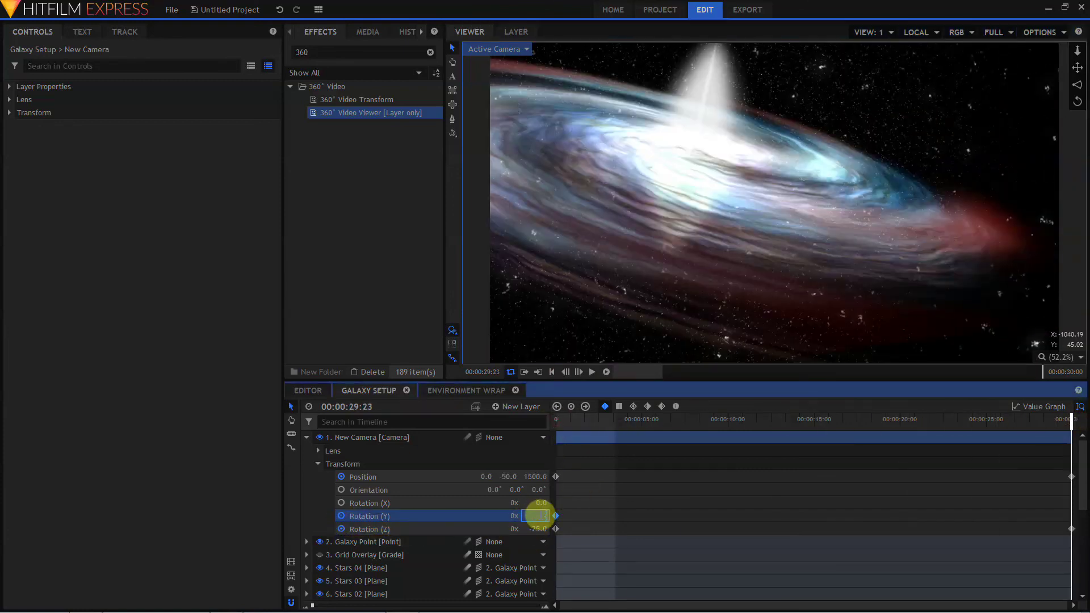
pyautogui.write('-10')
pyautogui.press('Return')
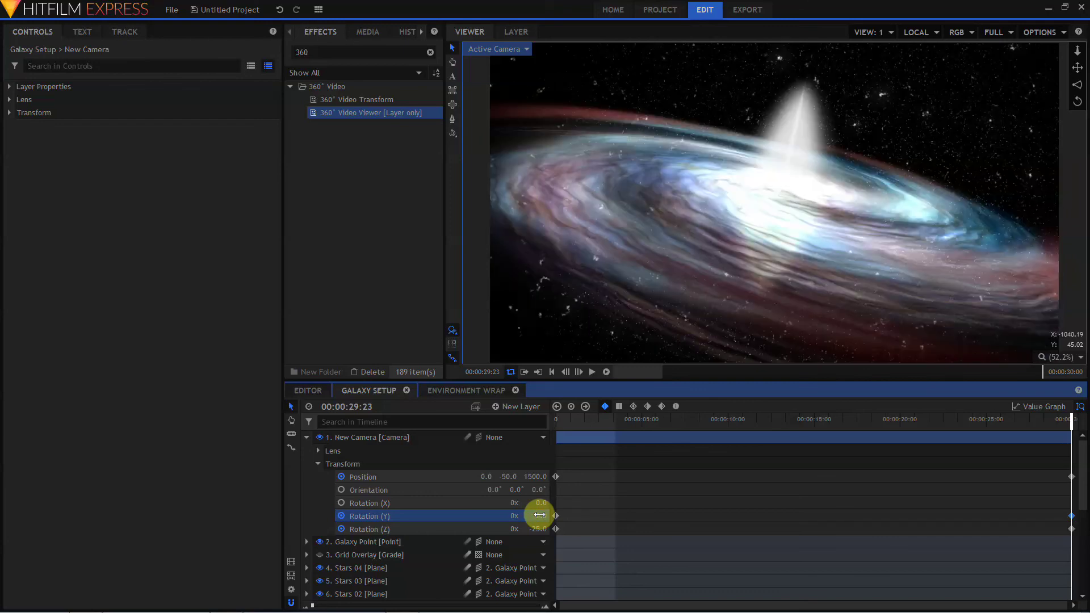
# Keyframe the camera's X rotation at 5° on the first frame and advance the playhead towards the timeline's end.
pyautogui.press('Home')
pyautogui.click(539, 503)
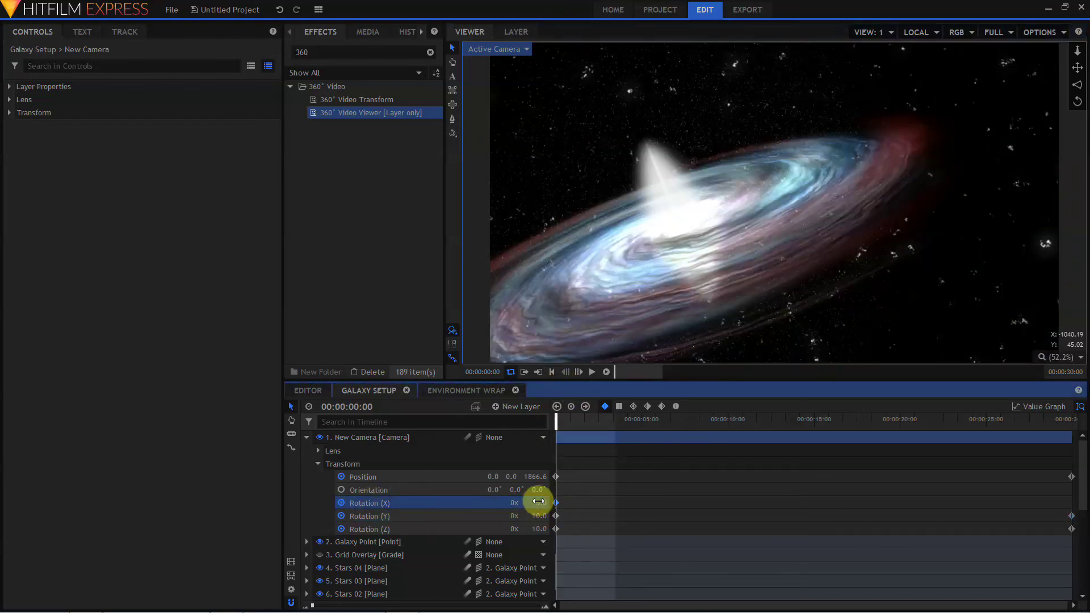
pyautogui.moveTo(538, 501); pyautogui.dragTo(540, 502)
pyautogui.moveTo(627, 423); pyautogui.dragTo(1072, 423)
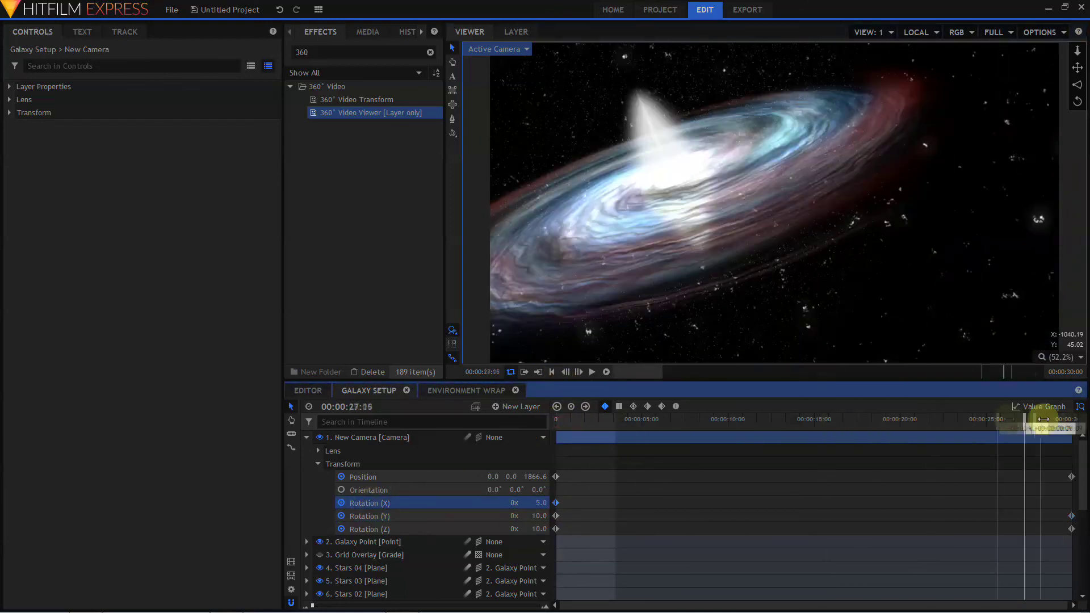
pyautogui.moveTo(554, 465); pyautogui.dragTo(1087, 535)
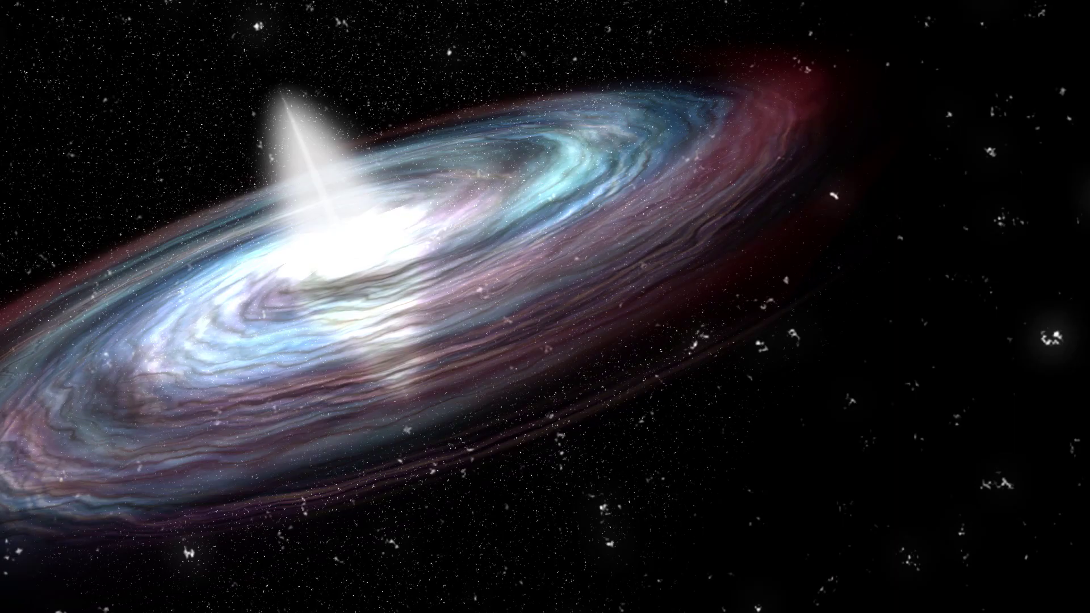